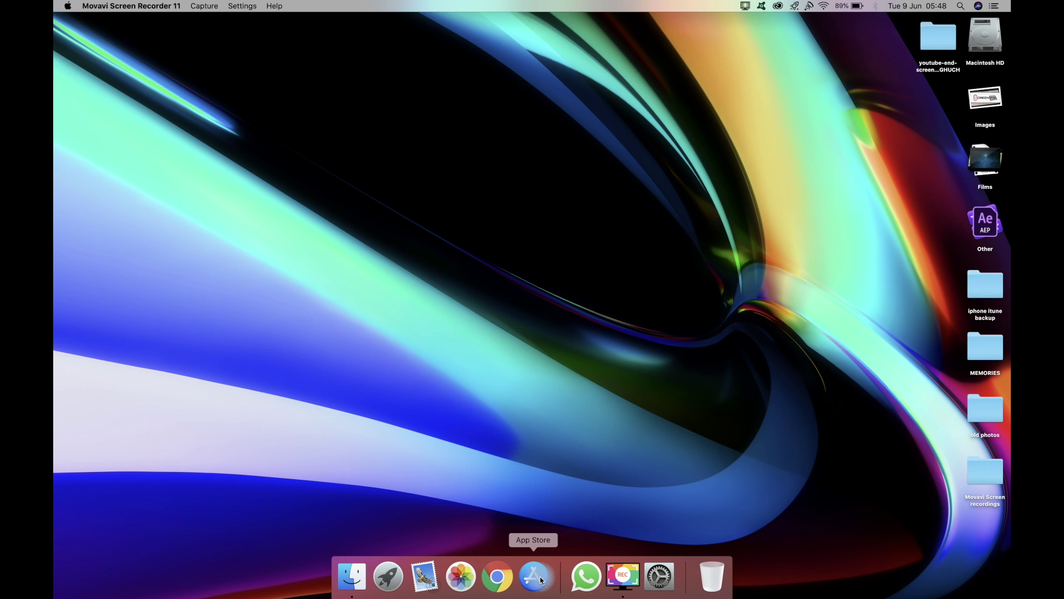
Launch Adobe Photoshop 2020 from the Mac's installed applications
{"action": "left_click", "coordinate": [388, 578]}
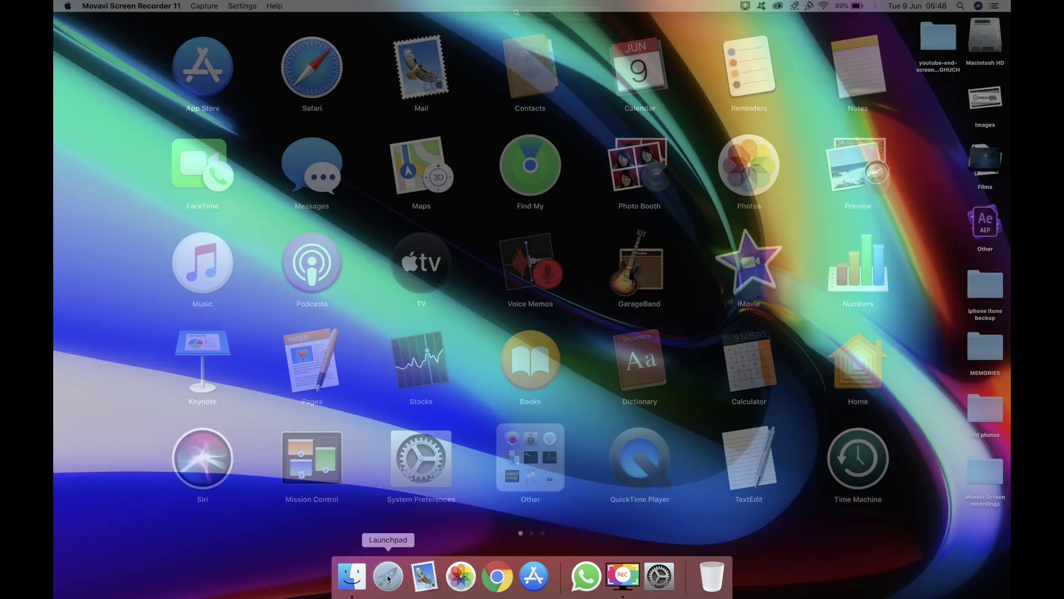
{"action": "scroll", "coordinate": [647, 304], "scroll_direction": "right", "scroll_amount": 2}
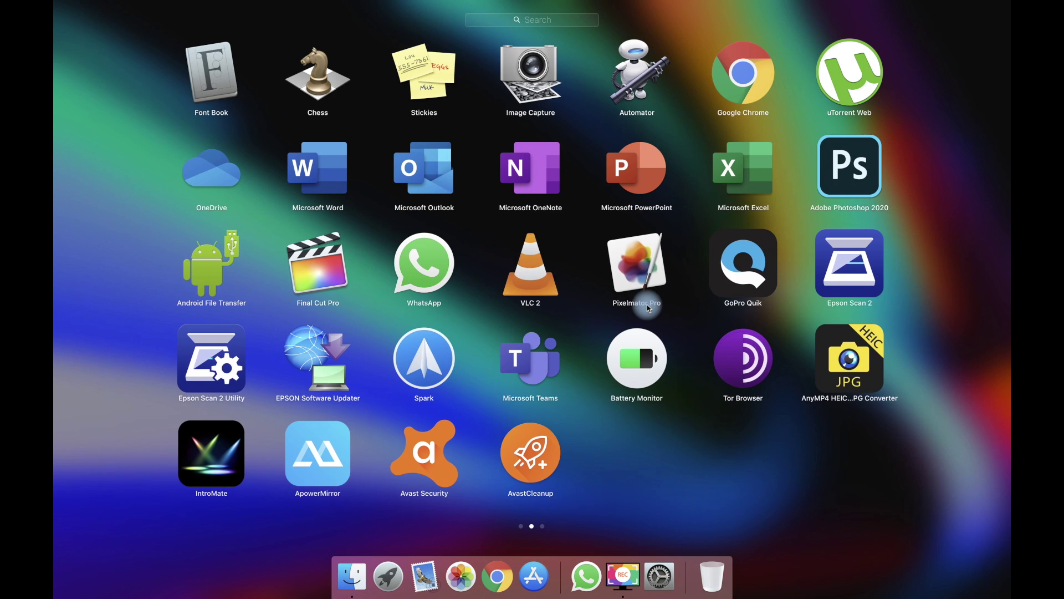
{"action": "left_click", "coordinate": [864, 177]}
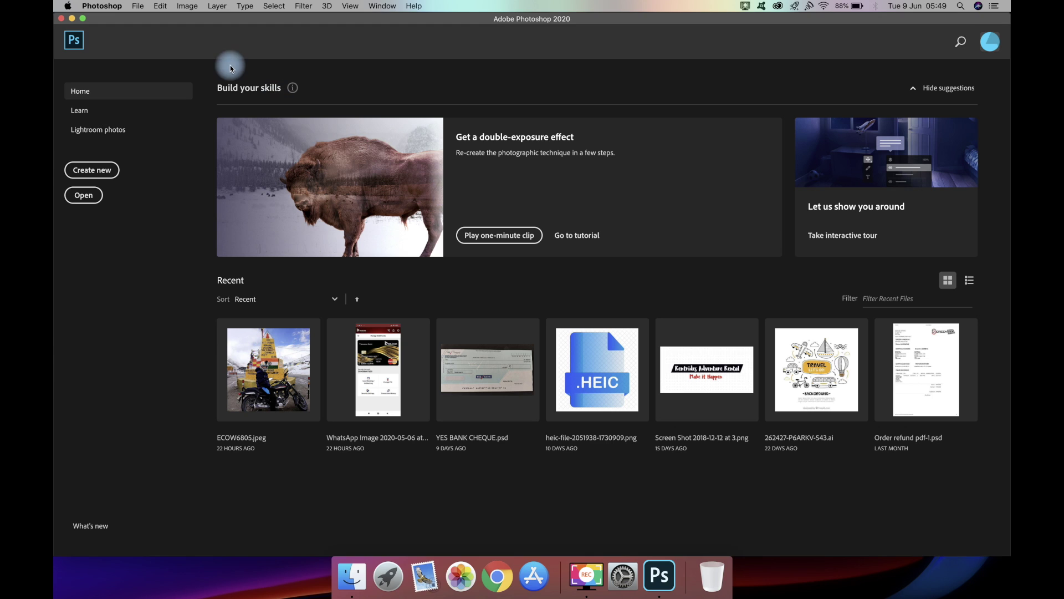
Open the image ECOW6805.jpeg from the Downloads folder
{"action": "left_click", "coordinate": [139, 6]}
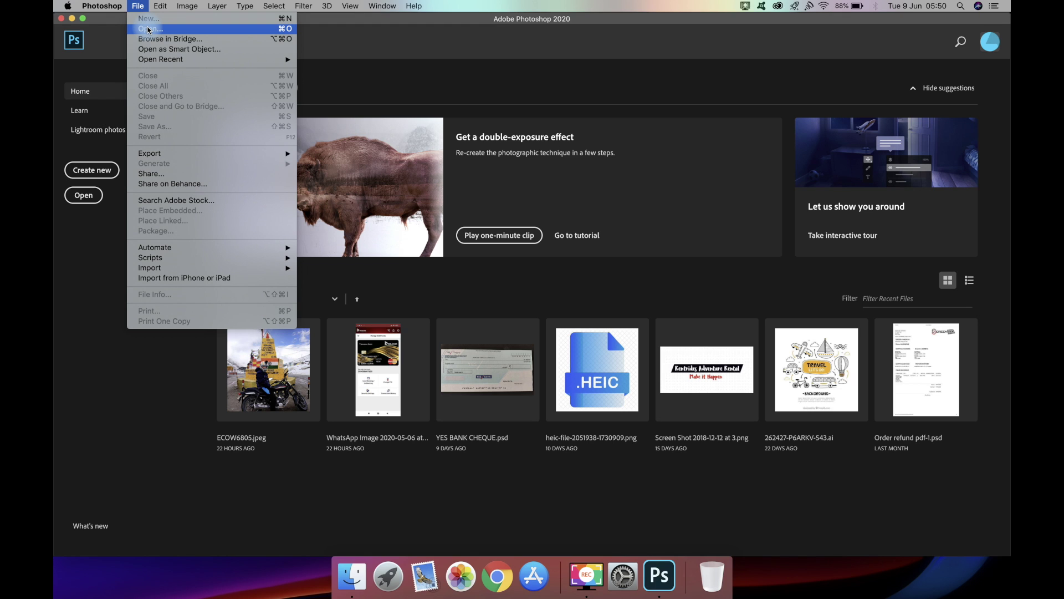
{"action": "left_click", "coordinate": [148, 30]}
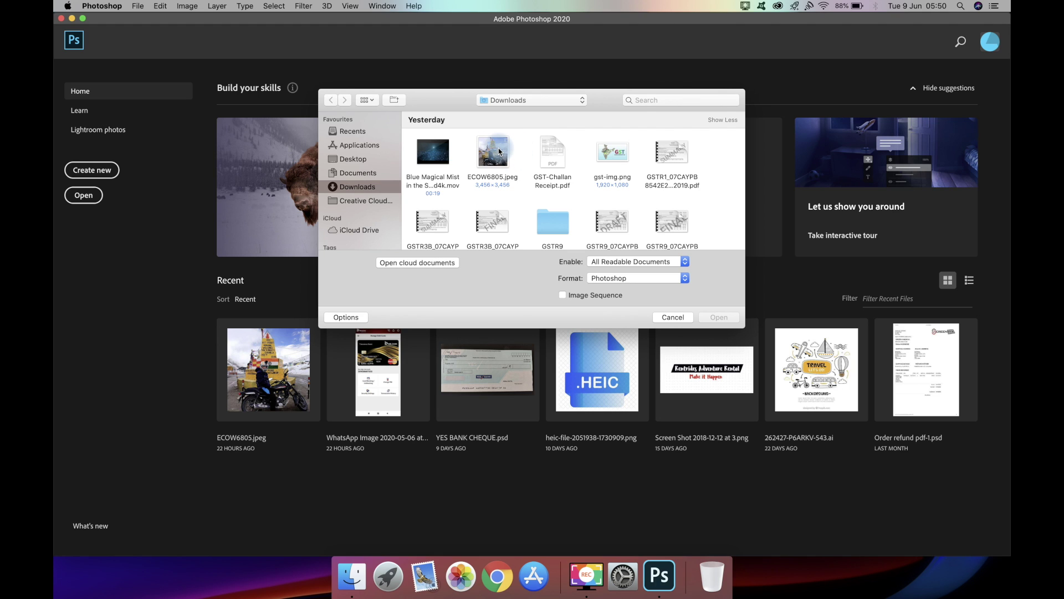
{"action": "double_click", "coordinate": [499, 151]}
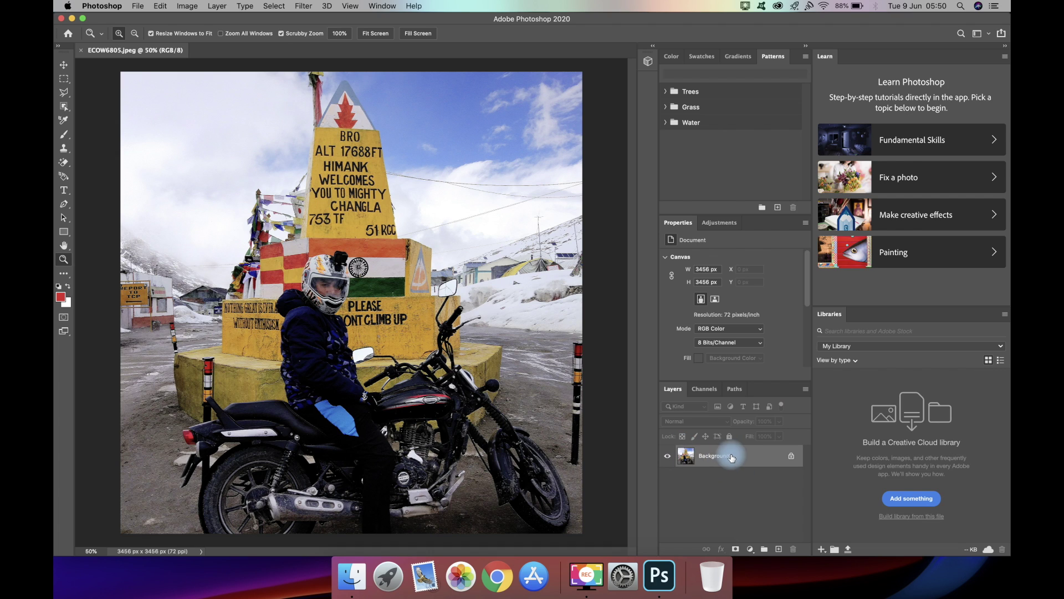
Convert the locked Background into a regular layer, keeping the default name Layer 0
{"action": "right_click", "coordinate": [699, 458]}
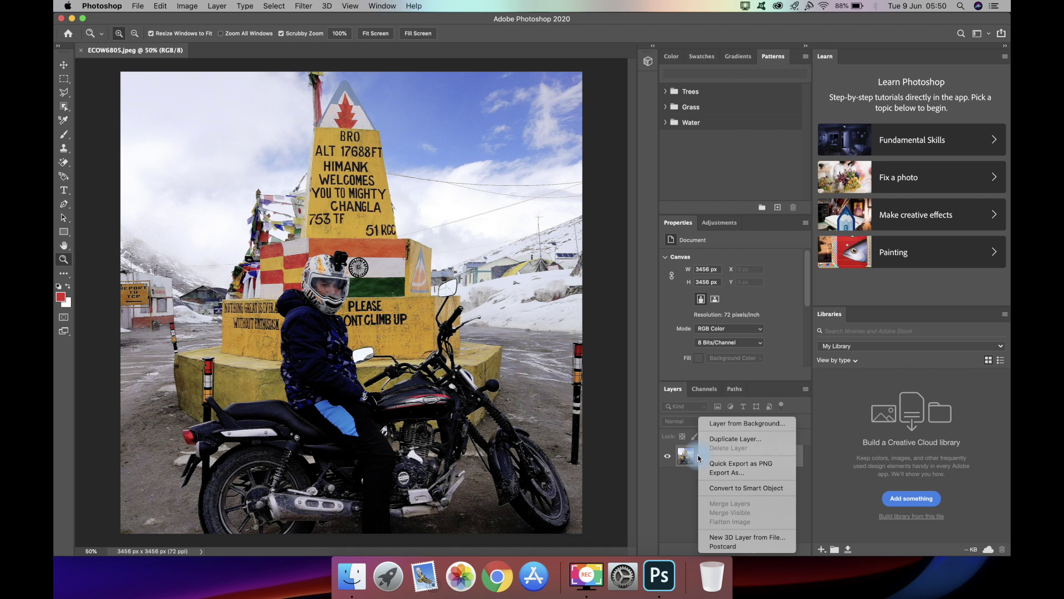
{"action": "left_click", "coordinate": [761, 425]}
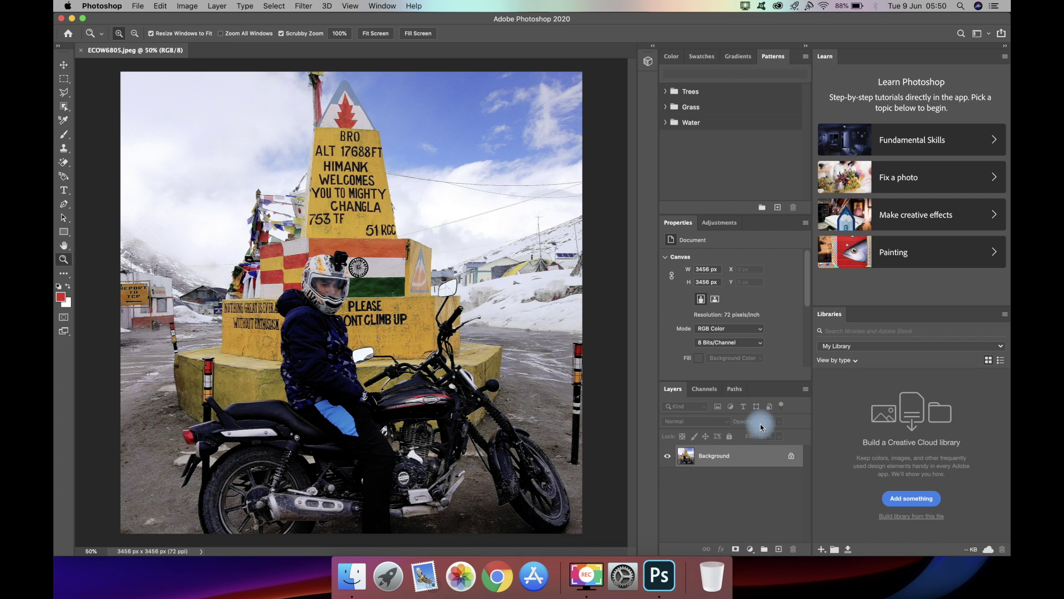
{"action": "left_click", "coordinate": [627, 262]}
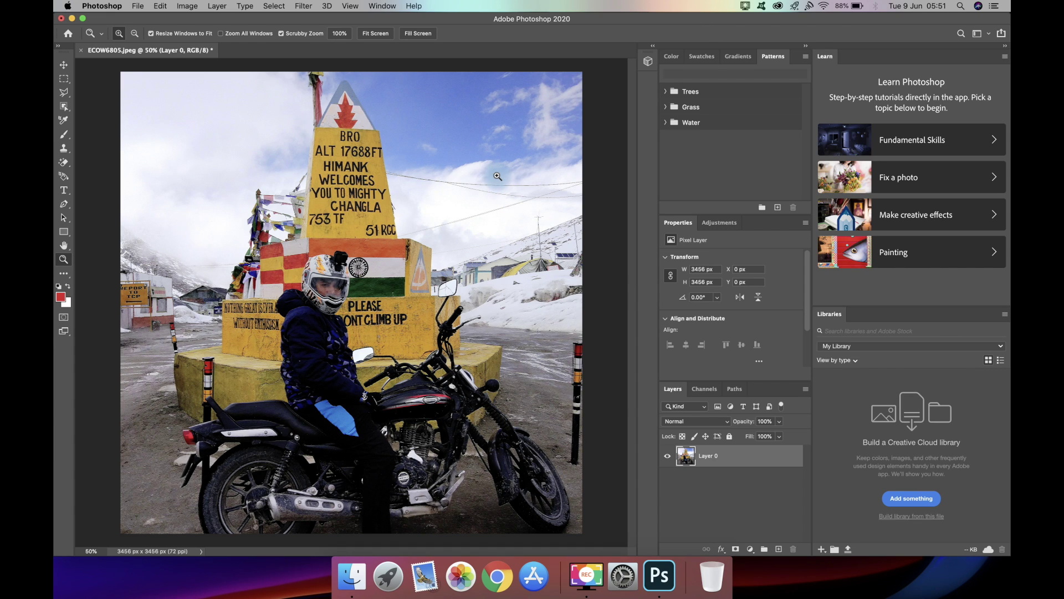
Save the document to this computer's Downloads folder as ECOW6805.psd in Photoshop format with Maximize Compatibility on
{"action": "left_click", "coordinate": [138, 7]}
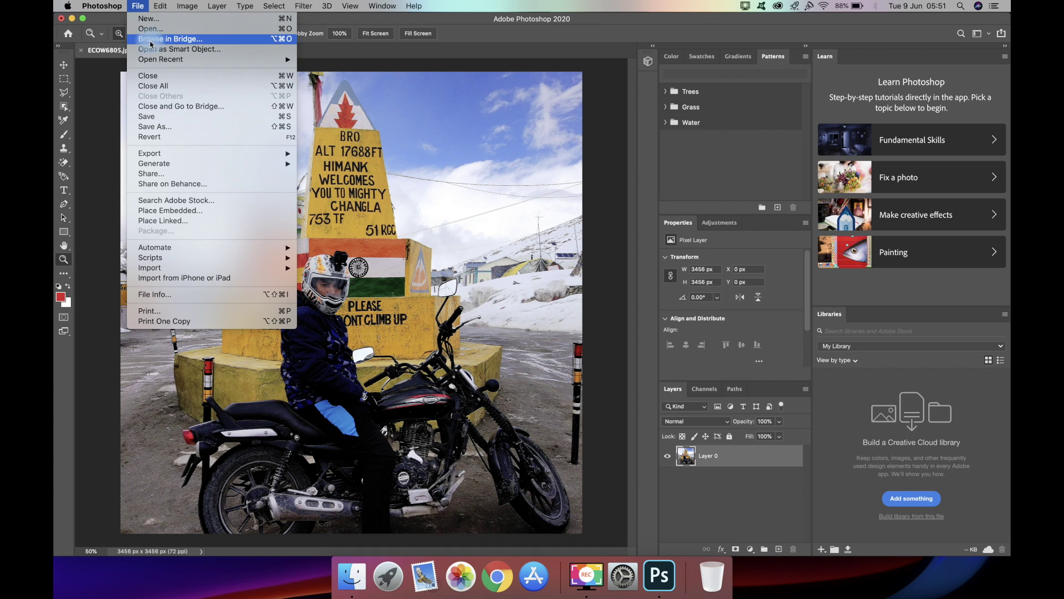
{"action": "left_click", "coordinate": [135, 4]}
{"action": "left_click", "coordinate": [136, 5]}
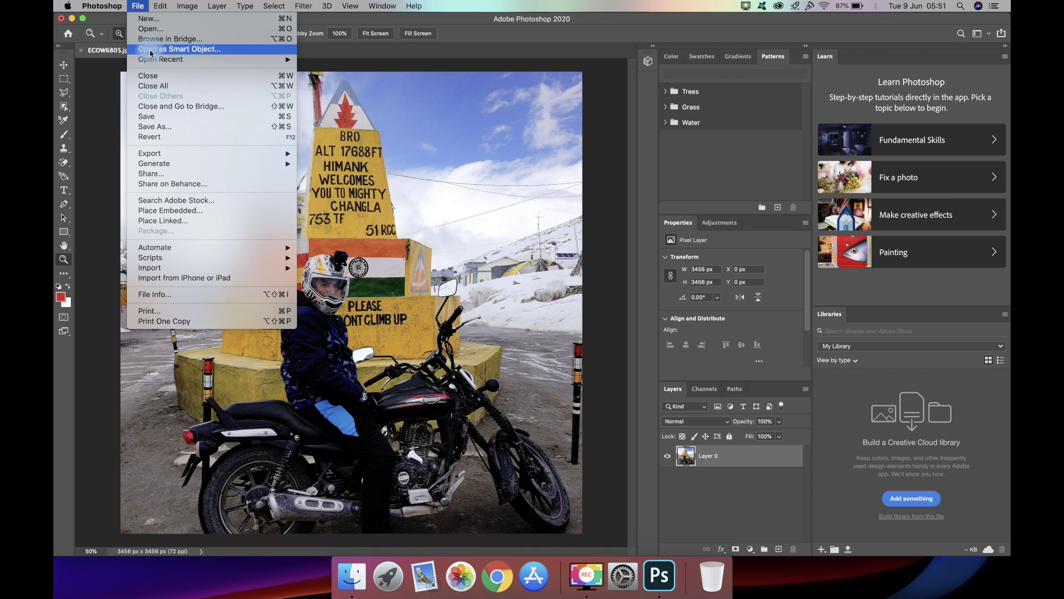
{"action": "mouse_move", "coordinate": [158, 58]}
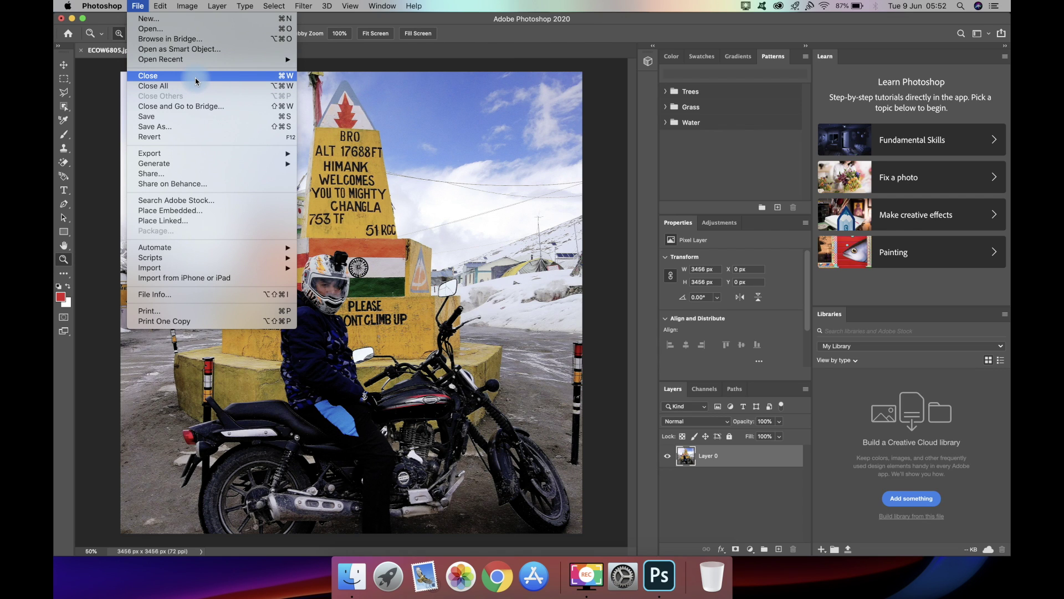
{"action": "left_click", "coordinate": [236, 117]}
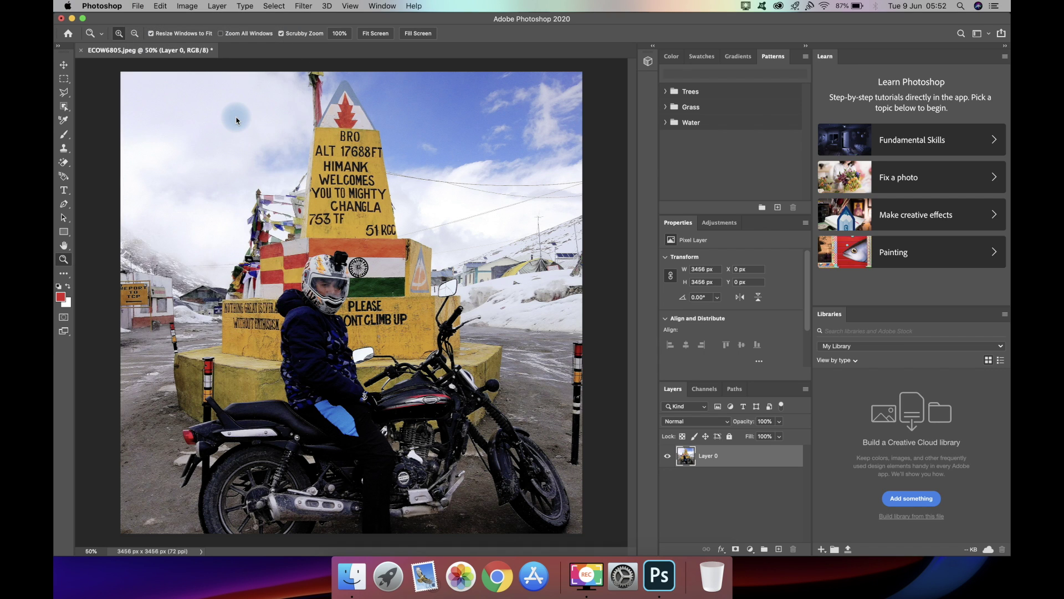
{"action": "left_click", "coordinate": [582, 383]}
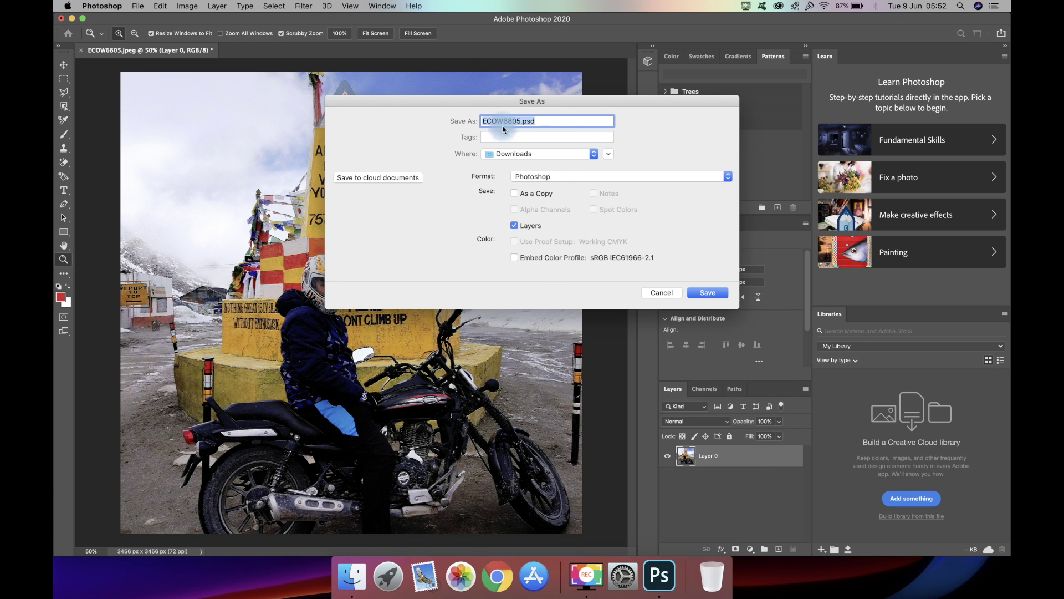
{"action": "left_click", "coordinate": [708, 294]}
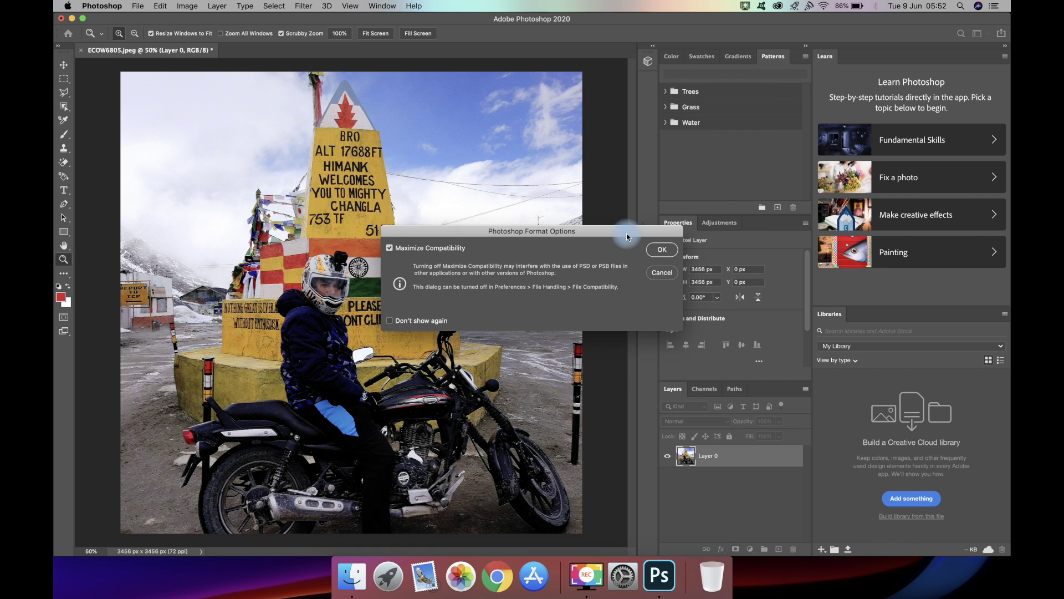
{"action": "left_click", "coordinate": [661, 252]}
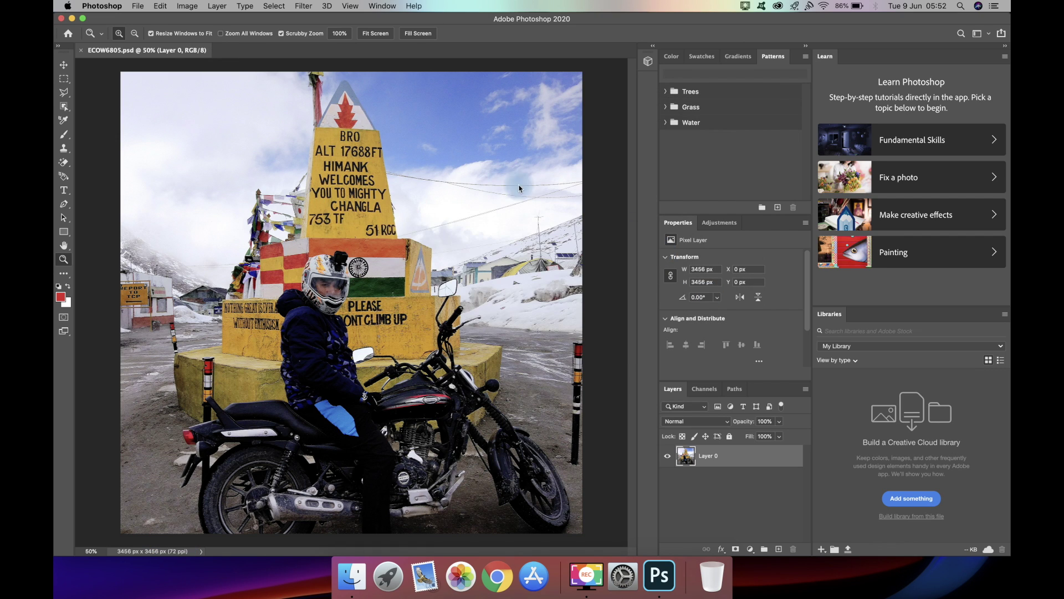
Examine the file formats offered when saving the document as another file, leaving without saving
{"action": "left_click", "coordinate": [138, 6]}
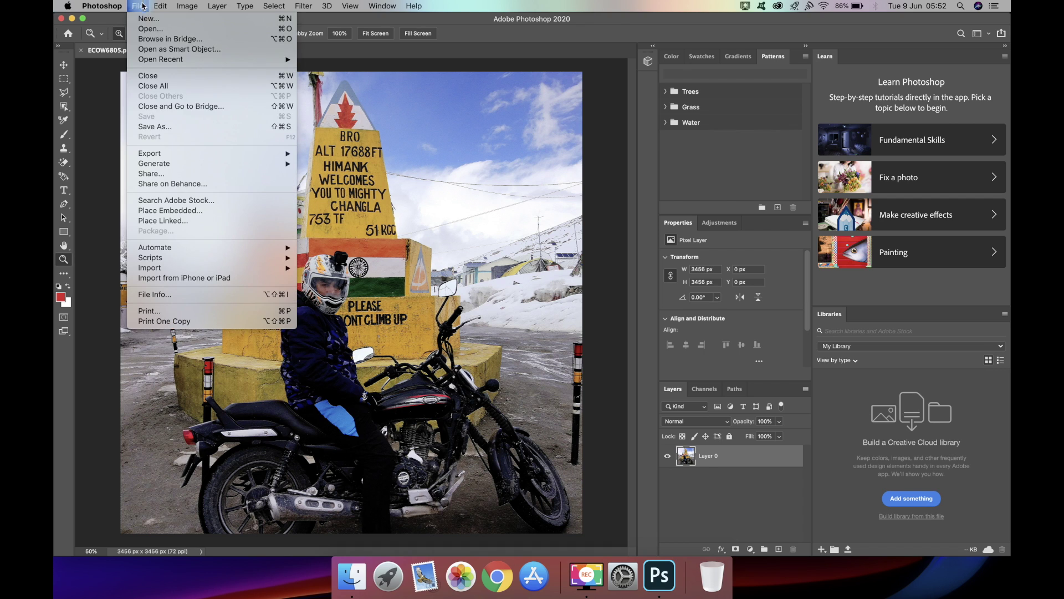
{"action": "left_click", "coordinate": [171, 127]}
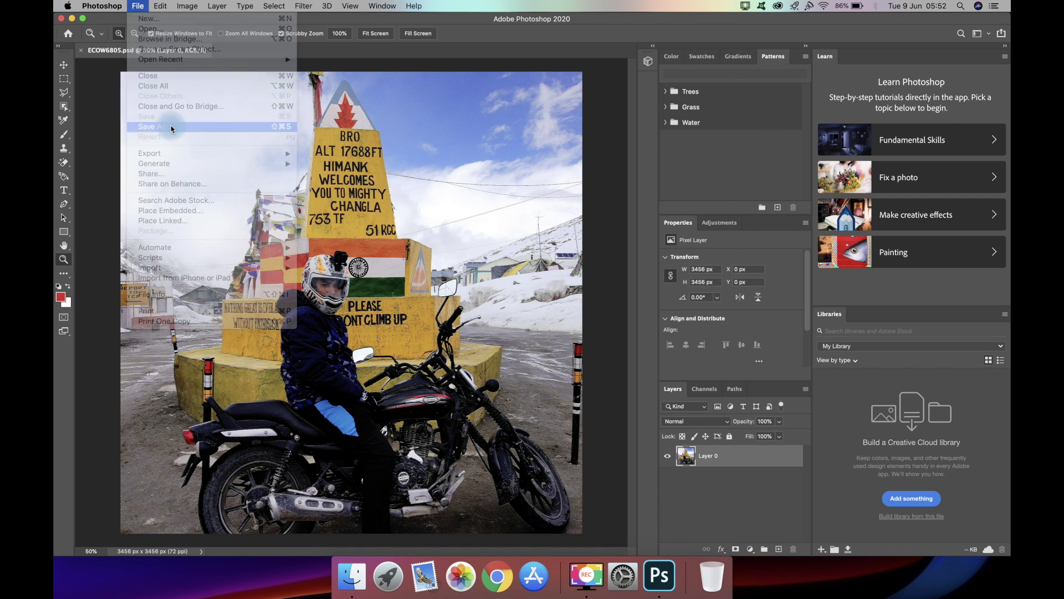
{"action": "left_click", "coordinate": [589, 391]}
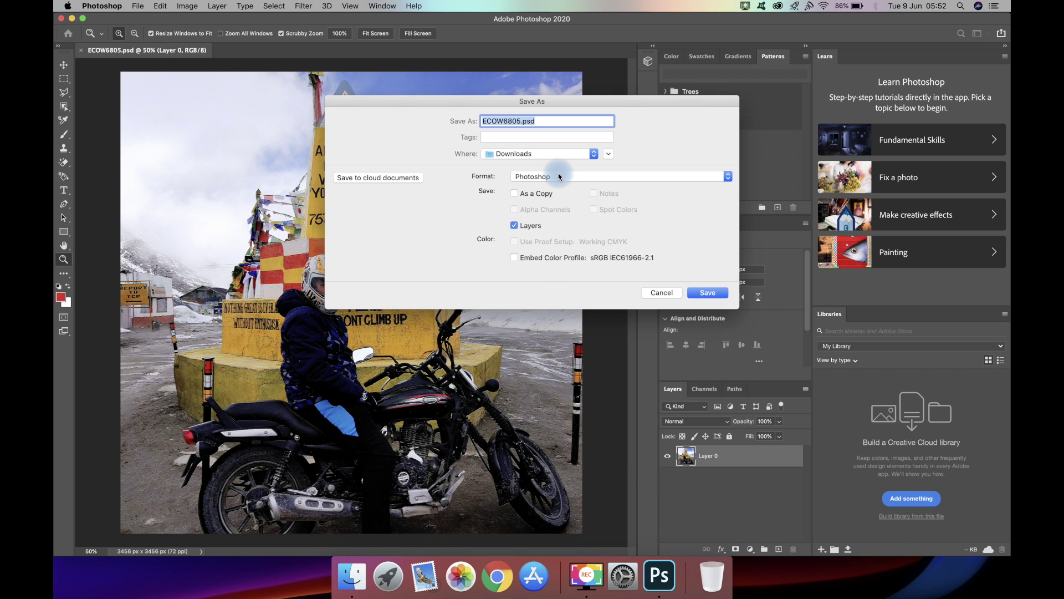
{"action": "left_click", "coordinate": [557, 175]}
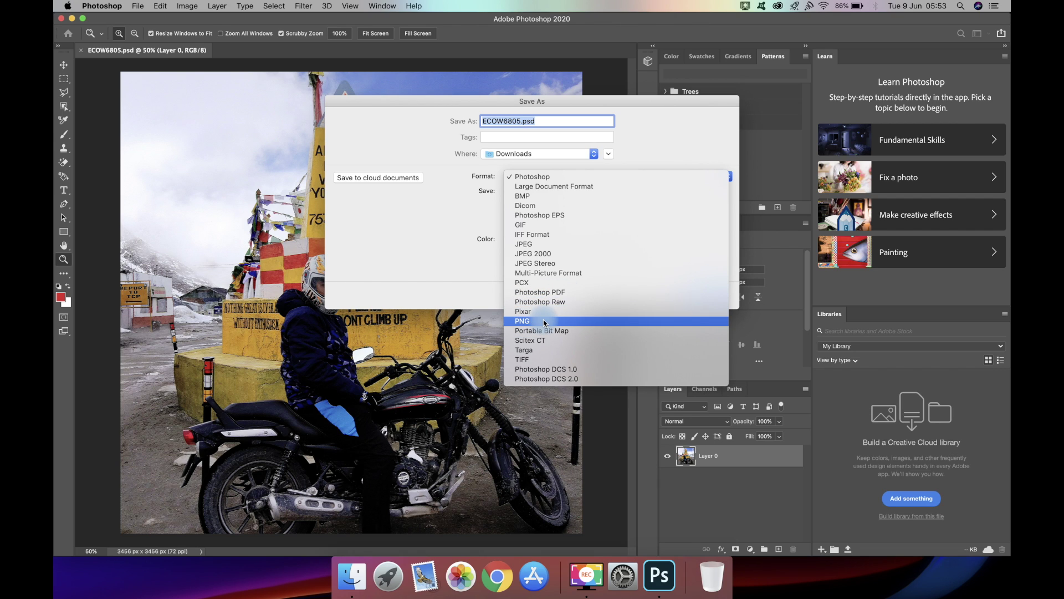
{"action": "left_click", "coordinate": [460, 220]}
{"action": "left_click", "coordinate": [653, 299]}
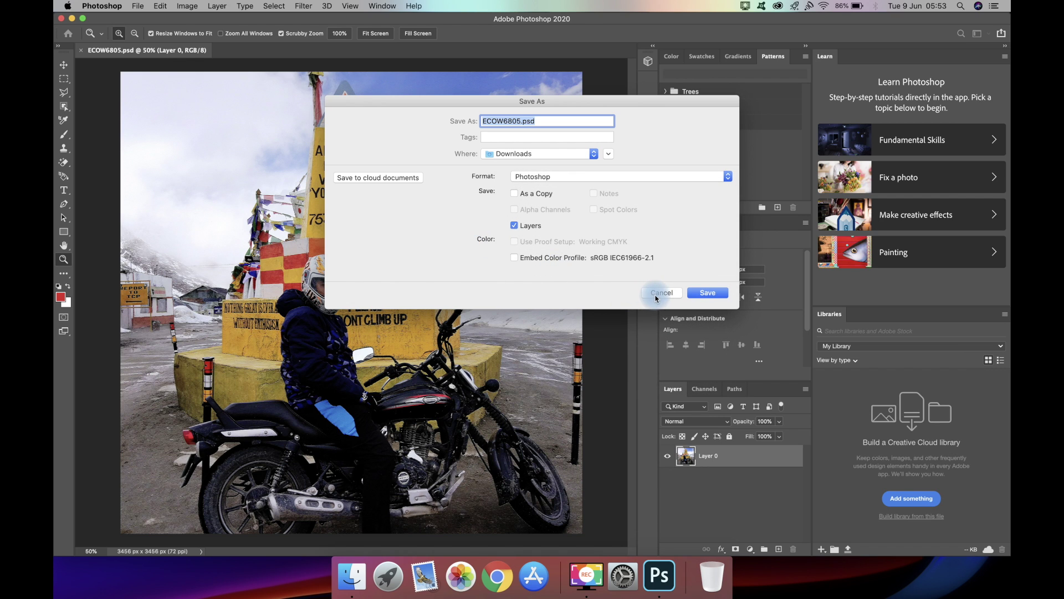
Examine the available export, automation and print commands, along with the editing, layer and window commands
{"action": "left_click", "coordinate": [136, 6]}
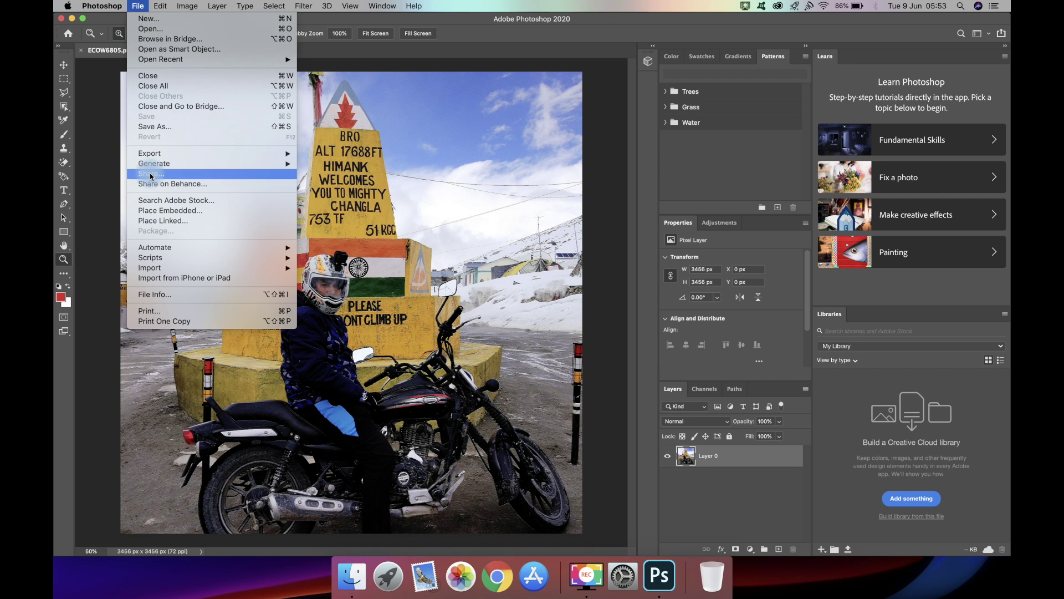
{"action": "mouse_move", "coordinate": [150, 156]}
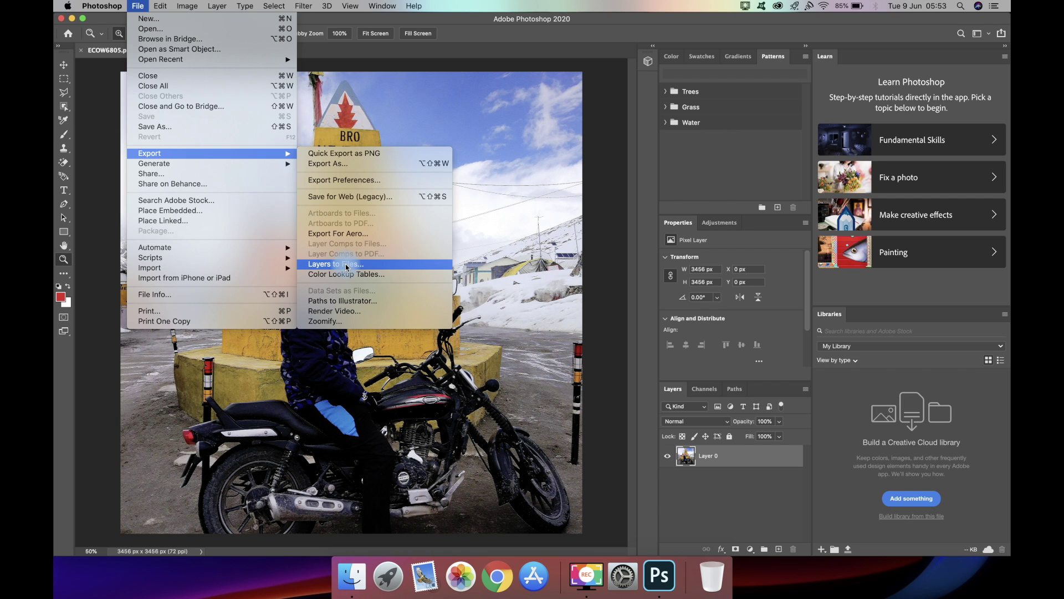
{"action": "mouse_move", "coordinate": [279, 164]}
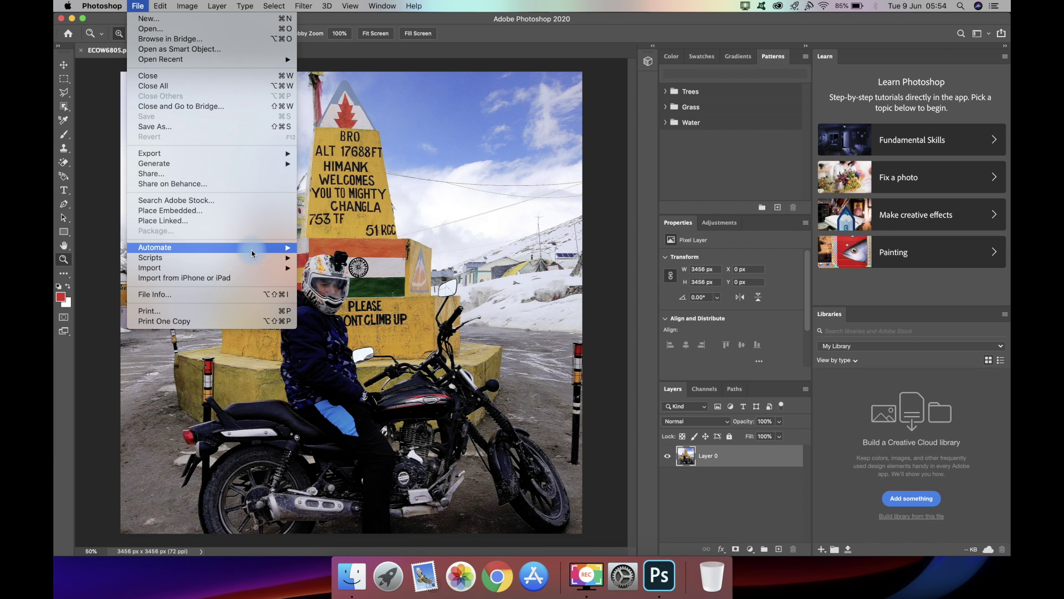
{"action": "mouse_move", "coordinate": [251, 254]}
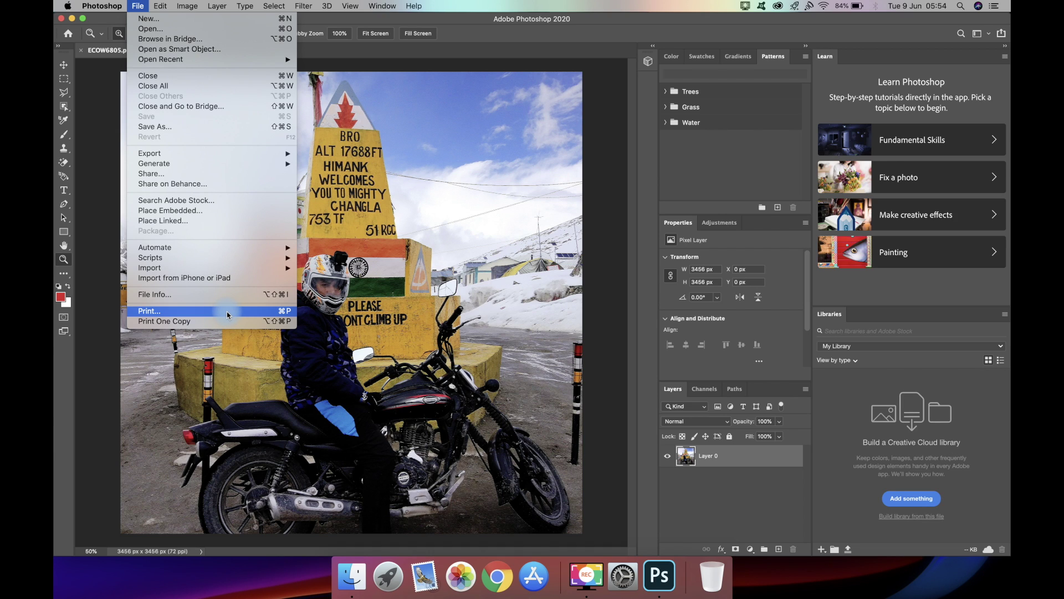
{"action": "mouse_move", "coordinate": [160, 6]}
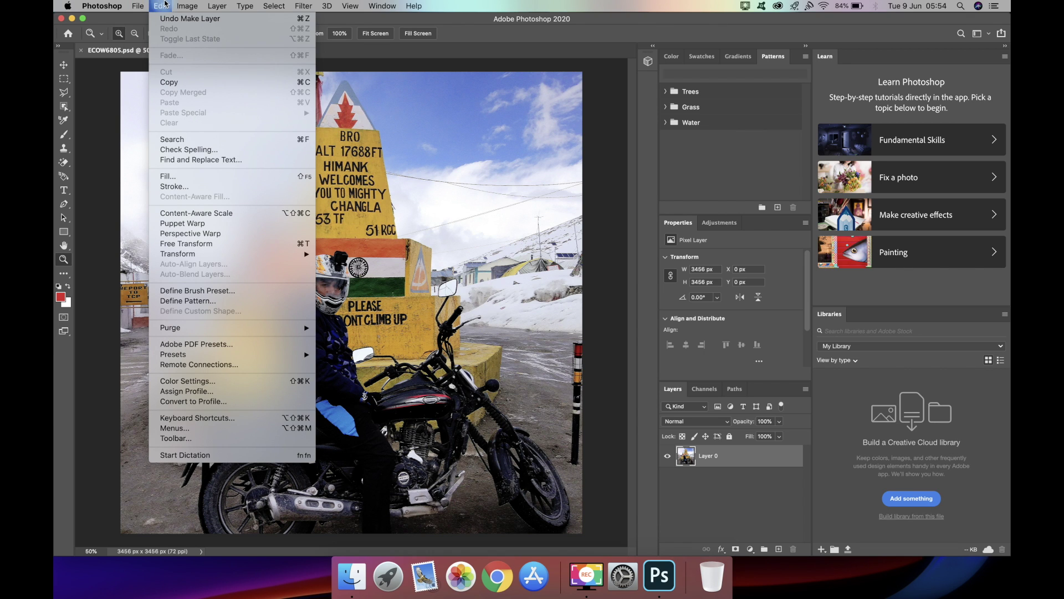
{"action": "mouse_move", "coordinate": [215, 5]}
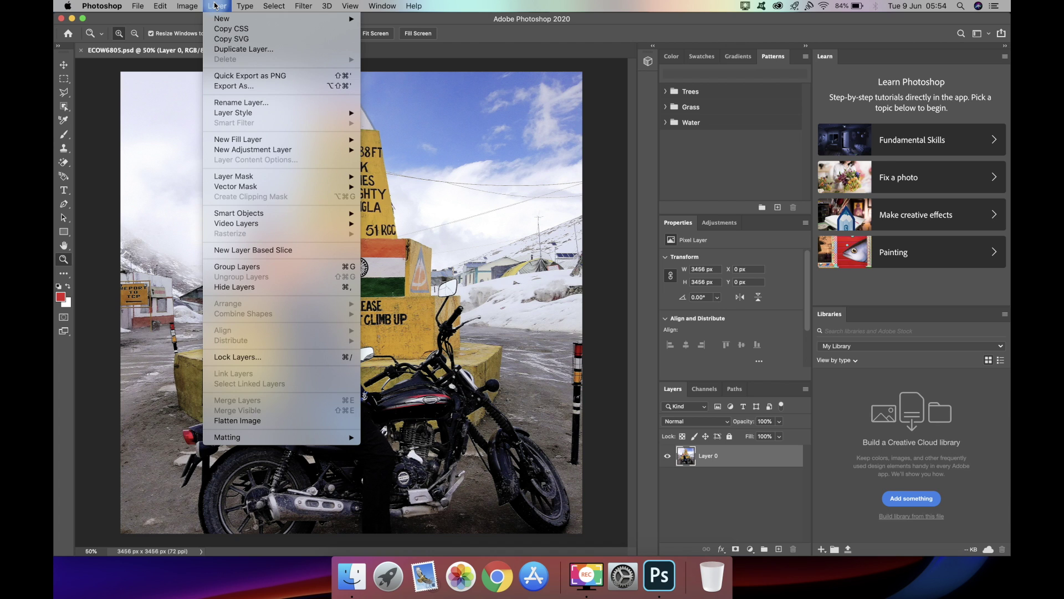
{"action": "mouse_move", "coordinate": [376, 5]}
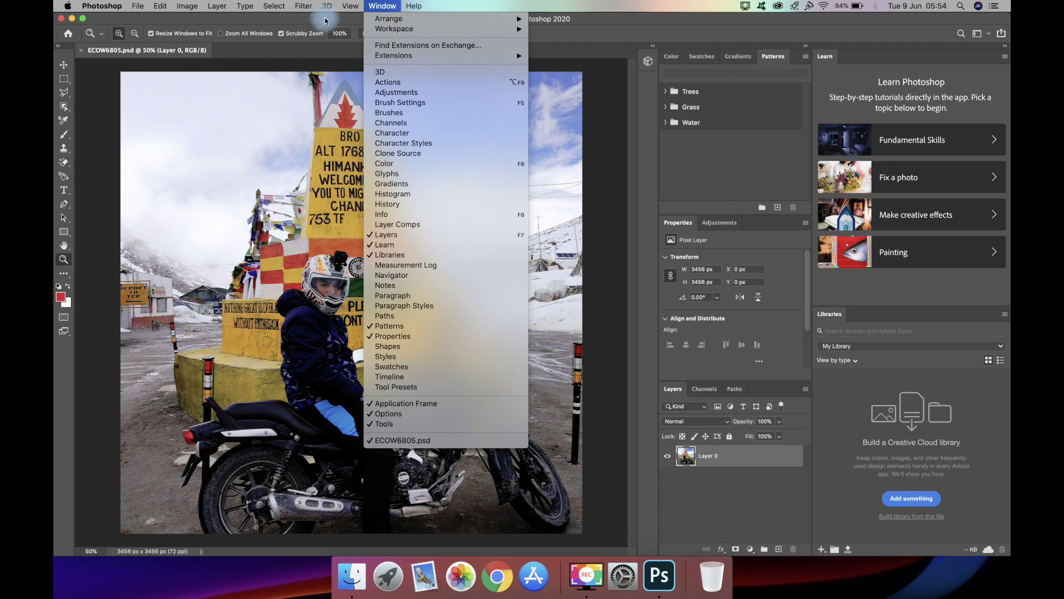
{"action": "left_click", "coordinate": [178, 126]}
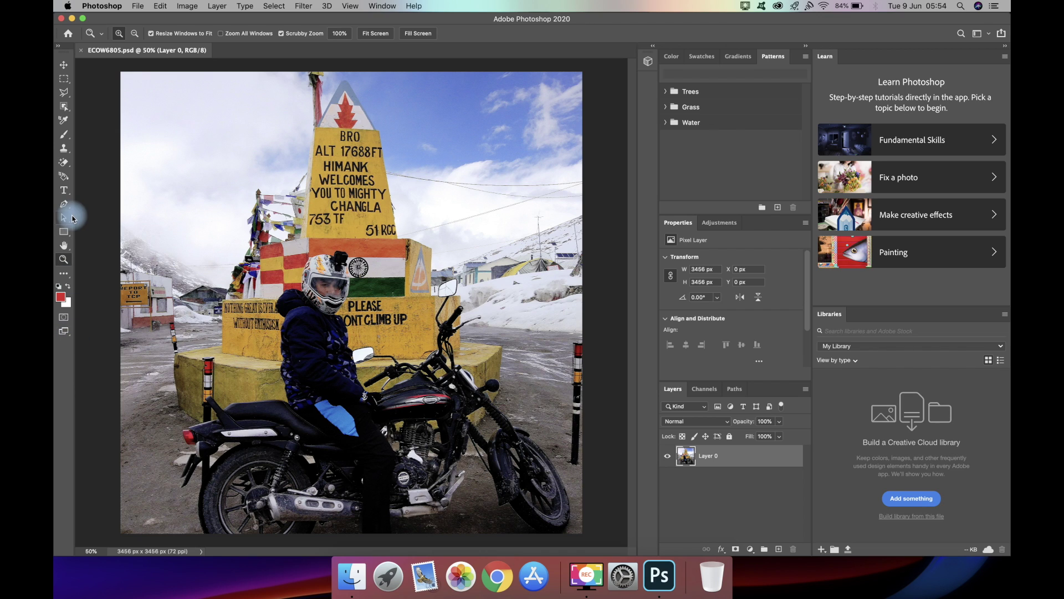
Move the photo layer around the canvas with the Move tool and bring it back to its original position
{"action": "left_click", "coordinate": [66, 65]}
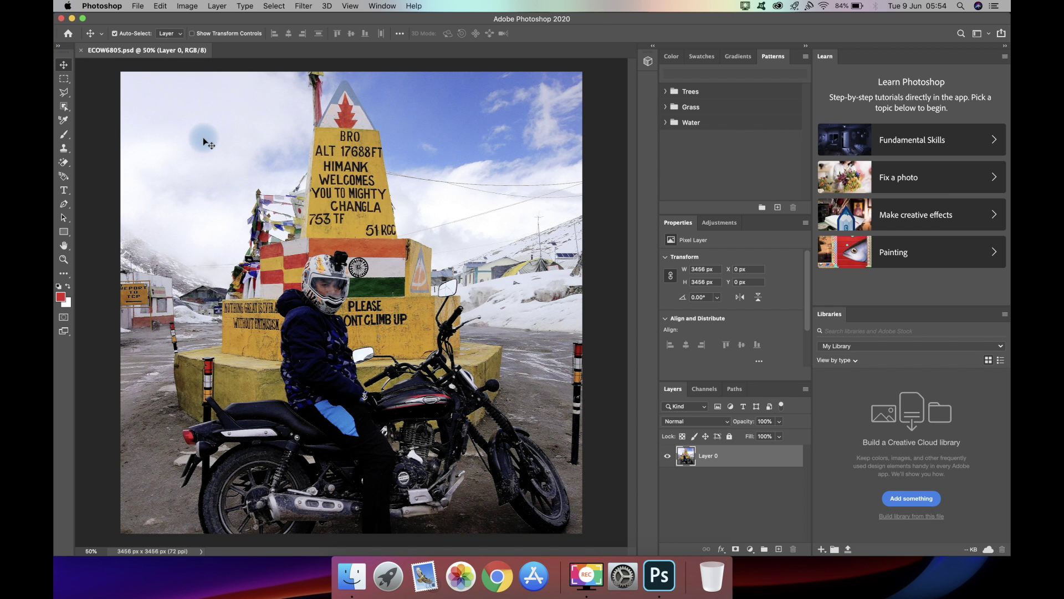
{"action": "mouse_move", "coordinate": [203, 137]}
{"action": "left_mouse_down"}
{"action": "mouse_move", "coordinate": [235, 190]}
{"action": "mouse_move", "coordinate": [291, 151]}
{"action": "mouse_move", "coordinate": [183, 138]}
{"action": "mouse_move", "coordinate": [275, 185]}
{"action": "mouse_move", "coordinate": [180, 114]}
{"action": "mouse_move", "coordinate": [327, 199]}
{"action": "mouse_move", "coordinate": [187, 105]}
{"action": "mouse_move", "coordinate": [78, 133]}
{"action": "mouse_move", "coordinate": [167, 122]}
{"action": "mouse_move", "coordinate": [192, 155]}
{"action": "mouse_move", "coordinate": [158, 165]}
{"action": "mouse_move", "coordinate": [204, 142]}
{"action": "left_mouse_up"}
{"action": "left_click_drag", "start_coordinate": [202, 197], "coordinate": [252, 158]}
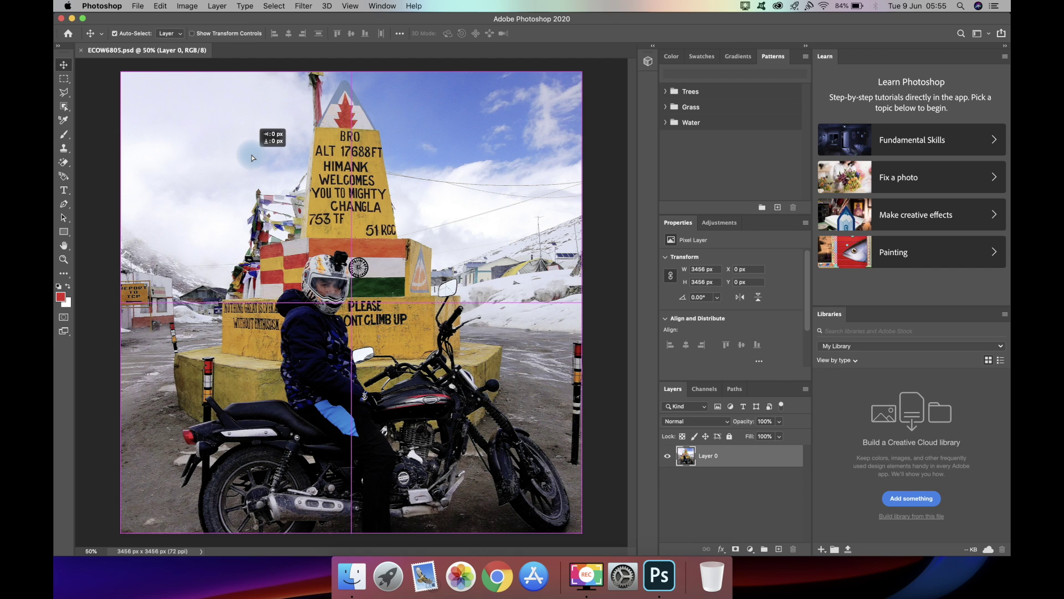
{"action": "left_click_drag", "start_coordinate": [252, 158], "coordinate": [251, 156]}
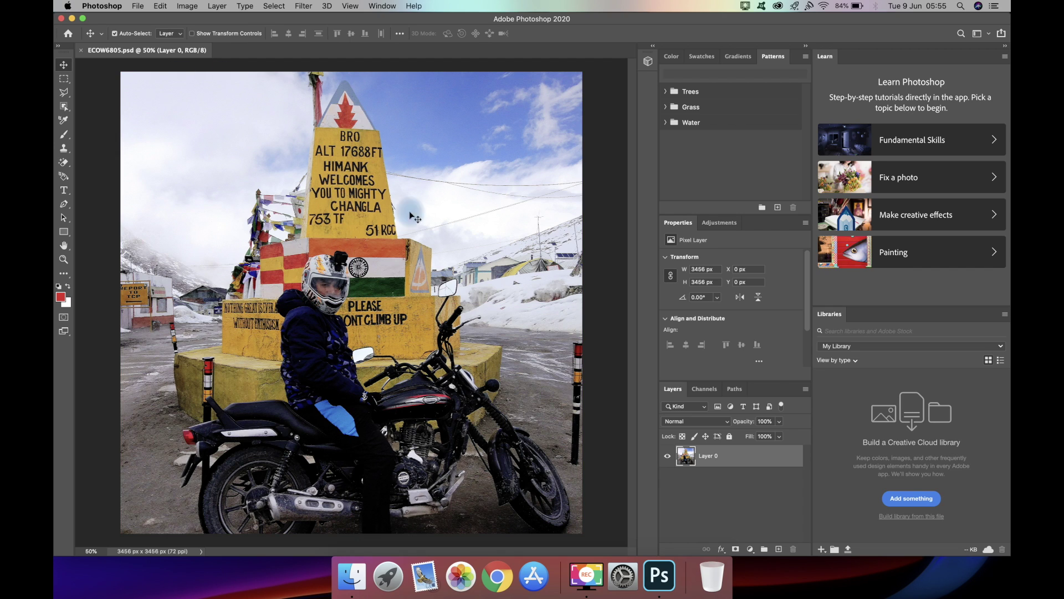
Select a rectangle of about 2490 × 1540 px around the monument and rider's helmet with the Rectangular Marquee tool and copy it
{"action": "left_click", "coordinate": [65, 84]}
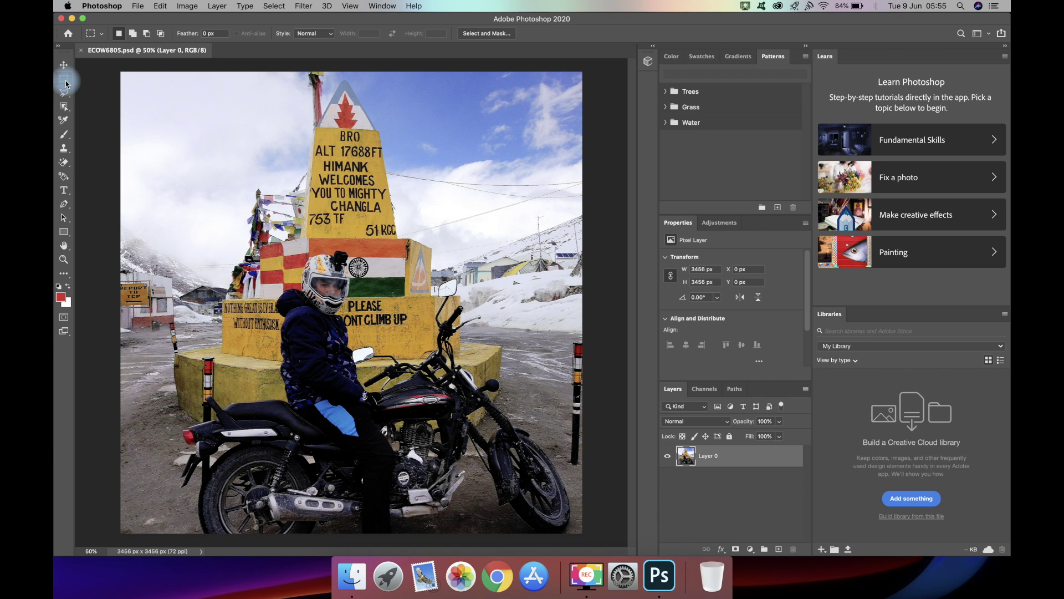
{"action": "left_click_drag", "start_coordinate": [160, 120], "coordinate": [178, 122]}
{"action": "left_click_drag", "start_coordinate": [408, 244], "coordinate": [495, 327]}
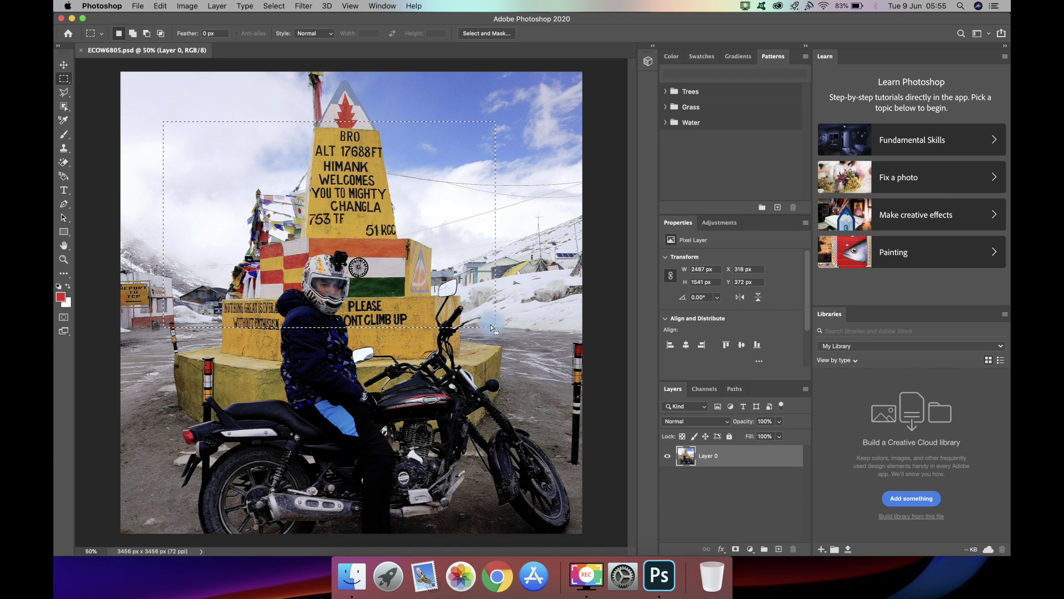
{"action": "key", "text": "super+c"}
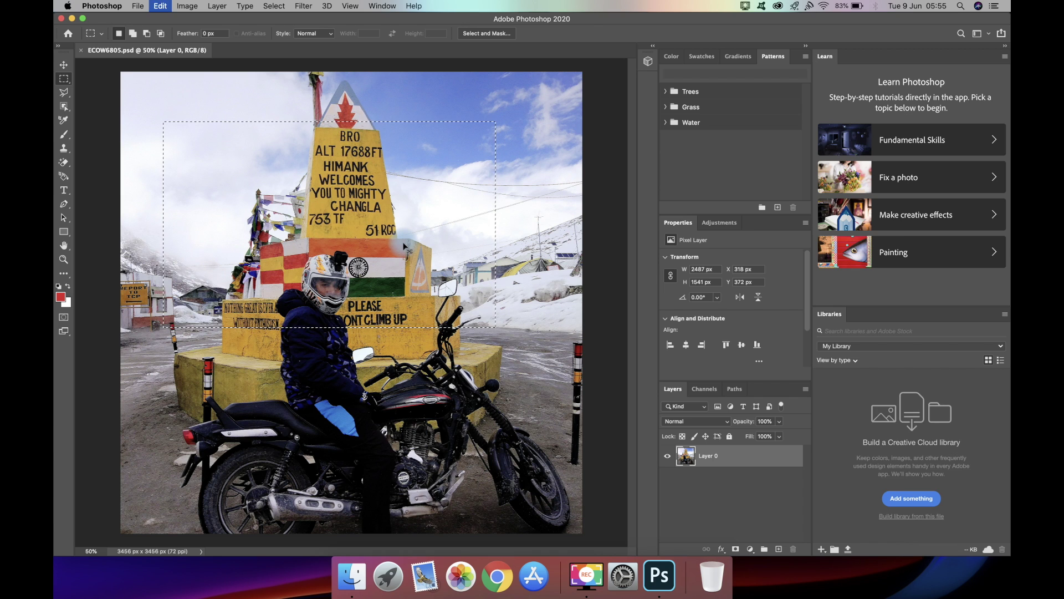
Cut the selected rectangle around the monument out of the photo and paste it three times as new layers
{"action": "key", "text": "super+x"}
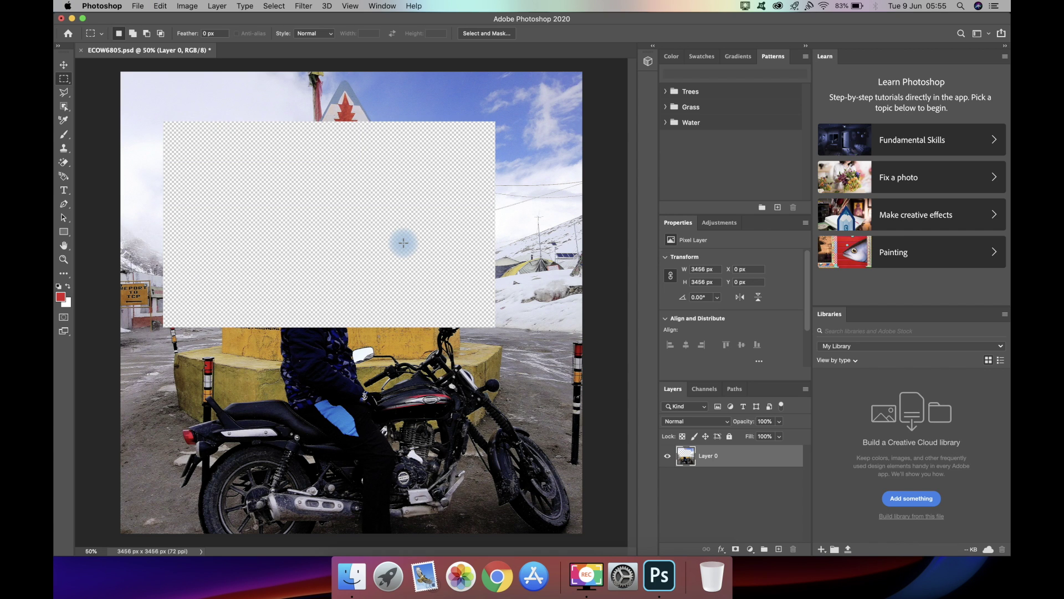
{"action": "key", "text": "super+z"}
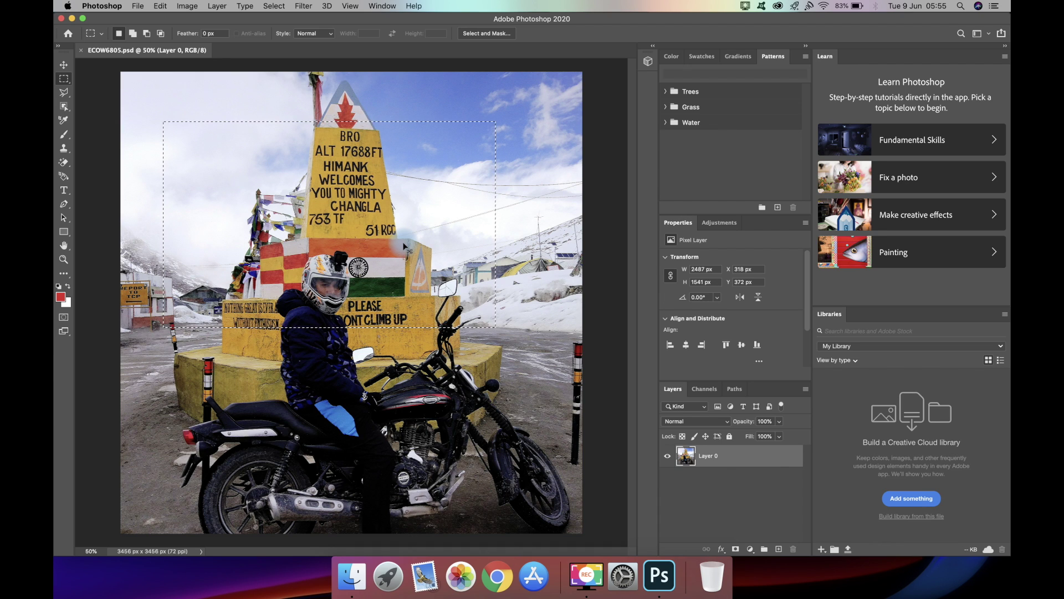
{"action": "key", "text": "super+x"}
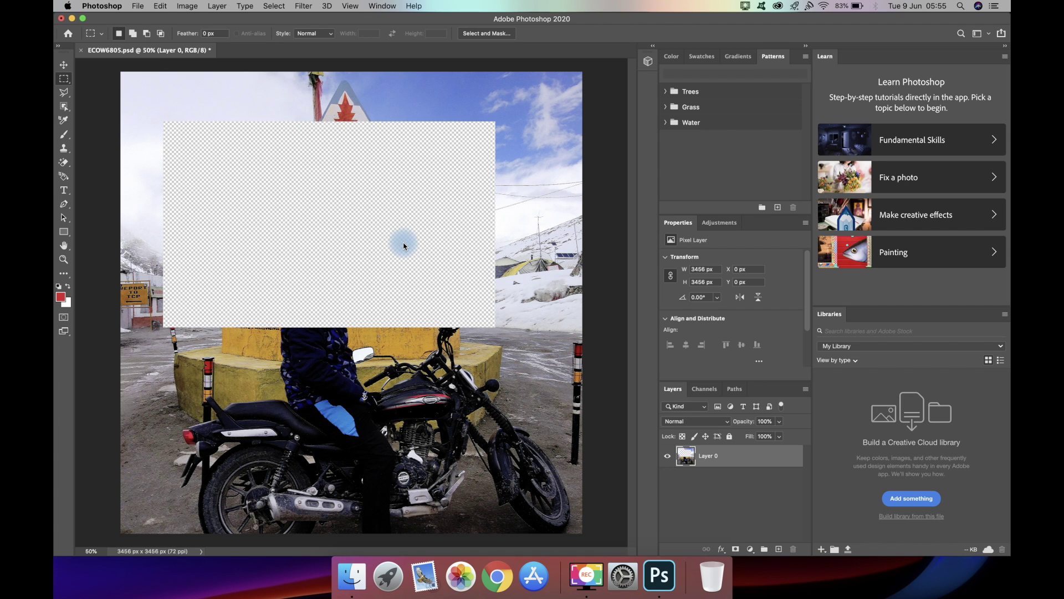
{"action": "key", "text": "super+v"}
{"action": "key", "text": "super+v"}
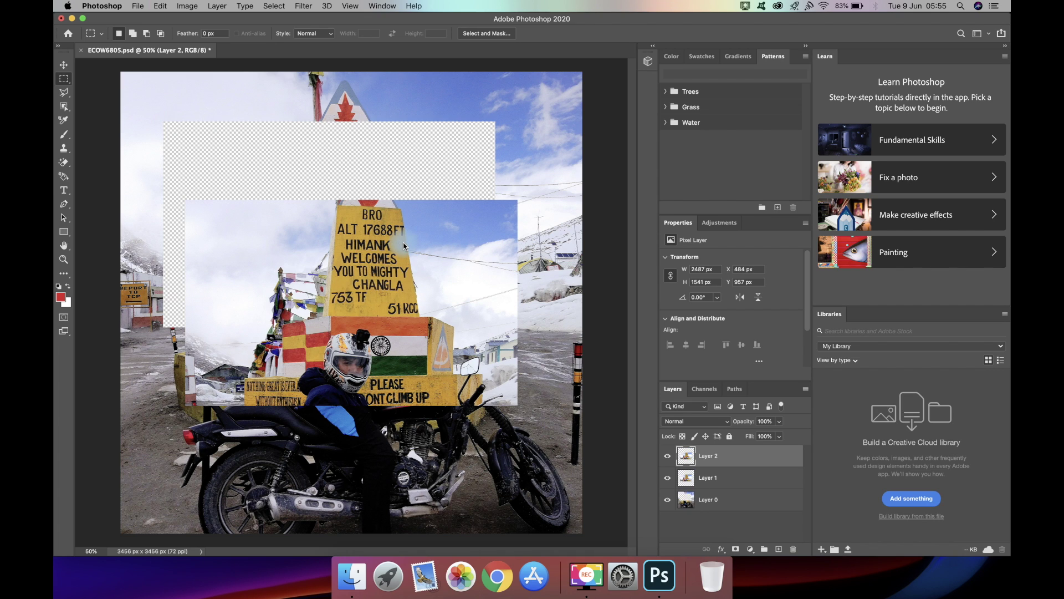
{"action": "key", "text": "super+v"}
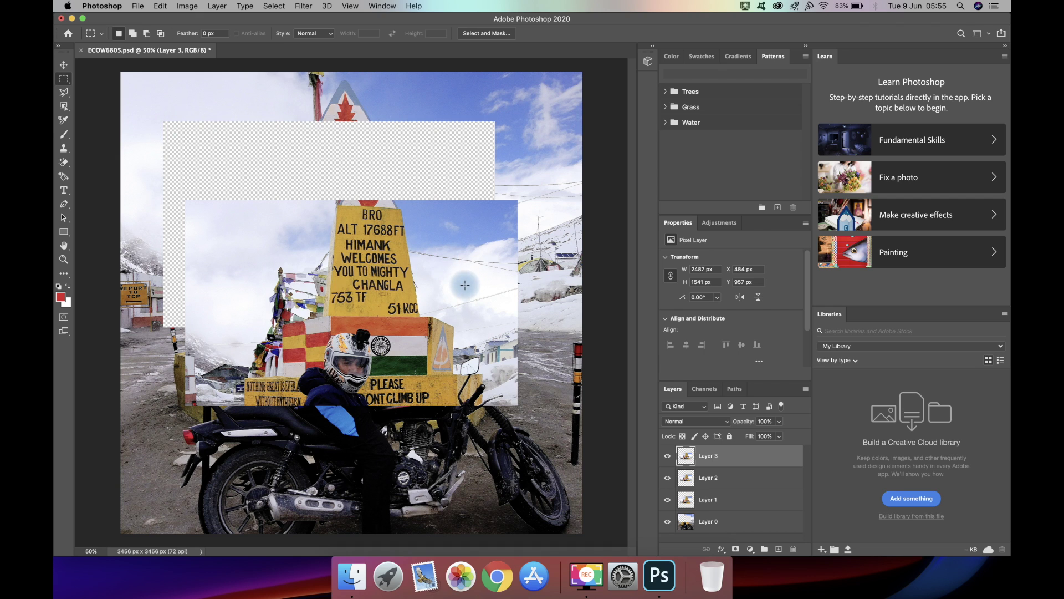
Spread the three pasted rectangles across the canvas with the Move tool so they sit apart from each other
{"action": "left_click", "coordinate": [63, 67]}
{"action": "left_click_drag", "start_coordinate": [344, 287], "coordinate": [357, 159]}
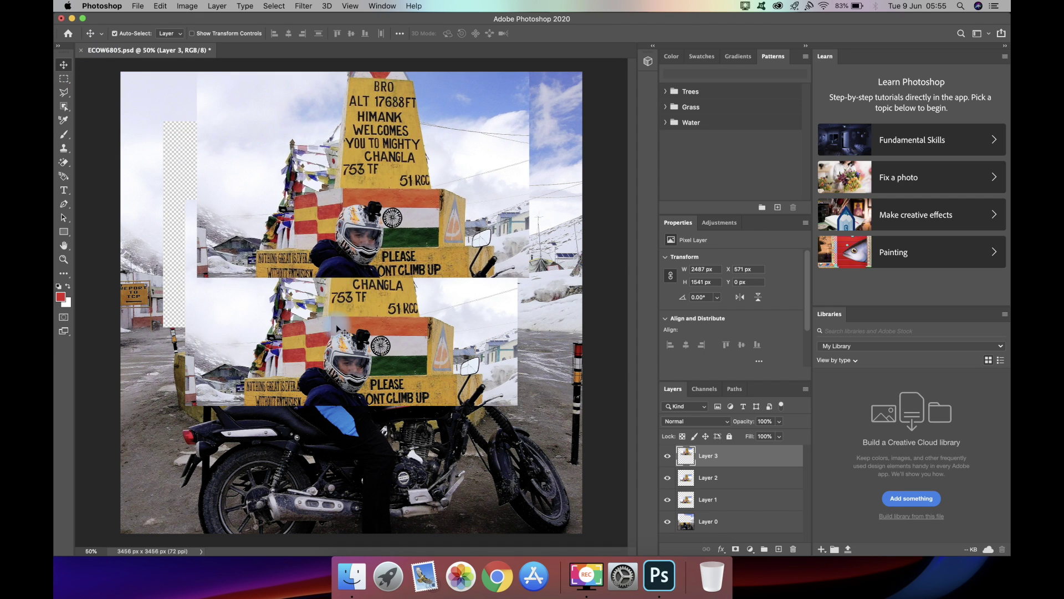
{"action": "left_click_drag", "start_coordinate": [338, 328], "coordinate": [456, 361]}
{"action": "left_click_drag", "start_coordinate": [276, 364], "coordinate": [205, 439]}
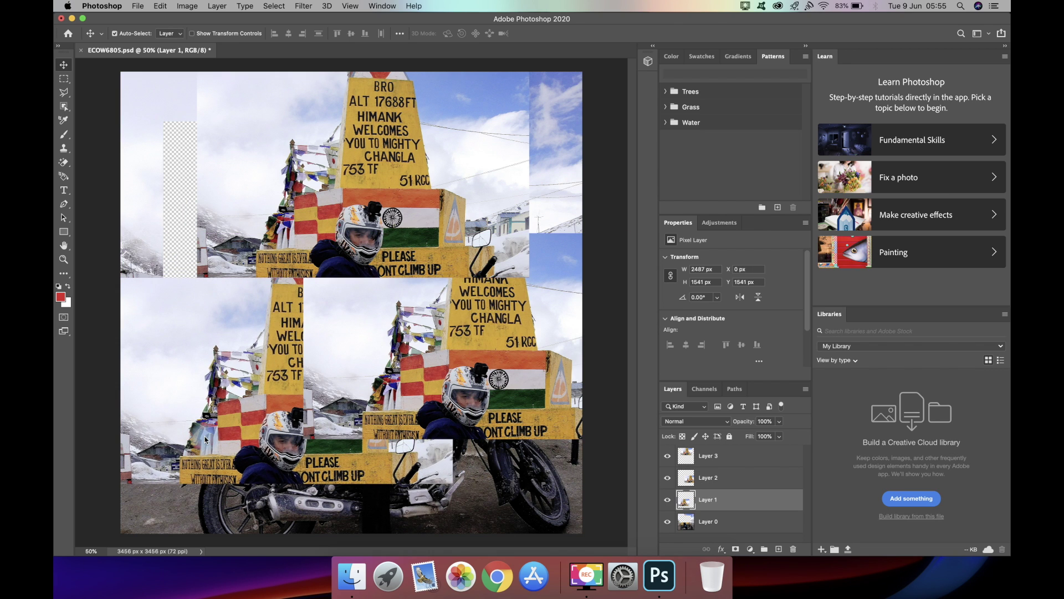
Undo the moves, pastes and cut, back to the intact photo with its rectangular selection
{"action": "key", "text": "super+z"}
{"action": "key", "text": "super+z"}
{"action": "key", "text": "super+z"}
{"action": "key", "text": "super+z"}
{"action": "key", "text": "super+z"}
{"action": "key", "text": "super+z"}
{"action": "key", "text": "super+z"}
{"action": "key", "text": "super+z"}
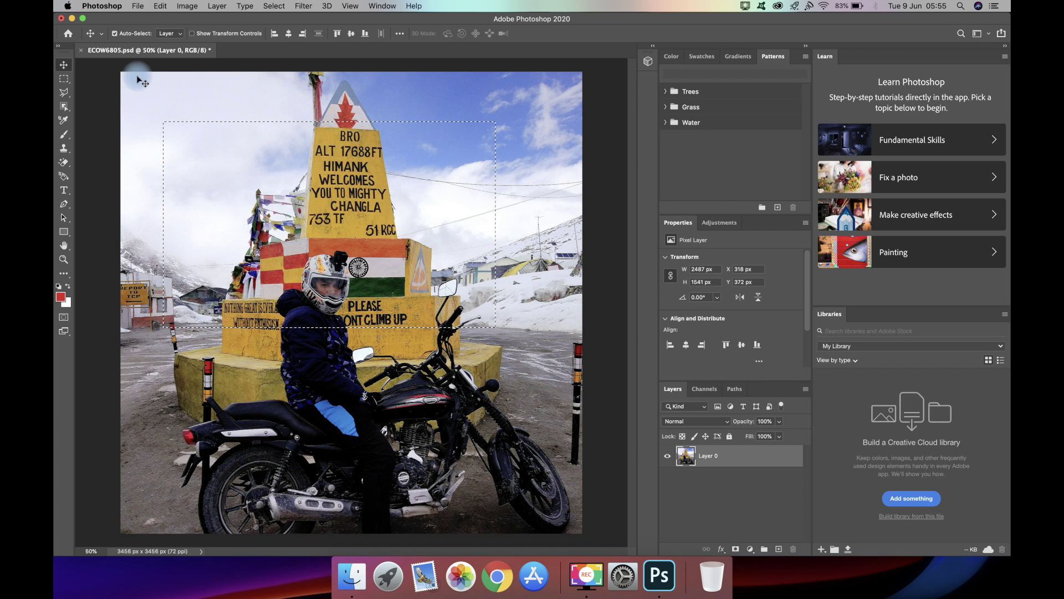
Select an ellipse of about 1300 × 1280 px over the monument and rider's helmet with the Elliptical Marquee tool
{"action": "left_click", "coordinate": [64, 80]}
{"action": "right_click", "coordinate": [64, 82]}
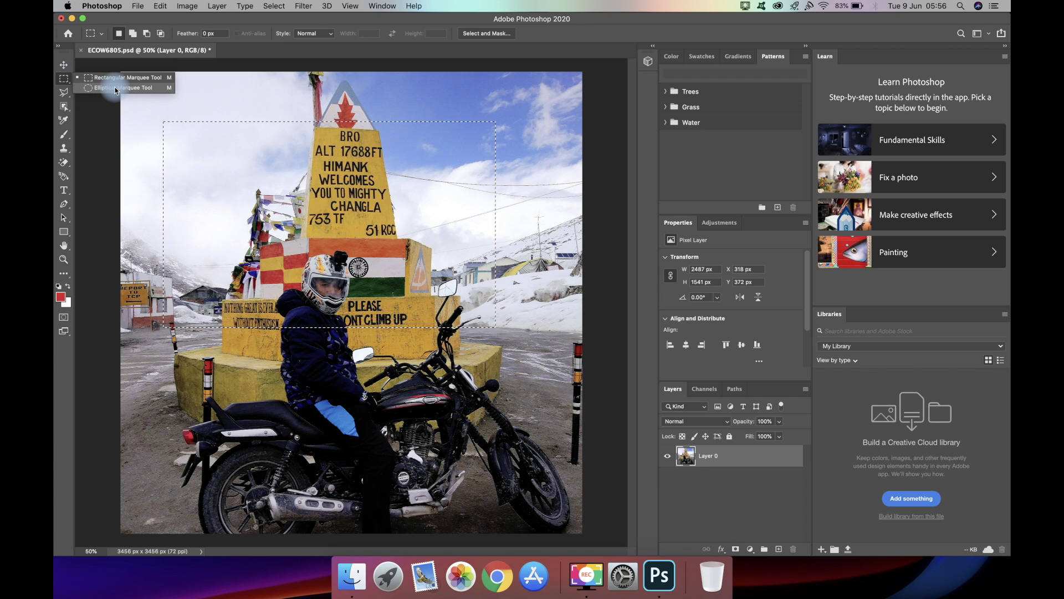
{"action": "left_click", "coordinate": [114, 89]}
{"action": "left_click", "coordinate": [238, 165]}
{"action": "left_click_drag", "start_coordinate": [223, 147], "coordinate": [396, 319]}
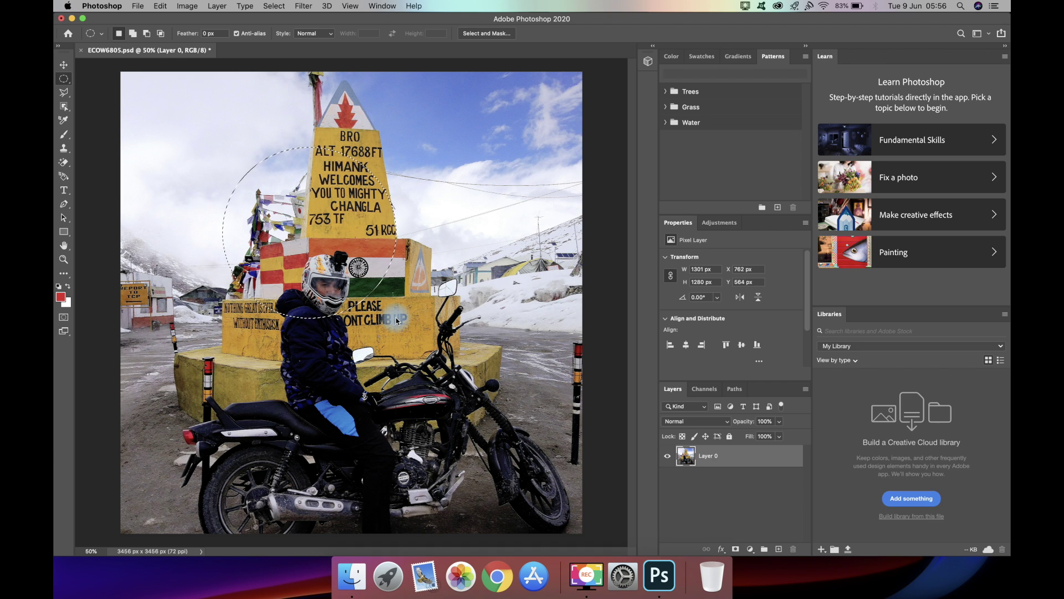
Move the selected ellipse toward the photo's upper-left corner with the Move tool and place it on its own layer
{"action": "left_click", "coordinate": [64, 65]}
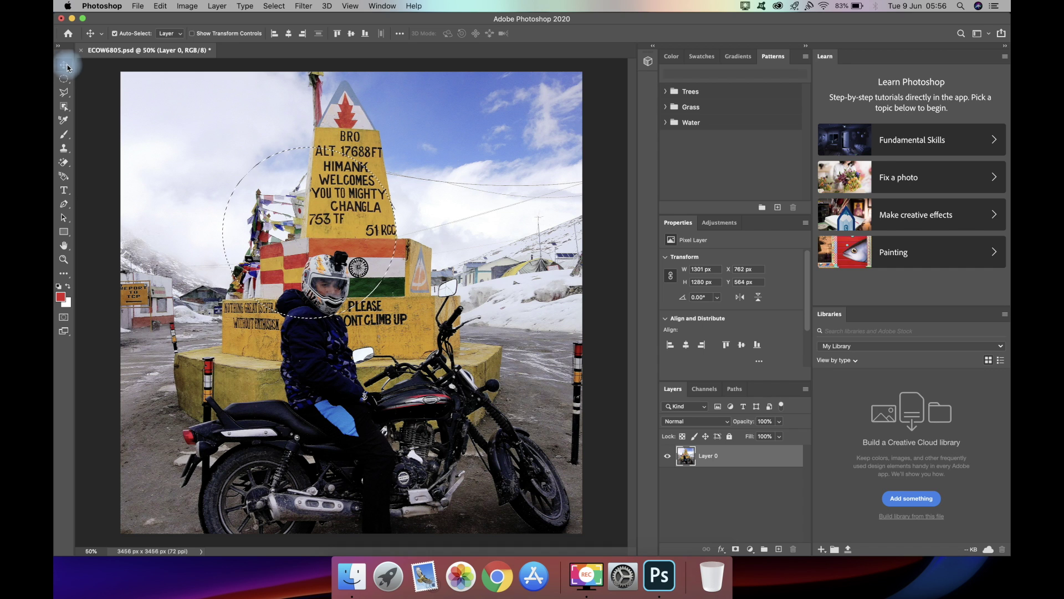
{"action": "left_click_drag", "start_coordinate": [342, 217], "coordinate": [285, 161]}
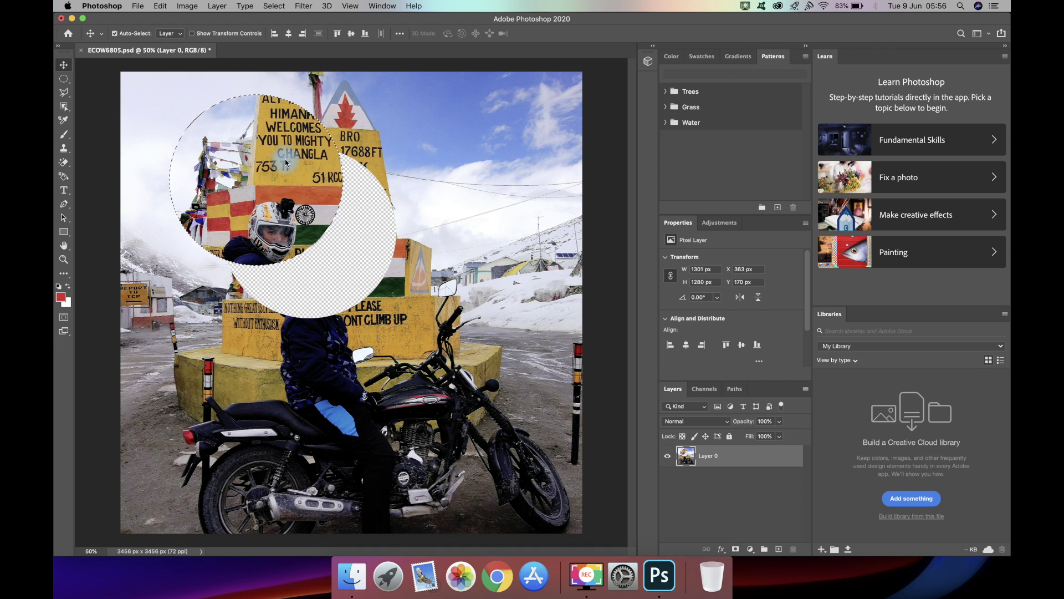
{"action": "key", "text": "super+z"}
{"action": "key", "text": "super+j"}
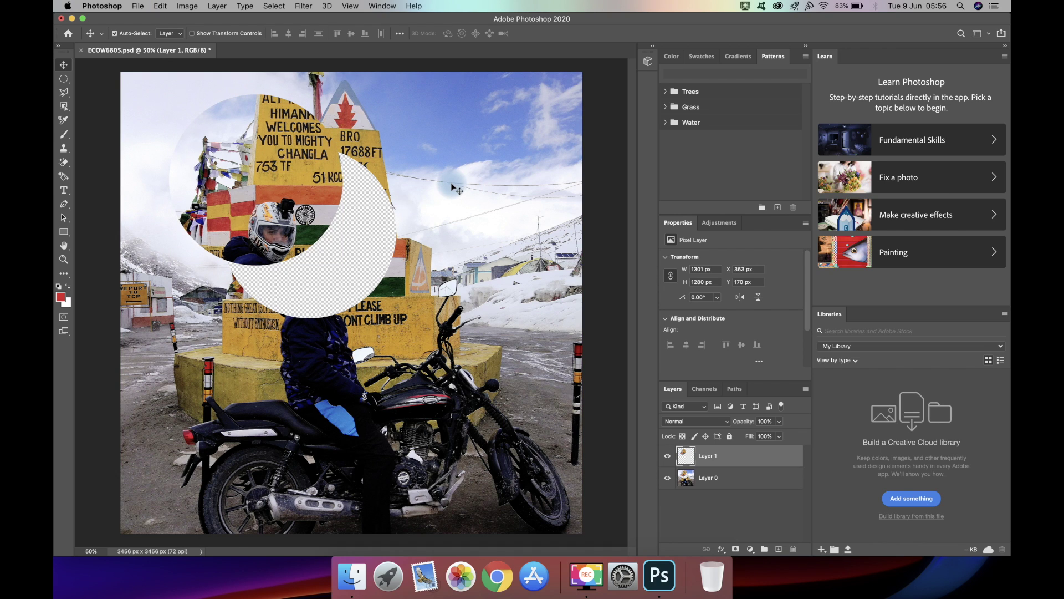
Paste several copies of the elliptical cutout as new layers above the photo layer
{"action": "left_click", "coordinate": [452, 187]}
{"action": "key", "text": "super+v"}
{"action": "key", "text": "super+v"}
{"action": "key", "text": "super+v"}
{"action": "key", "text": "super+v"}
{"action": "key", "text": "super+v"}
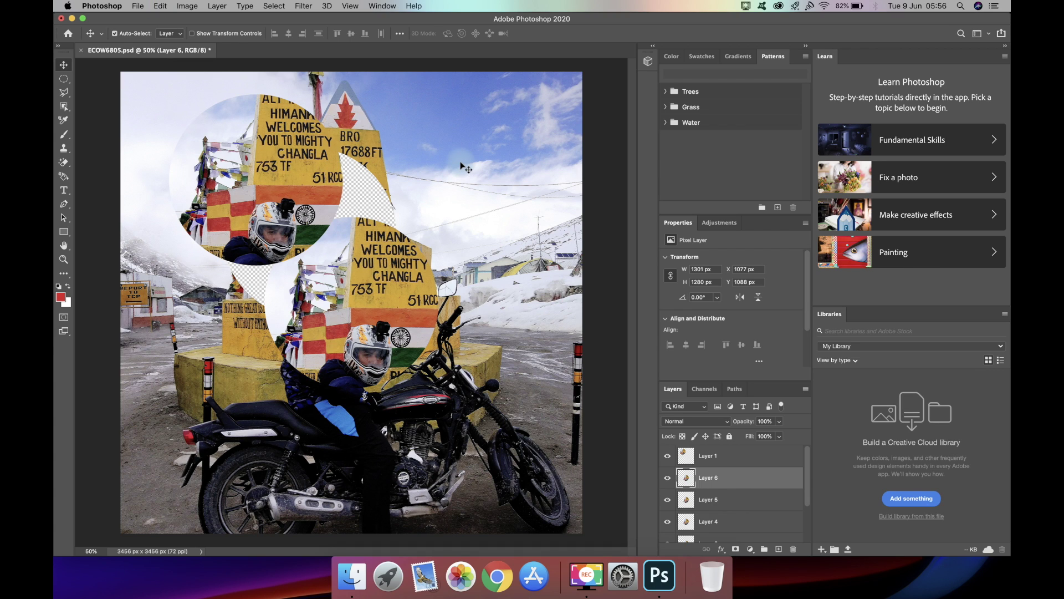
{"action": "key", "text": "super+v"}
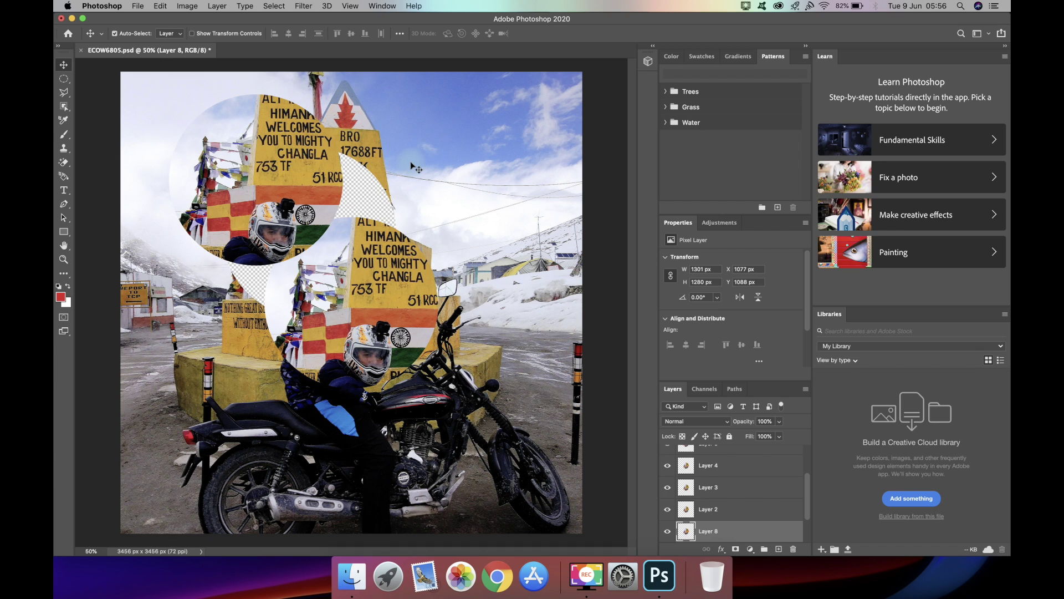
Undo the pasted copies, the new layer and the ellipse's move and selection, back to the rectangular selection
{"action": "key", "text": "super+z"}
{"action": "key", "text": "super+z"}
{"action": "key", "text": "super+z"}
{"action": "key", "text": "super+z"}
{"action": "key", "text": "super+z"}
{"action": "key", "text": "super+z"}
{"action": "key", "text": "super+z"}
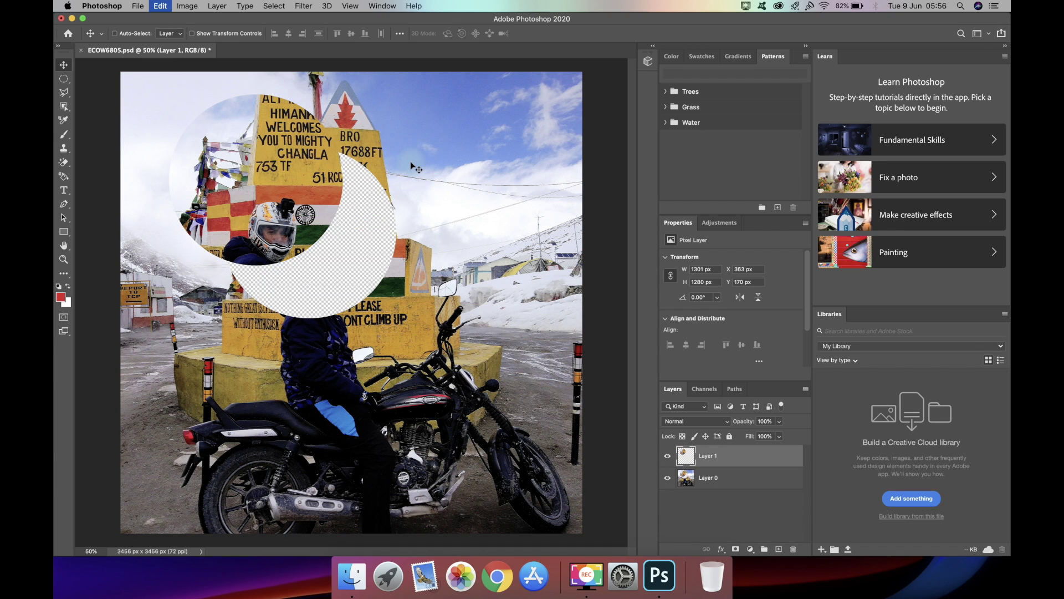
{"action": "key", "text": "super+z"}
{"action": "key", "text": "super+z"}
{"action": "key", "text": "super+z"}
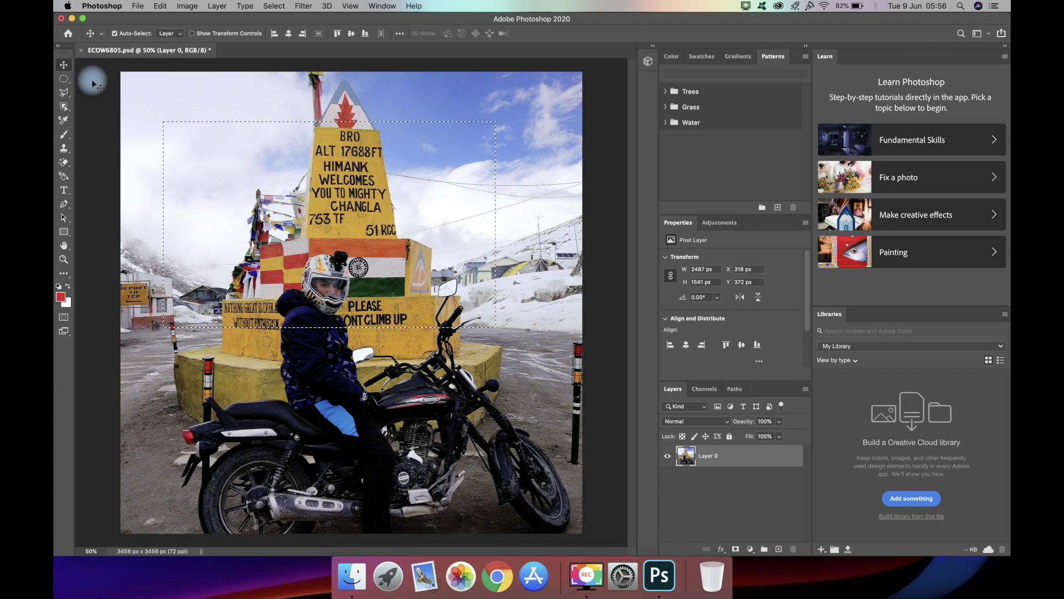
Drop the rectangular selection and outline the monument's upper part freehand with the Lasso tool, about 1890 × 1700 px
{"action": "left_click", "coordinate": [64, 79]}
{"action": "left_click", "coordinate": [136, 95]}
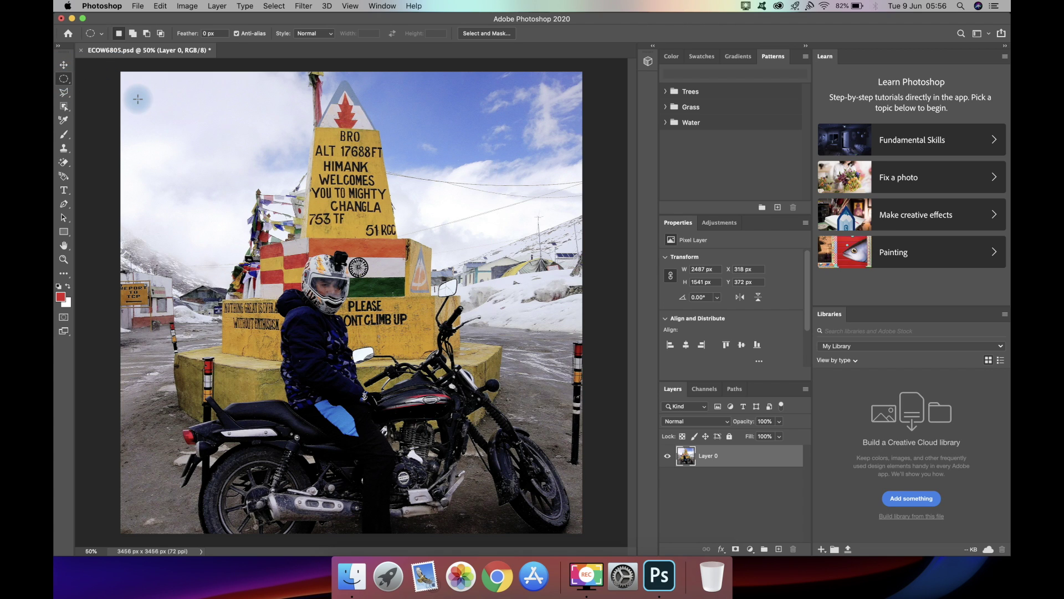
{"action": "left_click", "coordinate": [63, 94]}
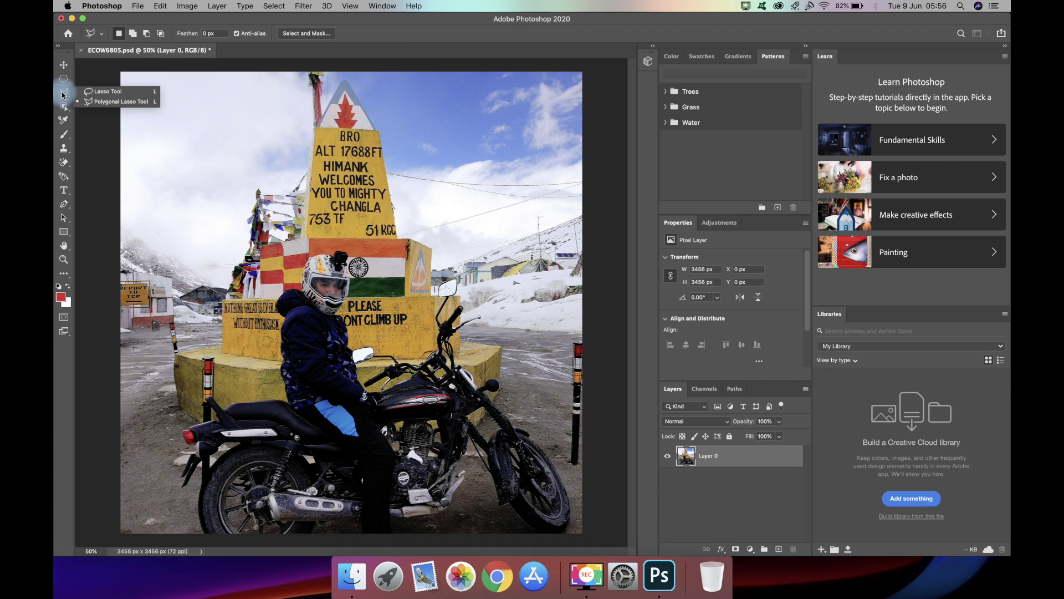
{"action": "left_click", "coordinate": [100, 91]}
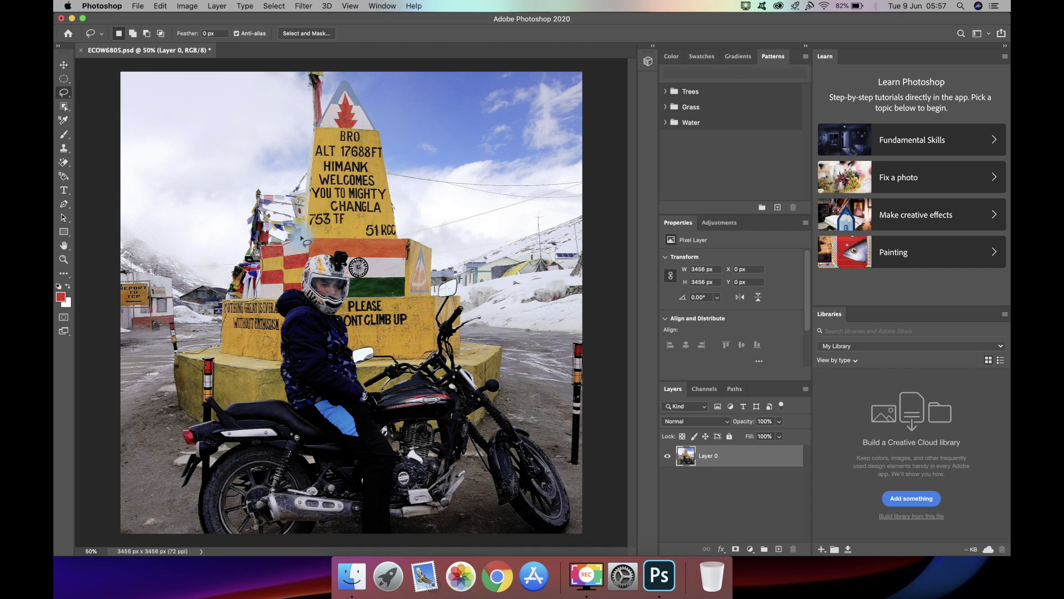
{"action": "mouse_move", "coordinate": [311, 145]}
{"action": "left_mouse_down"}
{"action": "mouse_move", "coordinate": [385, 128]}
{"action": "mouse_move", "coordinate": [398, 243]}
{"action": "mouse_move", "coordinate": [422, 238]}
{"action": "mouse_move", "coordinate": [429, 253]}
{"action": "mouse_move", "coordinate": [417, 270]}
{"action": "mouse_move", "coordinate": [325, 269]}
{"action": "mouse_move", "coordinate": [227, 315]}
{"action": "left_mouse_up"}
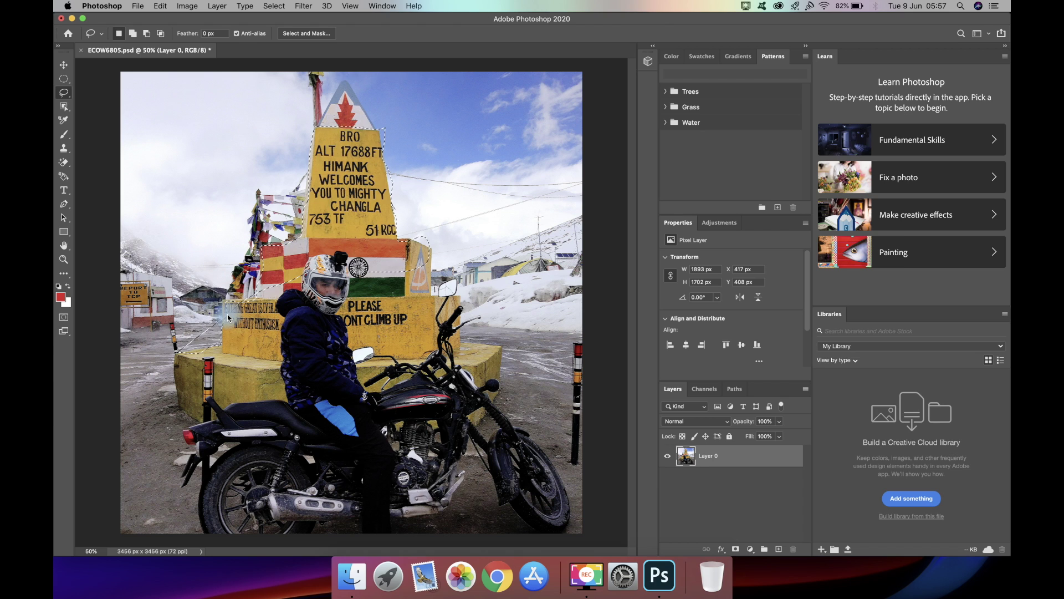
Delete the lassoed part of the monument, undo the deletion and clear the selection
{"action": "key", "text": "Delete"}
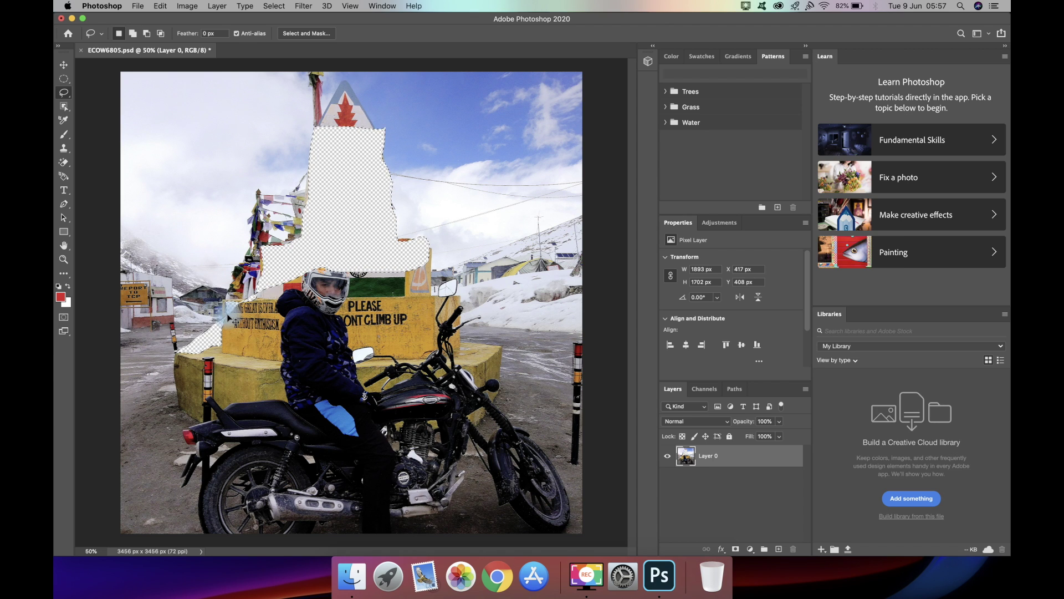
{"action": "key", "text": "super+z"}
{"action": "left_click", "coordinate": [181, 195]}
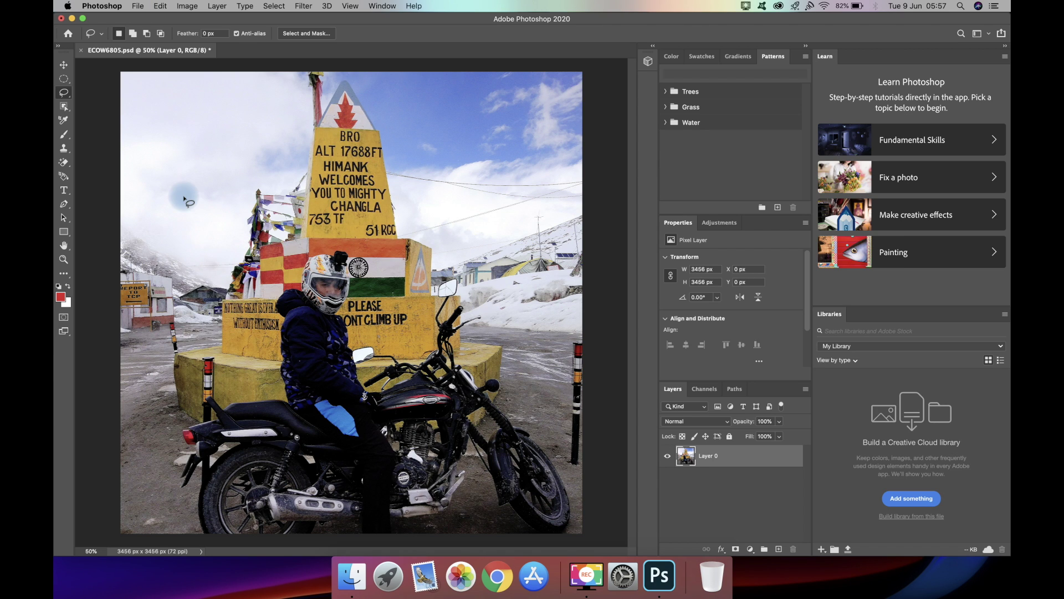
Draw a closed selection of about 1590 × 920 px over the sky and upper monument with the Polygonal Lasso tool
{"action": "left_click", "coordinate": [64, 93]}
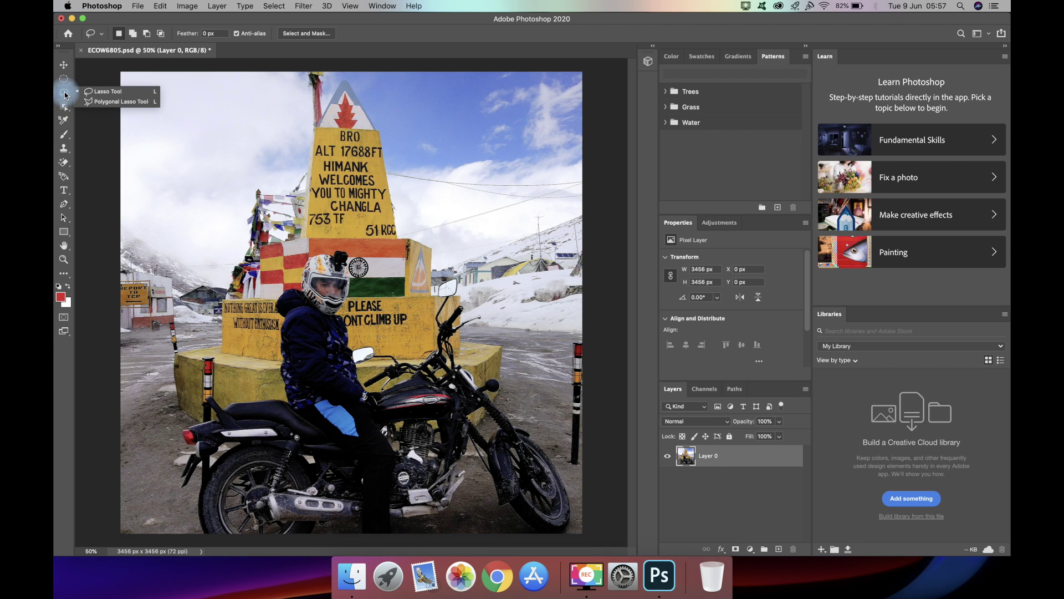
{"action": "left_click", "coordinate": [100, 98]}
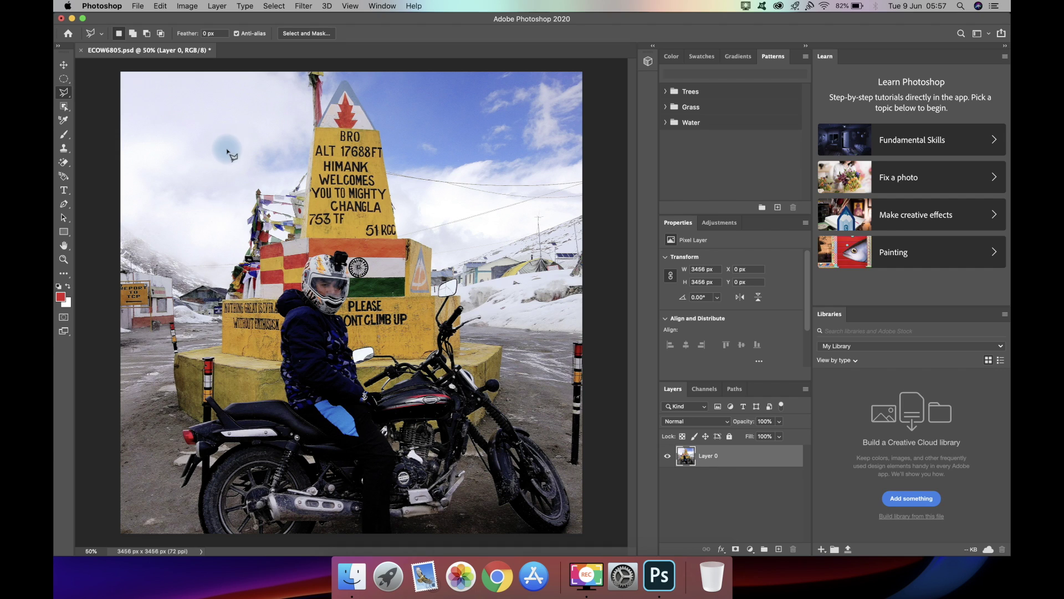
{"action": "left_click", "coordinate": [249, 139]}
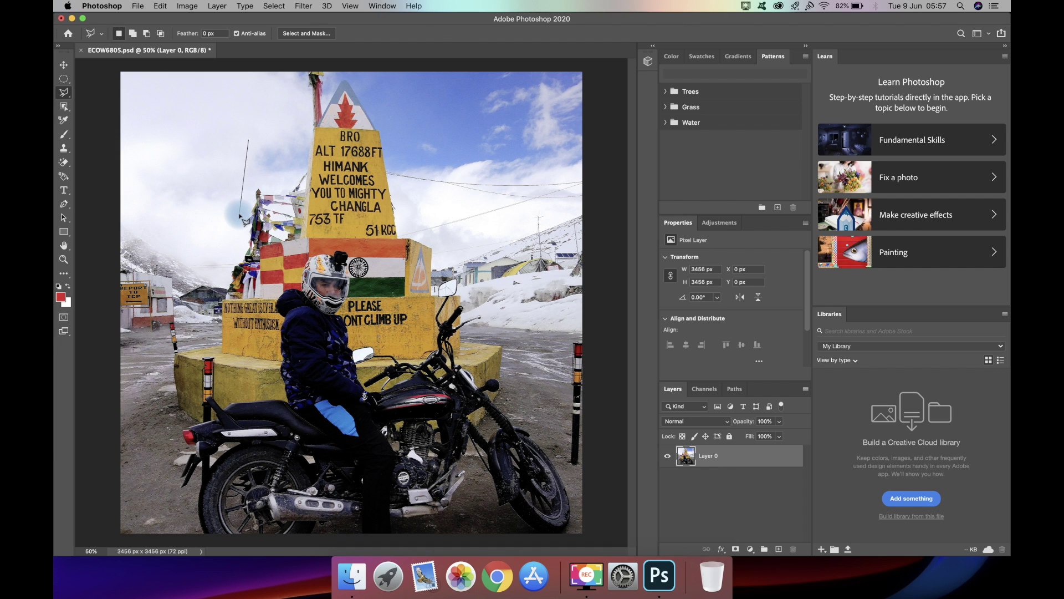
{"action": "left_click", "coordinate": [282, 206]}
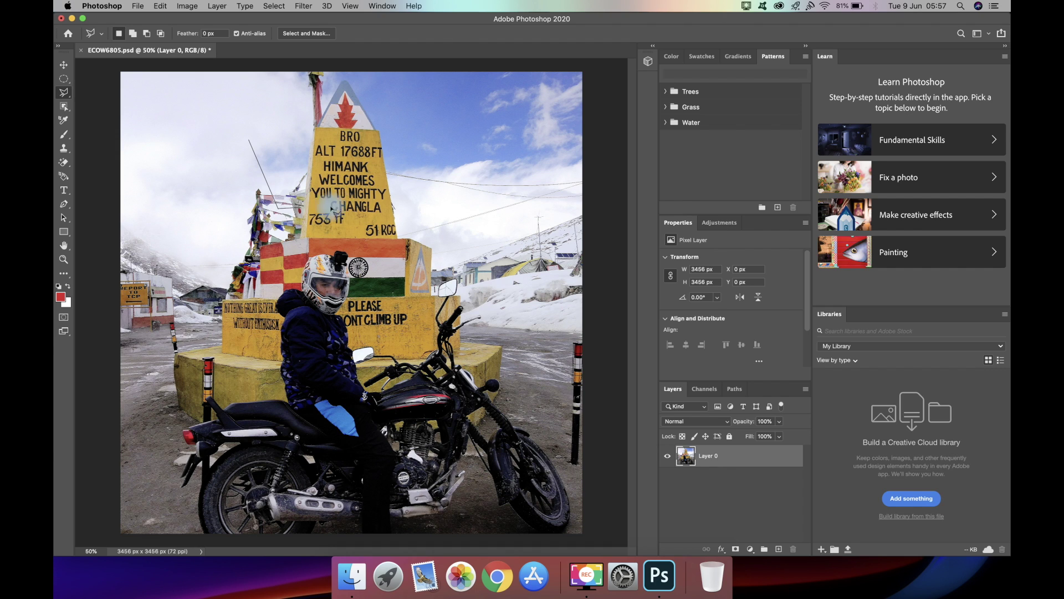
{"action": "left_click", "coordinate": [382, 197]}
{"action": "left_click", "coordinate": [364, 109]}
{"action": "left_click", "coordinate": [227, 101]}
{"action": "left_click", "coordinate": [196, 141]}
{"action": "left_click", "coordinate": [166, 210]}
{"action": "left_click", "coordinate": [245, 225]}
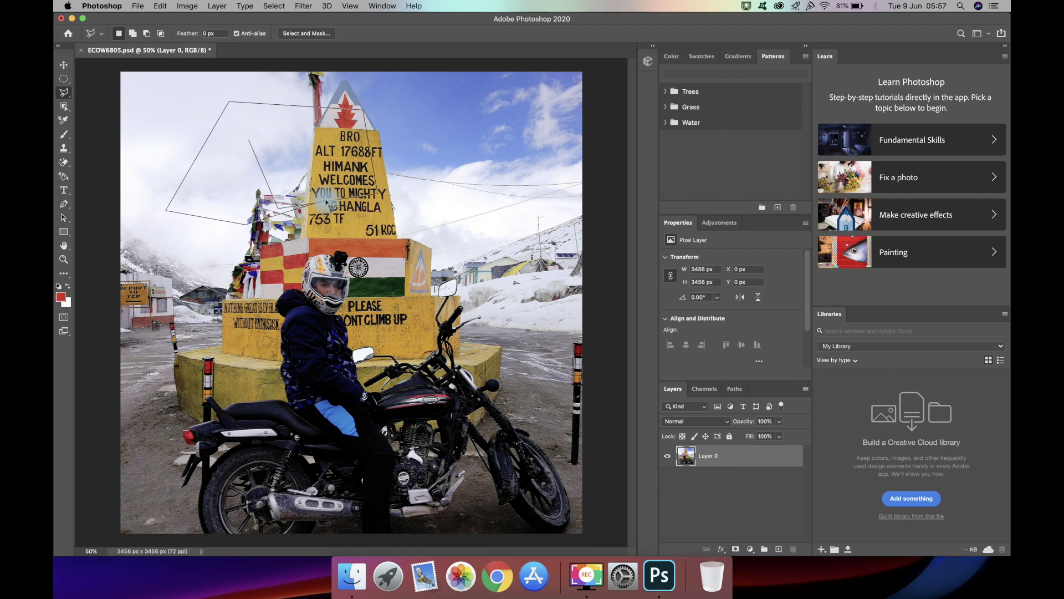
{"action": "left_click", "coordinate": [375, 193]}
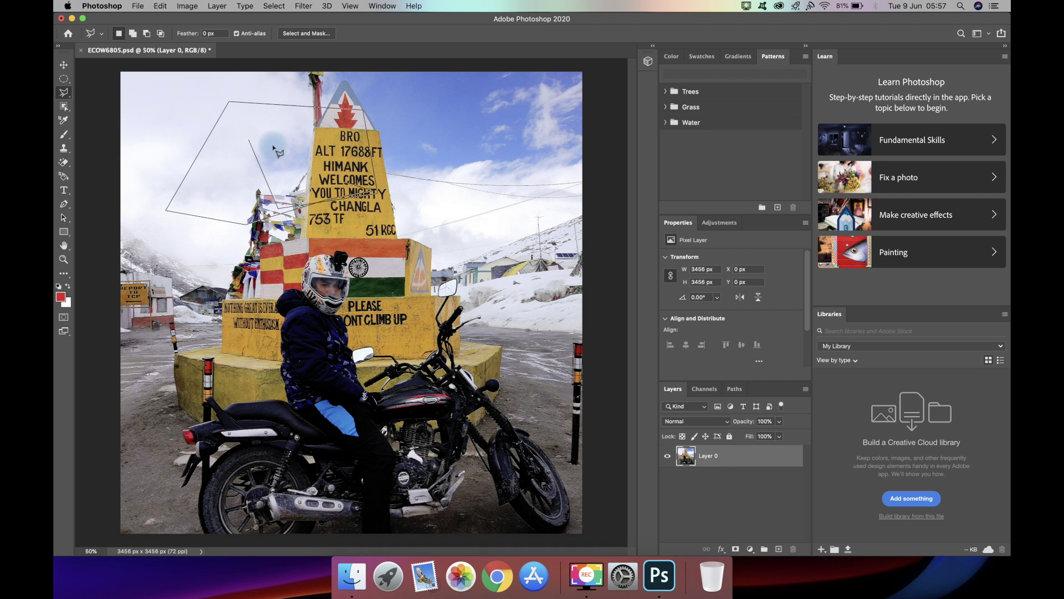
{"action": "left_click", "coordinate": [250, 143]}
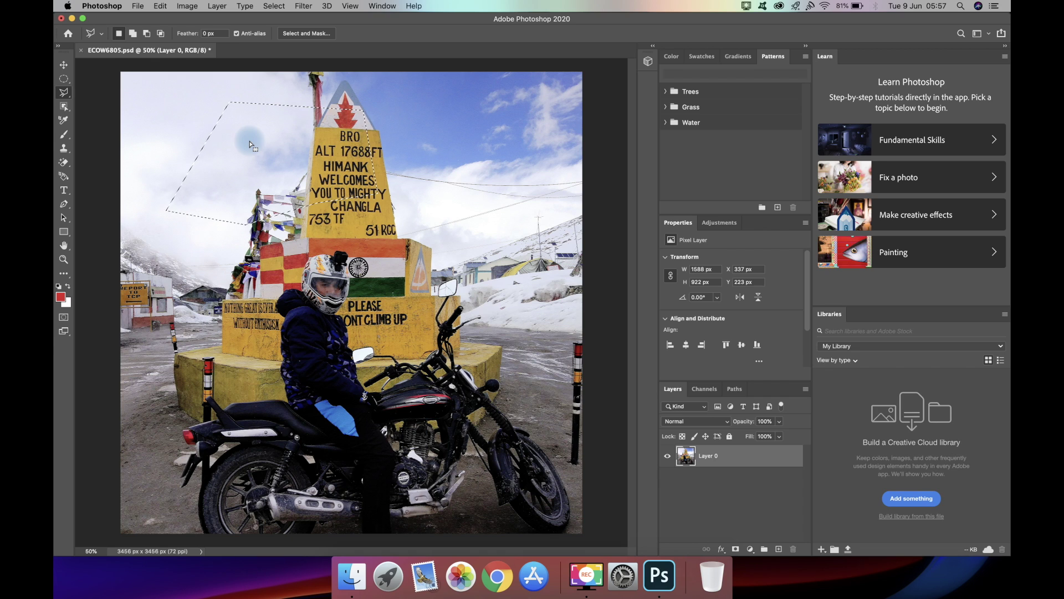
Replace the polygonal selection by selecting the monument's tapered yellow section with the Object Selection tool in Rectangle mode
{"action": "left_click", "coordinate": [62, 107]}
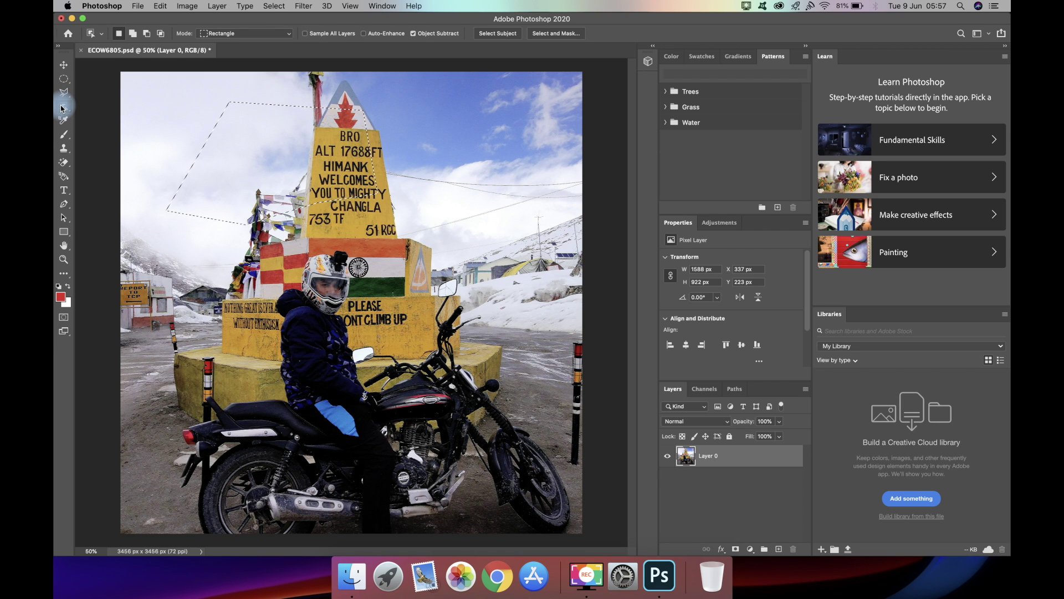
{"action": "left_click", "coordinate": [268, 128]}
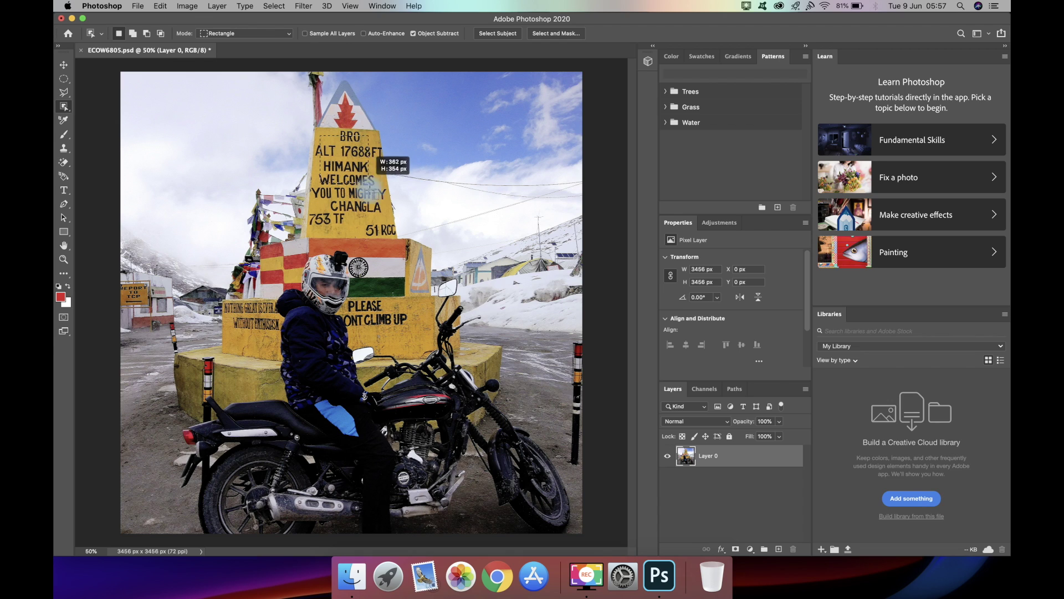
{"action": "left_click_drag", "start_coordinate": [376, 157], "coordinate": [381, 217]}
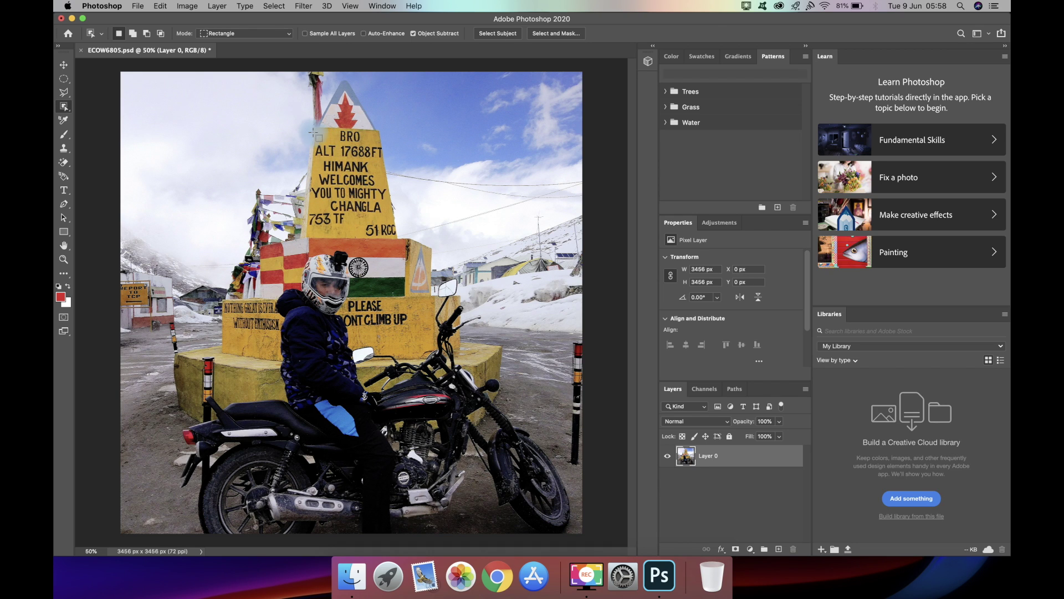
{"action": "left_click_drag", "start_coordinate": [292, 116], "coordinate": [429, 239]}
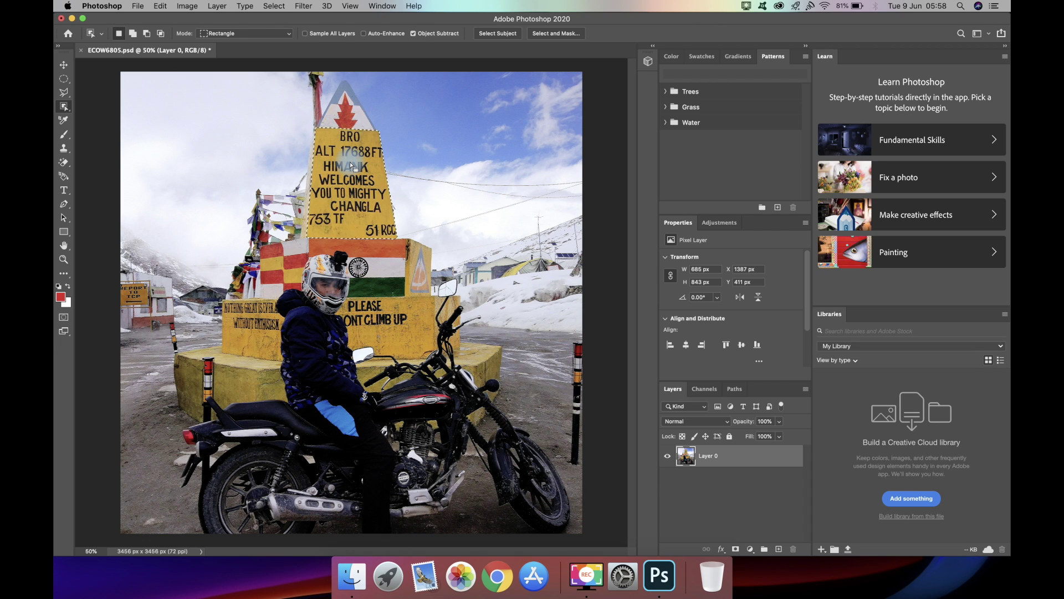
Add the motorcycle's rear wheel, seat and tail to the monument selection with the Quick Selection tool
{"action": "left_click", "coordinate": [60, 119]}
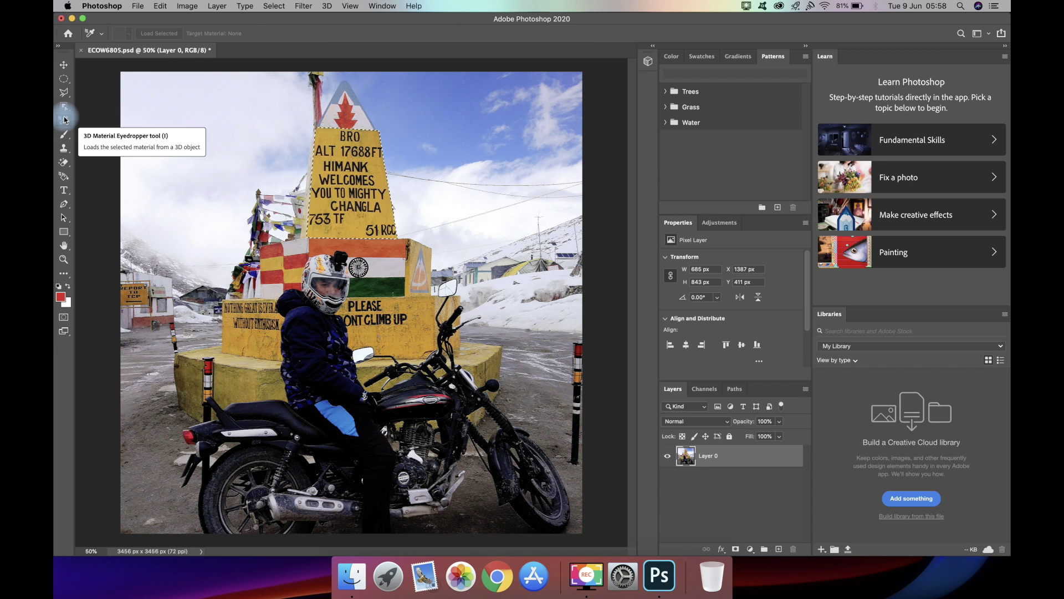
{"action": "left_click", "coordinate": [64, 111]}
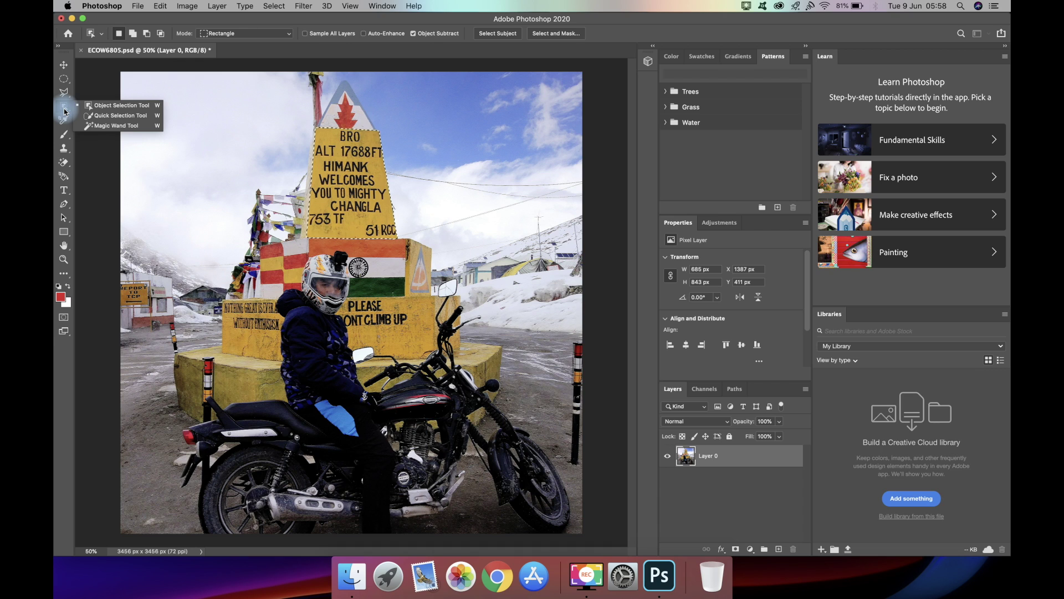
{"action": "left_click", "coordinate": [94, 115]}
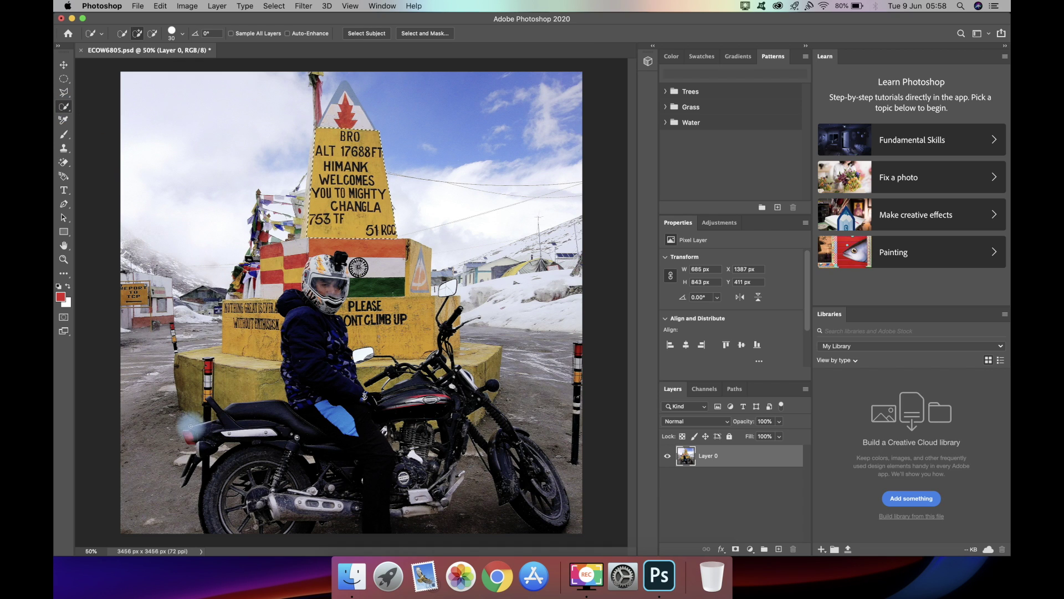
{"action": "mouse_move", "coordinate": [190, 425]}
{"action": "left_mouse_down"}
{"action": "mouse_move", "coordinate": [277, 435]}
{"action": "mouse_move", "coordinate": [197, 431]}
{"action": "mouse_move", "coordinate": [205, 455]}
{"action": "mouse_move", "coordinate": [194, 465]}
{"action": "mouse_move", "coordinate": [203, 429]}
{"action": "left_mouse_up"}
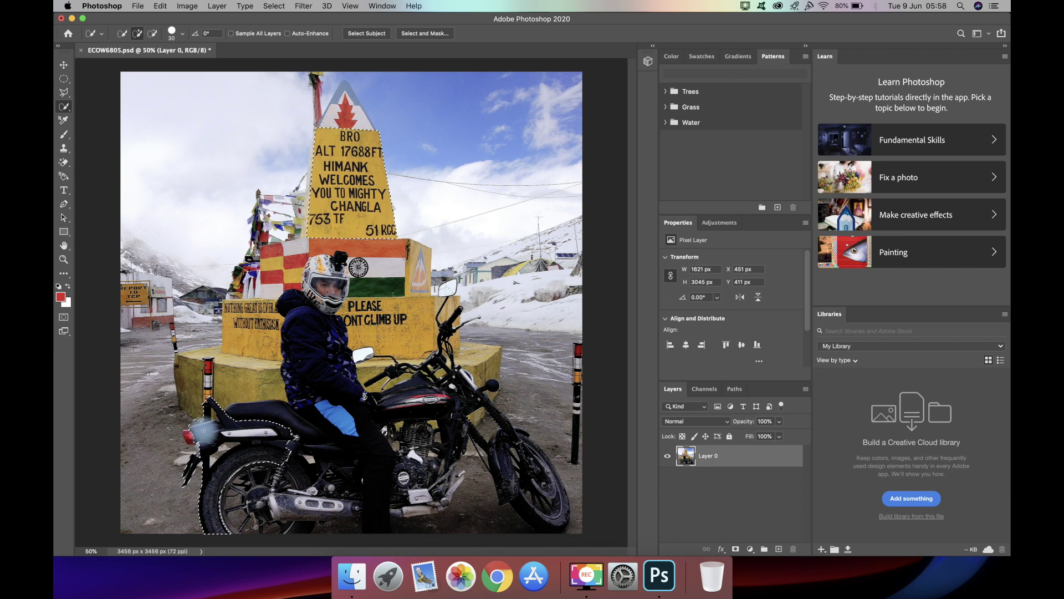
Use the Magic Wand tool to select in turn the white patch beside the flag, the blue sky and a cloud
{"action": "right_click", "coordinate": [65, 111]}
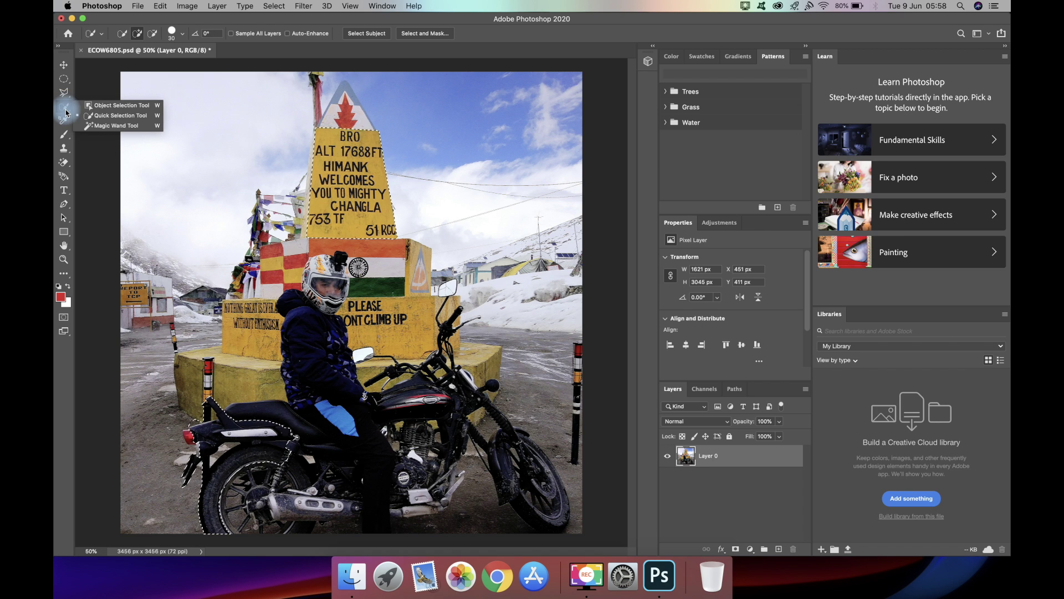
{"action": "left_click", "coordinate": [112, 126]}
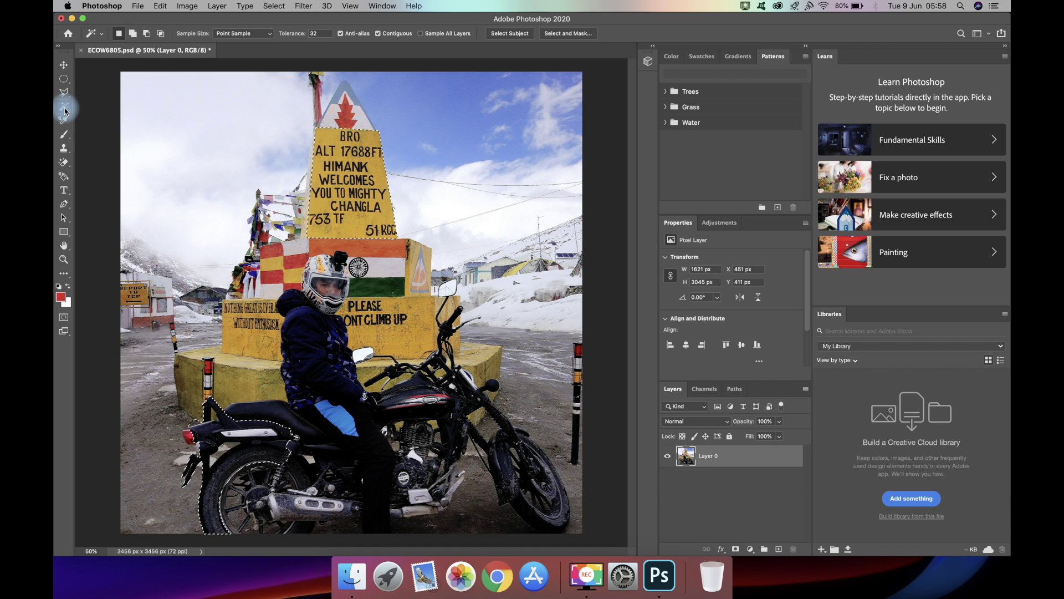
{"action": "left_click", "coordinate": [294, 243]}
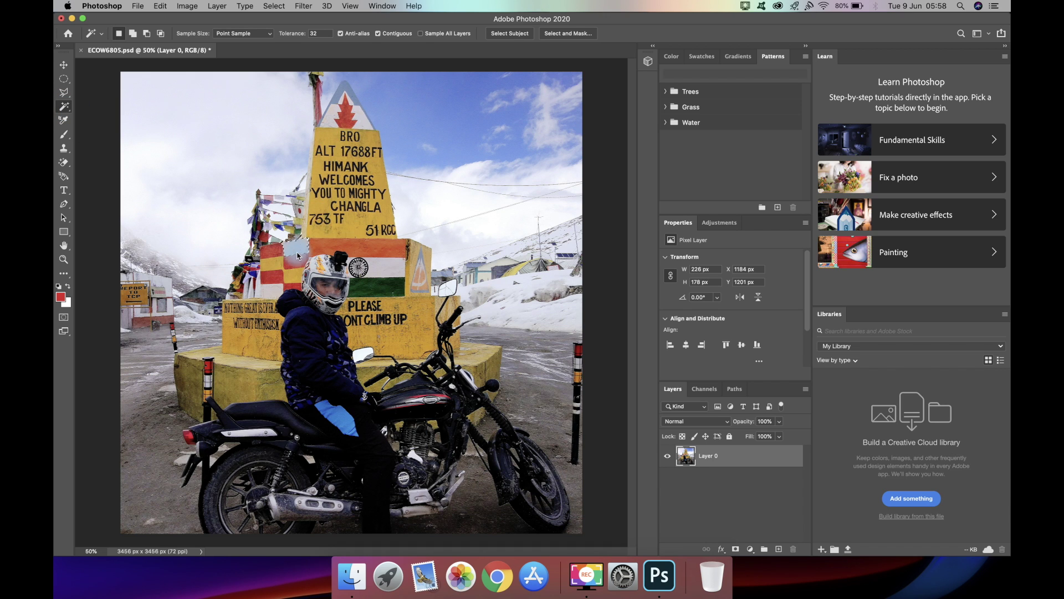
{"action": "left_click", "coordinate": [474, 172]}
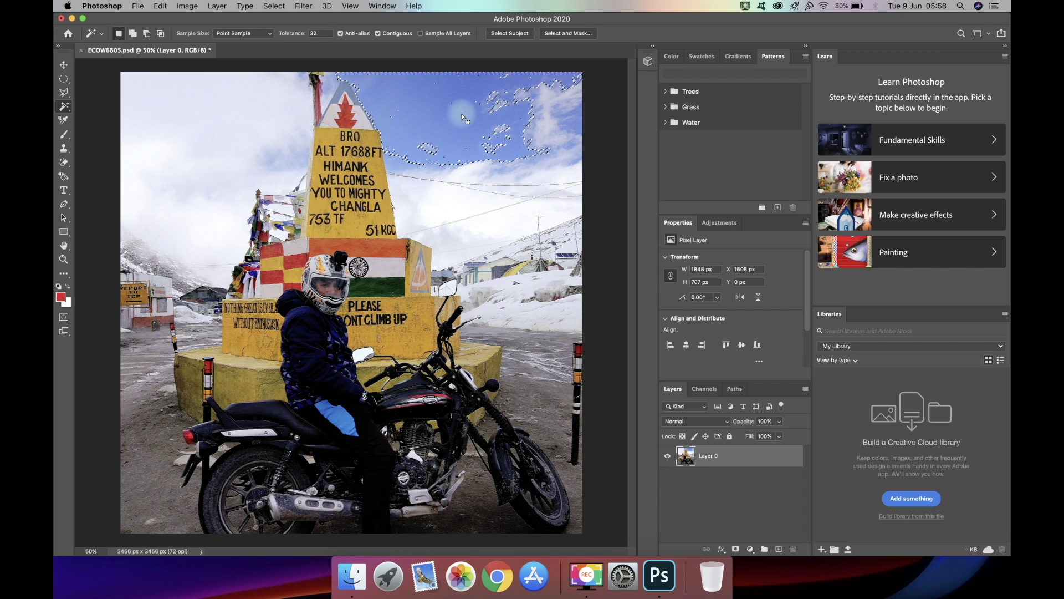
{"action": "left_click", "coordinate": [551, 126]}
Select the pale sky on the photo's left side with the Magic Wand, delete it and undo the deletion
{"action": "left_click", "coordinate": [220, 133]}
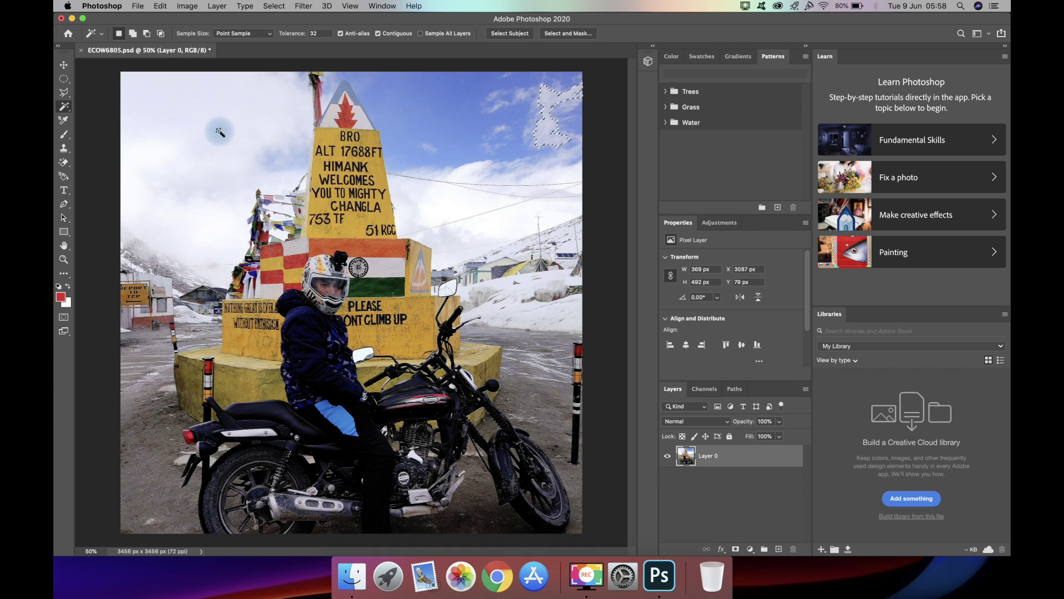
{"action": "key", "text": "Delete"}
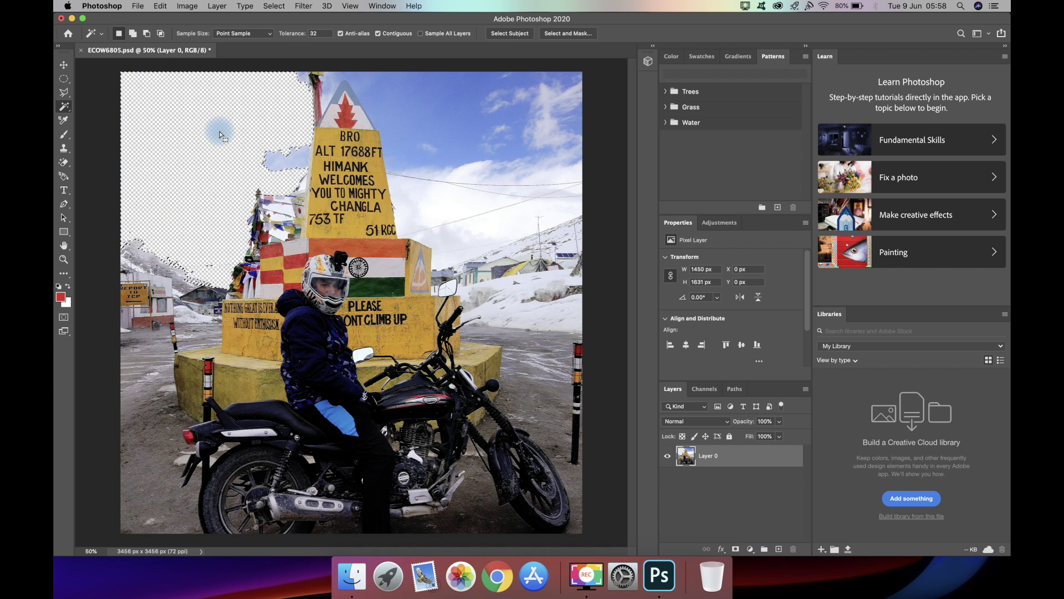
{"action": "key", "text": "super+z"}
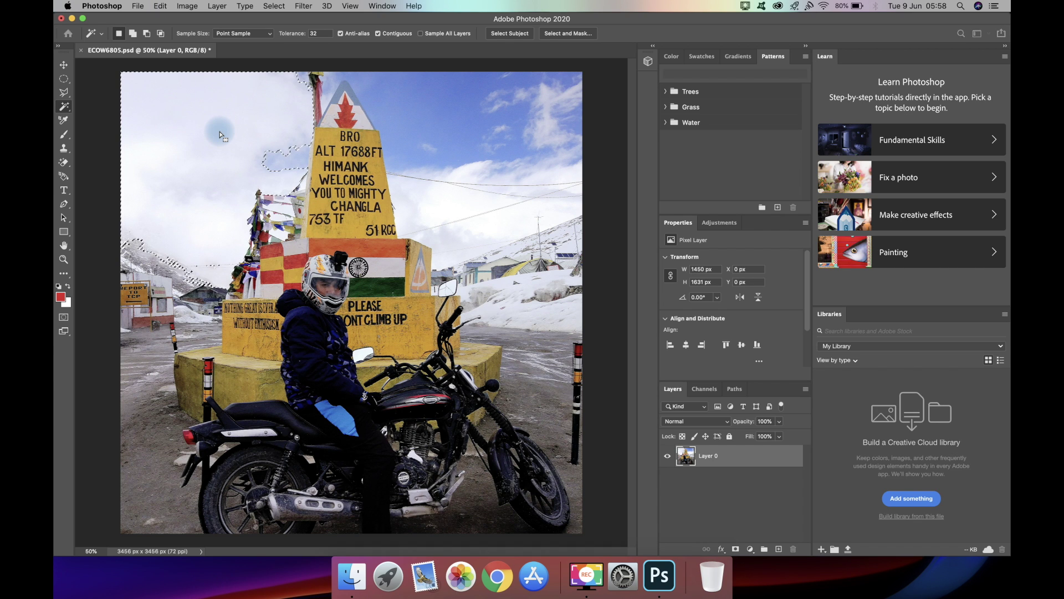
Try the Magic Wand on the monument's tip, its yellow lettered section and the rider's dark jacket
{"action": "left_click", "coordinate": [346, 96]}
{"action": "left_click", "coordinate": [375, 183]}
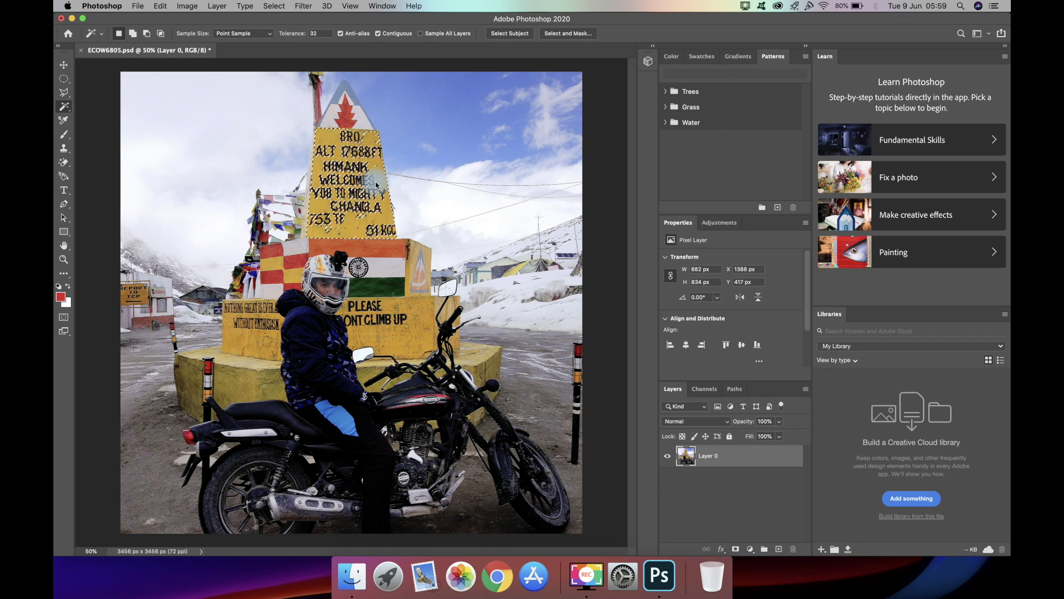
{"action": "left_click", "coordinate": [318, 337]}
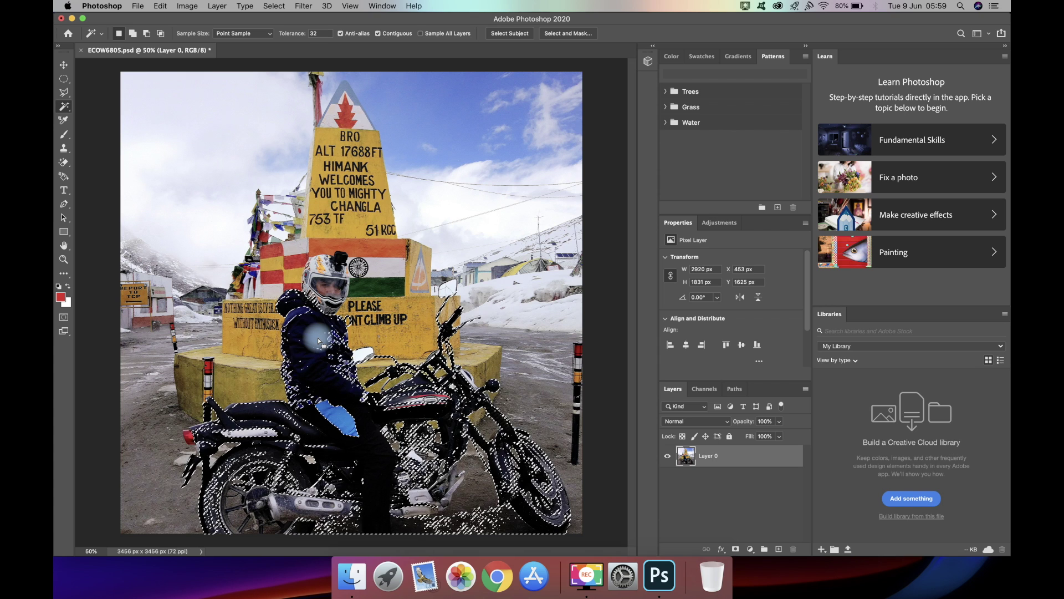
Sample the ground and black post near the front wheel with the Magic Wand, ending with a ground selection of about 573 × 642 px
{"action": "left_click", "coordinate": [531, 359]}
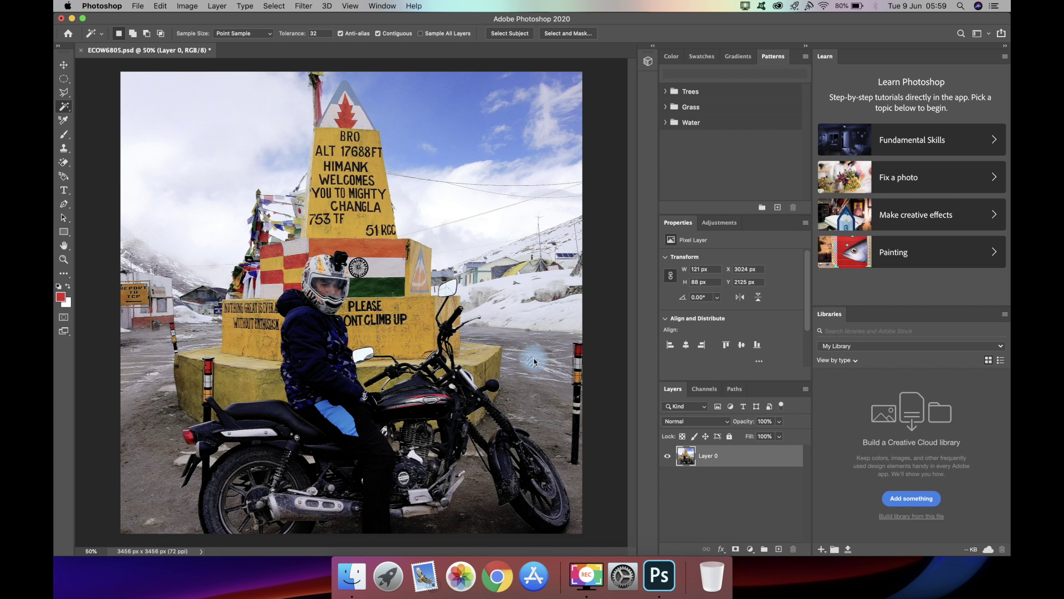
{"action": "left_click", "coordinate": [542, 400]}
{"action": "left_click", "coordinate": [574, 485]}
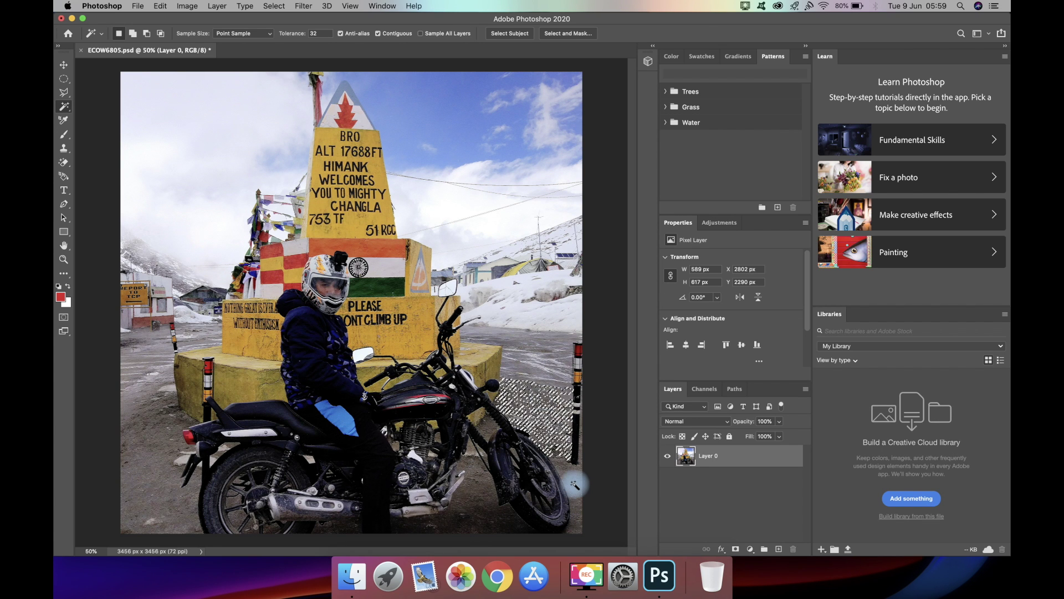
{"action": "left_click", "coordinate": [576, 440]}
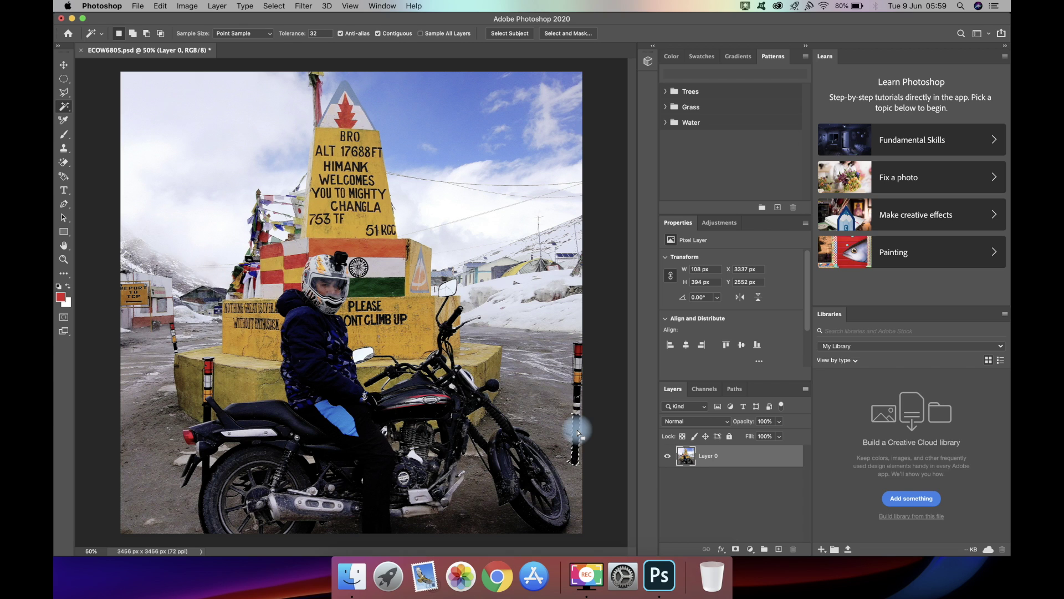
{"action": "left_click", "coordinate": [537, 392]}
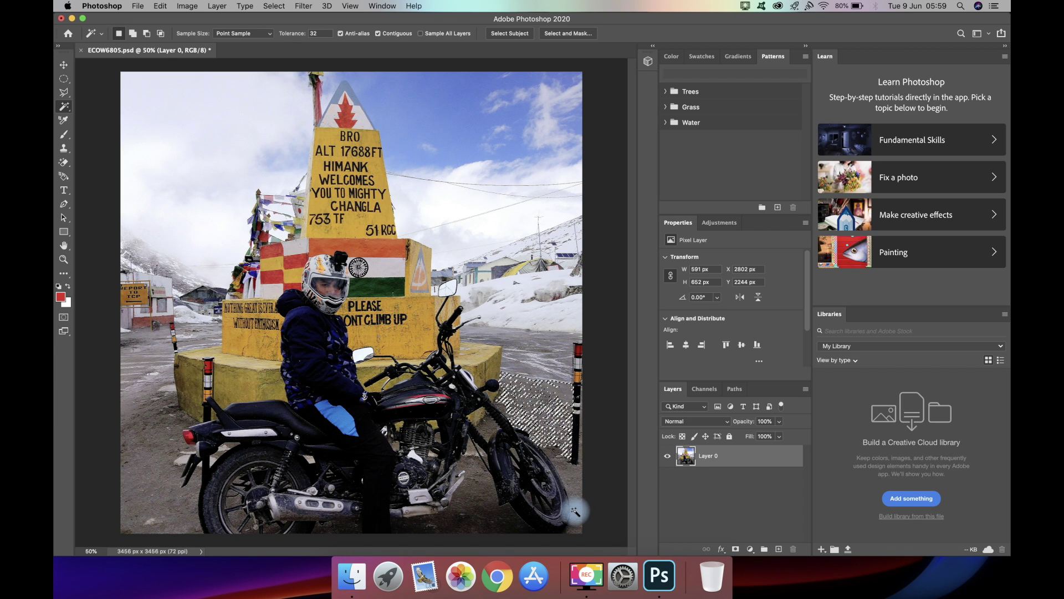
{"action": "left_click", "coordinate": [573, 488]}
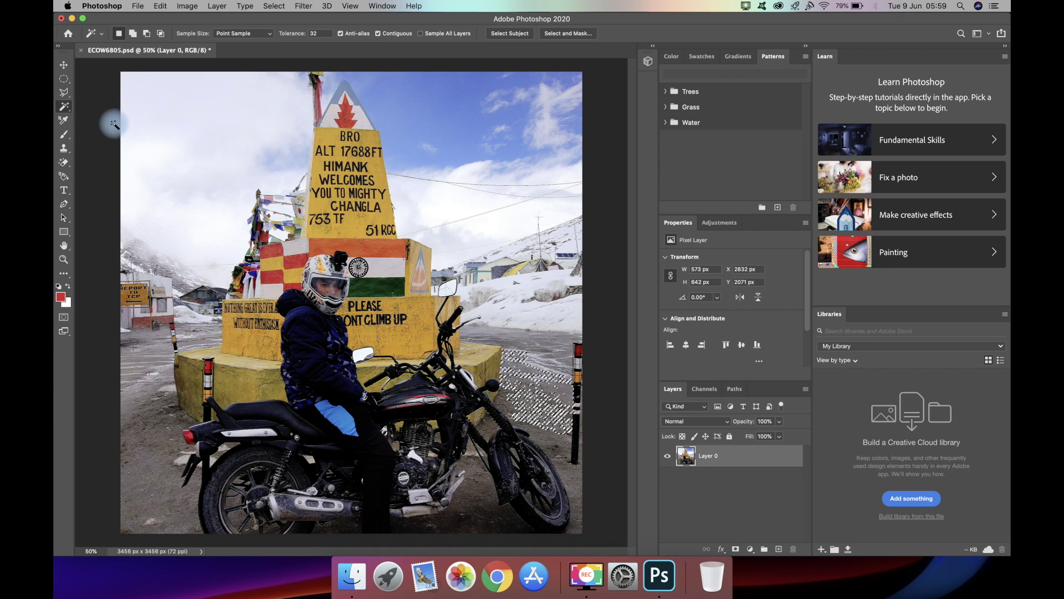
Activate the 3D Material Eyedropper tool
{"action": "left_click", "coordinate": [66, 110]}
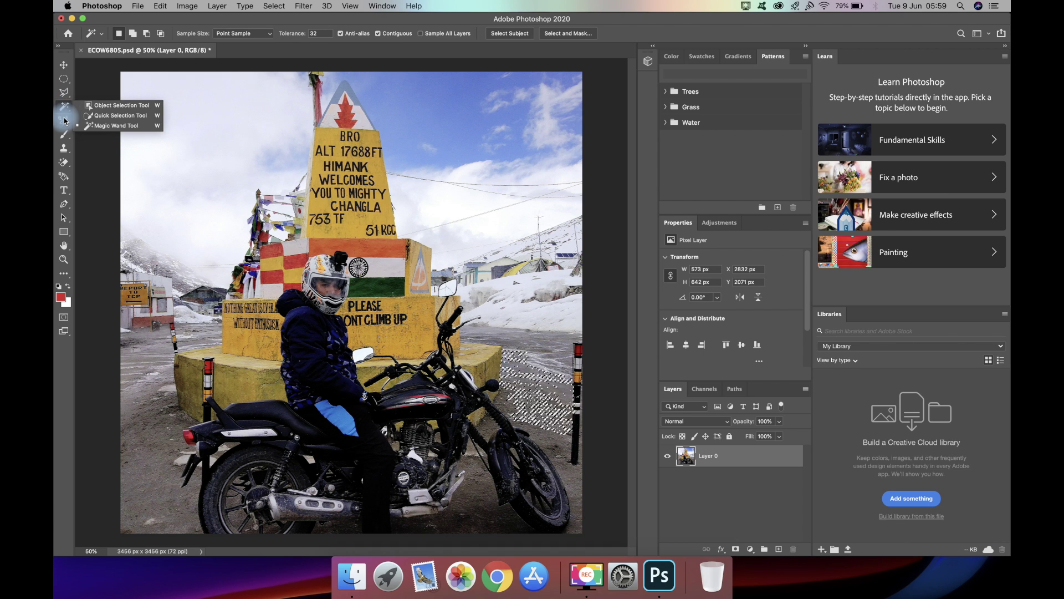
{"action": "left_click", "coordinate": [62, 124]}
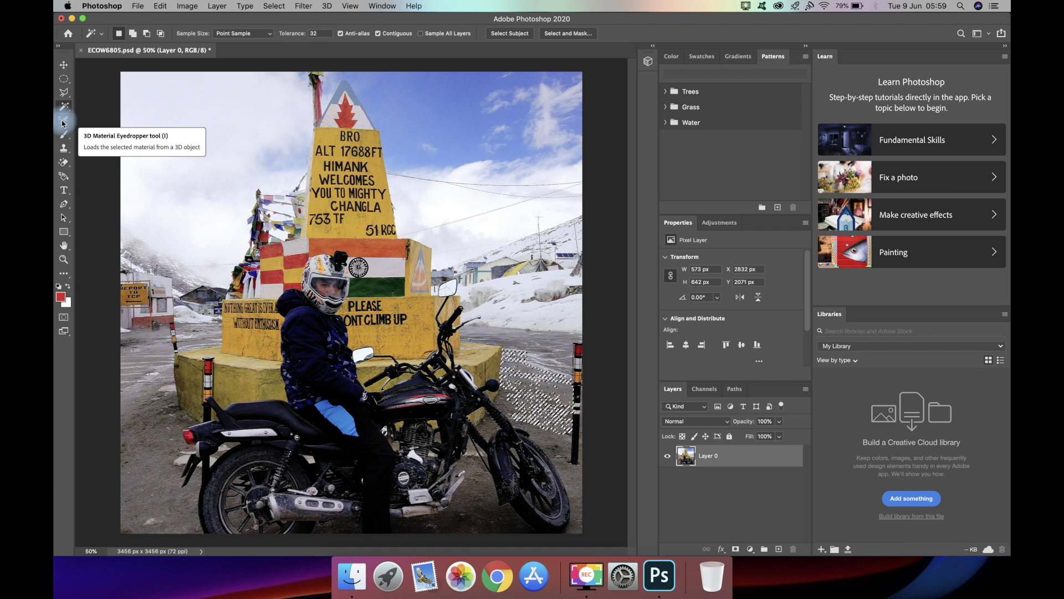
{"action": "left_click", "coordinate": [62, 123]}
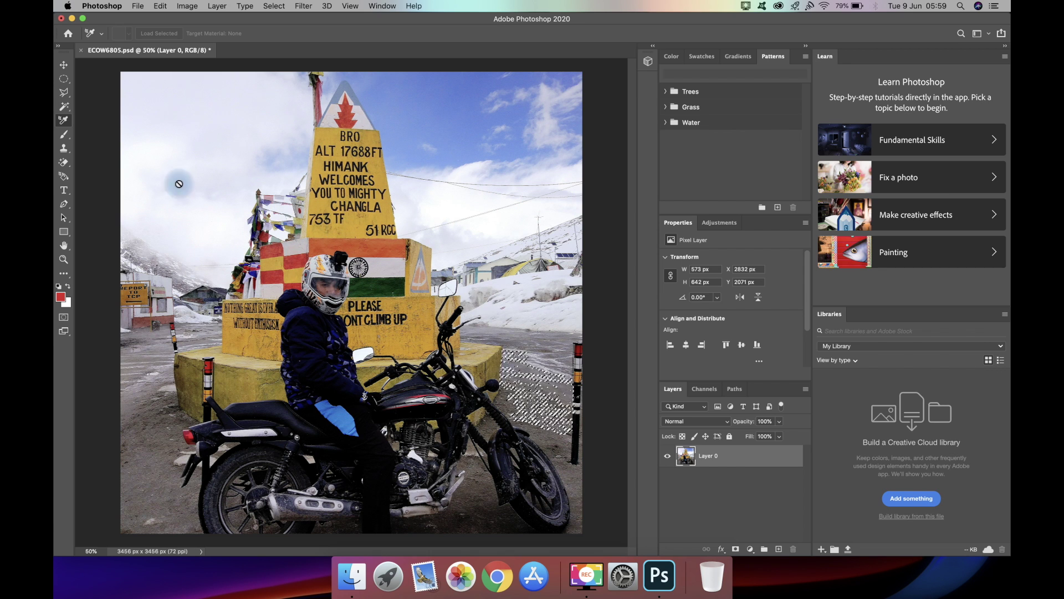
Activate the Brush tool and set it to the Hard Round preset with a size of 188 px and 100% hardness
{"action": "left_click", "coordinate": [65, 135]}
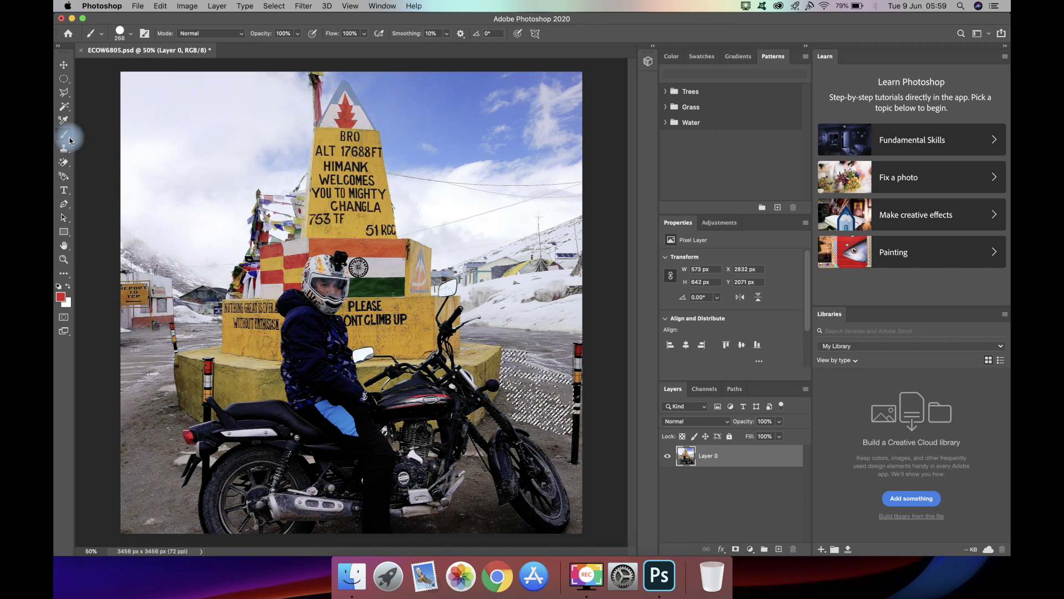
{"action": "left_click", "coordinate": [65, 138]}
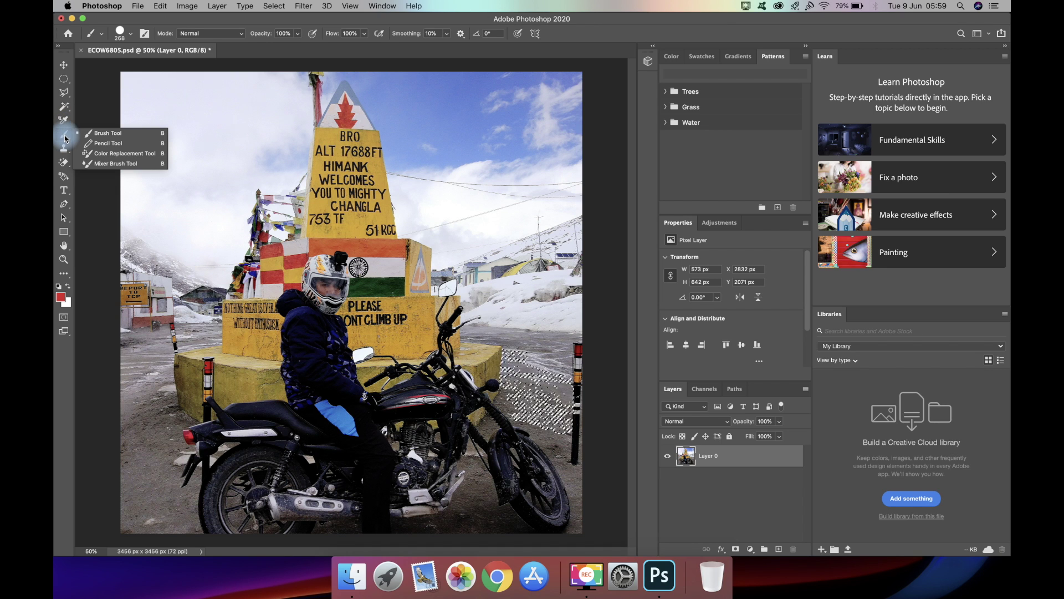
{"action": "left_click", "coordinate": [105, 134]}
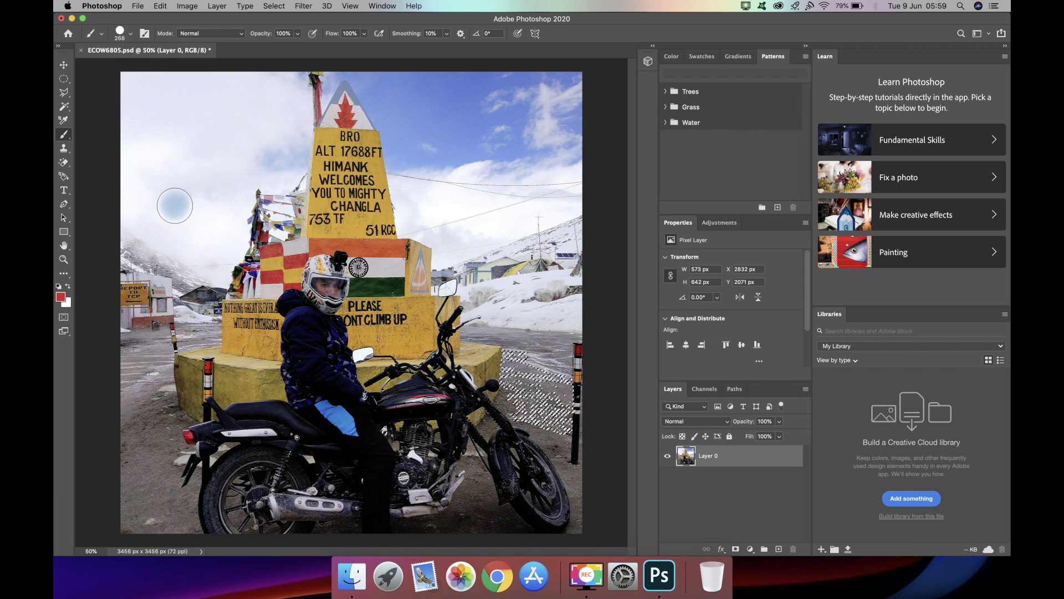
{"action": "left_click", "coordinate": [121, 36]}
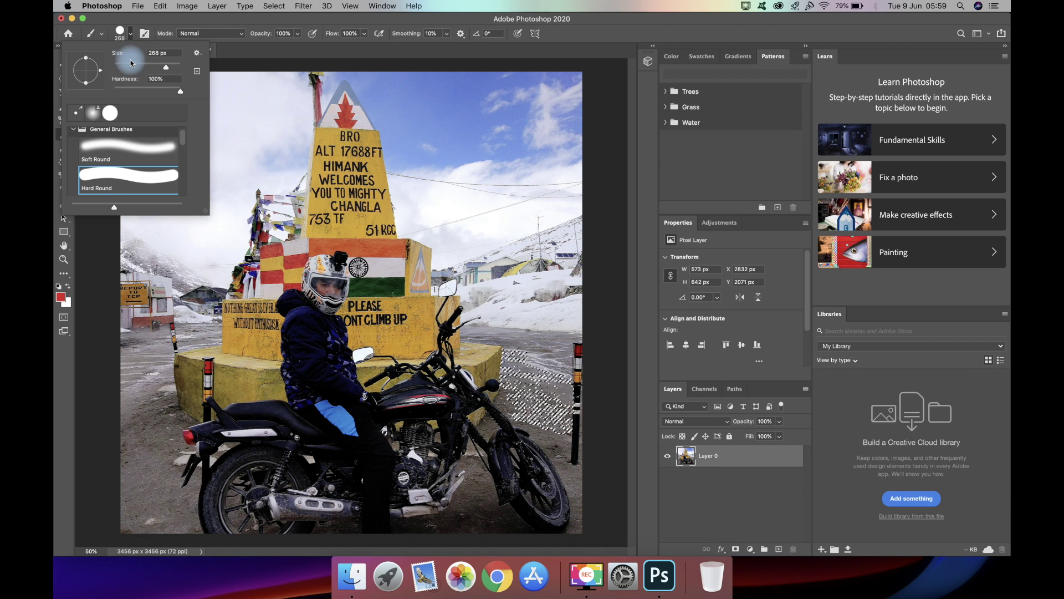
{"action": "mouse_move", "coordinate": [166, 68]}
{"action": "left_mouse_down"}
{"action": "mouse_move", "coordinate": [117, 67]}
{"action": "mouse_move", "coordinate": [162, 68]}
{"action": "mouse_move", "coordinate": [158, 95]}
{"action": "mouse_move", "coordinate": [166, 91]}
{"action": "left_mouse_up"}
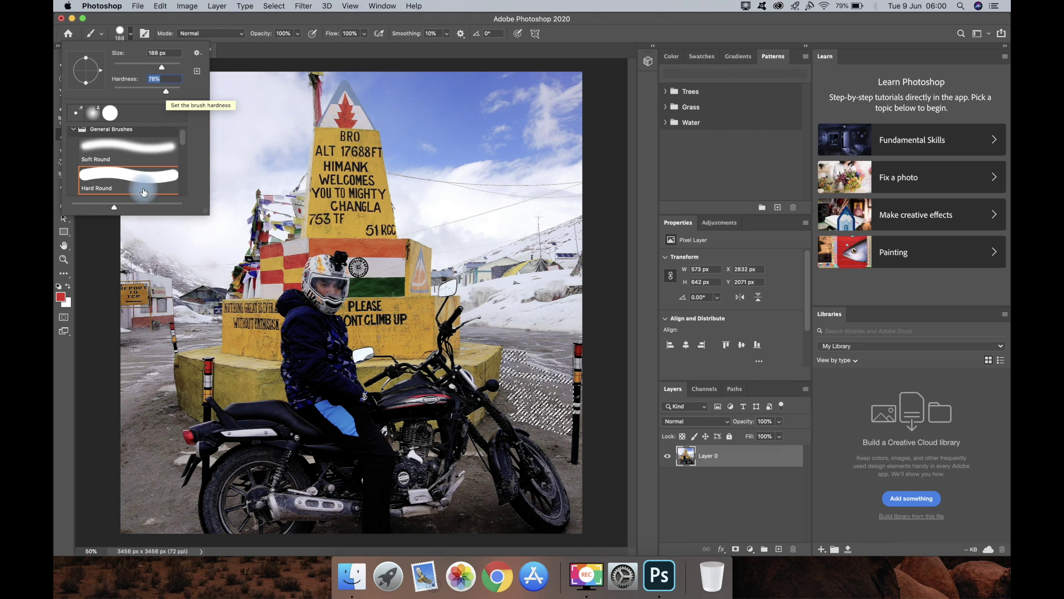
{"action": "left_click", "coordinate": [132, 162]}
{"action": "scroll", "coordinate": [133, 170], "scroll_direction": "down", "scroll_amount": 5}
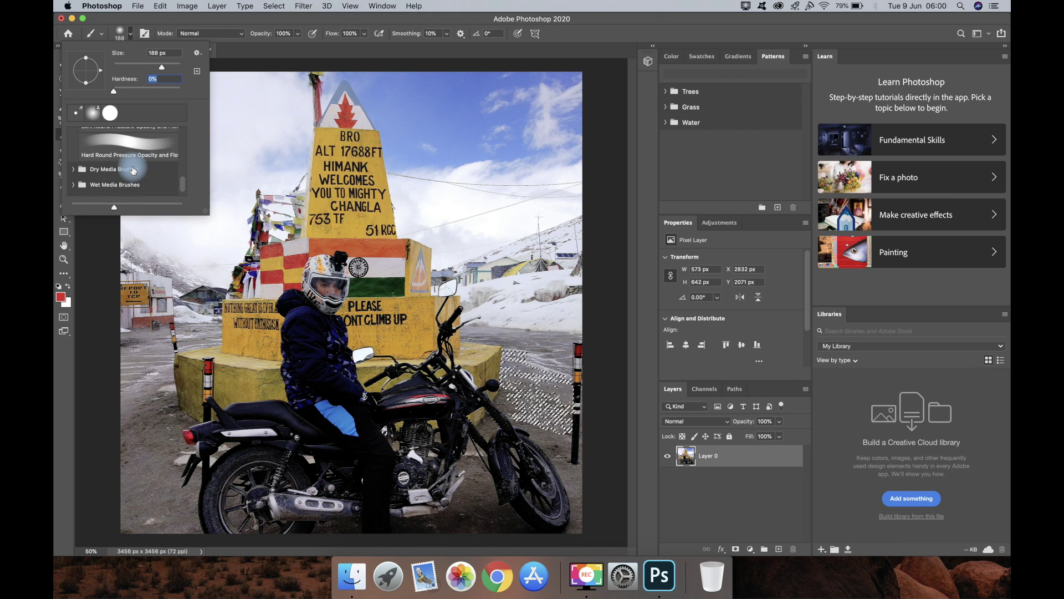
{"action": "scroll", "coordinate": [133, 170], "scroll_direction": "up", "scroll_amount": 5}
{"action": "left_click", "coordinate": [127, 181]}
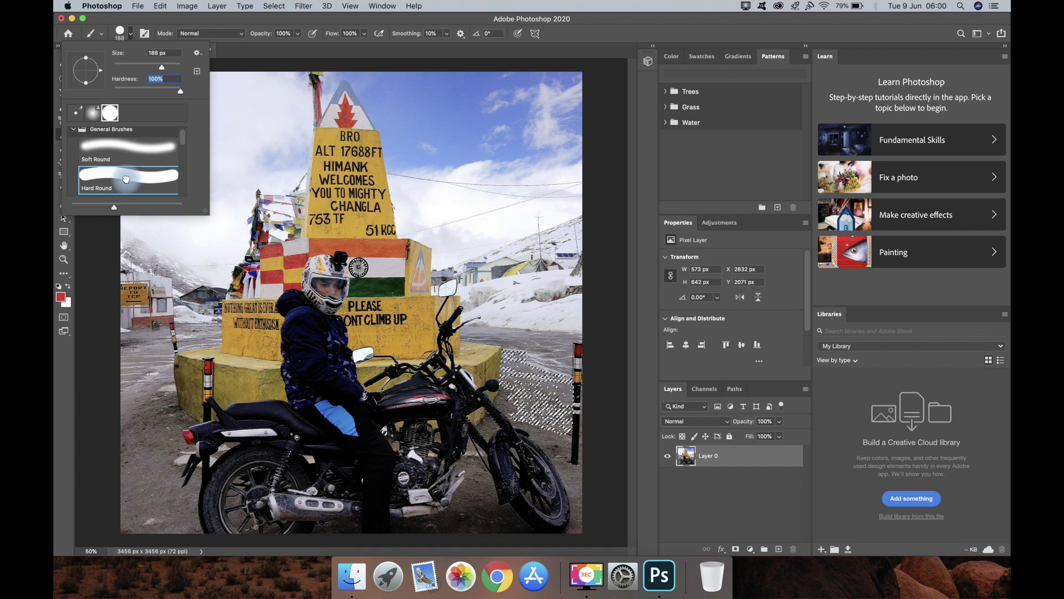
{"action": "key", "text": "Return"}
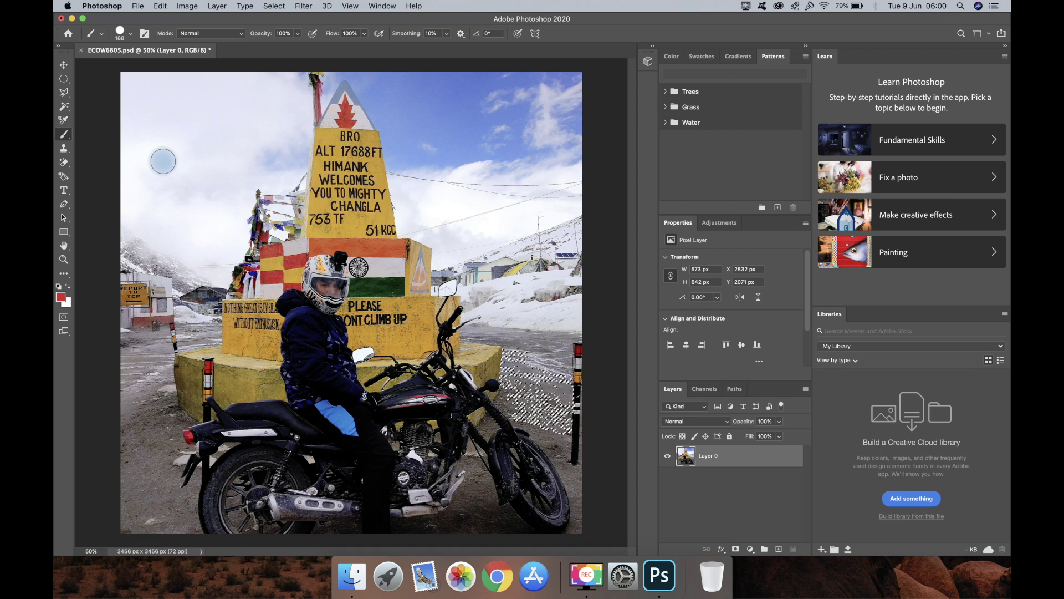
Set the brush's blending mode to Color and the foreground color to dark red c01d1d
{"action": "left_click", "coordinate": [227, 34]}
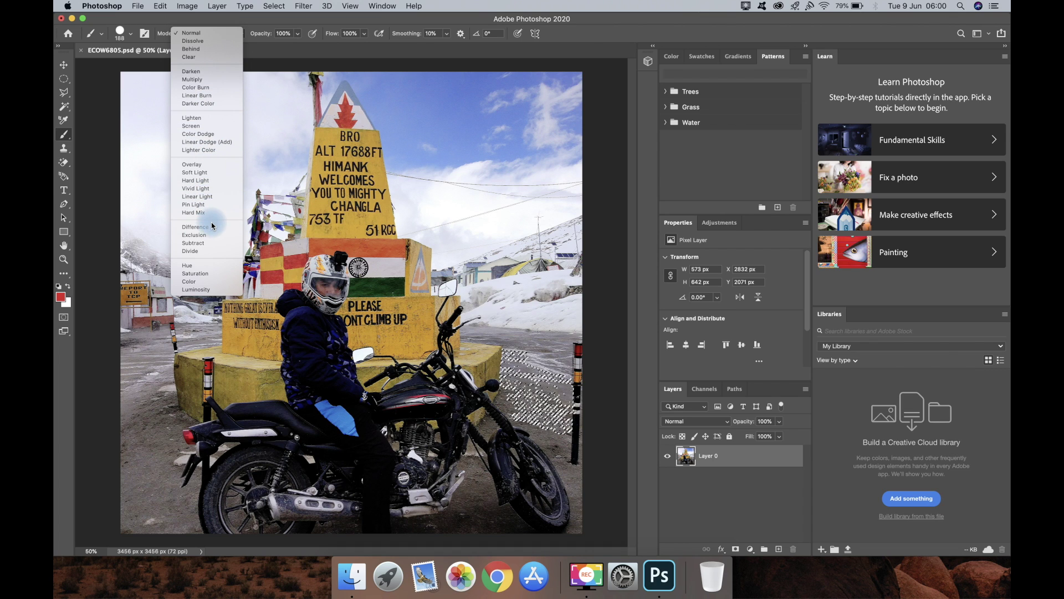
{"action": "left_click", "coordinate": [195, 284]}
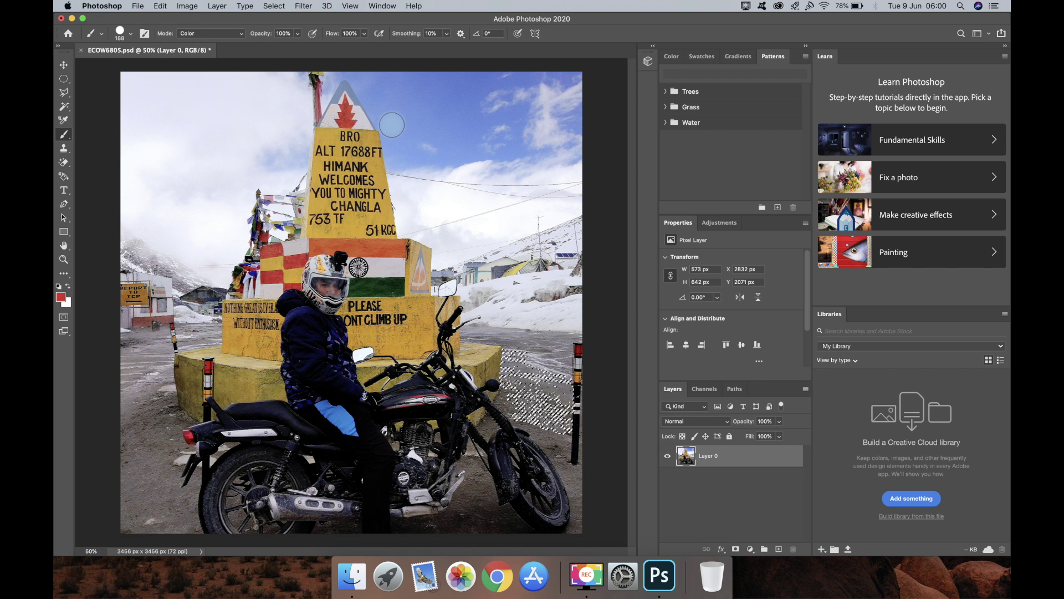
{"action": "left_click", "coordinate": [60, 296]}
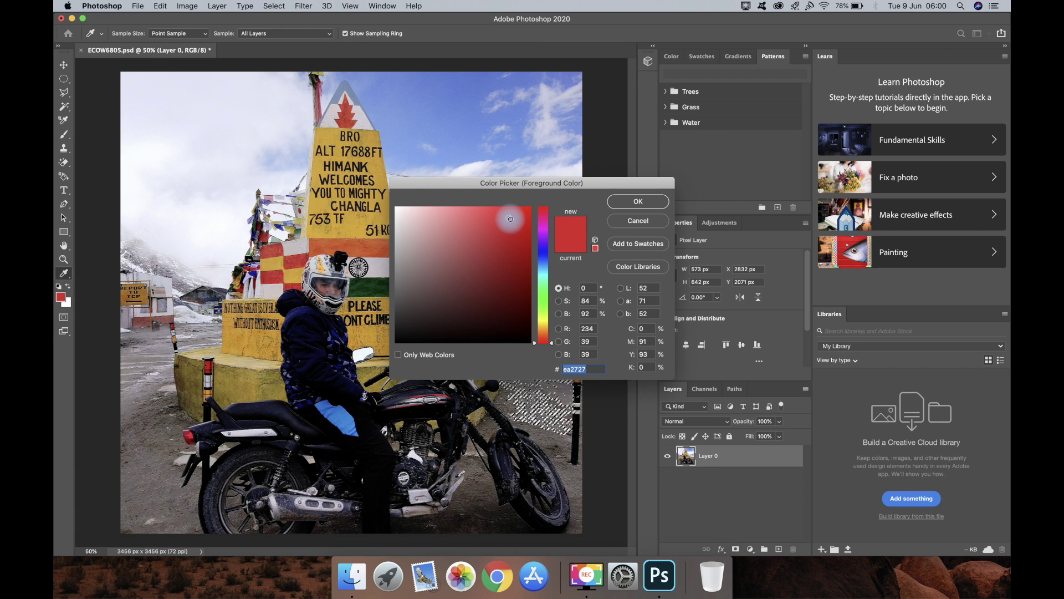
{"action": "left_click", "coordinate": [510, 240]}
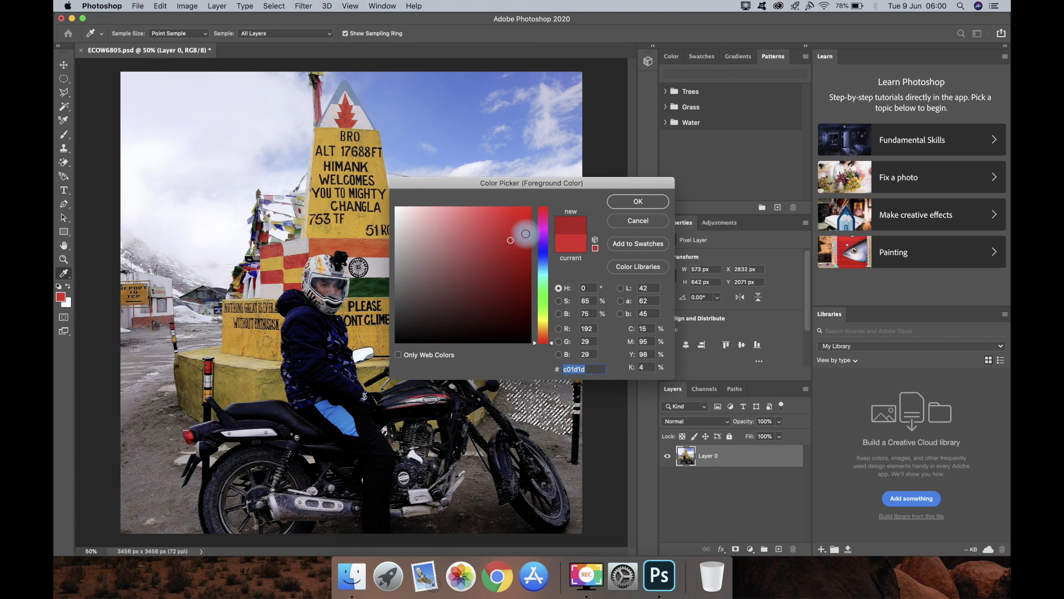
{"action": "left_click", "coordinate": [638, 201]}
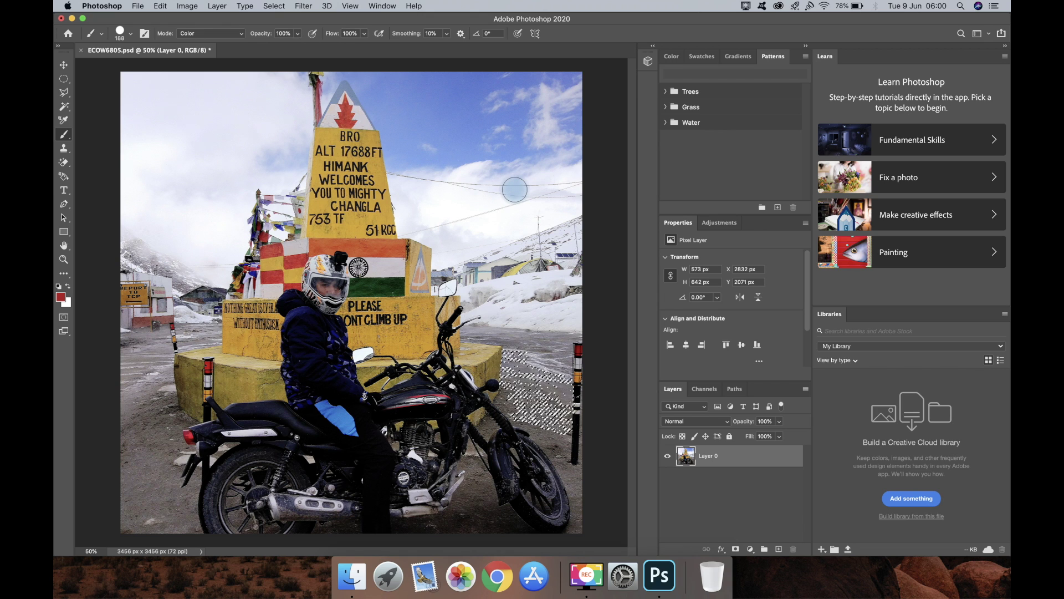
Set the brush's blending mode to Normal and clear the ground selection using the Elliptical Marquee tool
{"action": "left_click", "coordinate": [239, 37]}
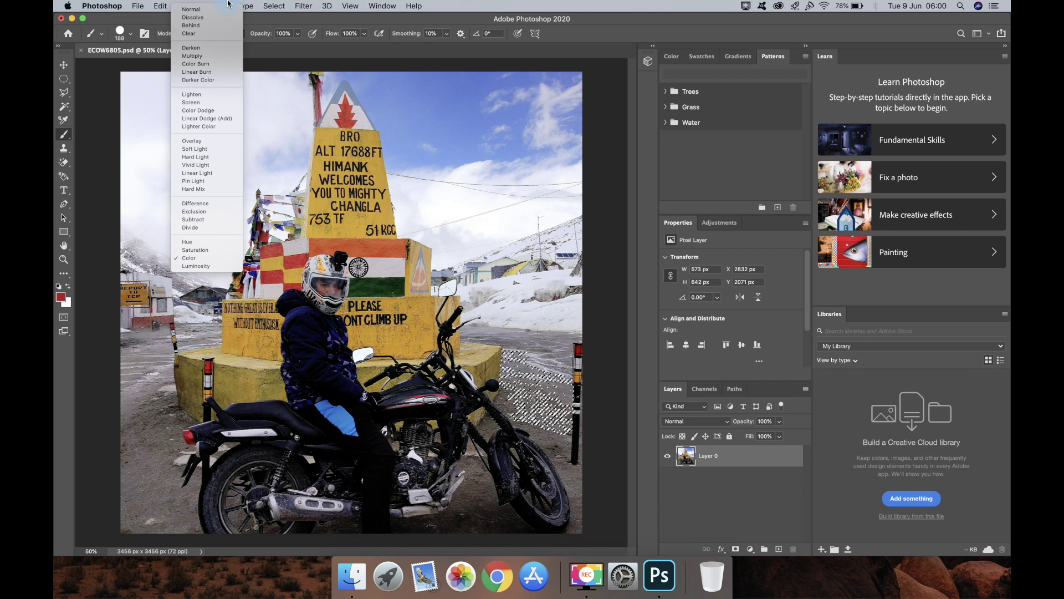
{"action": "left_click", "coordinate": [214, 10]}
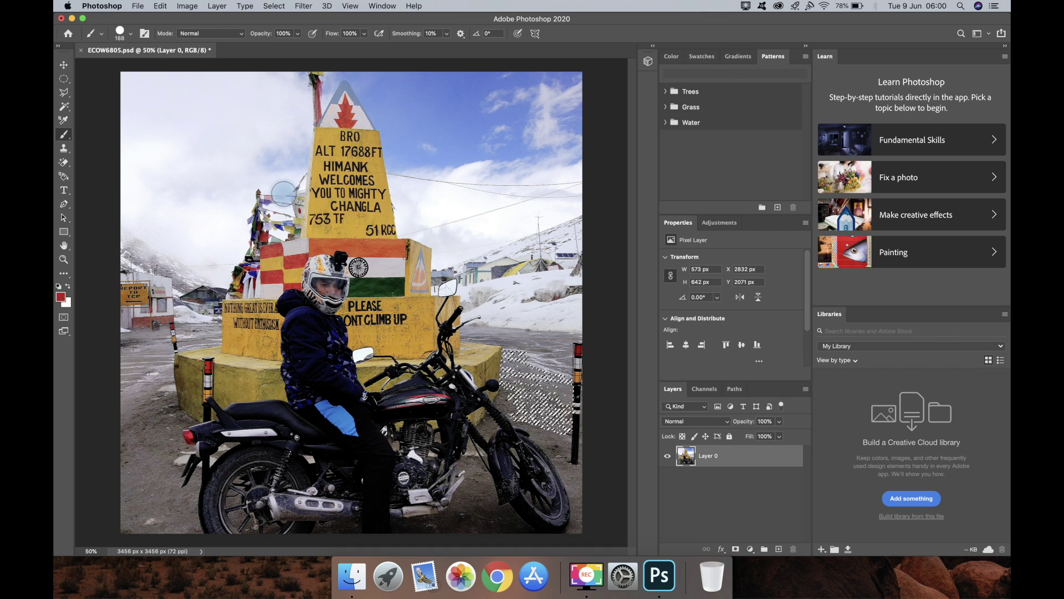
{"action": "left_click", "coordinate": [65, 65]}
{"action": "left_click", "coordinate": [64, 79]}
{"action": "left_click", "coordinate": [255, 138]}
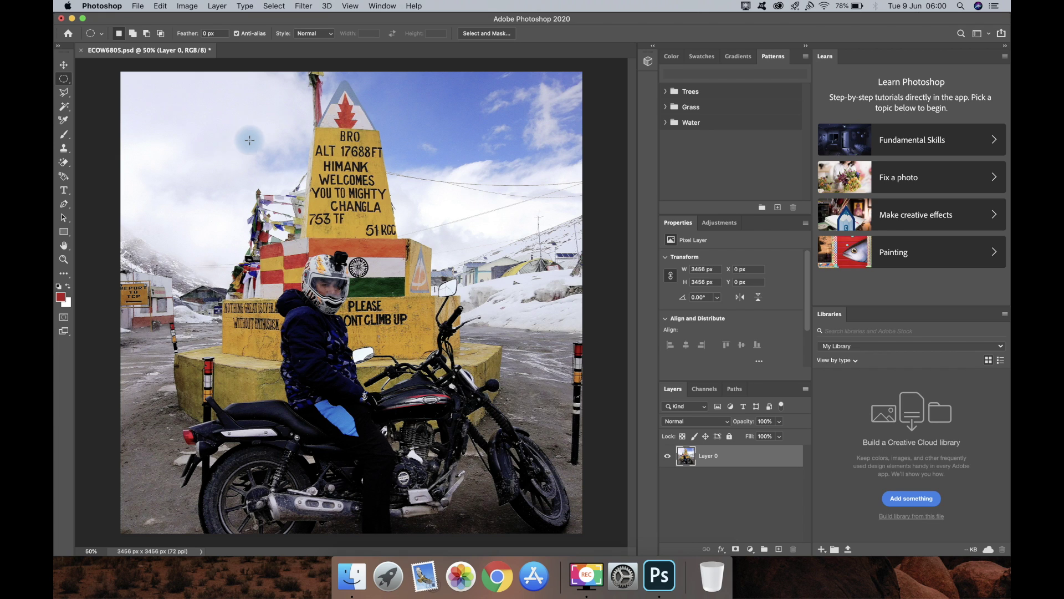
Paint broad looping red strokes with the Brush tool across the sky and the upper part of the monument
{"action": "left_click", "coordinate": [64, 135]}
{"action": "mouse_move", "coordinate": [187, 147]}
{"action": "left_mouse_down"}
{"action": "mouse_move", "coordinate": [226, 147]}
{"action": "mouse_move", "coordinate": [204, 199]}
{"action": "mouse_move", "coordinate": [251, 213]}
{"action": "mouse_move", "coordinate": [203, 240]}
{"action": "mouse_move", "coordinate": [267, 182]}
{"action": "mouse_move", "coordinate": [246, 168]}
{"action": "mouse_move", "coordinate": [284, 218]}
{"action": "mouse_move", "coordinate": [348, 175]}
{"action": "mouse_move", "coordinate": [342, 210]}
{"action": "mouse_move", "coordinate": [357, 206]}
{"action": "mouse_move", "coordinate": [348, 218]}
{"action": "mouse_move", "coordinate": [365, 147]}
{"action": "mouse_move", "coordinate": [351, 177]}
{"action": "left_mouse_up"}
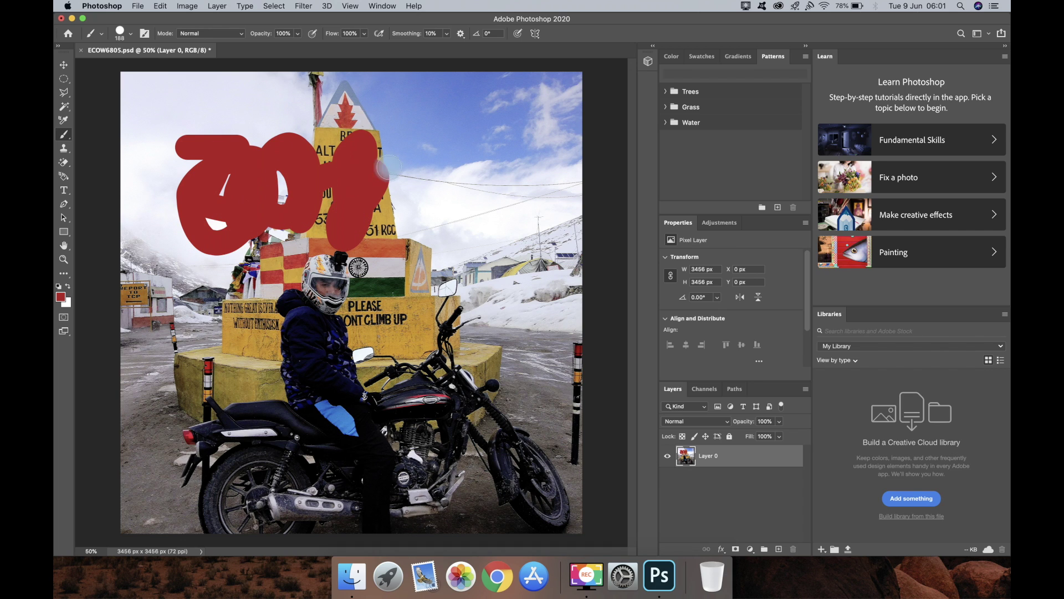
{"action": "mouse_move", "coordinate": [425, 145]}
{"action": "left_mouse_down"}
{"action": "mouse_move", "coordinate": [430, 186]}
{"action": "mouse_move", "coordinate": [466, 118]}
{"action": "mouse_move", "coordinate": [435, 150]}
{"action": "mouse_move", "coordinate": [461, 203]}
{"action": "mouse_move", "coordinate": [505, 182]}
{"action": "left_mouse_up"}
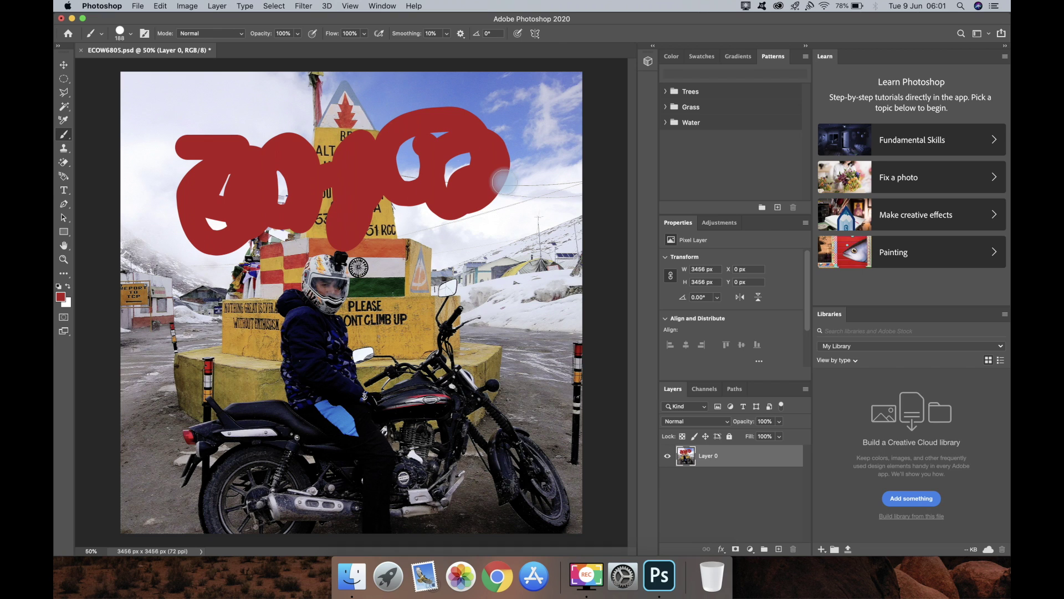
Set the foreground color to light green 19ef88 and return to the Brush tool
{"action": "left_click", "coordinate": [62, 298]}
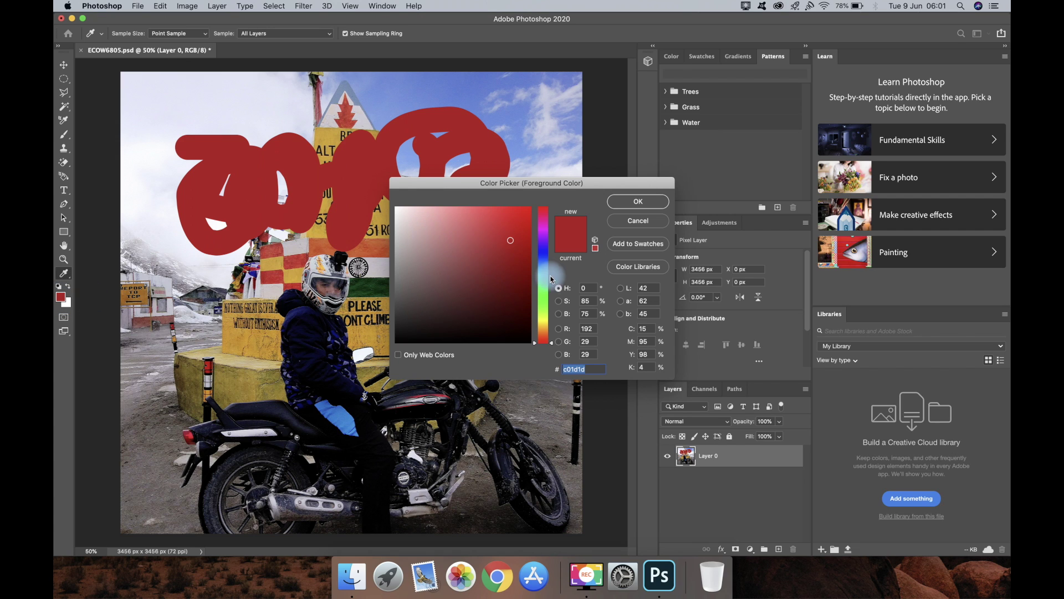
{"action": "left_click", "coordinate": [552, 286]}
{"action": "left_click", "coordinate": [517, 215]}
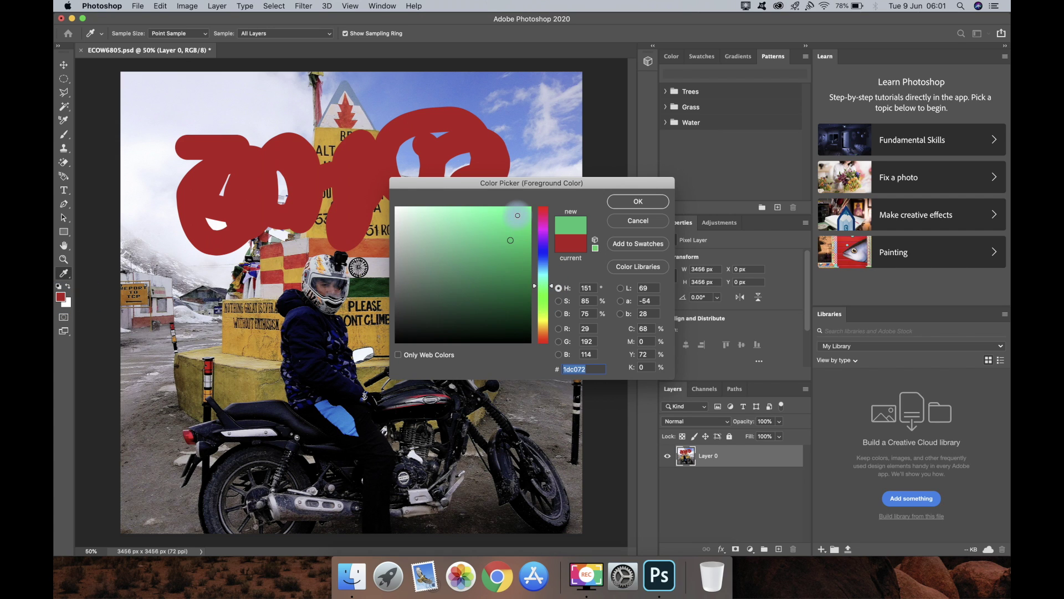
{"action": "left_click", "coordinate": [636, 202]}
{"action": "key", "text": "b"}
Paint a green stroke from the sky down to the monument's flag and undo all the red and green brush strokes
{"action": "mouse_move", "coordinate": [552, 136]}
{"action": "left_mouse_down"}
{"action": "mouse_move", "coordinate": [529, 182]}
{"action": "mouse_move", "coordinate": [409, 207]}
{"action": "mouse_move", "coordinate": [461, 206]}
{"action": "mouse_move", "coordinate": [371, 265]}
{"action": "mouse_move", "coordinate": [295, 255]}
{"action": "mouse_move", "coordinate": [261, 310]}
{"action": "mouse_move", "coordinate": [325, 288]}
{"action": "mouse_move", "coordinate": [439, 206]}
{"action": "mouse_move", "coordinate": [324, 261]}
{"action": "mouse_move", "coordinate": [330, 186]}
{"action": "mouse_move", "coordinate": [427, 99]}
{"action": "mouse_move", "coordinate": [294, 260]}
{"action": "left_mouse_up"}
{"action": "key", "text": "super+z"}
{"action": "key", "text": "super+z"}
{"action": "key", "text": "super+z"}
{"action": "key", "text": "super+z"}
{"action": "key", "text": "super+z"}
{"action": "key", "text": "super+z"}
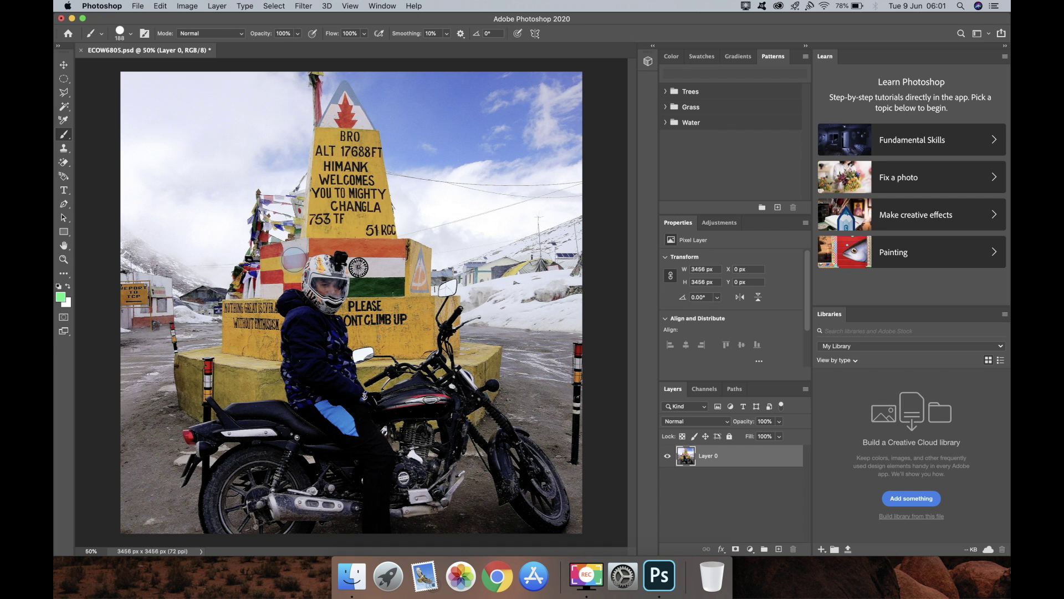
Activate the Pencil tool and draw thin 1 px green lines in the sky on both sides of the monument
{"action": "right_click", "coordinate": [62, 137]}
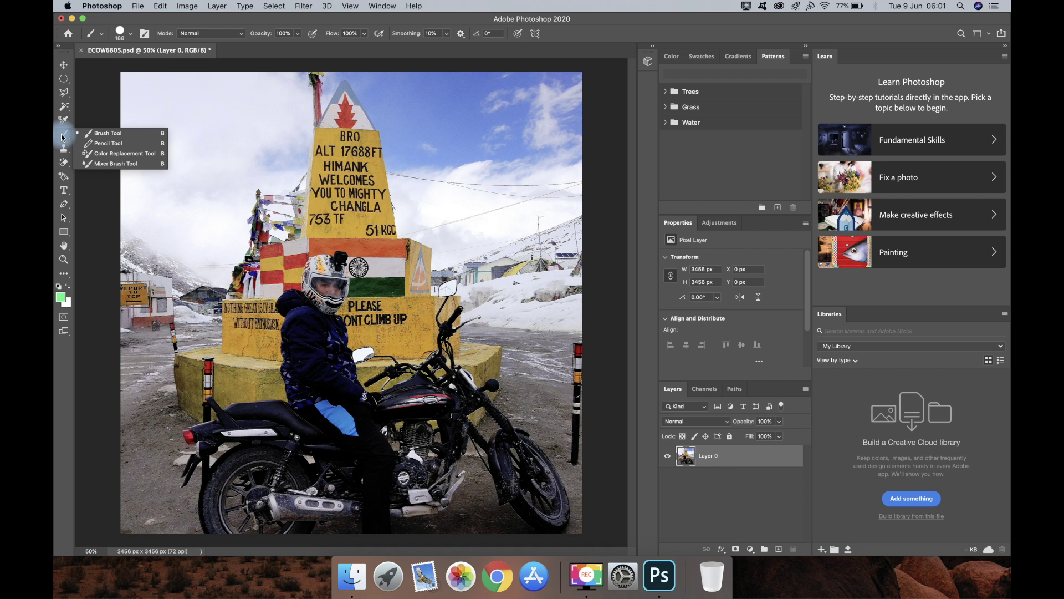
{"action": "left_click", "coordinate": [108, 143]}
{"action": "mouse_move", "coordinate": [158, 161]}
{"action": "left_mouse_down"}
{"action": "mouse_move", "coordinate": [202, 146]}
{"action": "mouse_move", "coordinate": [230, 151]}
{"action": "mouse_move", "coordinate": [211, 203]}
{"action": "mouse_move", "coordinate": [230, 214]}
{"action": "mouse_move", "coordinate": [326, 99]}
{"action": "mouse_move", "coordinate": [289, 190]}
{"action": "mouse_move", "coordinate": [296, 141]}
{"action": "left_mouse_up"}
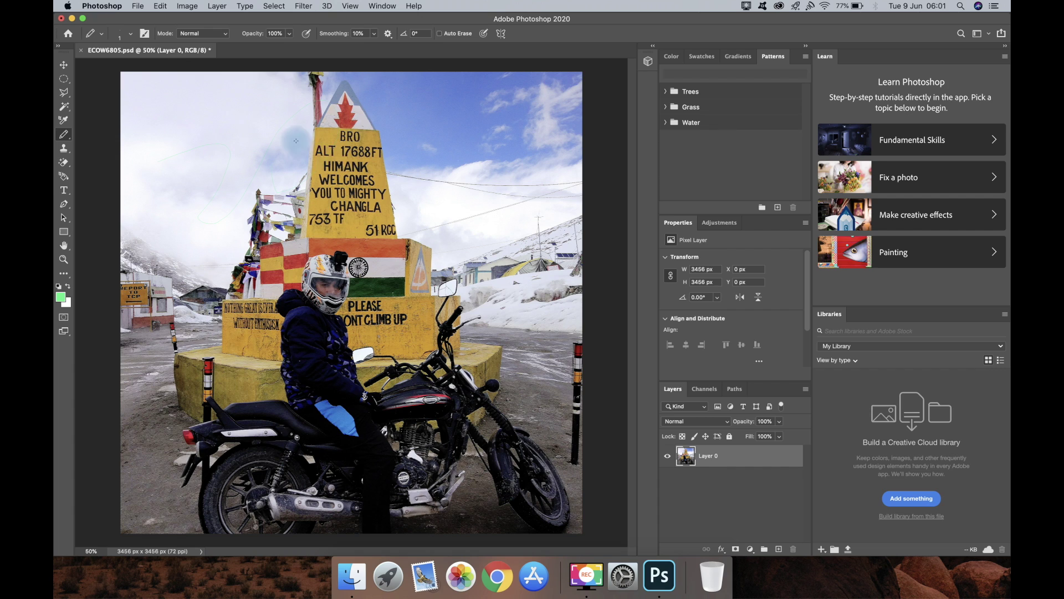
{"action": "left_click_drag", "start_coordinate": [445, 208], "coordinate": [470, 209]}
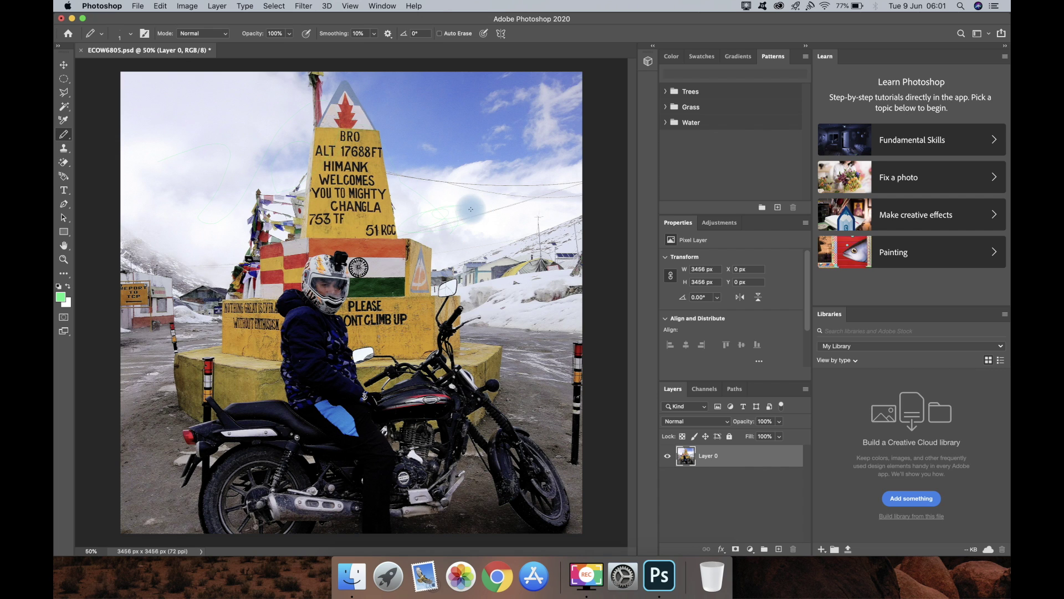
Set the Pencil tool's size to 105 px
{"action": "left_click", "coordinate": [101, 36]}
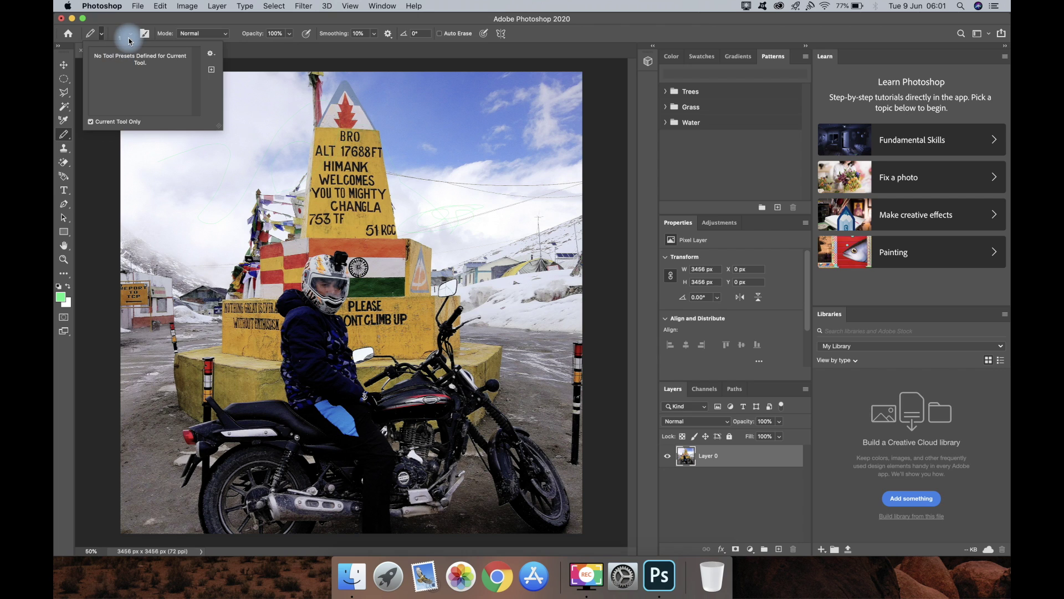
{"action": "left_click", "coordinate": [129, 36]}
{"action": "left_click_drag", "start_coordinate": [115, 71], "coordinate": [147, 67]}
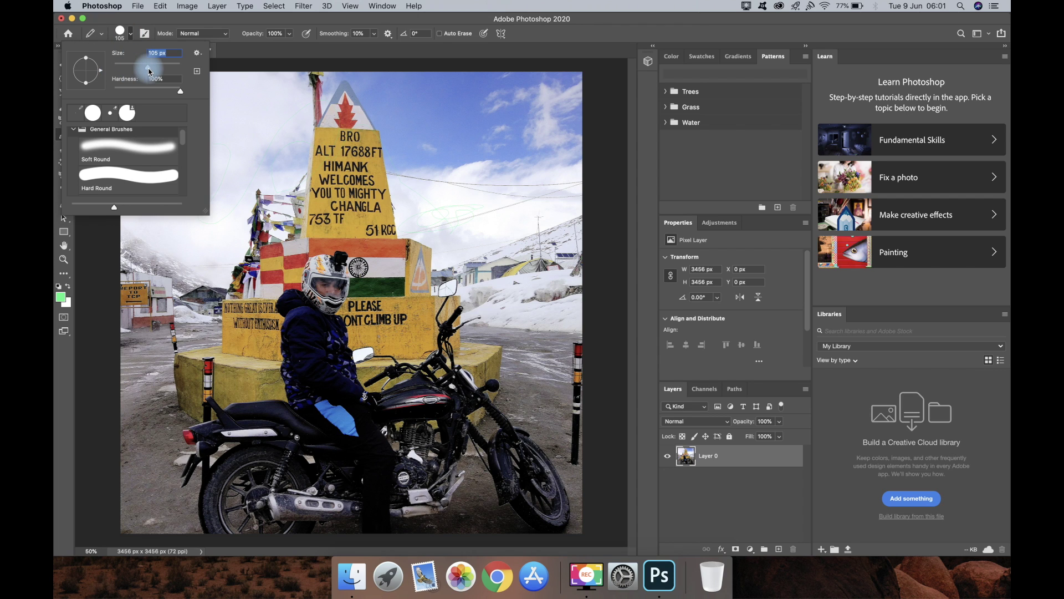
Draw thick green pencil loops over the sky beside the monument, trying pressure-controlled size, and undo all pencil strokes
{"action": "mouse_move", "coordinate": [379, 144]}
{"action": "left_mouse_down"}
{"action": "mouse_move", "coordinate": [447, 154]}
{"action": "mouse_move", "coordinate": [501, 113]}
{"action": "mouse_move", "coordinate": [460, 164]}
{"action": "left_mouse_up"}
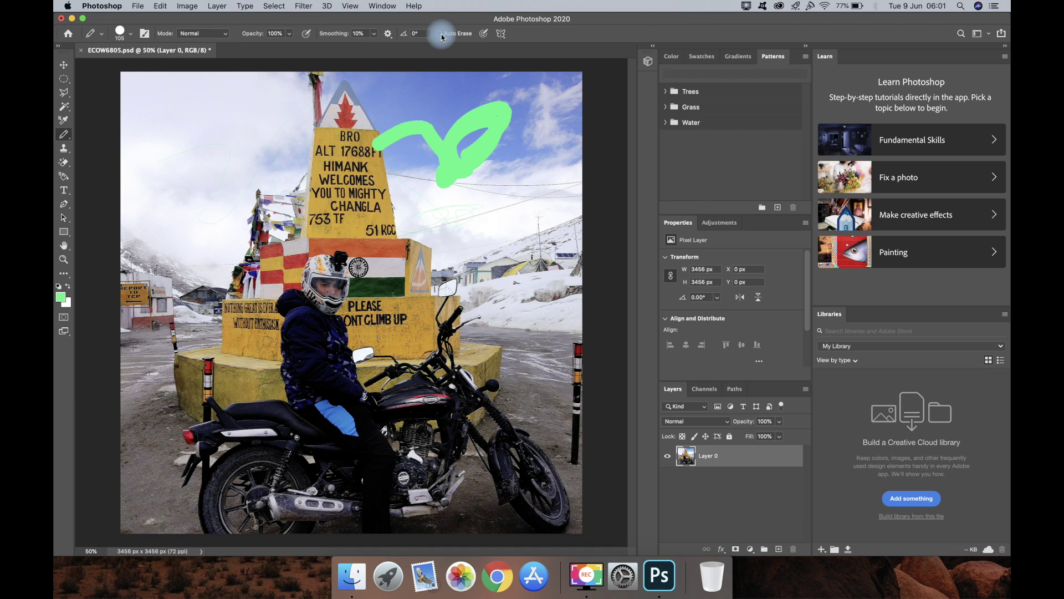
{"action": "left_click", "coordinate": [484, 34]}
{"action": "mouse_move", "coordinate": [457, 112]}
{"action": "left_mouse_down"}
{"action": "mouse_move", "coordinate": [481, 176]}
{"action": "mouse_move", "coordinate": [441, 134]}
{"action": "mouse_move", "coordinate": [523, 151]}
{"action": "mouse_move", "coordinate": [469, 109]}
{"action": "mouse_move", "coordinate": [502, 115]}
{"action": "left_mouse_up"}
{"action": "left_click", "coordinate": [484, 34]}
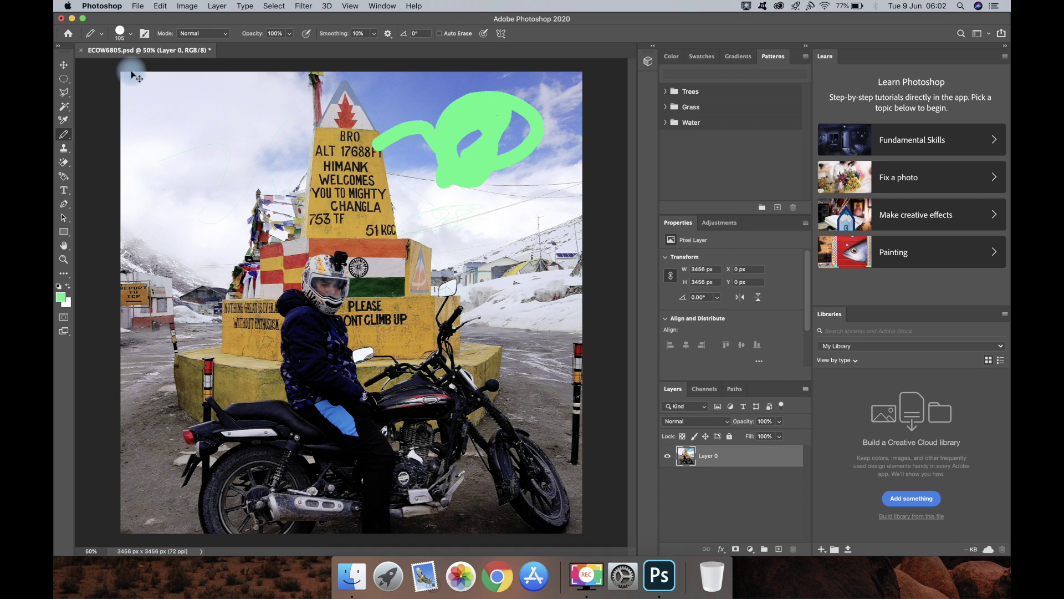
{"action": "key", "text": "super+z"}
{"action": "key", "text": "super+z"}
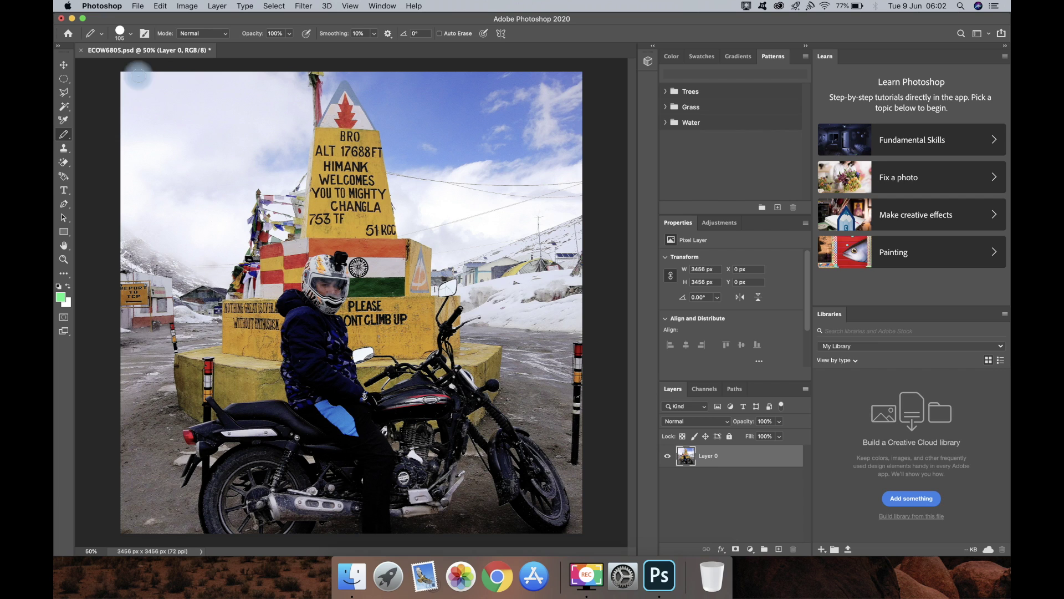
Scribble green over the sky and monument with the Color Replacement tool and undo everything except the short arc in the sky
{"action": "right_click", "coordinate": [66, 136]}
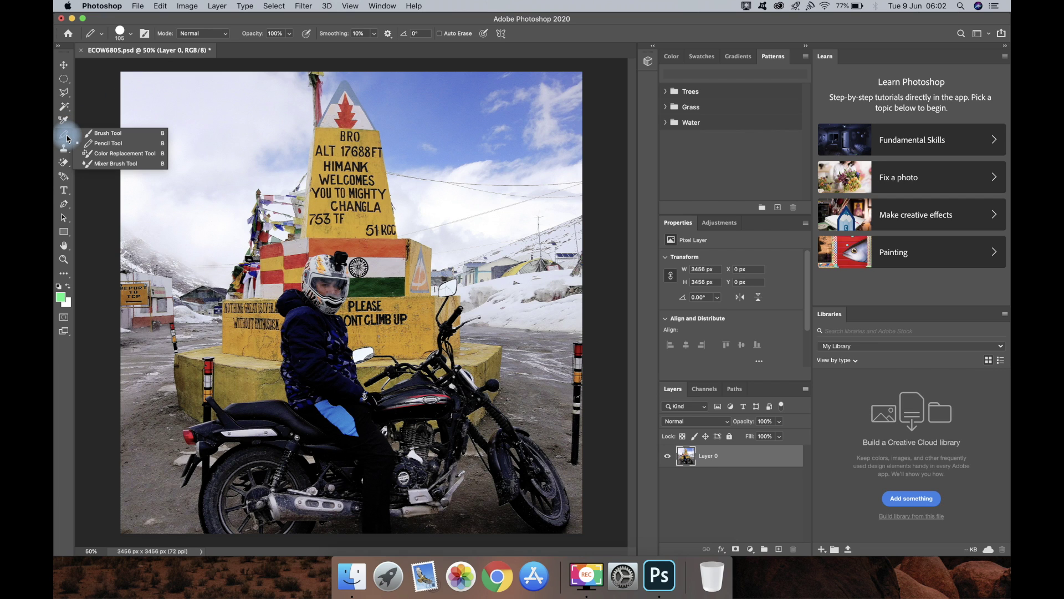
{"action": "left_click", "coordinate": [113, 154]}
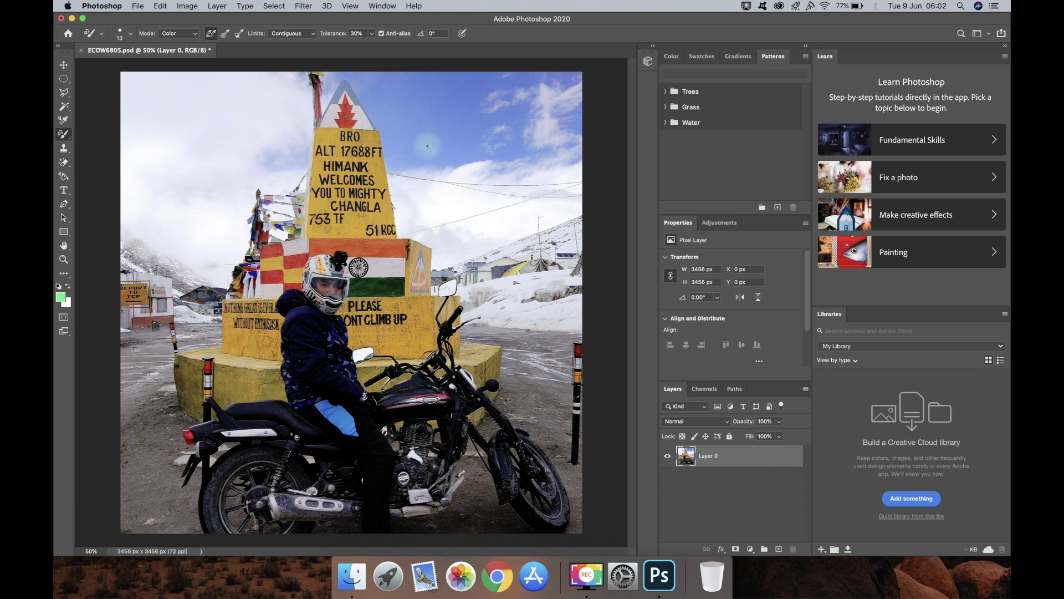
{"action": "mouse_move", "coordinate": [424, 139]}
{"action": "left_mouse_down"}
{"action": "mouse_move", "coordinate": [480, 165]}
{"action": "mouse_move", "coordinate": [433, 168]}
{"action": "mouse_move", "coordinate": [484, 157]}
{"action": "mouse_move", "coordinate": [516, 225]}
{"action": "mouse_move", "coordinate": [480, 174]}
{"action": "mouse_move", "coordinate": [485, 144]}
{"action": "mouse_move", "coordinate": [516, 127]}
{"action": "mouse_move", "coordinate": [228, 224]}
{"action": "mouse_move", "coordinate": [245, 238]}
{"action": "mouse_move", "coordinate": [302, 198]}
{"action": "mouse_move", "coordinate": [257, 180]}
{"action": "mouse_move", "coordinate": [203, 200]}
{"action": "mouse_move", "coordinate": [236, 143]}
{"action": "mouse_move", "coordinate": [250, 148]}
{"action": "mouse_move", "coordinate": [202, 116]}
{"action": "mouse_move", "coordinate": [508, 126]}
{"action": "mouse_move", "coordinate": [508, 154]}
{"action": "mouse_move", "coordinate": [524, 116]}
{"action": "mouse_move", "coordinate": [395, 163]}
{"action": "mouse_move", "coordinate": [428, 121]}
{"action": "mouse_move", "coordinate": [393, 124]}
{"action": "mouse_move", "coordinate": [435, 113]}
{"action": "mouse_move", "coordinate": [423, 96]}
{"action": "mouse_move", "coordinate": [518, 136]}
{"action": "mouse_move", "coordinate": [481, 161]}
{"action": "mouse_move", "coordinate": [453, 216]}
{"action": "mouse_move", "coordinate": [459, 255]}
{"action": "mouse_move", "coordinate": [460, 204]}
{"action": "mouse_move", "coordinate": [364, 196]}
{"action": "mouse_move", "coordinate": [329, 180]}
{"action": "mouse_move", "coordinate": [272, 270]}
{"action": "mouse_move", "coordinate": [286, 248]}
{"action": "mouse_move", "coordinate": [291, 295]}
{"action": "mouse_move", "coordinate": [260, 359]}
{"action": "mouse_move", "coordinate": [327, 181]}
{"action": "mouse_move", "coordinate": [354, 195]}
{"action": "mouse_move", "coordinate": [393, 183]}
{"action": "mouse_move", "coordinate": [370, 180]}
{"action": "mouse_move", "coordinate": [368, 191]}
{"action": "mouse_move", "coordinate": [374, 168]}
{"action": "mouse_move", "coordinate": [367, 189]}
{"action": "left_mouse_up"}
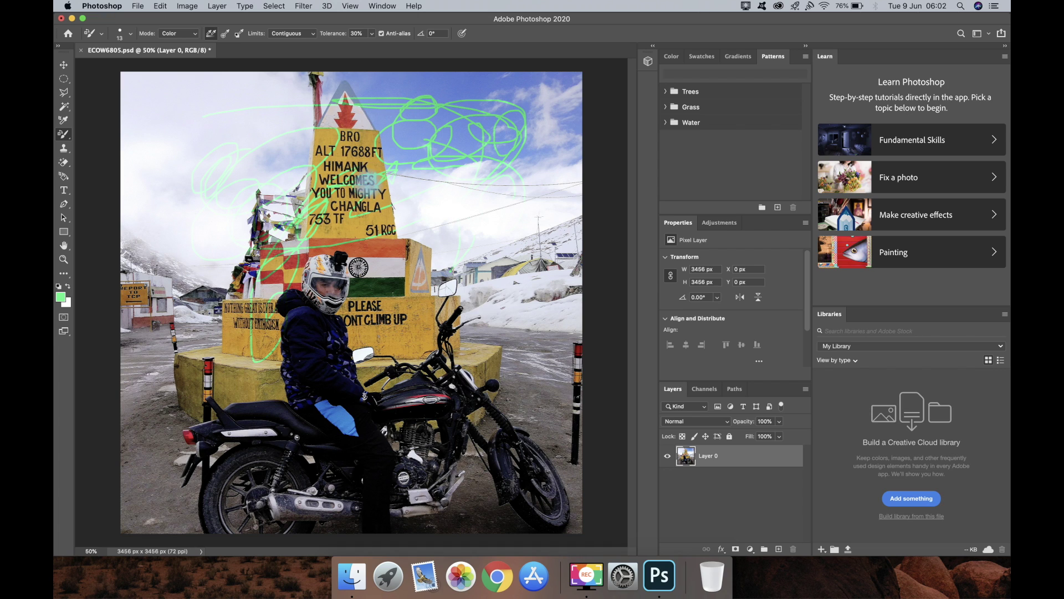
{"action": "left_click_drag", "start_coordinate": [360, 185], "coordinate": [357, 150]}
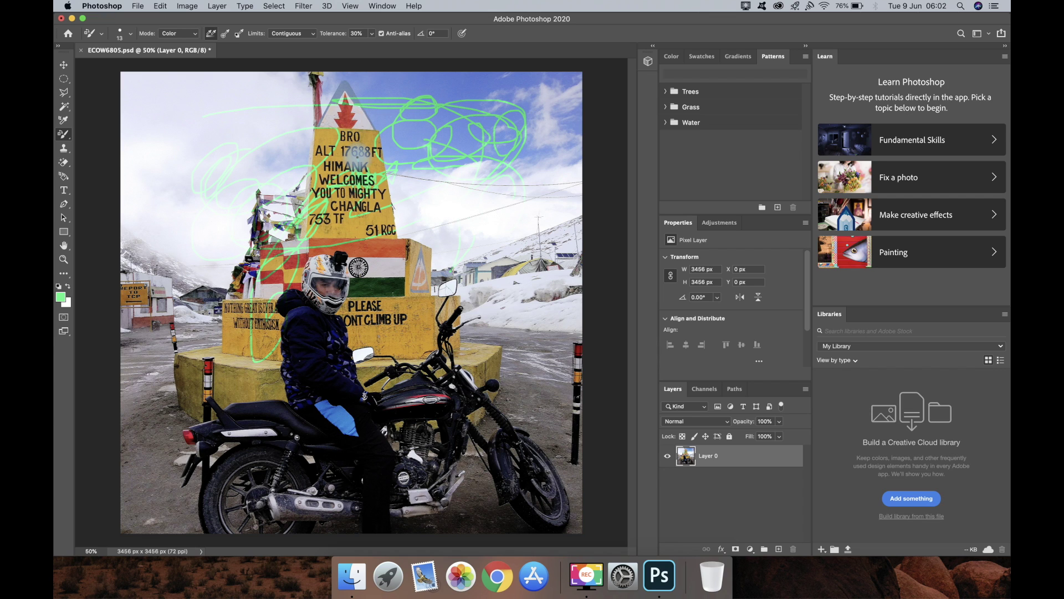
{"action": "key", "text": "super+z"}
{"action": "key", "text": "super+z"}
{"action": "key", "text": "super+z"}
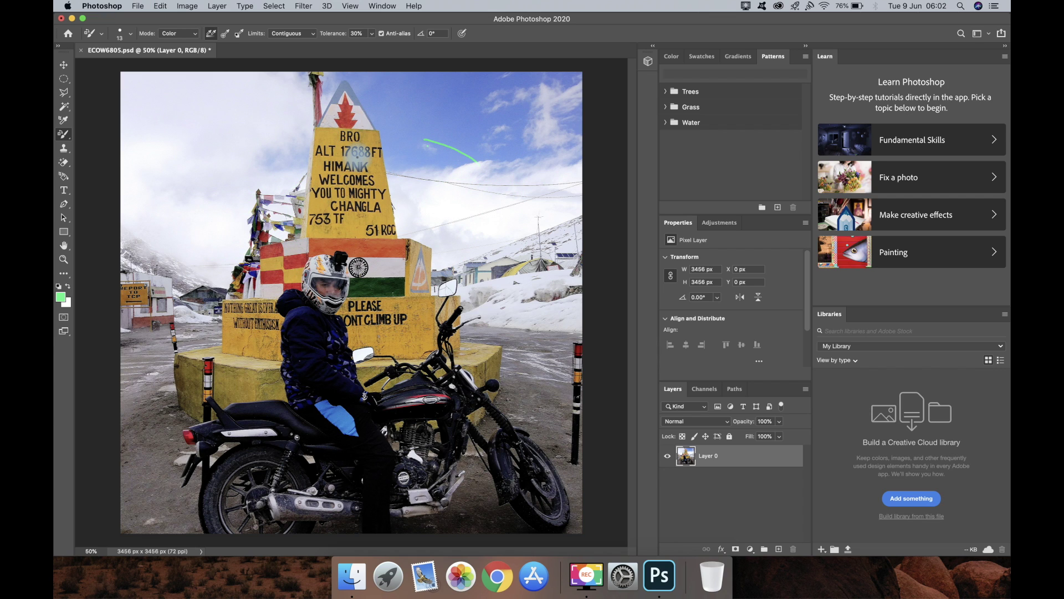
Set the Color Replacement brush size to 113 px and recolor the yellow around the monument's HIMANK WELCOMES lettering green
{"action": "left_click", "coordinate": [130, 35]}
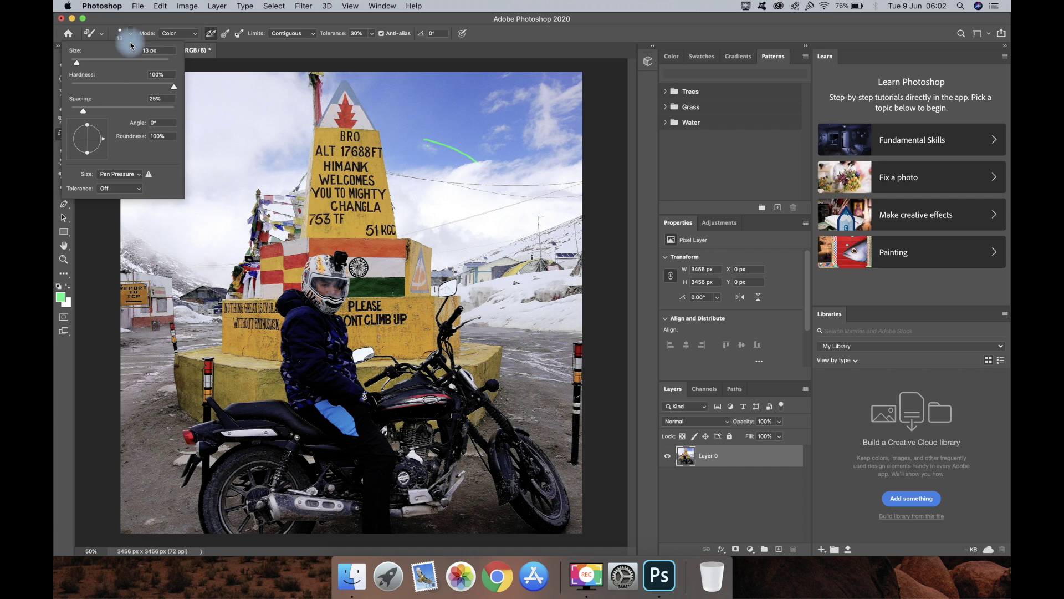
{"action": "left_click_drag", "start_coordinate": [77, 65], "coordinate": [123, 65]}
{"action": "left_click", "coordinate": [301, 139]}
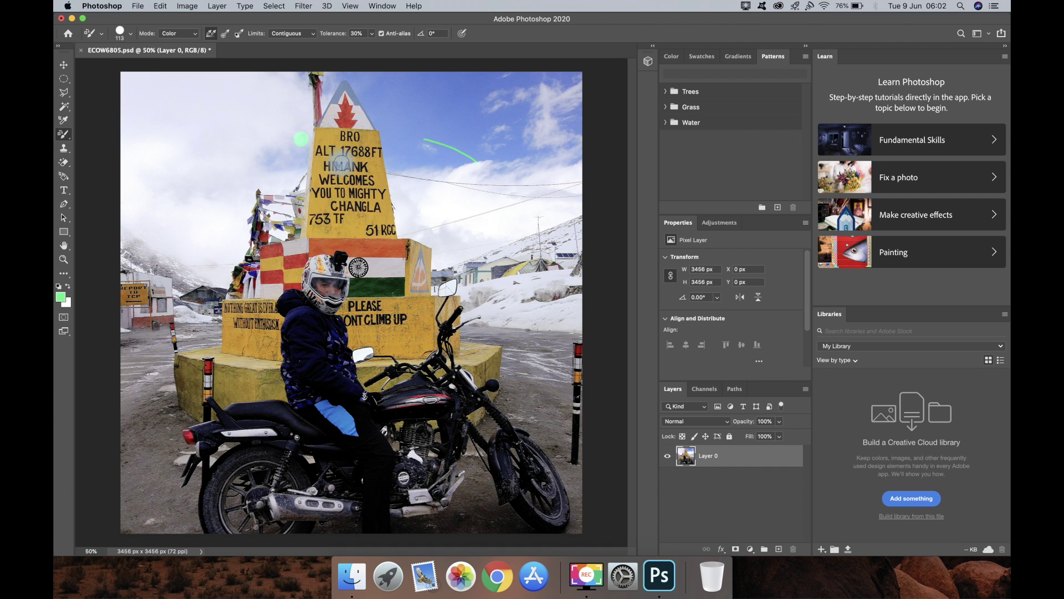
{"action": "mouse_move", "coordinate": [334, 161]}
{"action": "left_mouse_down"}
{"action": "mouse_move", "coordinate": [338, 191]}
{"action": "mouse_move", "coordinate": [337, 162]}
{"action": "mouse_move", "coordinate": [351, 169]}
{"action": "mouse_move", "coordinate": [369, 152]}
{"action": "mouse_move", "coordinate": [370, 193]}
{"action": "mouse_move", "coordinate": [345, 160]}
{"action": "mouse_move", "coordinate": [315, 195]}
{"action": "mouse_move", "coordinate": [318, 208]}
{"action": "mouse_move", "coordinate": [346, 199]}
{"action": "mouse_move", "coordinate": [352, 208]}
{"action": "mouse_move", "coordinate": [365, 196]}
{"action": "mouse_move", "coordinate": [335, 188]}
{"action": "left_mouse_up"}
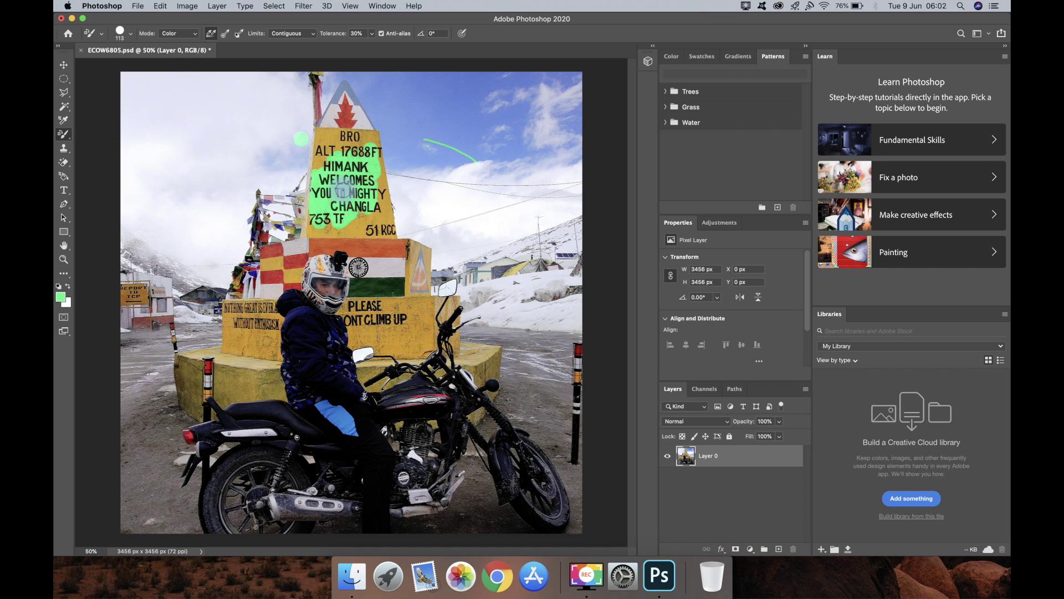
Set the foreground color to red d50e21 and recolor part of the monument's green lettering area with it
{"action": "left_click", "coordinate": [61, 300]}
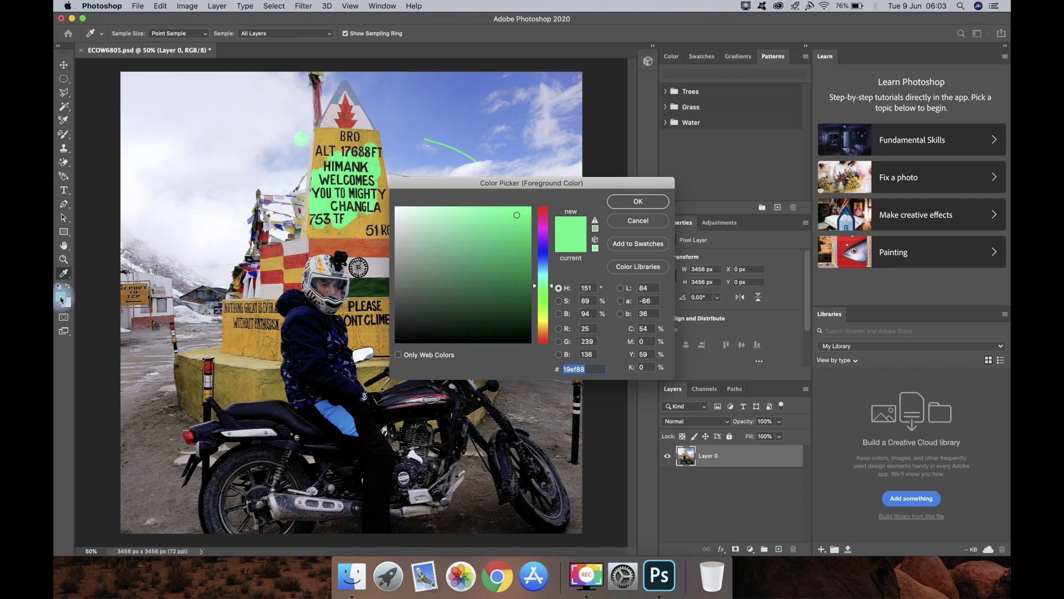
{"action": "left_click", "coordinate": [542, 211]}
{"action": "left_click", "coordinate": [521, 227]}
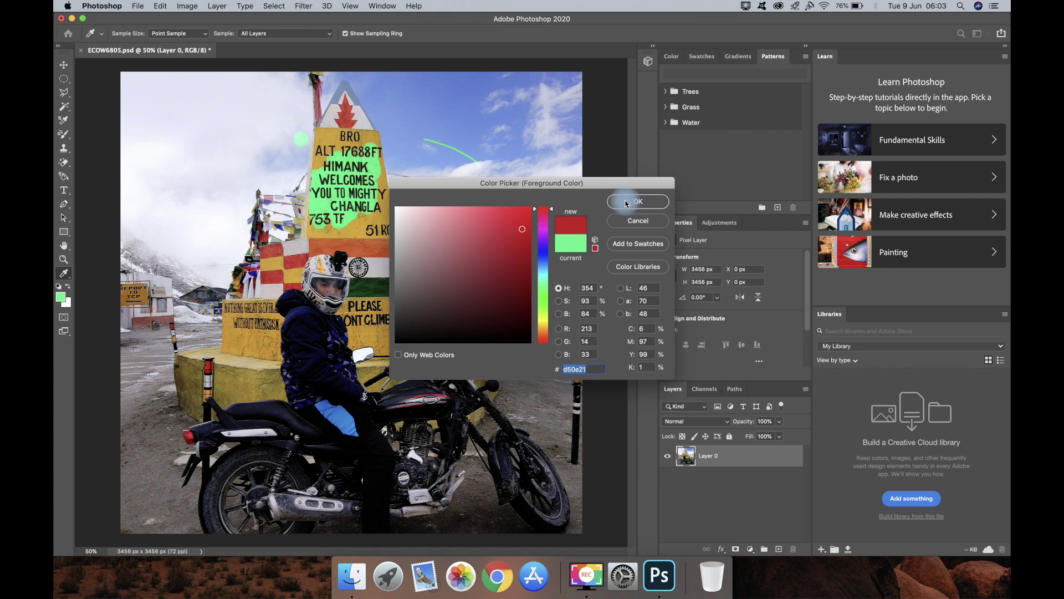
{"action": "left_click", "coordinate": [626, 201]}
{"action": "mouse_move", "coordinate": [358, 220]}
{"action": "left_mouse_down"}
{"action": "mouse_move", "coordinate": [348, 187]}
{"action": "mouse_move", "coordinate": [334, 181]}
{"action": "mouse_move", "coordinate": [342, 194]}
{"action": "mouse_move", "coordinate": [351, 186]}
{"action": "mouse_move", "coordinate": [363, 223]}
{"action": "mouse_move", "coordinate": [371, 172]}
{"action": "mouse_move", "coordinate": [366, 200]}
{"action": "mouse_move", "coordinate": [341, 167]}
{"action": "left_mouse_up"}
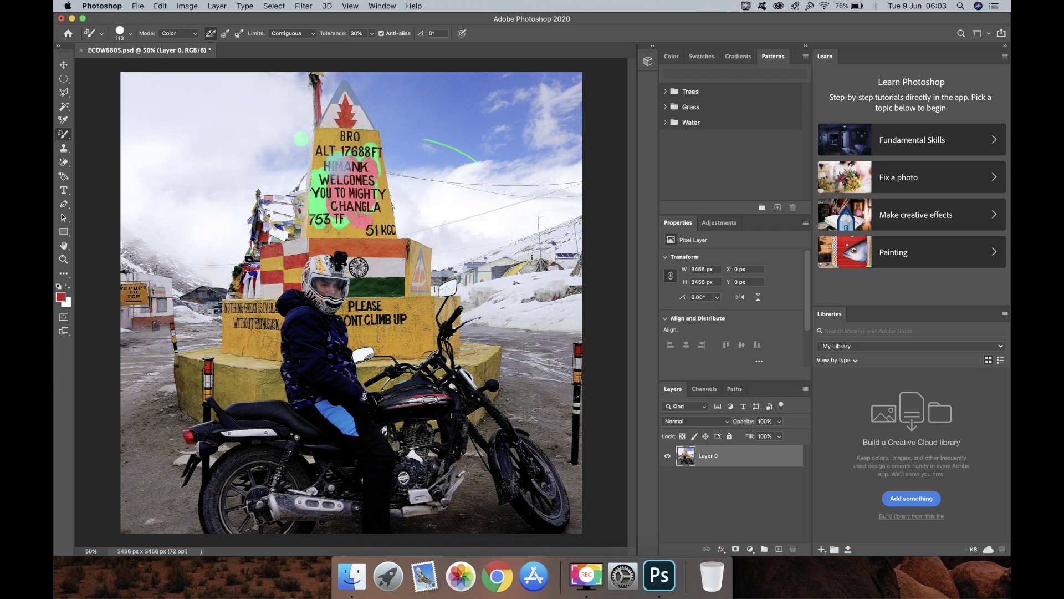
Activate the Mixer Brush tool and set its size to 140 px
{"action": "left_click", "coordinate": [66, 136]}
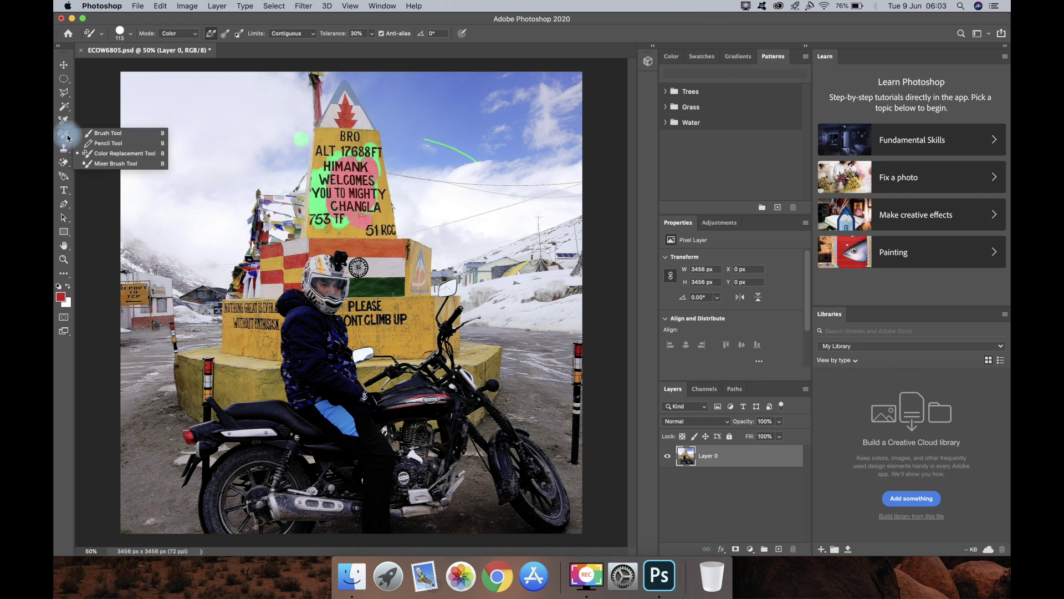
{"action": "left_click", "coordinate": [100, 164]}
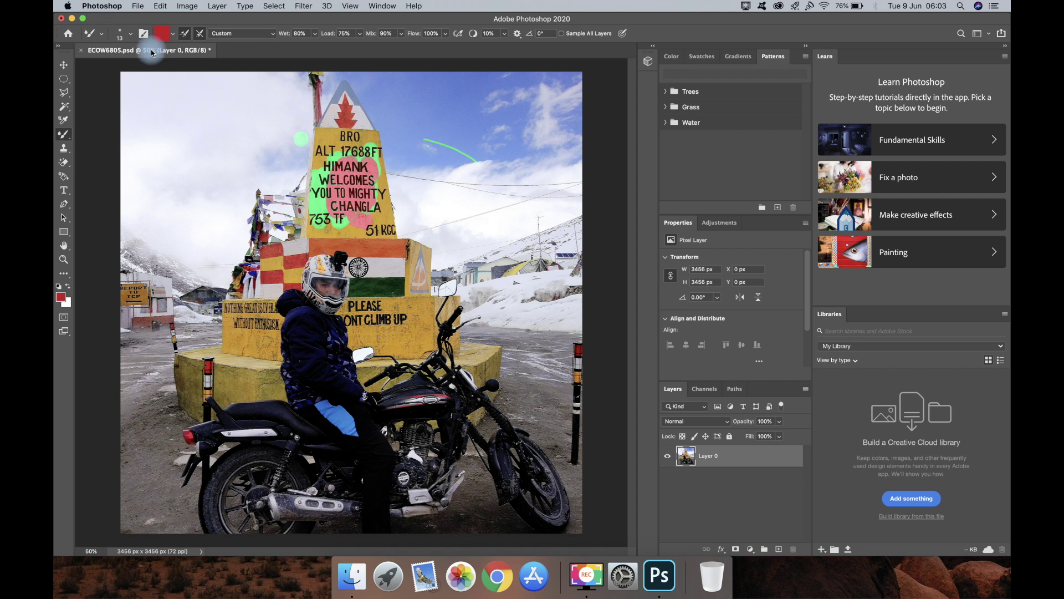
{"action": "left_click", "coordinate": [130, 36]}
{"action": "left_click_drag", "start_coordinate": [118, 66], "coordinate": [154, 67]}
Blend red paint into the sky on both sides of the monument and across its upper lettering with the Mixer Brush
{"action": "mouse_move", "coordinate": [244, 121]}
{"action": "left_mouse_down"}
{"action": "mouse_move", "coordinate": [319, 172]}
{"action": "mouse_move", "coordinate": [315, 151]}
{"action": "mouse_move", "coordinate": [372, 141]}
{"action": "mouse_move", "coordinate": [388, 186]}
{"action": "mouse_move", "coordinate": [427, 181]}
{"action": "mouse_move", "coordinate": [433, 220]}
{"action": "mouse_move", "coordinate": [434, 142]}
{"action": "mouse_move", "coordinate": [421, 152]}
{"action": "mouse_move", "coordinate": [412, 117]}
{"action": "mouse_move", "coordinate": [430, 112]}
{"action": "mouse_move", "coordinate": [462, 171]}
{"action": "left_mouse_up"}
{"action": "mouse_move", "coordinate": [260, 214]}
{"action": "left_mouse_down"}
{"action": "mouse_move", "coordinate": [237, 167]}
{"action": "mouse_move", "coordinate": [248, 150]}
{"action": "mouse_move", "coordinate": [246, 192]}
{"action": "mouse_move", "coordinate": [275, 179]}
{"action": "mouse_move", "coordinate": [191, 182]}
{"action": "mouse_move", "coordinate": [265, 192]}
{"action": "left_mouse_up"}
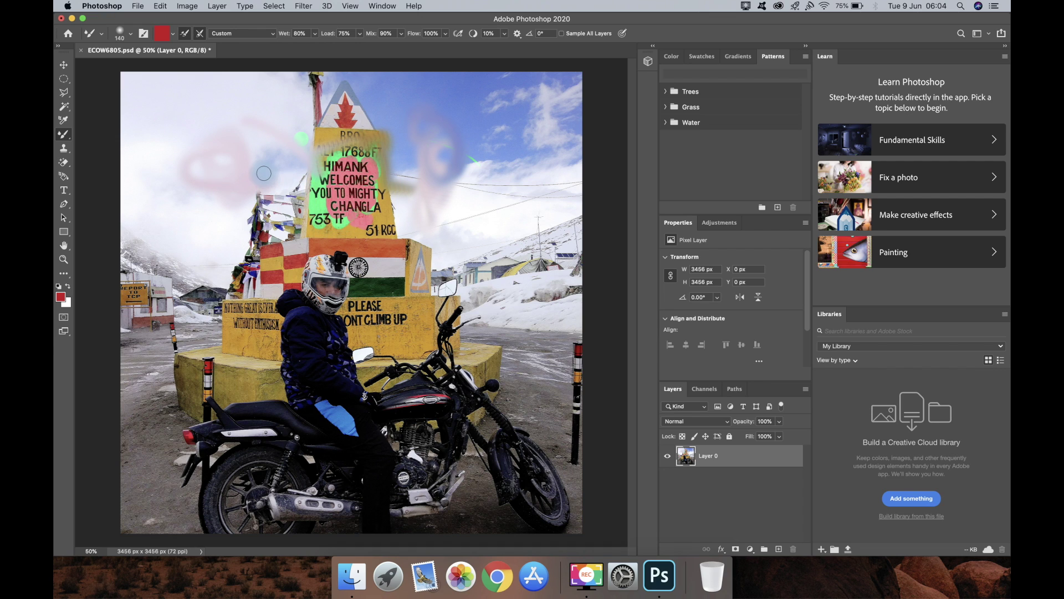
{"action": "mouse_move", "coordinate": [475, 205]}
{"action": "left_mouse_down"}
{"action": "mouse_move", "coordinate": [519, 189]}
{"action": "mouse_move", "coordinate": [456, 205]}
{"action": "mouse_move", "coordinate": [483, 175]}
{"action": "mouse_move", "coordinate": [477, 152]}
{"action": "left_mouse_up"}
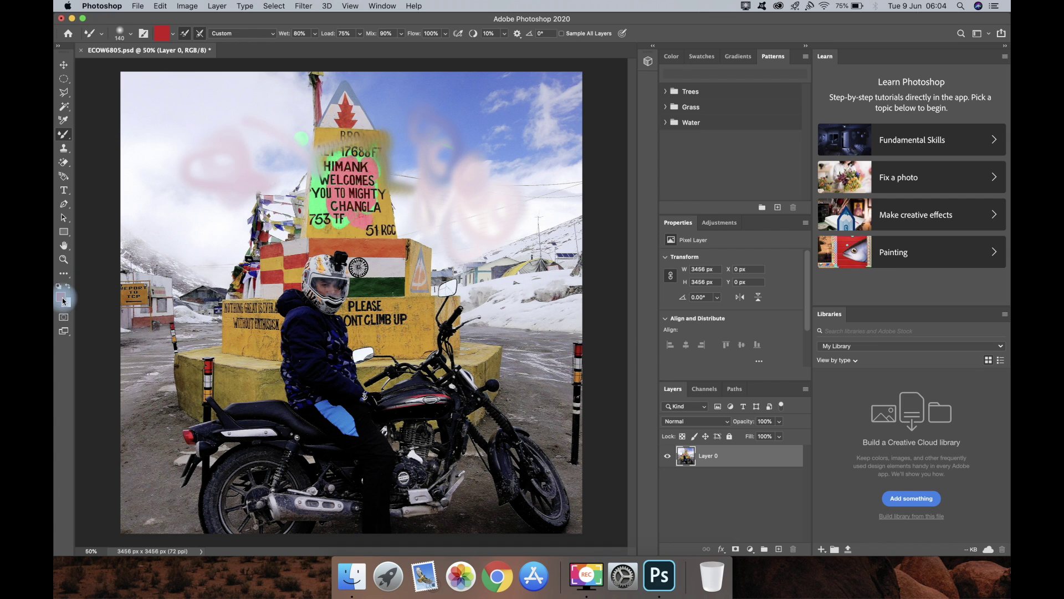
Set the foreground color to bright green 18eb13 and return to the Mixer Brush tool
{"action": "left_click", "coordinate": [63, 299]}
{"action": "left_click", "coordinate": [546, 258]}
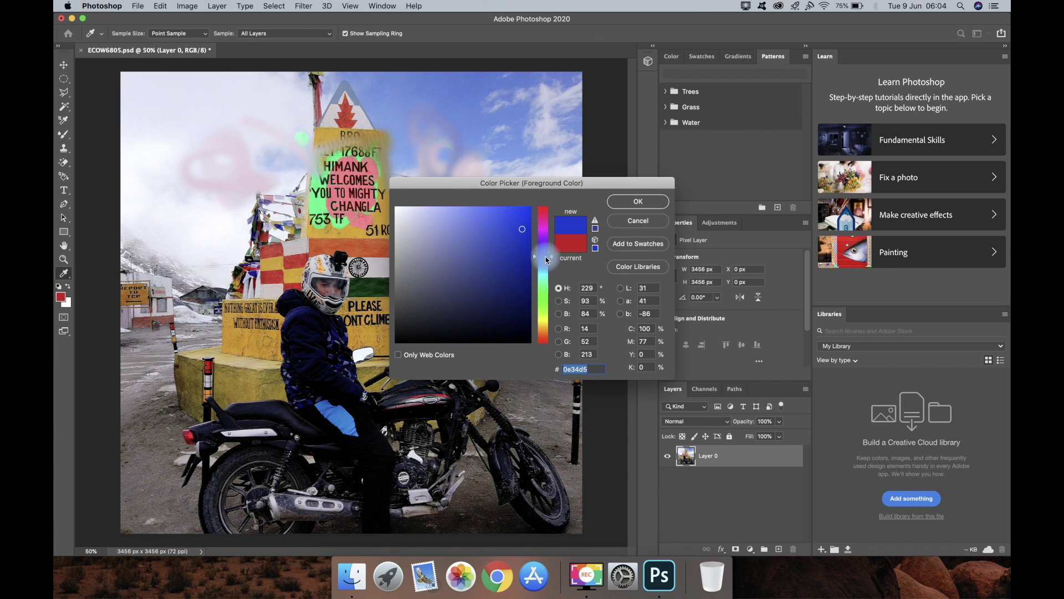
{"action": "left_click", "coordinate": [547, 278]}
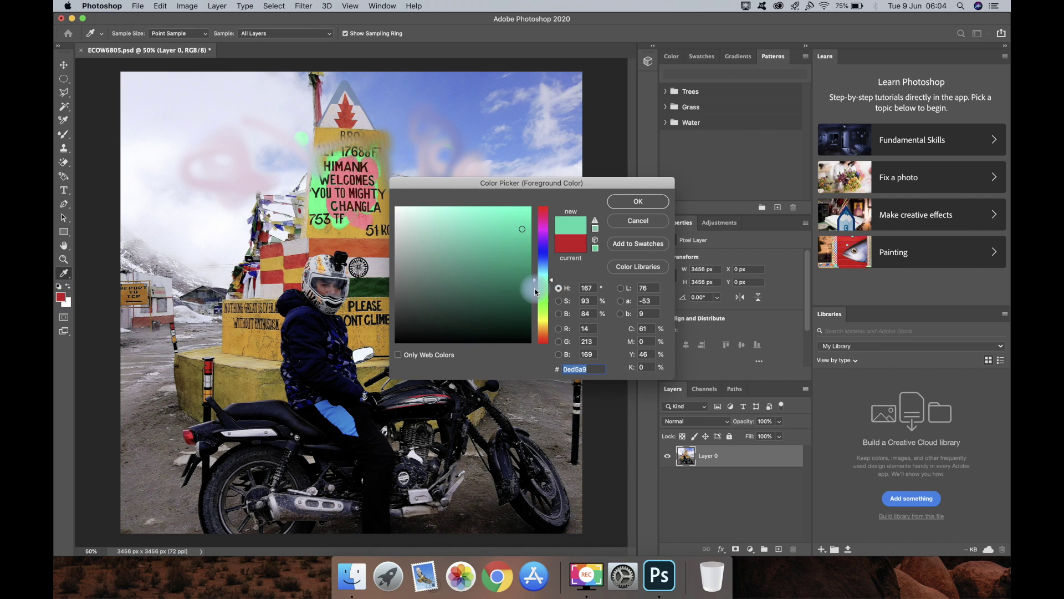
{"action": "left_click", "coordinate": [544, 297]}
{"action": "left_click", "coordinate": [520, 217]}
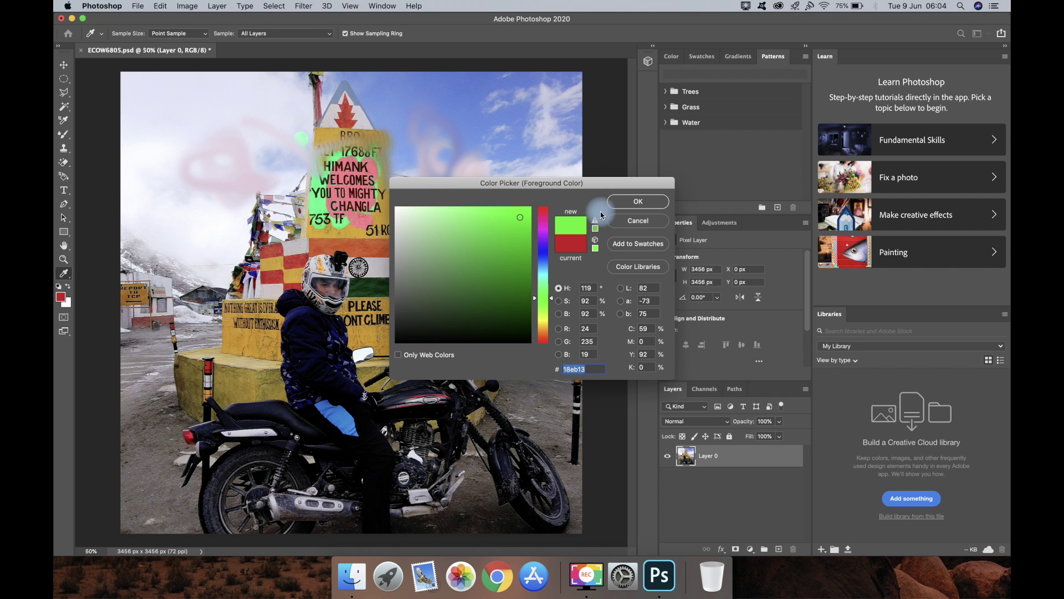
{"action": "left_click", "coordinate": [637, 204]}
{"action": "key", "text": "b"}
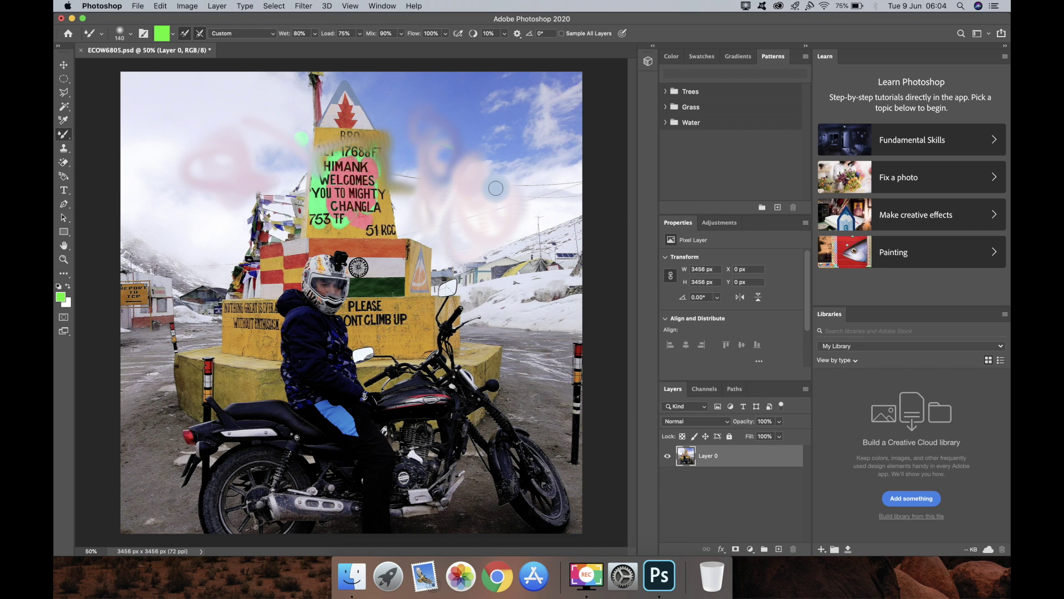
Blend green paint into the sky beside the monument and over the block beside its flag with the Mixer Brush
{"action": "mouse_move", "coordinate": [492, 228]}
{"action": "left_mouse_down"}
{"action": "mouse_move", "coordinate": [483, 209]}
{"action": "mouse_move", "coordinate": [528, 108]}
{"action": "mouse_move", "coordinate": [481, 128]}
{"action": "mouse_move", "coordinate": [479, 173]}
{"action": "mouse_move", "coordinate": [464, 144]}
{"action": "mouse_move", "coordinate": [479, 147]}
{"action": "mouse_move", "coordinate": [488, 128]}
{"action": "left_mouse_up"}
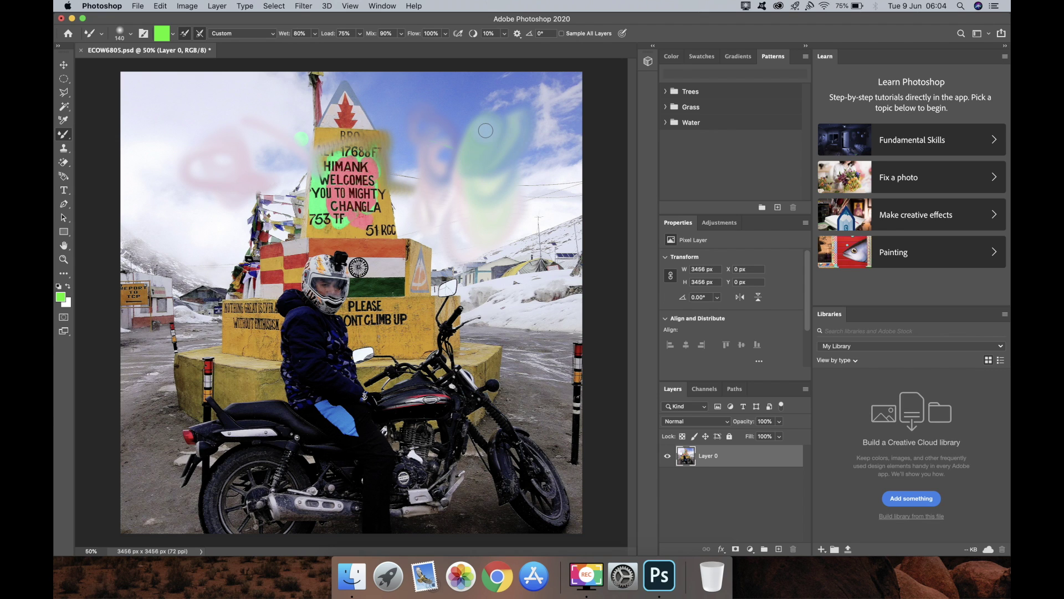
{"action": "left_click_drag", "start_coordinate": [547, 276], "coordinate": [550, 268]}
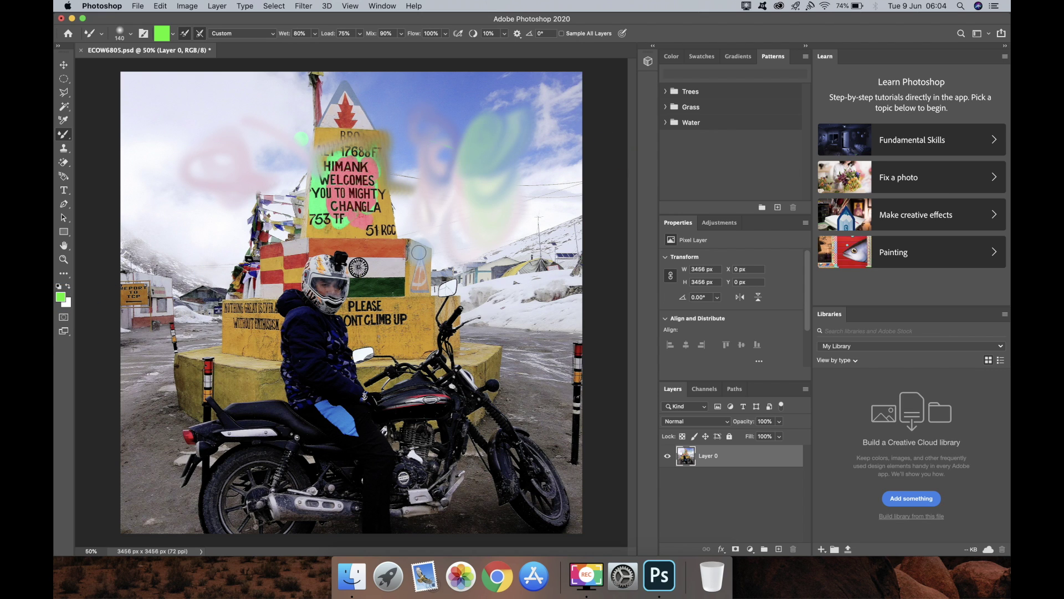
{"action": "mouse_move", "coordinate": [404, 290]}
{"action": "left_mouse_down"}
{"action": "mouse_move", "coordinate": [426, 296]}
{"action": "mouse_move", "coordinate": [402, 303]}
{"action": "mouse_move", "coordinate": [412, 304]}
{"action": "mouse_move", "coordinate": [404, 323]}
{"action": "mouse_move", "coordinate": [411, 301]}
{"action": "mouse_move", "coordinate": [414, 309]}
{"action": "mouse_move", "coordinate": [399, 310]}
{"action": "mouse_move", "coordinate": [414, 285]}
{"action": "mouse_move", "coordinate": [421, 246]}
{"action": "left_mouse_up"}
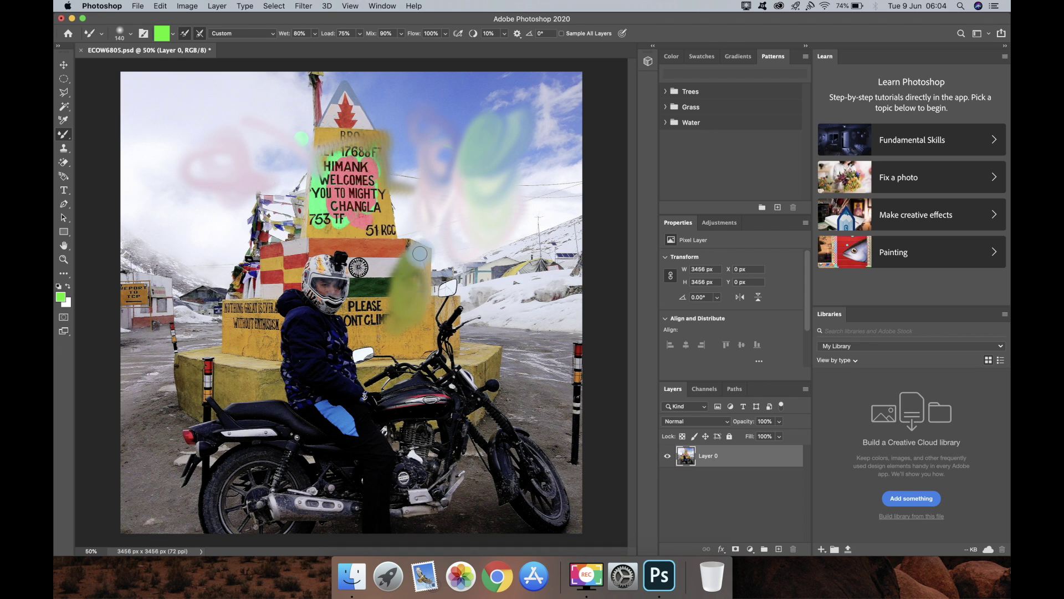
{"action": "left_click", "coordinate": [69, 136]}
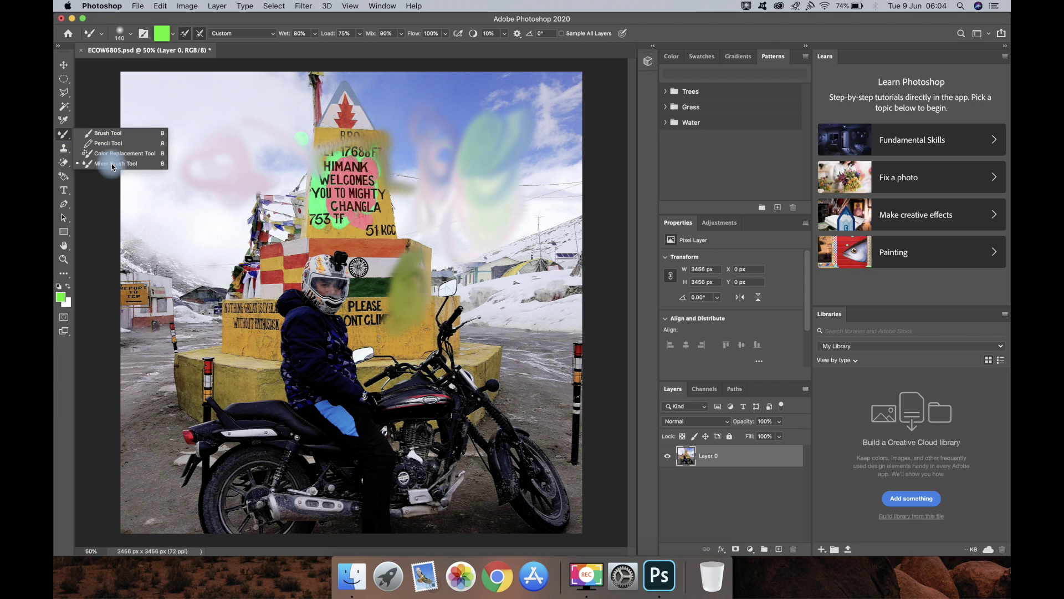
{"action": "left_click", "coordinate": [63, 139]}
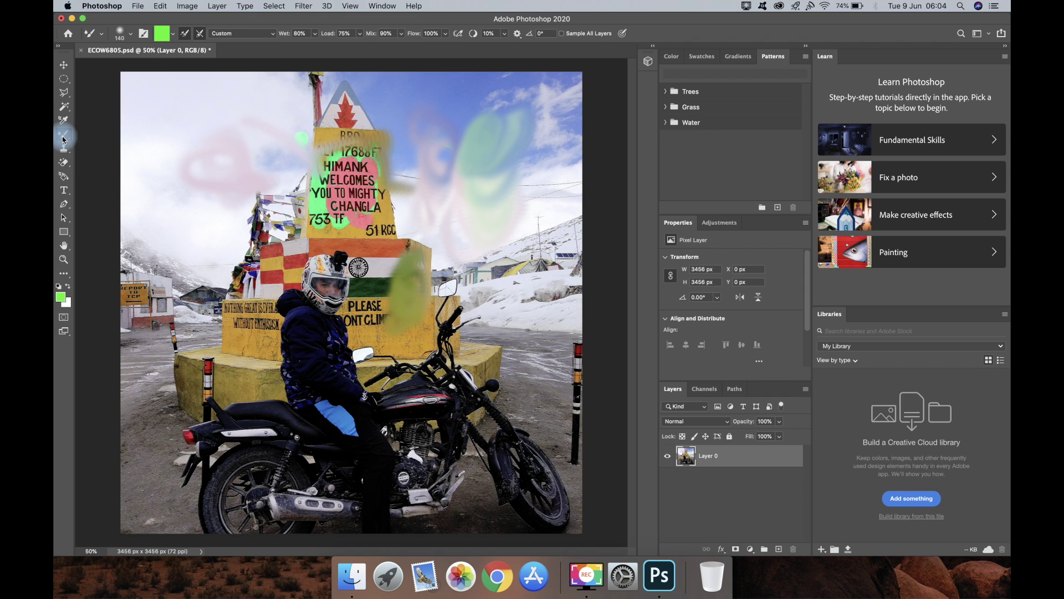
Undo all the paint strokes on the photo and clear the selection around the monument and motorcycle
{"action": "key", "text": "super+z"}
{"action": "key", "text": "super+z"}
{"action": "key", "text": "super+z"}
{"action": "key", "text": "super+z"}
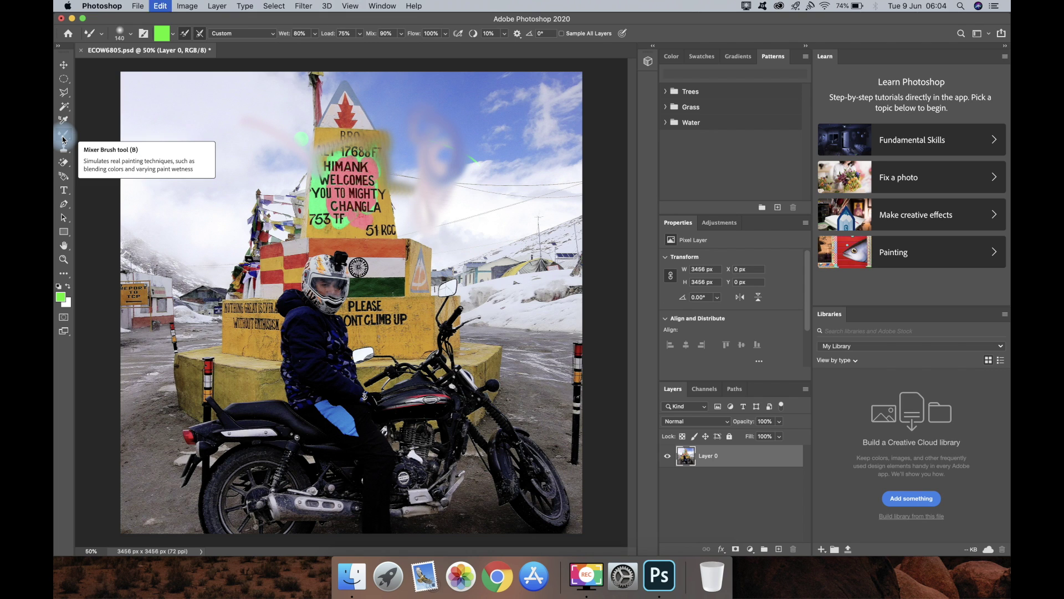
{"action": "key", "text": "super+z"}
{"action": "key", "text": "super+z"}
{"action": "key", "text": "super+z"}
{"action": "key", "text": "super+z"}
{"action": "key", "text": "super+z"}
{"action": "key", "text": "super+z"}
{"action": "key", "text": "super+z"}
{"action": "key", "text": "super+z"}
{"action": "key", "text": "super+z"}
{"action": "key", "text": "z"}
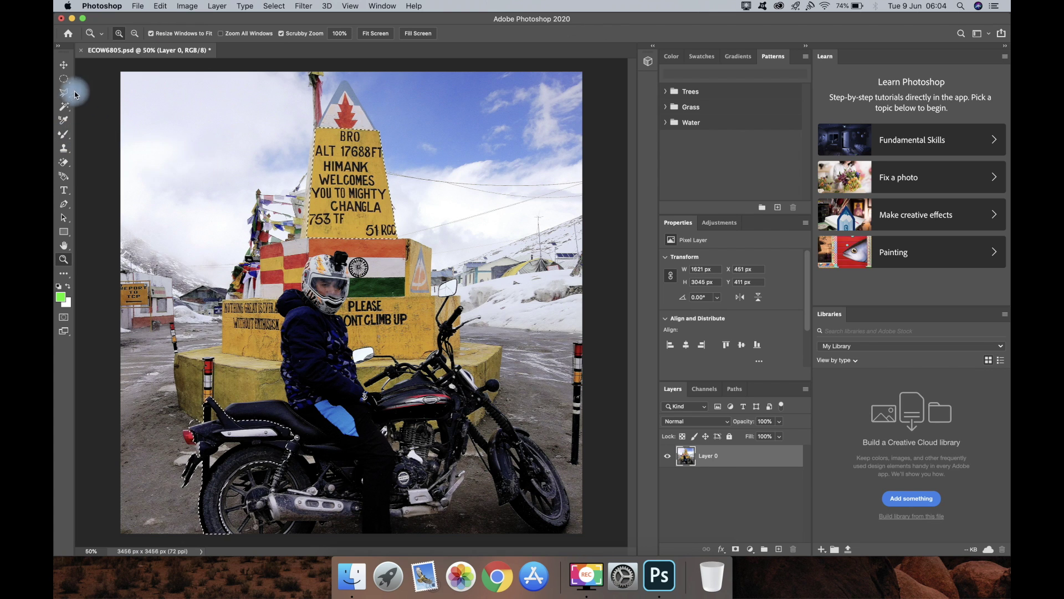
{"action": "left_click", "coordinate": [64, 79]}
{"action": "left_click", "coordinate": [157, 124]}
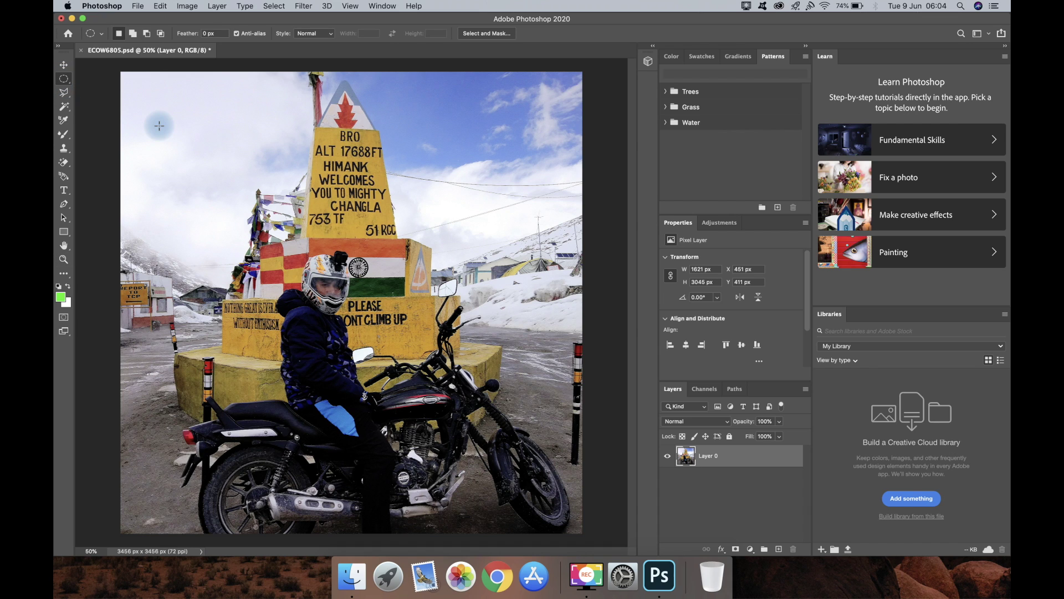
Activate the Clone Stamp tool and set its brush size to 268 px
{"action": "right_click", "coordinate": [63, 140]}
{"action": "left_click", "coordinate": [64, 151]}
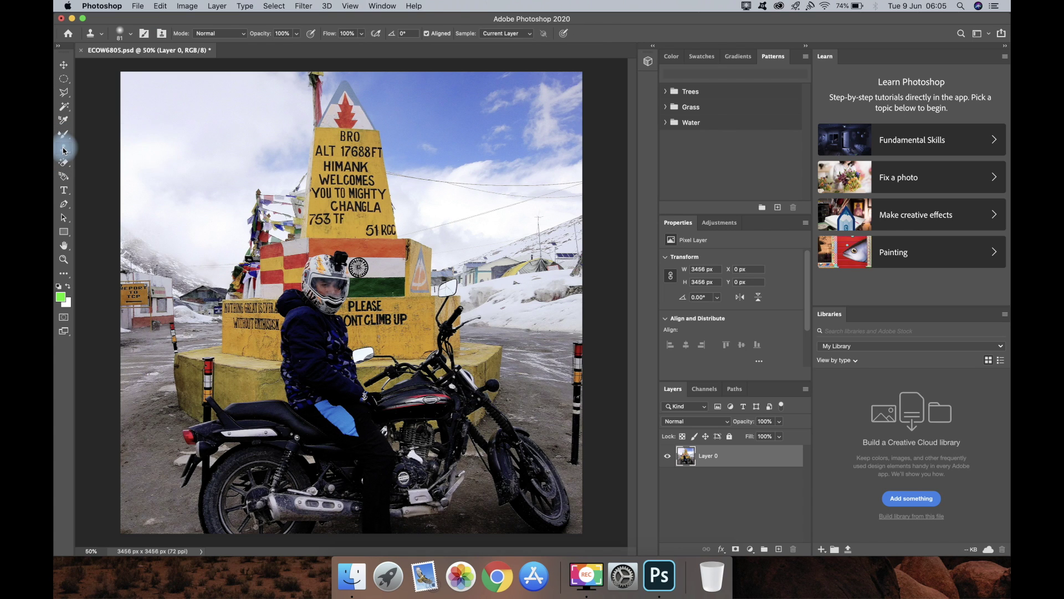
{"action": "right_click", "coordinate": [63, 151]}
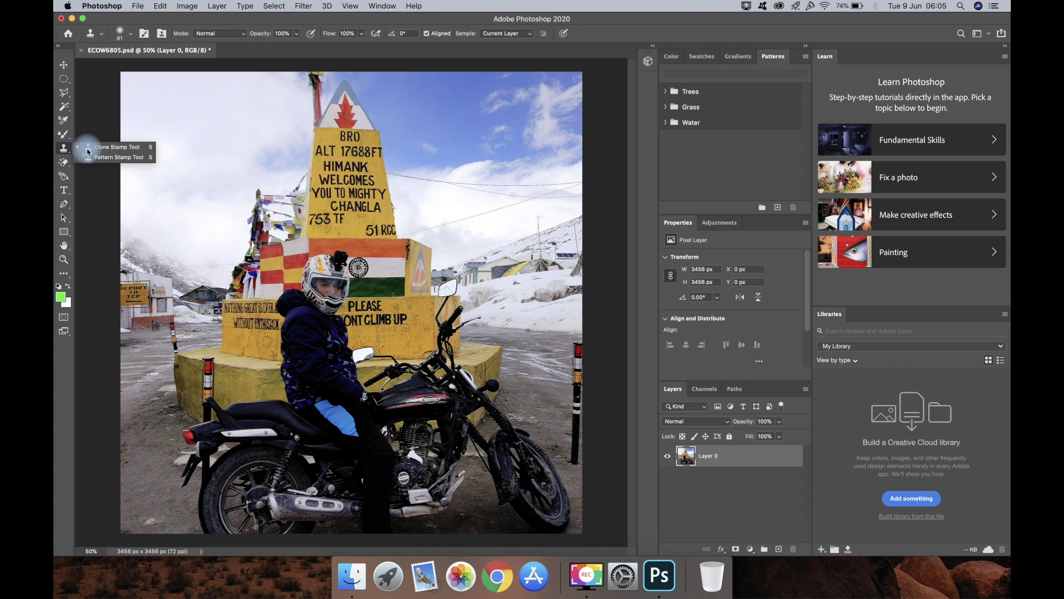
{"action": "left_click", "coordinate": [110, 148]}
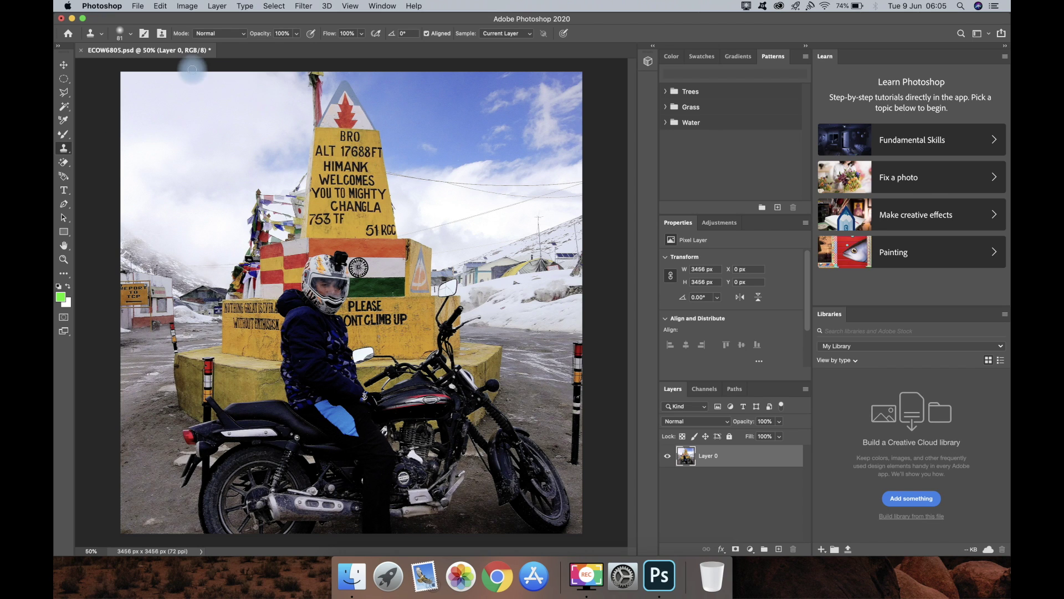
{"action": "left_click", "coordinate": [131, 35]}
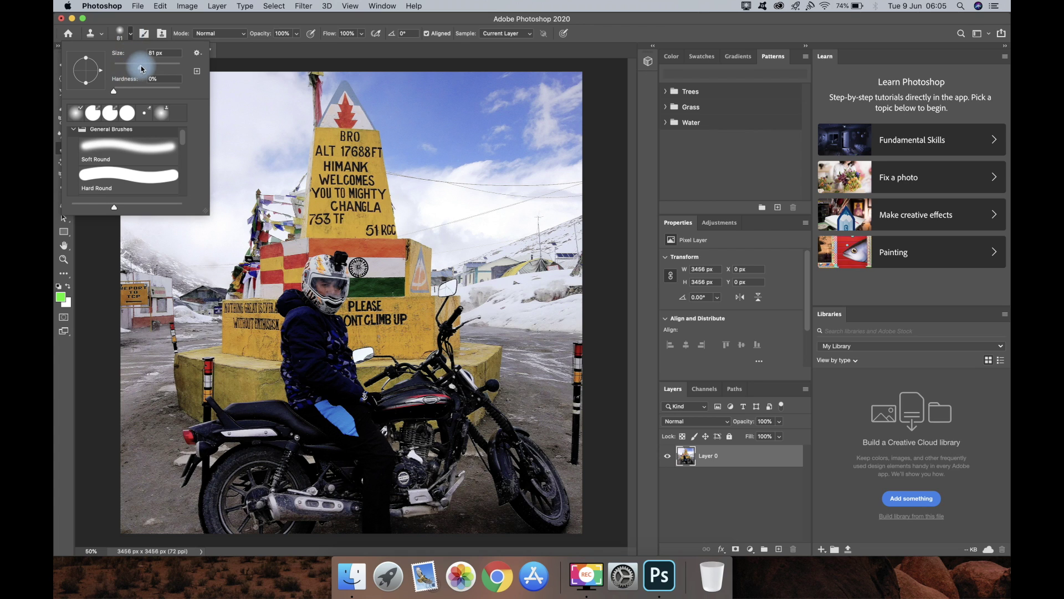
{"action": "left_click_drag", "start_coordinate": [141, 67], "coordinate": [167, 70]}
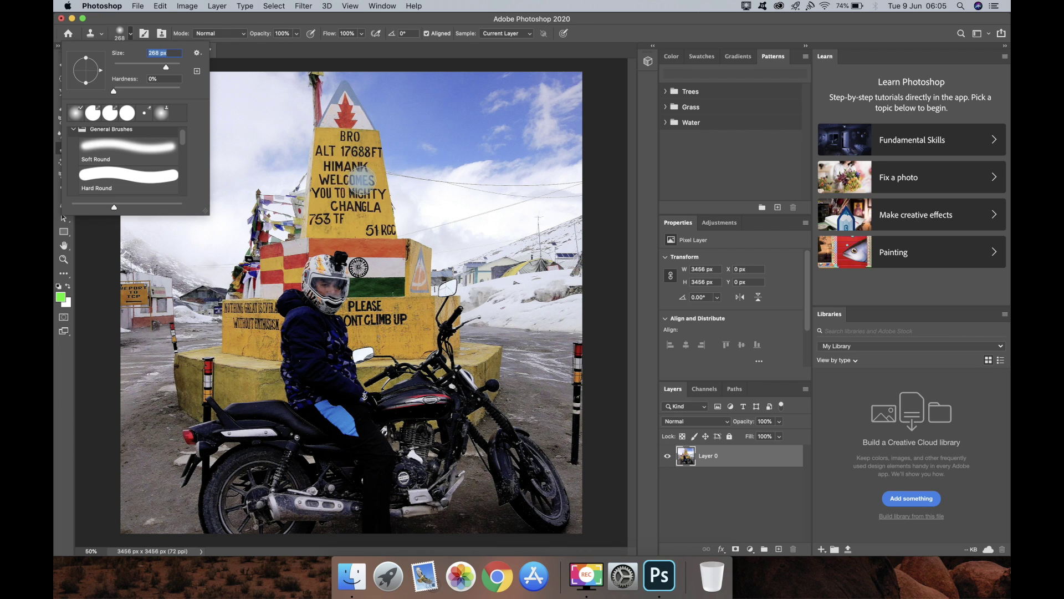
Sample the blue sky beside the monument and clone it over the monument's middle lettering
{"action": "left_click_drag", "start_coordinate": [381, 171], "coordinate": [361, 171]}
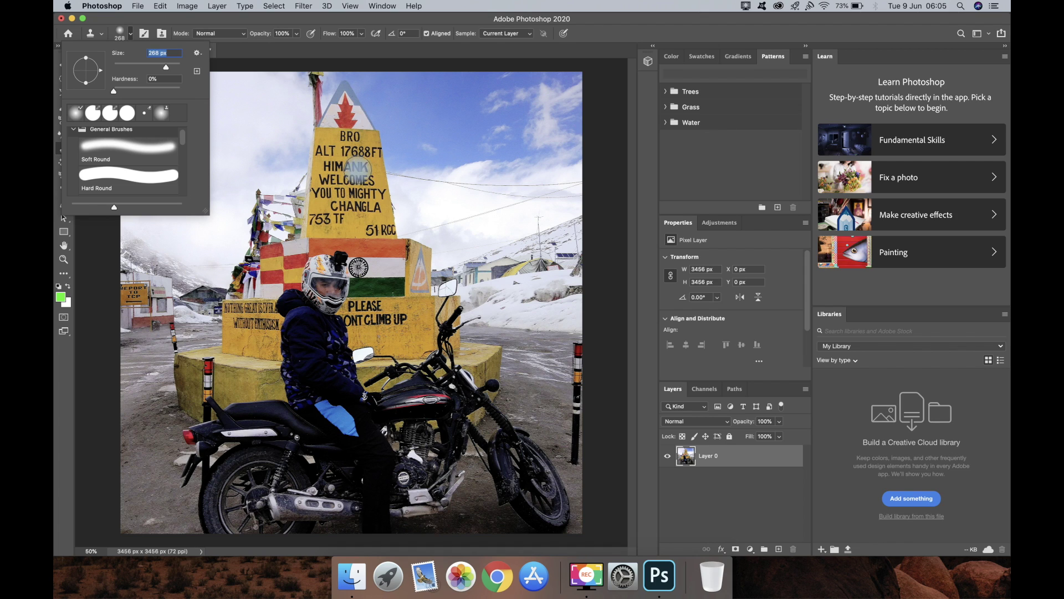
{"action": "key", "text": "alt"}
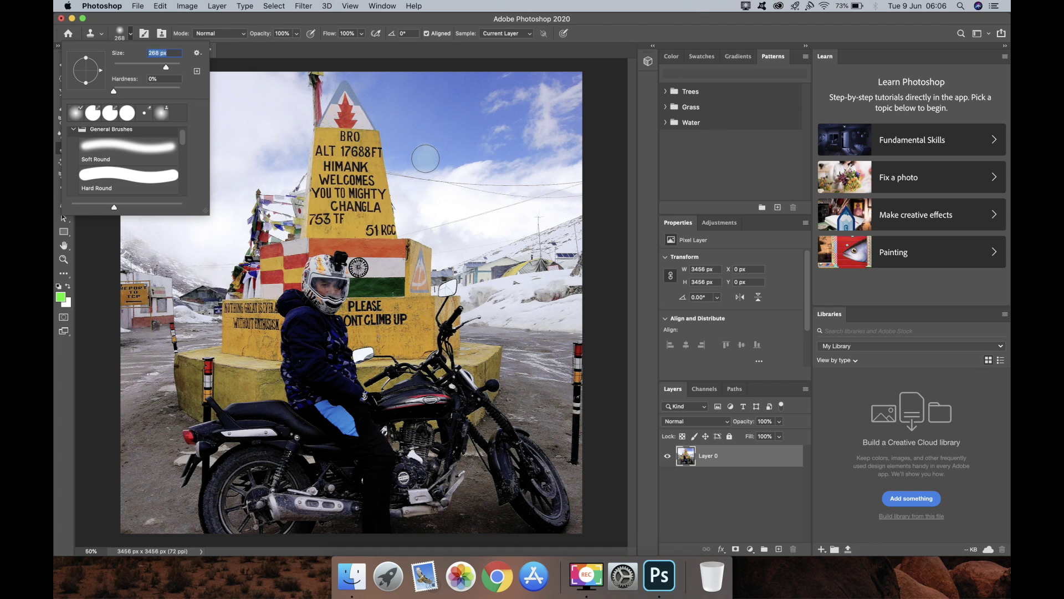
{"action": "left_click", "coordinate": [425, 159], "text": "alt"}
{"action": "left_click", "coordinate": [424, 157], "text": "alt"}
{"action": "key", "text": "alt"}
{"action": "left_click", "coordinate": [424, 157], "text": "alt"}
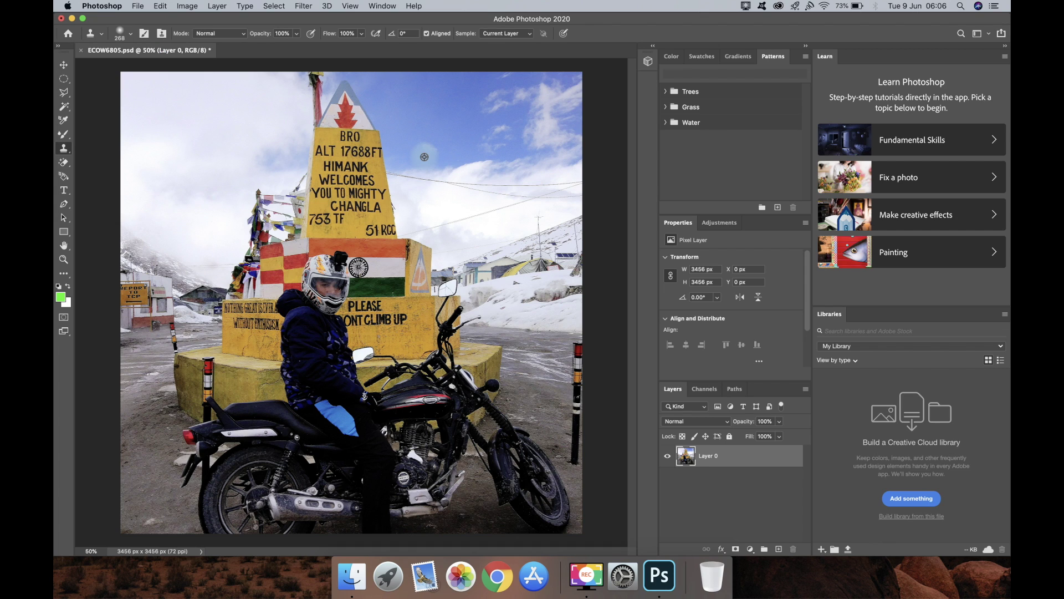
{"action": "mouse_move", "coordinate": [349, 181]}
{"action": "left_mouse_down"}
{"action": "mouse_move", "coordinate": [327, 191]}
{"action": "mouse_move", "coordinate": [357, 187]}
{"action": "mouse_move", "coordinate": [348, 159]}
{"action": "left_mouse_up"}
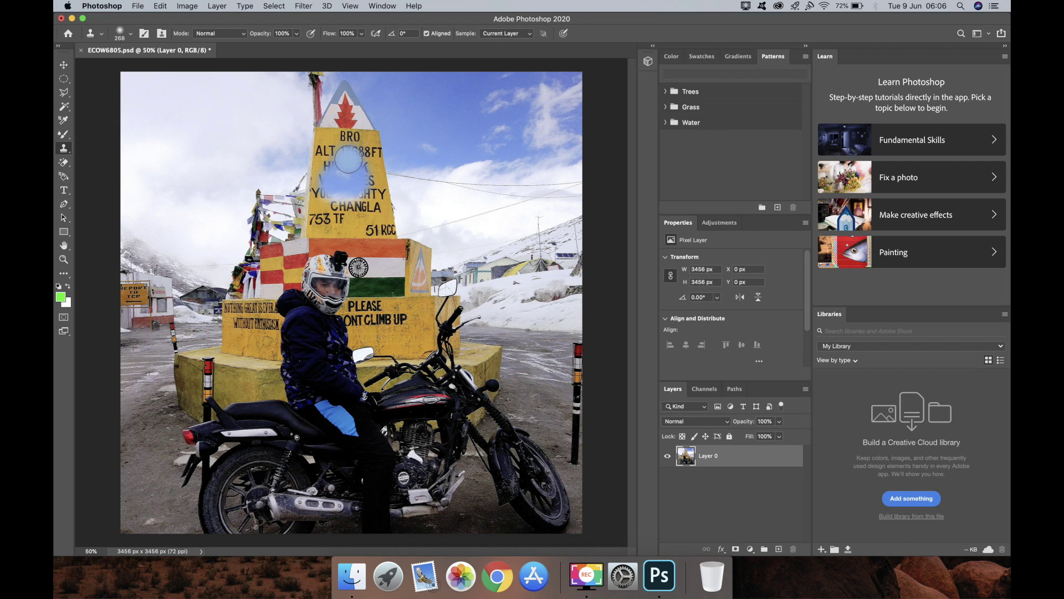
{"action": "left_click", "coordinate": [406, 119], "text": "alt"}
{"action": "mouse_move", "coordinate": [346, 165]}
{"action": "left_mouse_down"}
{"action": "mouse_move", "coordinate": [362, 180]}
{"action": "mouse_move", "coordinate": [365, 156]}
{"action": "left_mouse_up"}
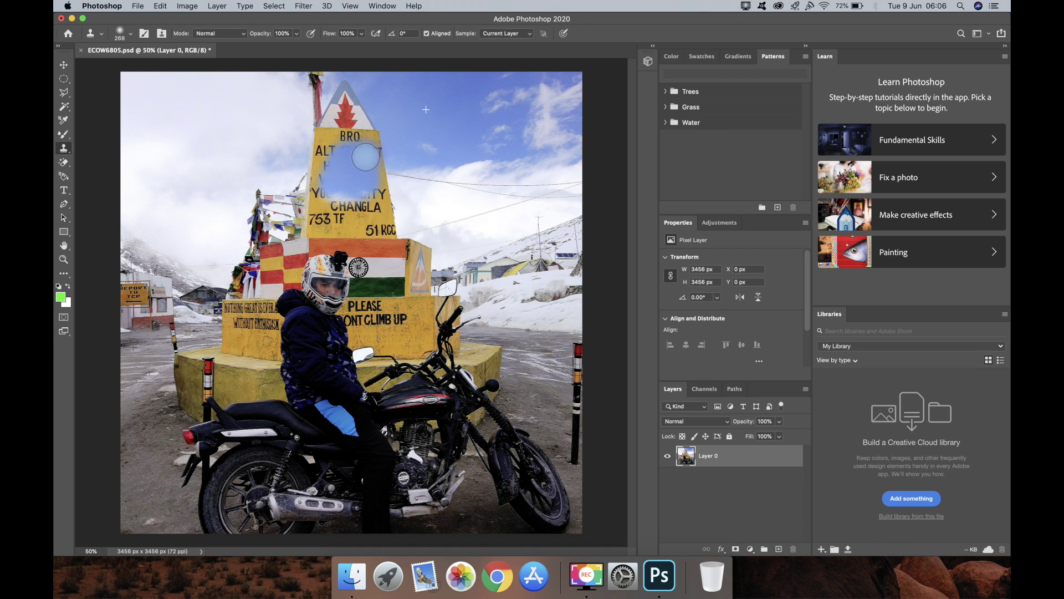
Undo the sky cloning on the monument's lettering and return to the Clone Stamp tool
{"action": "key", "text": "super+z"}
{"action": "key", "text": "super+z"}
{"action": "key", "text": "super+z"}
{"action": "key", "text": "super+z"}
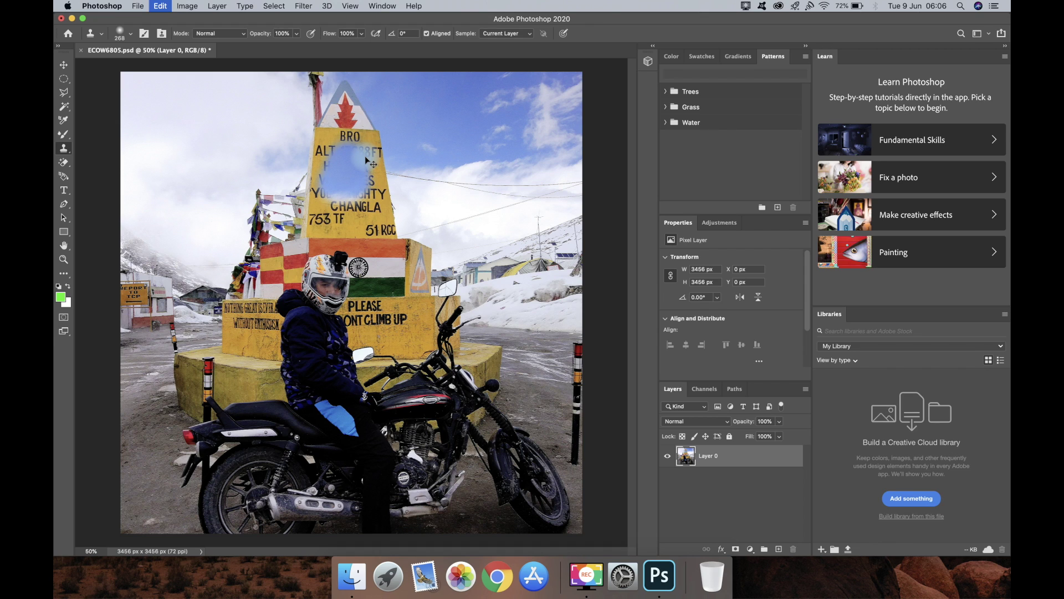
{"action": "key", "text": "super+z"}
{"action": "key", "text": "z"}
{"action": "key", "text": "super+z"}
{"action": "key", "text": "super+z"}
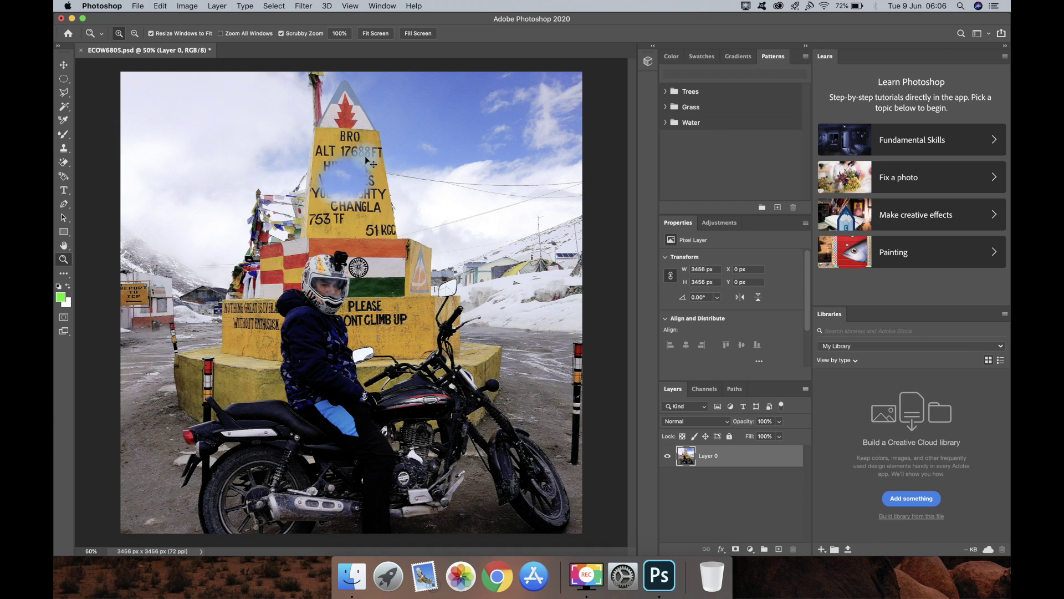
{"action": "key", "text": "super+z"}
{"action": "key", "text": "super+z"}
{"action": "key", "text": "super+z"}
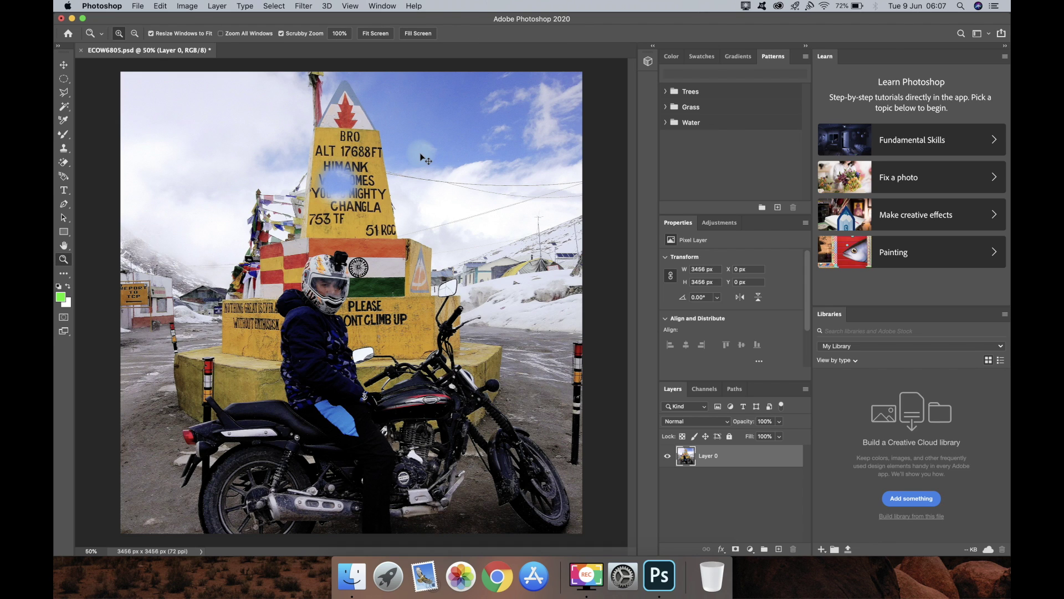
{"action": "key", "text": "s"}
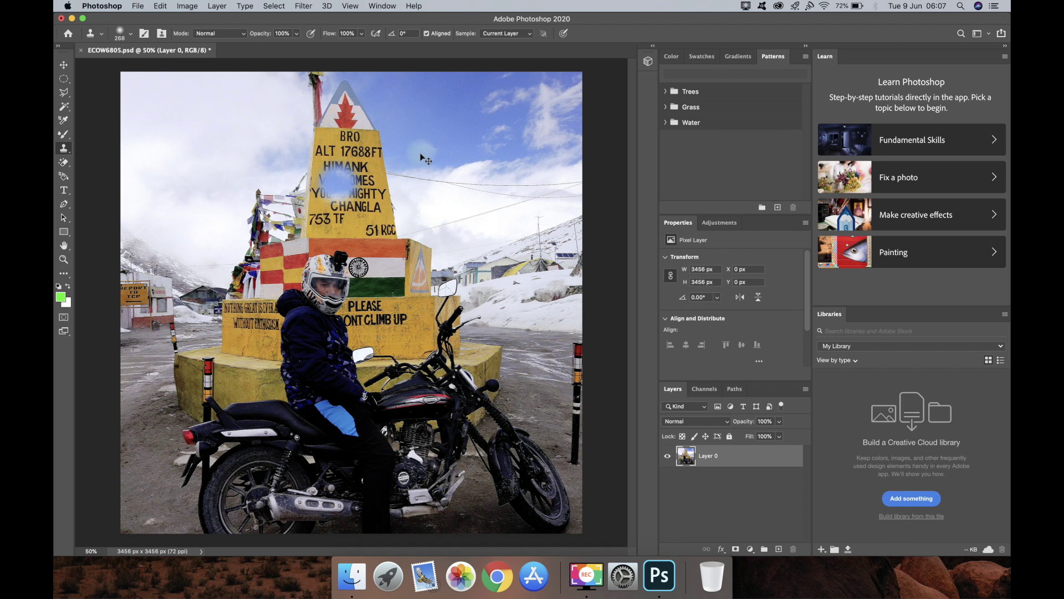
{"action": "left_click", "coordinate": [158, 7]}
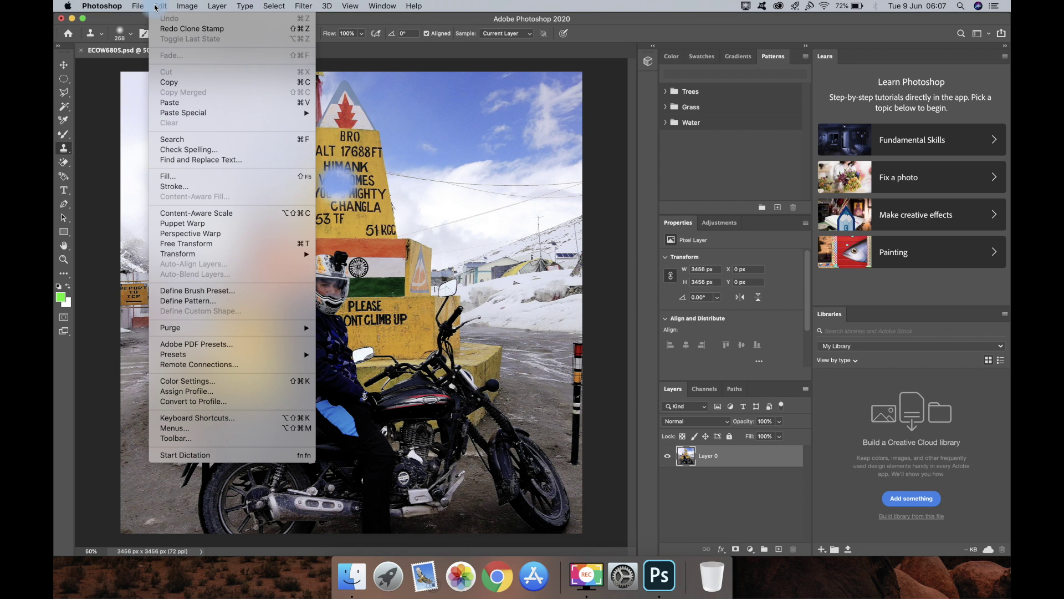
{"action": "left_click", "coordinate": [474, 149]}
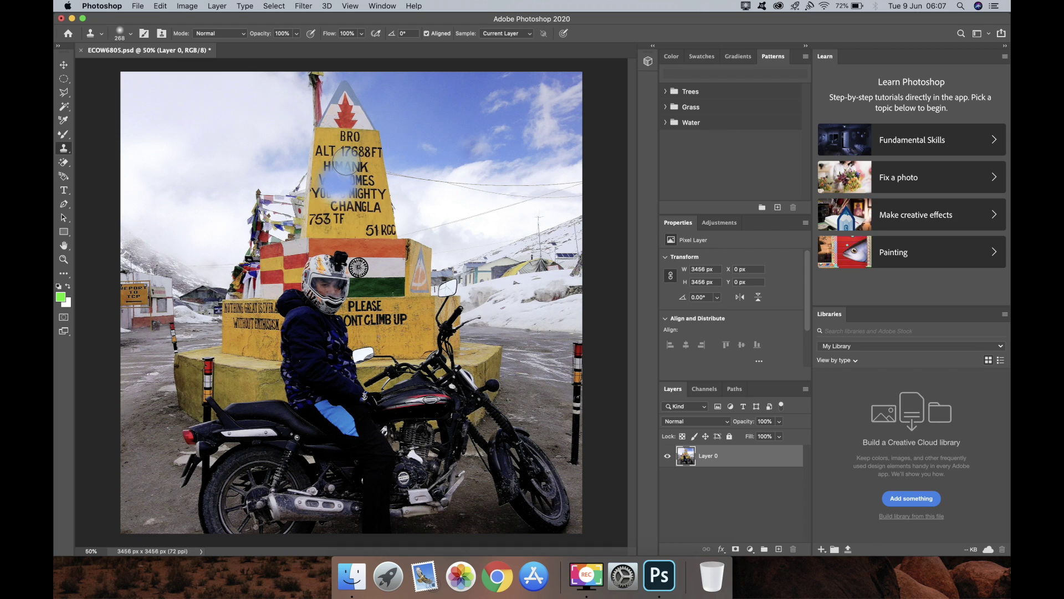
Sample the monument's upper lettering and clone it onto two spots in the sky beside it
{"action": "left_click", "coordinate": [356, 152], "text": "alt"}
{"action": "left_click_drag", "start_coordinate": [404, 147], "coordinate": [425, 145]}
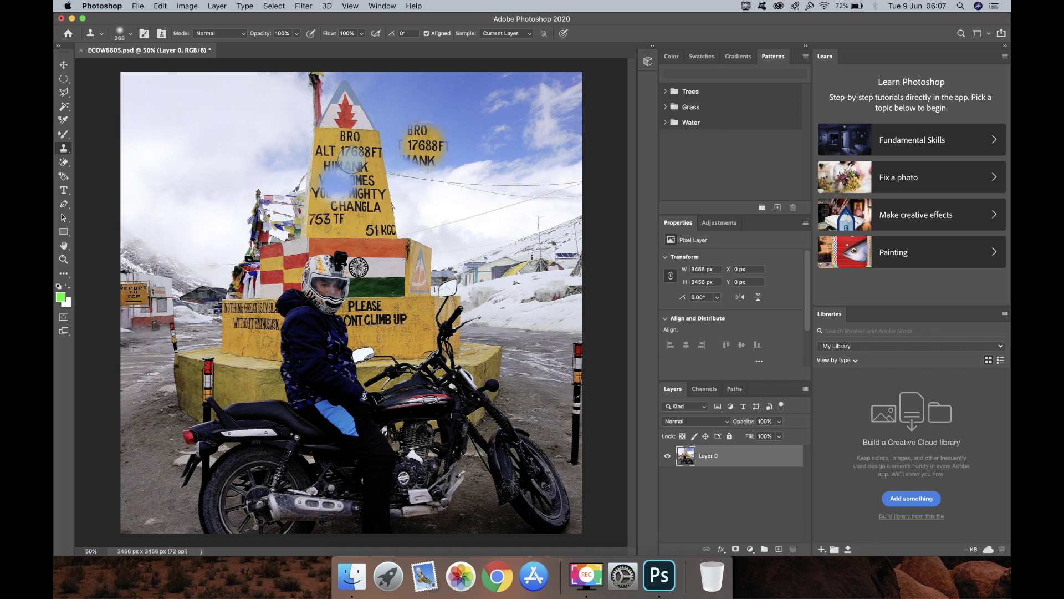
{"action": "left_click", "coordinate": [337, 150], "text": "alt"}
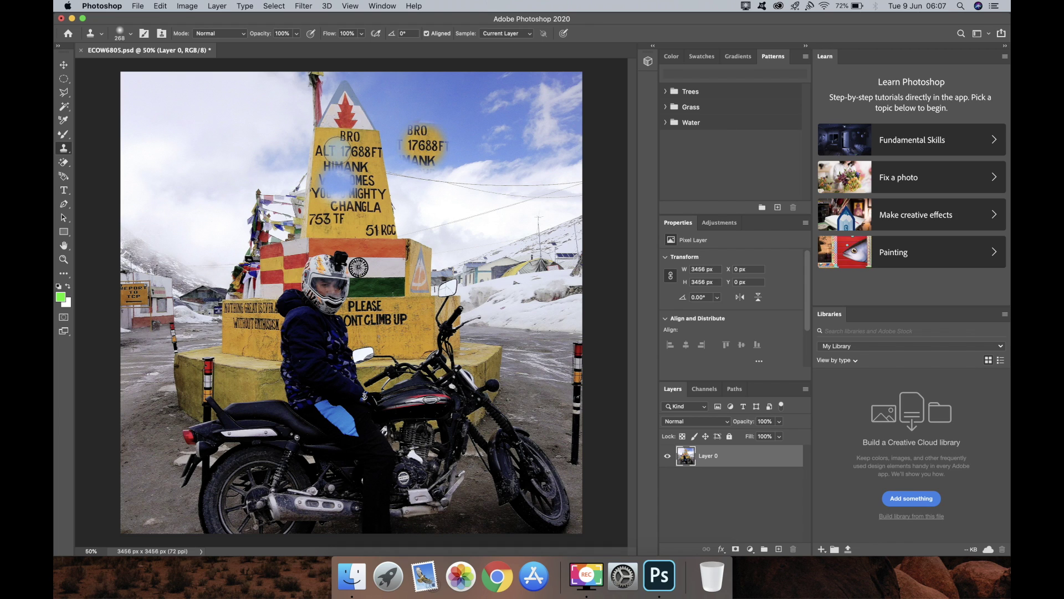
{"action": "left_click", "coordinate": [466, 140]}
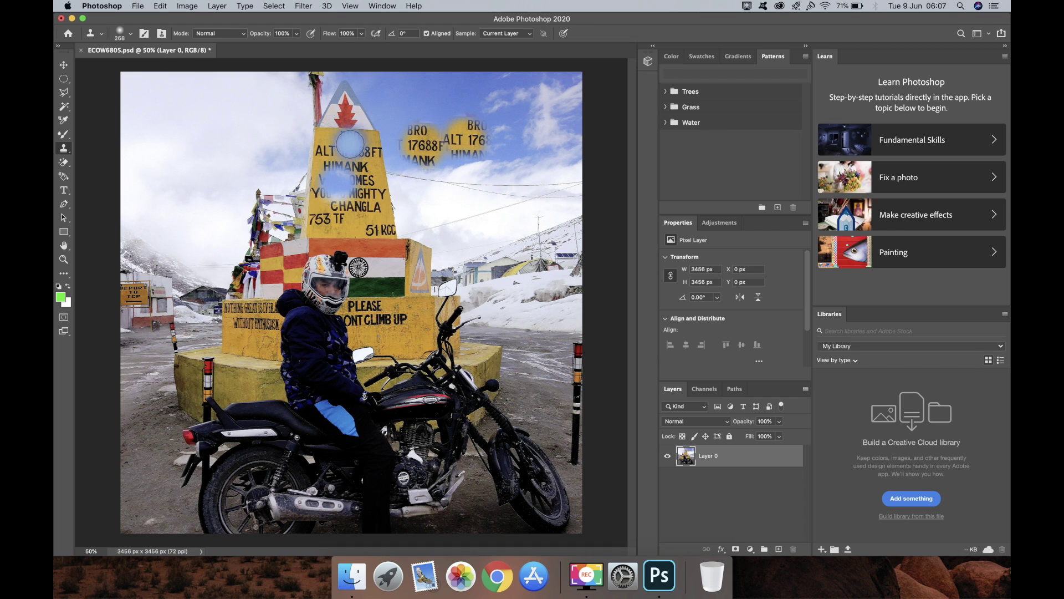
Clone sky over the monument's BRO lettering and copy its lower 51 RCC lettering onto the sky
{"action": "mouse_move", "coordinate": [349, 143]}
{"action": "left_mouse_down"}
{"action": "mouse_move", "coordinate": [391, 152]}
{"action": "mouse_move", "coordinate": [416, 185]}
{"action": "mouse_move", "coordinate": [411, 206]}
{"action": "left_mouse_up"}
{"action": "key", "text": "super+z"}
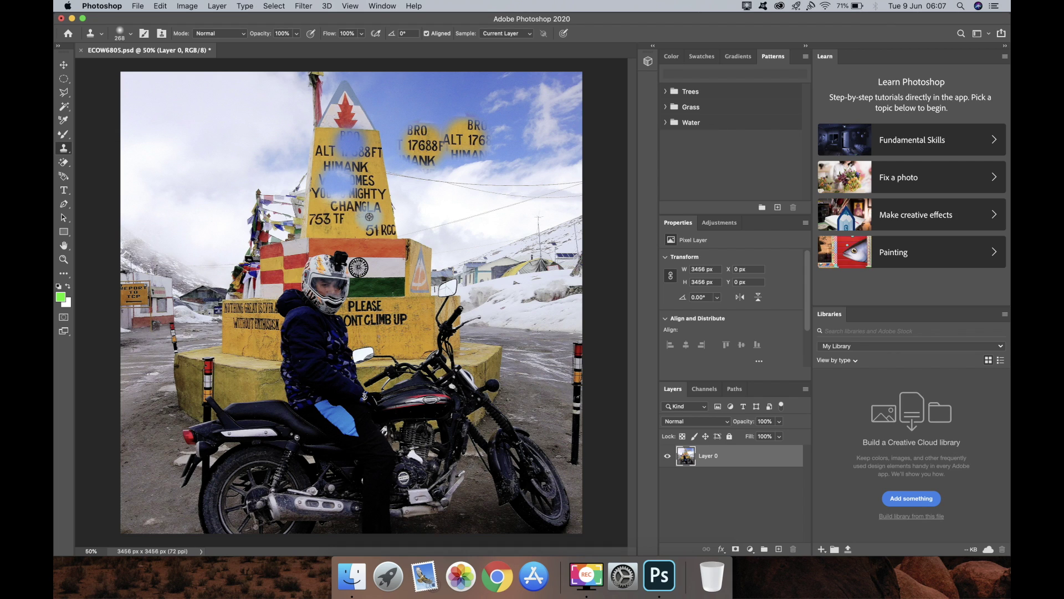
{"action": "left_click", "coordinate": [369, 217], "text": "alt"}
{"action": "left_click_drag", "start_coordinate": [436, 184], "coordinate": [433, 198]}
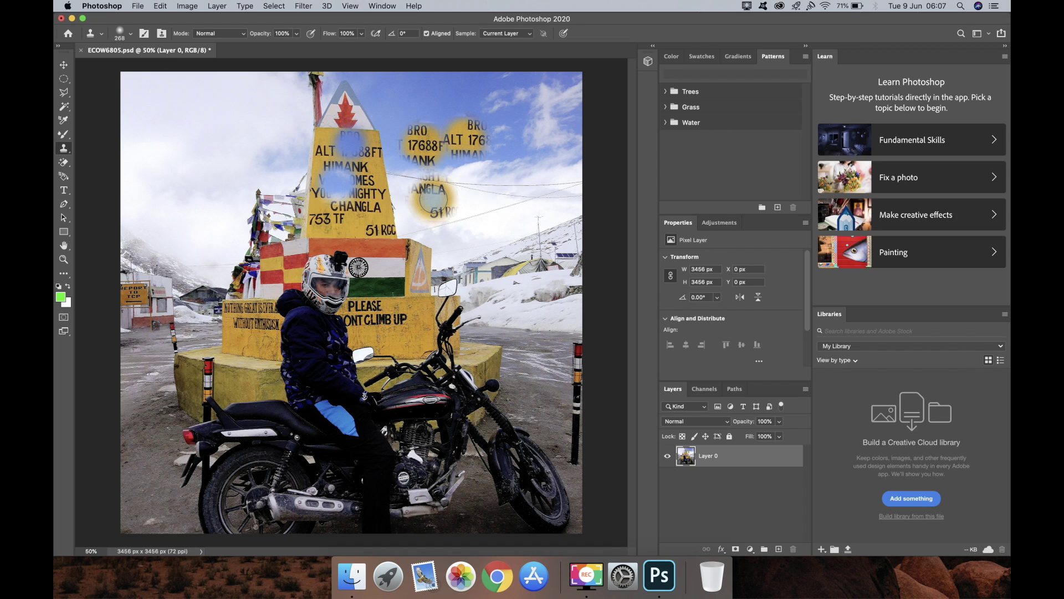
Undo the lettering copies in the sky and the sky cloned over the BRO lettering
{"action": "key", "text": "super+z"}
{"action": "key", "text": "super+z"}
{"action": "key", "text": "super+z"}
{"action": "key", "text": "super+z"}
{"action": "key", "text": "super+z"}
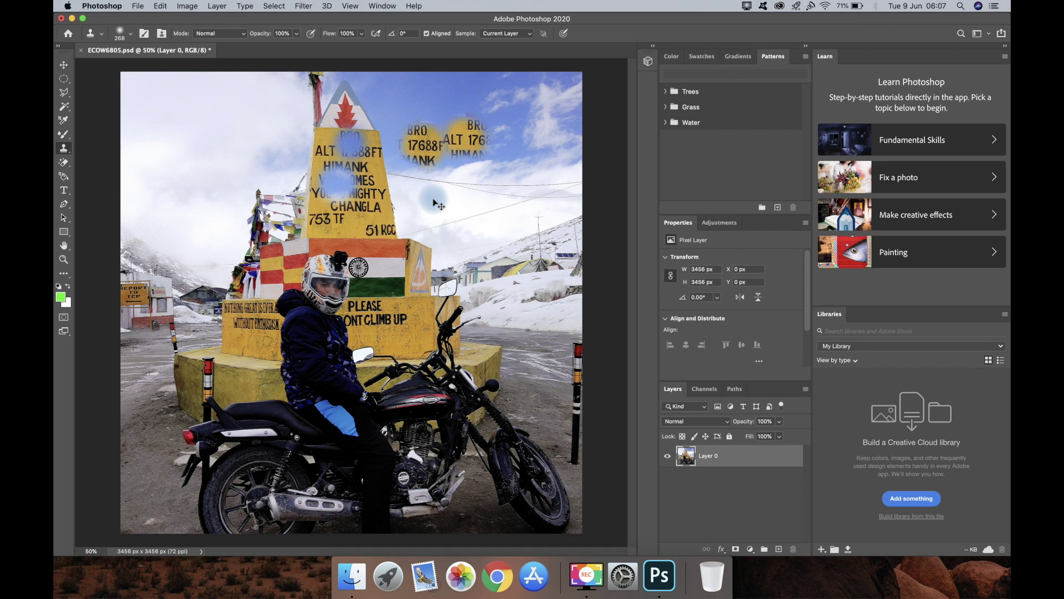
{"action": "key", "text": "super+z"}
{"action": "key", "text": "super+z"}
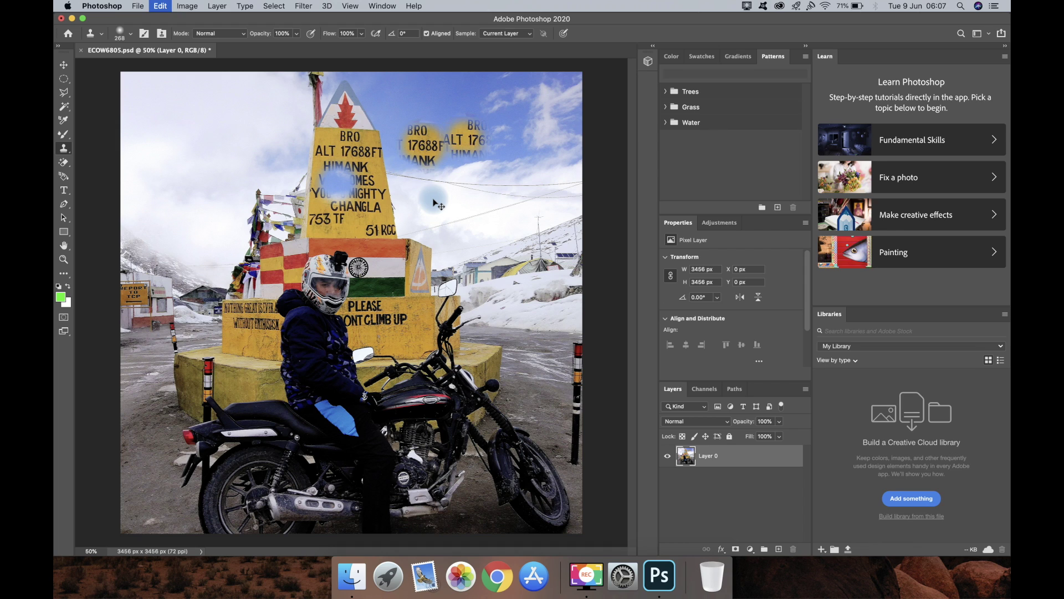
{"action": "key", "text": "super+z"}
{"action": "key", "text": "super+z"}
{"action": "key", "text": "super+z"}
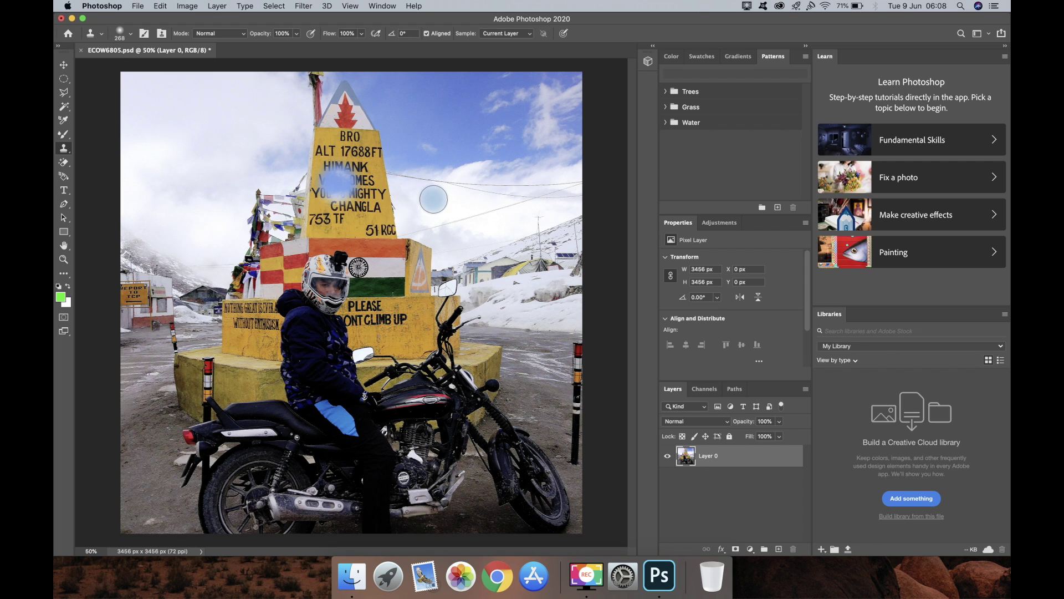
Activate the Pattern Stamp tool and set its brush size to 124 px
{"action": "right_click", "coordinate": [64, 155]}
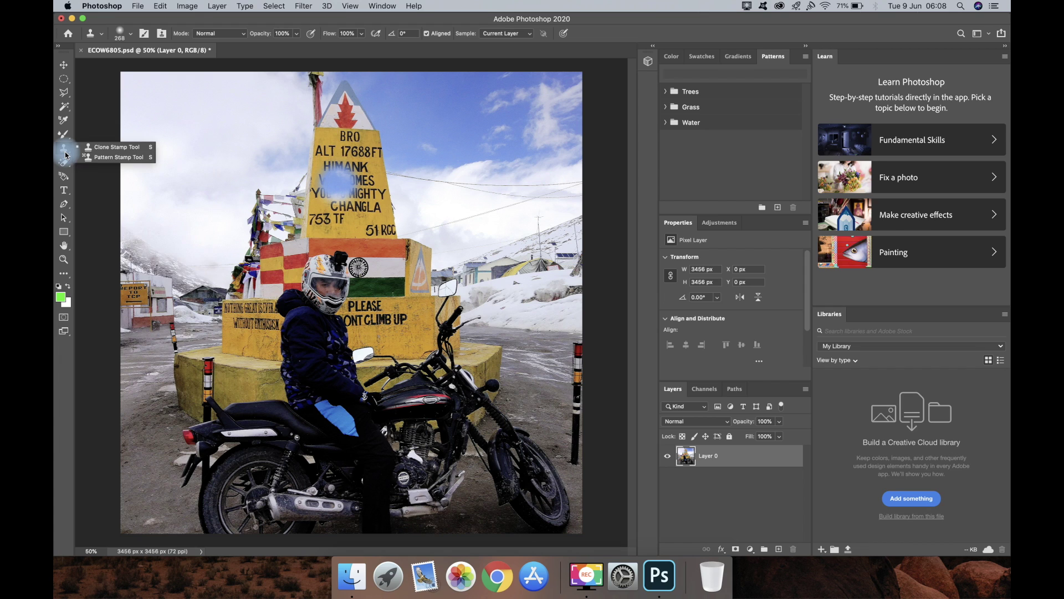
{"action": "left_click", "coordinate": [101, 158]}
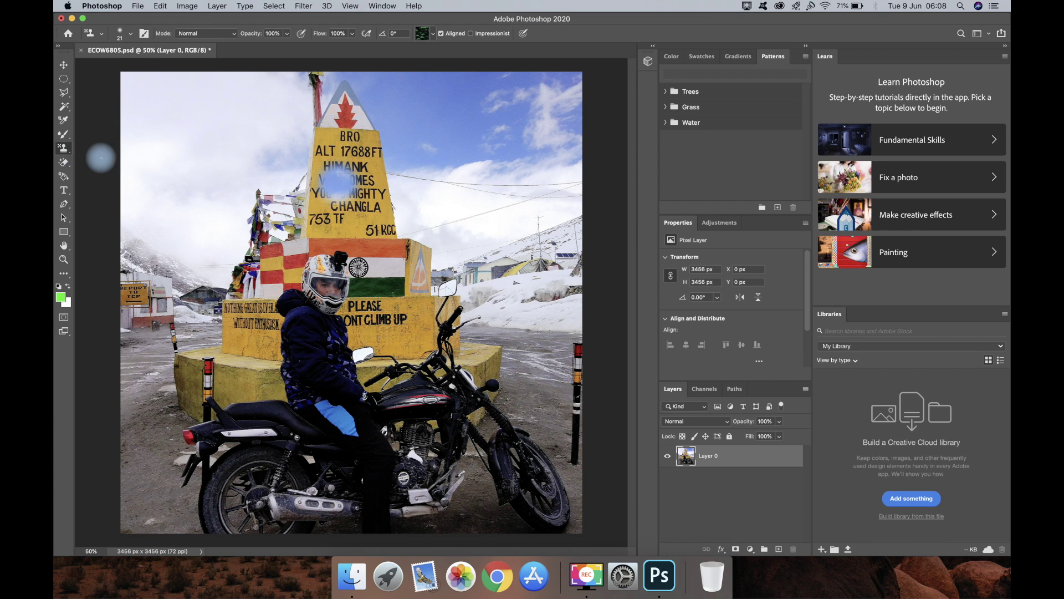
{"action": "left_click", "coordinate": [131, 33]}
{"action": "left_click_drag", "start_coordinate": [120, 66], "coordinate": [152, 68]}
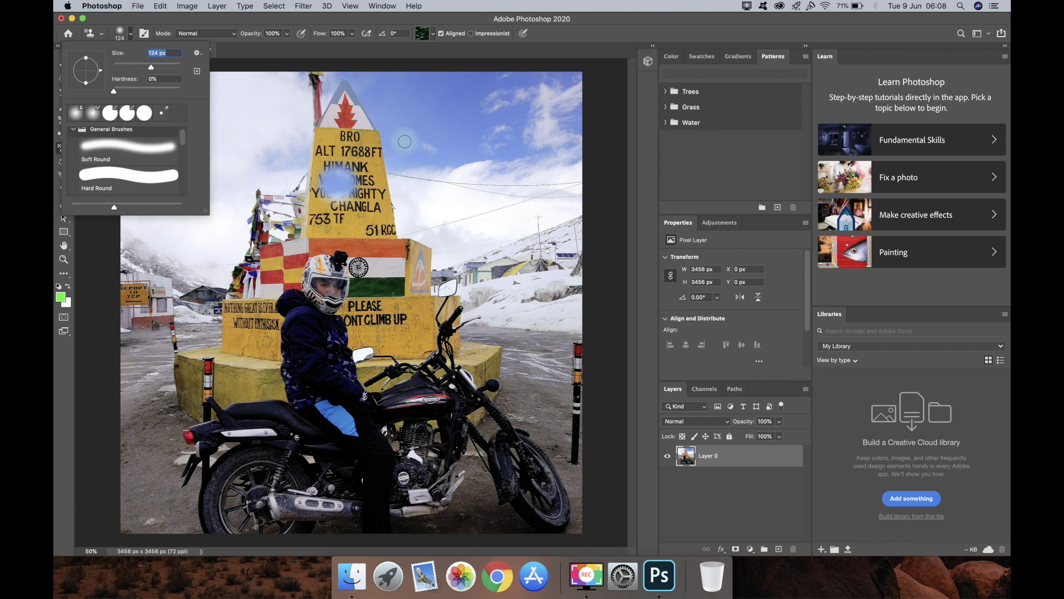
Stamp a dark tree spot in the sky, and paint the yellow Trees pattern across the sky beside the monument
{"action": "left_click", "coordinate": [404, 142]}
{"action": "left_click", "coordinate": [405, 141]}
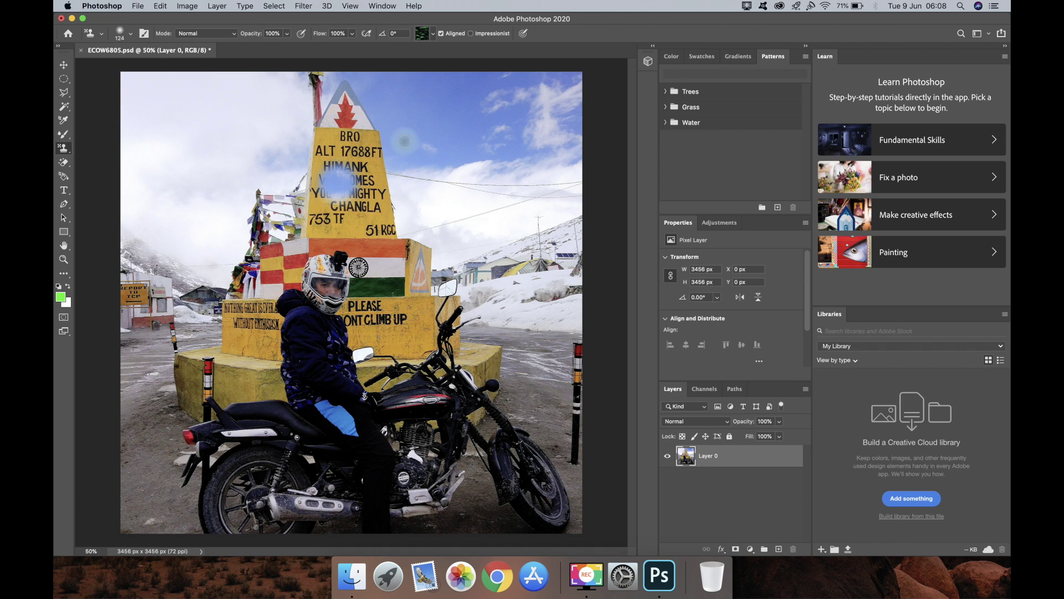
{"action": "left_click", "coordinate": [432, 35]}
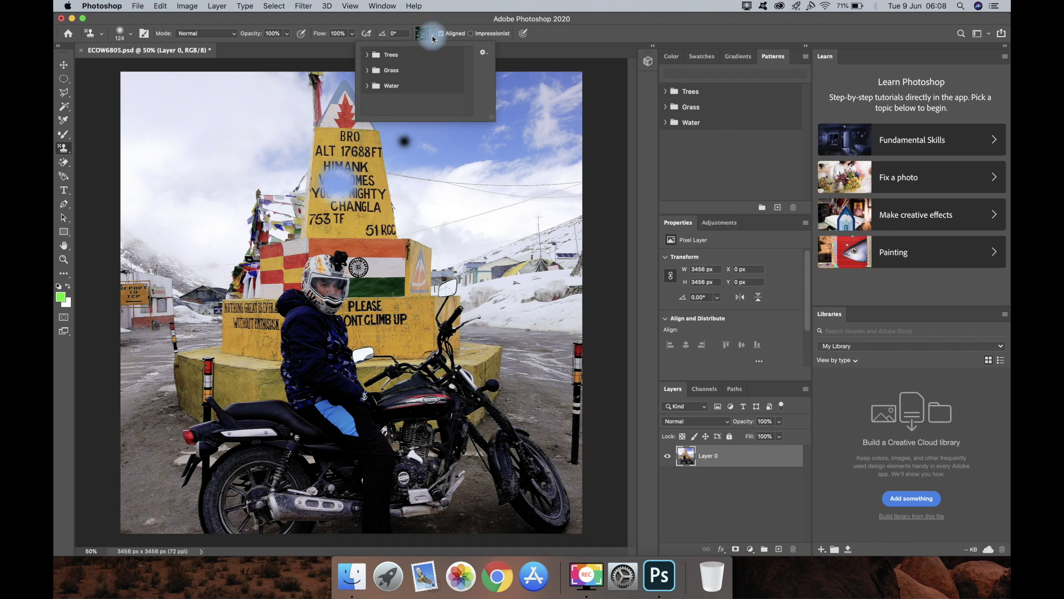
{"action": "left_click", "coordinate": [377, 56]}
{"action": "left_click", "coordinate": [414, 70]}
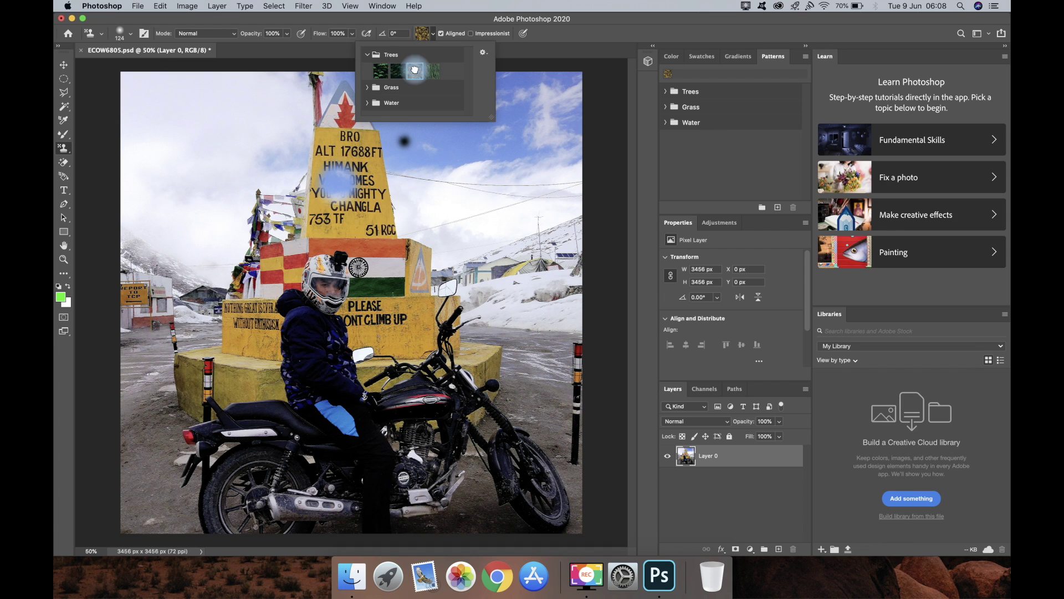
{"action": "left_click", "coordinate": [451, 141]}
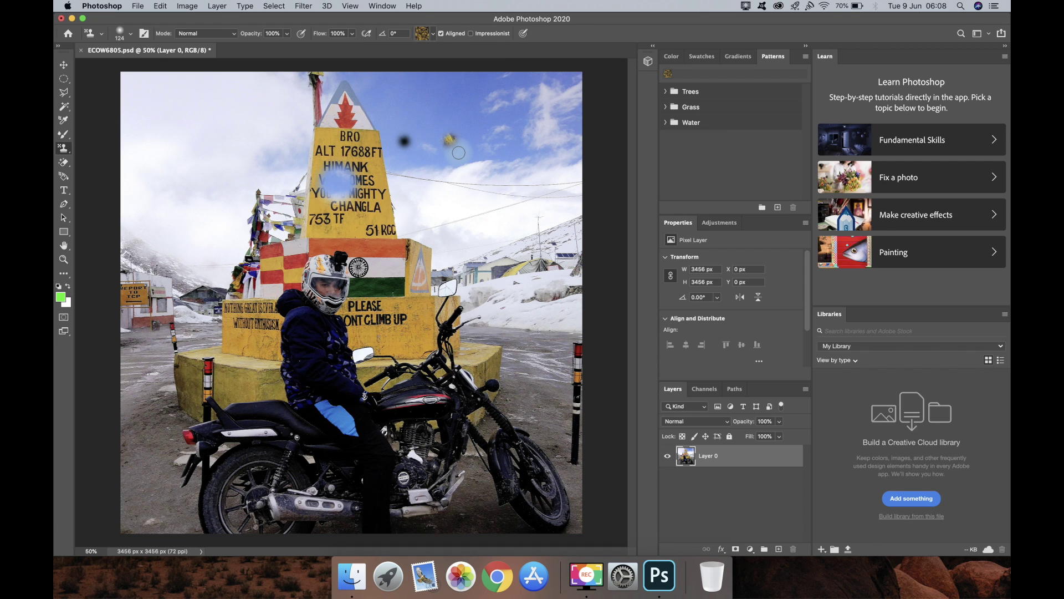
{"action": "left_click", "coordinate": [458, 153]}
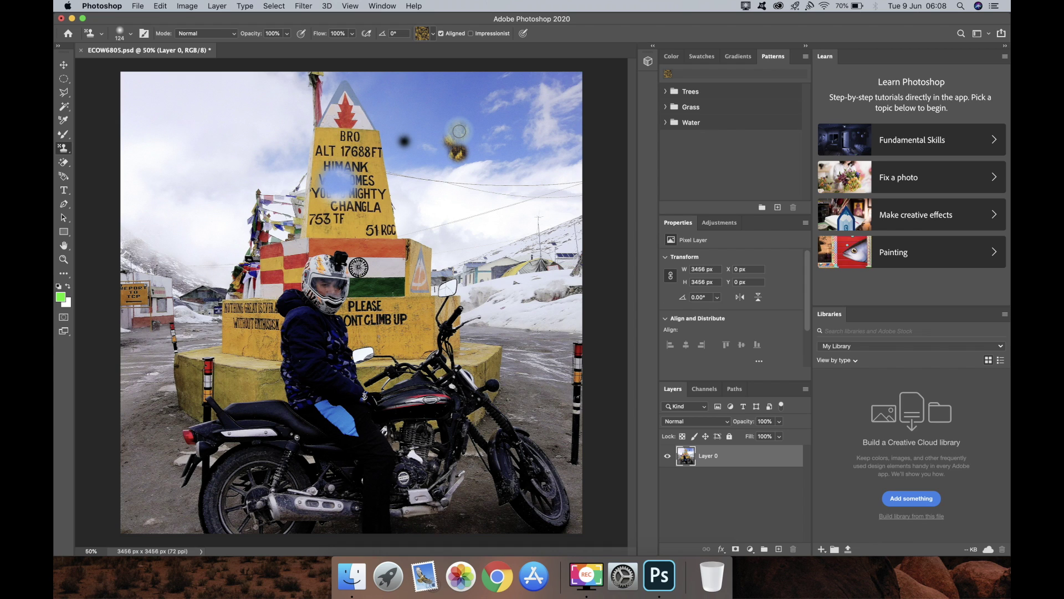
{"action": "mouse_move", "coordinate": [473, 136]}
{"action": "left_mouse_down"}
{"action": "mouse_move", "coordinate": [464, 161]}
{"action": "mouse_move", "coordinate": [456, 145]}
{"action": "mouse_move", "coordinate": [467, 134]}
{"action": "mouse_move", "coordinate": [490, 184]}
{"action": "mouse_move", "coordinate": [458, 126]}
{"action": "mouse_move", "coordinate": [501, 106]}
{"action": "mouse_move", "coordinate": [495, 119]}
{"action": "mouse_move", "coordinate": [480, 103]}
{"action": "mouse_move", "coordinate": [511, 73]}
{"action": "mouse_move", "coordinate": [503, 104]}
{"action": "mouse_move", "coordinate": [545, 71]}
{"action": "mouse_move", "coordinate": [525, 118]}
{"action": "mouse_move", "coordinate": [548, 102]}
{"action": "mouse_move", "coordinate": [494, 179]}
{"action": "mouse_move", "coordinate": [496, 190]}
{"action": "mouse_move", "coordinate": [511, 175]}
{"action": "mouse_move", "coordinate": [505, 195]}
{"action": "mouse_move", "coordinate": [587, 69]}
{"action": "mouse_move", "coordinate": [556, 89]}
{"action": "mouse_move", "coordinate": [571, 69]}
{"action": "mouse_move", "coordinate": [548, 75]}
{"action": "mouse_move", "coordinate": [518, 158]}
{"action": "mouse_move", "coordinate": [535, 190]}
{"action": "mouse_move", "coordinate": [583, 115]}
{"action": "mouse_move", "coordinate": [568, 183]}
{"action": "mouse_move", "coordinate": [557, 134]}
{"action": "mouse_move", "coordinate": [551, 180]}
{"action": "mouse_move", "coordinate": [530, 123]}
{"action": "mouse_move", "coordinate": [486, 83]}
{"action": "mouse_move", "coordinate": [443, 91]}
{"action": "mouse_move", "coordinate": [480, 191]}
{"action": "mouse_move", "coordinate": [532, 176]}
{"action": "mouse_move", "coordinate": [542, 149]}
{"action": "mouse_move", "coordinate": [449, 62]}
{"action": "left_mouse_up"}
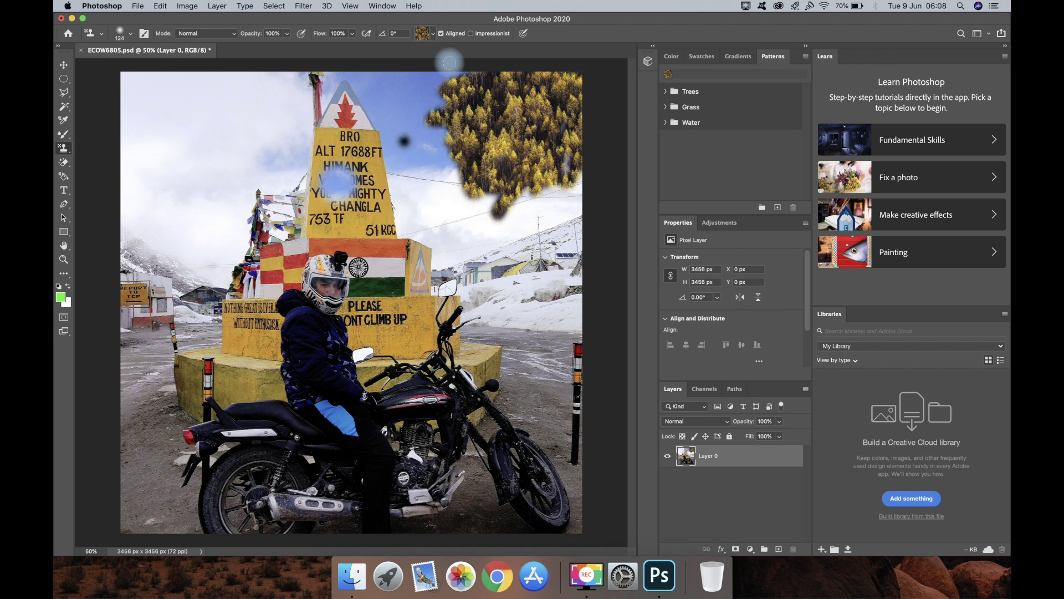
Choose the first blue Water pattern and paint it over the yellow trees in the sky
{"action": "left_click", "coordinate": [433, 35]}
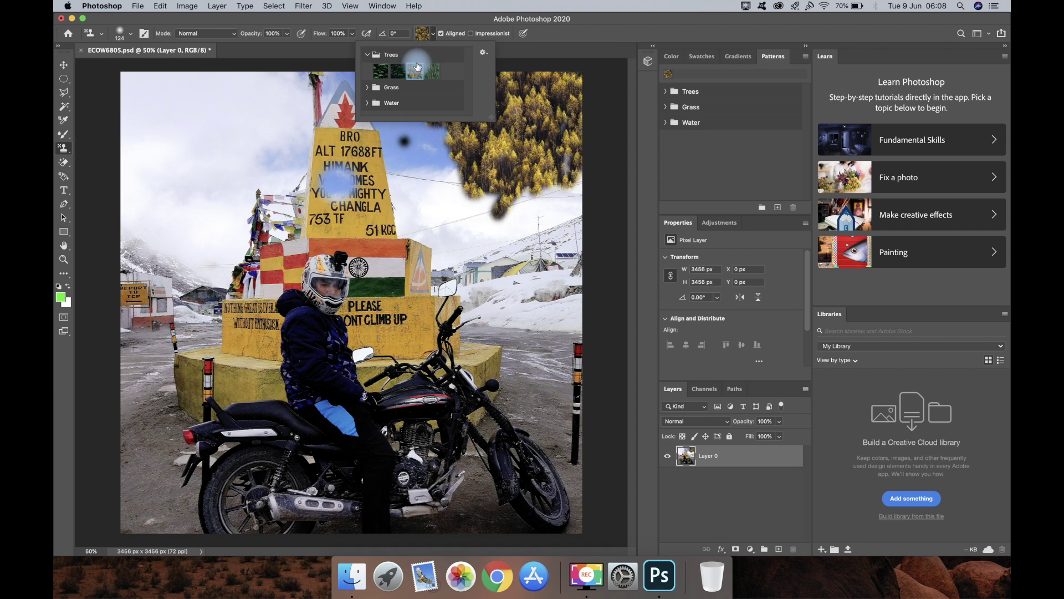
{"action": "left_click", "coordinate": [366, 102]}
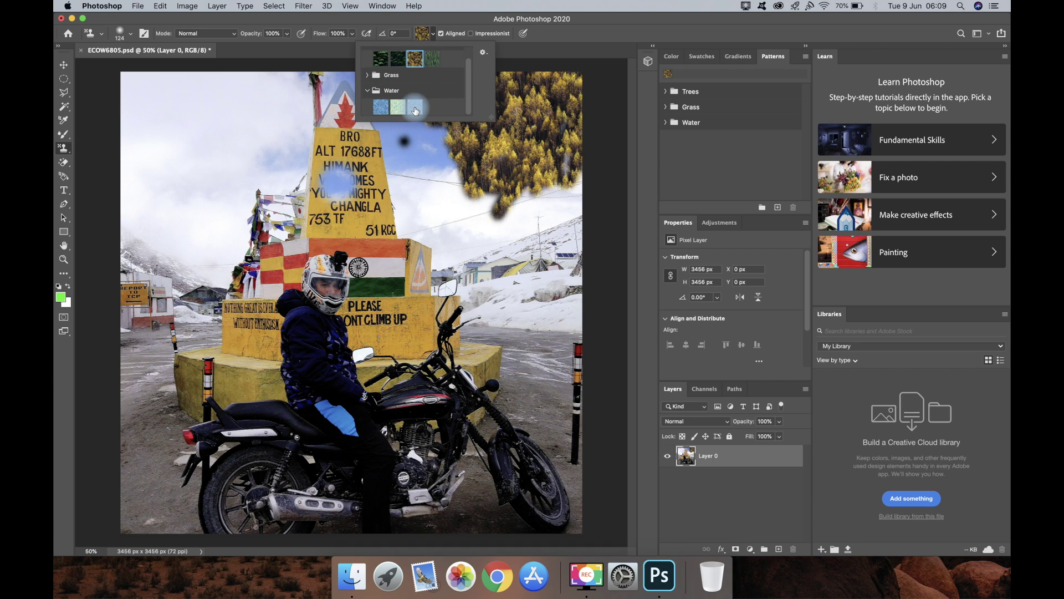
{"action": "left_click", "coordinate": [431, 157]}
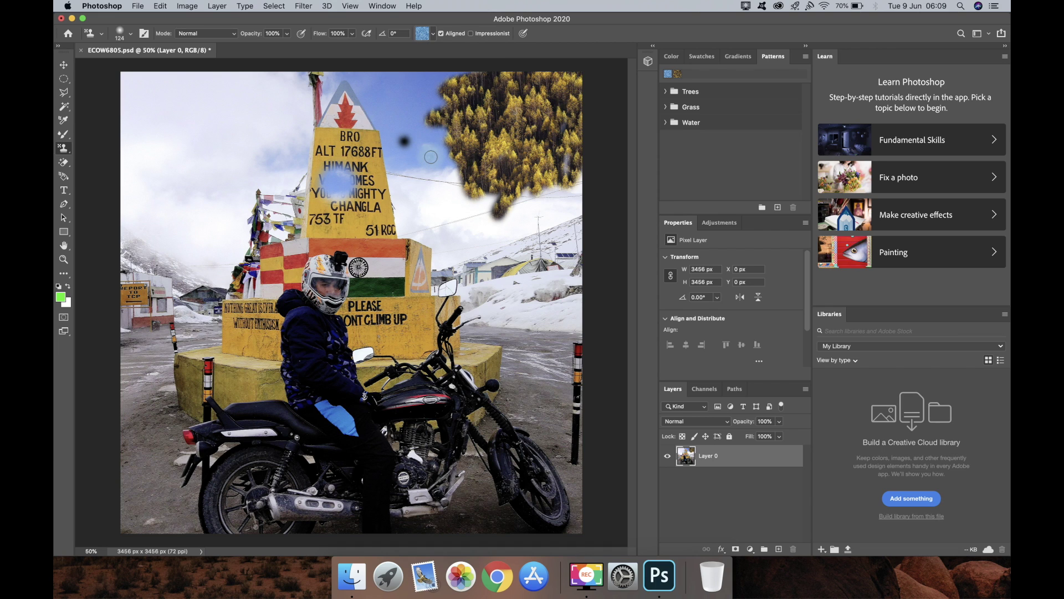
{"action": "mouse_move", "coordinate": [431, 143]}
{"action": "left_mouse_down"}
{"action": "mouse_move", "coordinate": [527, 114]}
{"action": "mouse_move", "coordinate": [536, 126]}
{"action": "mouse_move", "coordinate": [503, 147]}
{"action": "mouse_move", "coordinate": [477, 191]}
{"action": "mouse_move", "coordinate": [507, 165]}
{"action": "mouse_move", "coordinate": [523, 177]}
{"action": "mouse_move", "coordinate": [541, 163]}
{"action": "mouse_move", "coordinate": [504, 107]}
{"action": "mouse_move", "coordinate": [573, 88]}
{"action": "mouse_move", "coordinate": [550, 92]}
{"action": "mouse_move", "coordinate": [538, 118]}
{"action": "mouse_move", "coordinate": [530, 89]}
{"action": "mouse_move", "coordinate": [552, 111]}
{"action": "mouse_move", "coordinate": [534, 133]}
{"action": "mouse_move", "coordinate": [530, 110]}
{"action": "mouse_move", "coordinate": [446, 142]}
{"action": "mouse_move", "coordinate": [450, 156]}
{"action": "mouse_move", "coordinate": [485, 95]}
{"action": "mouse_move", "coordinate": [436, 140]}
{"action": "mouse_move", "coordinate": [460, 143]}
{"action": "mouse_move", "coordinate": [438, 177]}
{"action": "mouse_move", "coordinate": [489, 103]}
{"action": "left_mouse_up"}
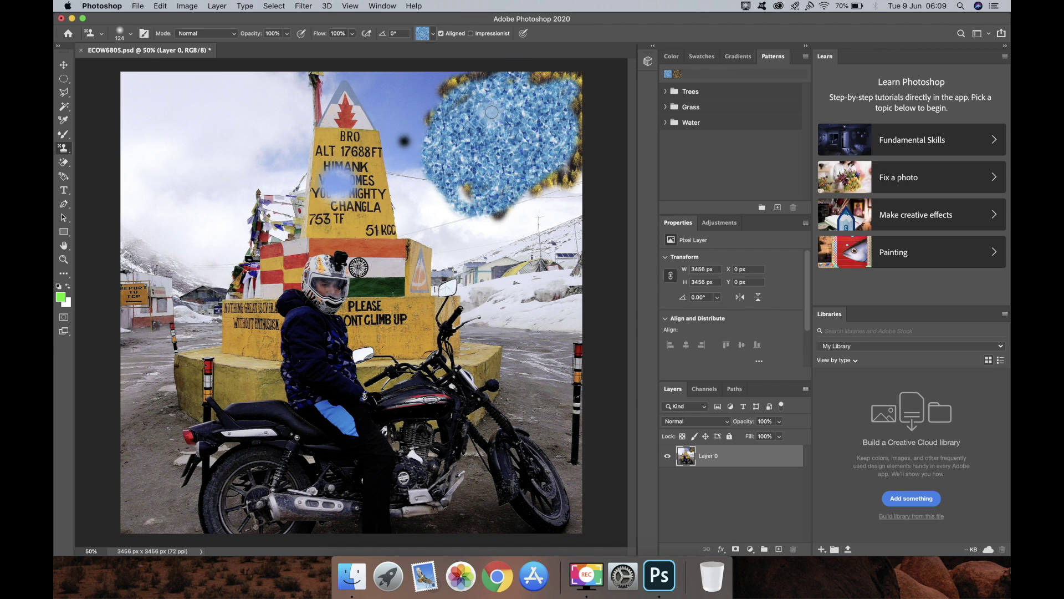
Try the green, leafy and dry Grass patterns as a fill over the whole photo
{"action": "left_click", "coordinate": [667, 108]}
{"action": "left_click", "coordinate": [756, 131]}
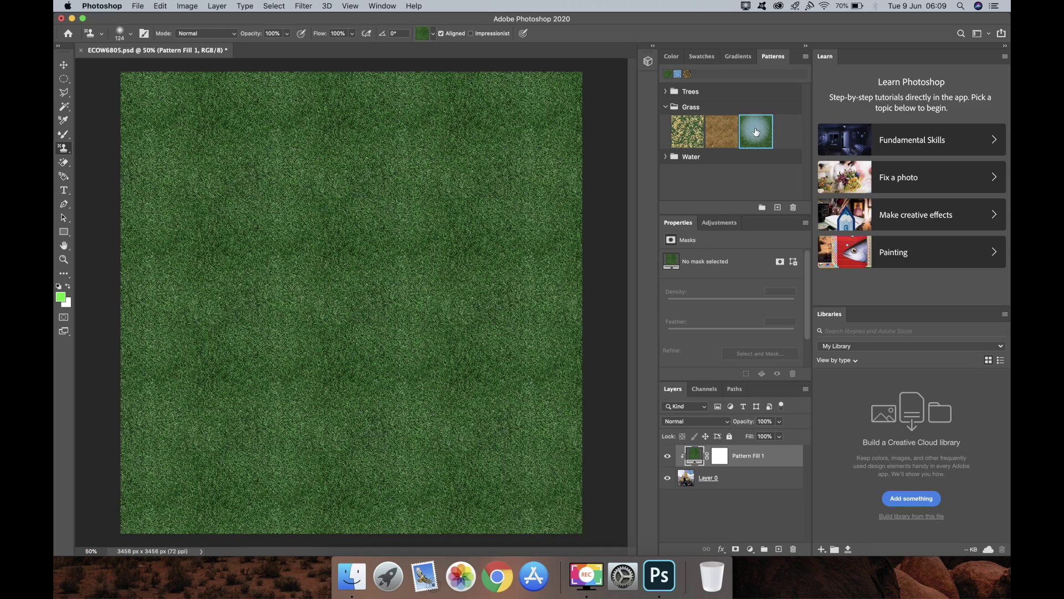
{"action": "left_click", "coordinate": [685, 126]}
{"action": "left_click", "coordinate": [721, 128]}
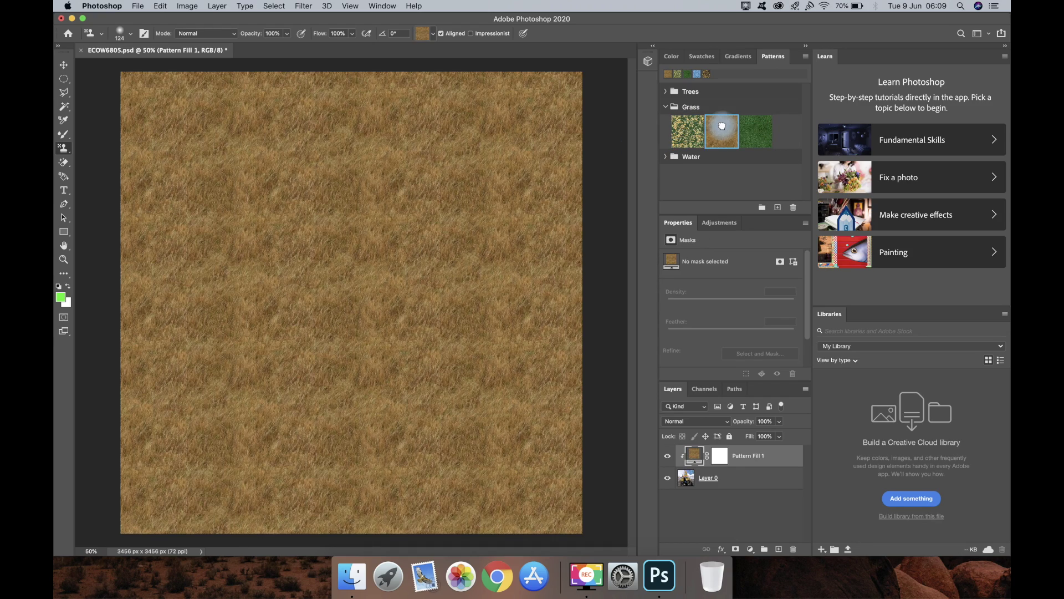
{"action": "left_click", "coordinate": [670, 157]}
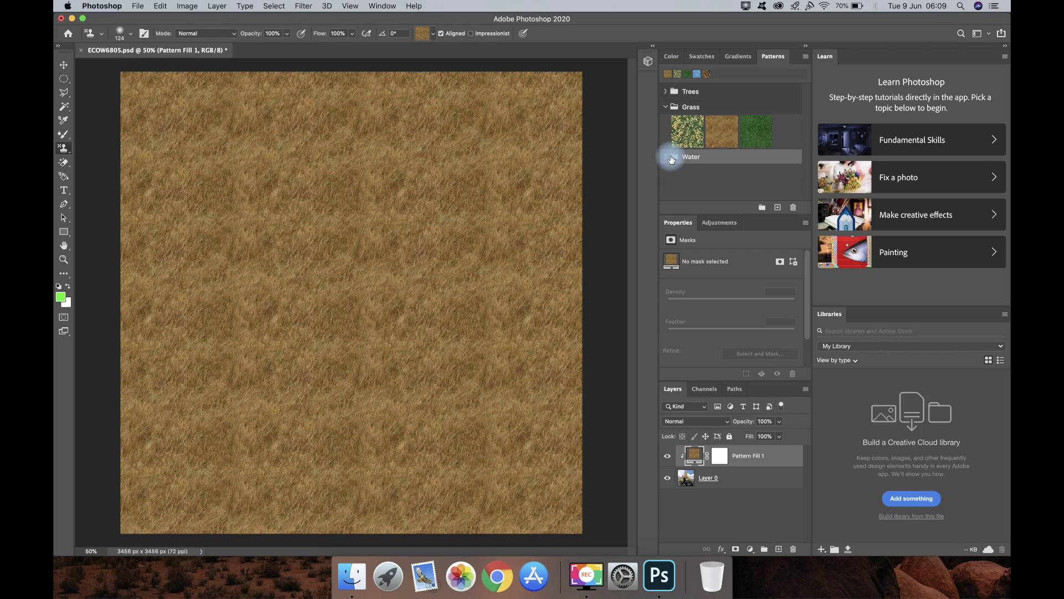
{"action": "left_click", "coordinate": [692, 136]}
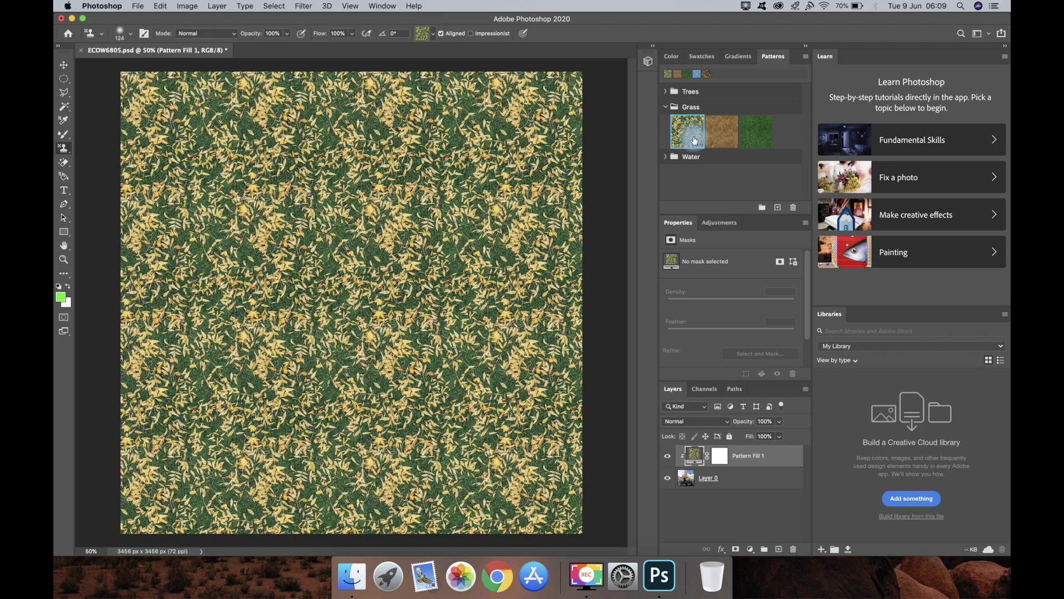
Undo the Grass pattern fills covering the photo
{"action": "key", "text": "super+z"}
{"action": "key", "text": "super+z"}
{"action": "key", "text": "super+z"}
{"action": "key", "text": "super+z"}
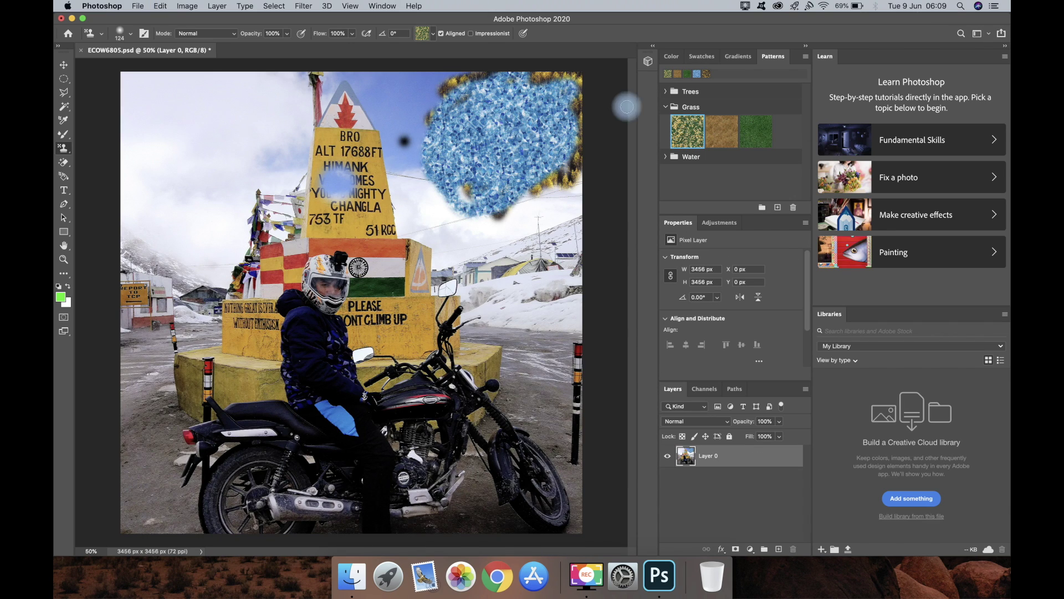
Choose the green Grass pattern and stamp it over the water texture and the surrounding sky
{"action": "left_click", "coordinate": [435, 35]}
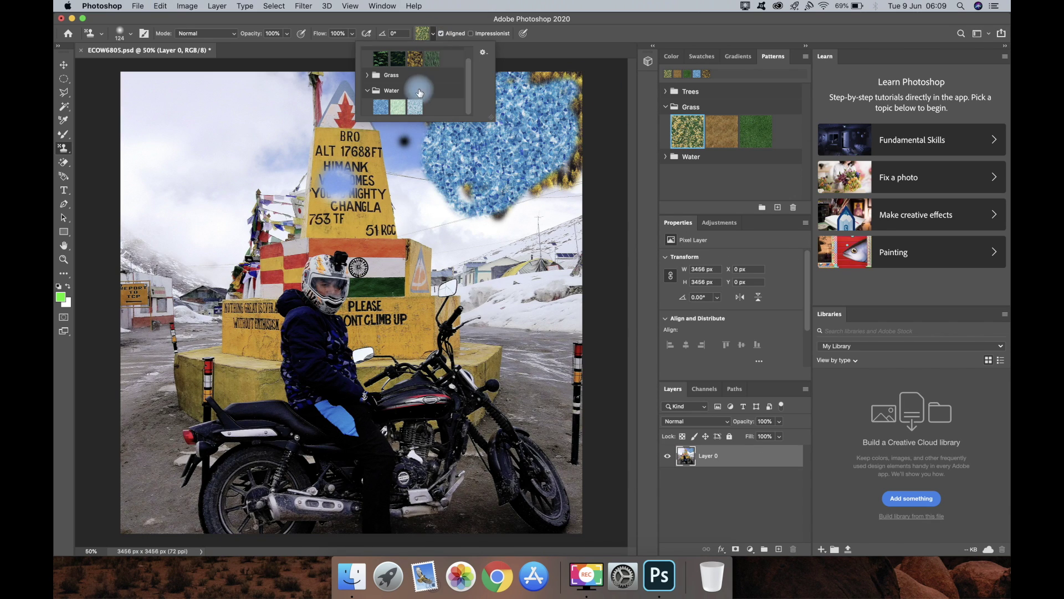
{"action": "left_click", "coordinate": [368, 75]}
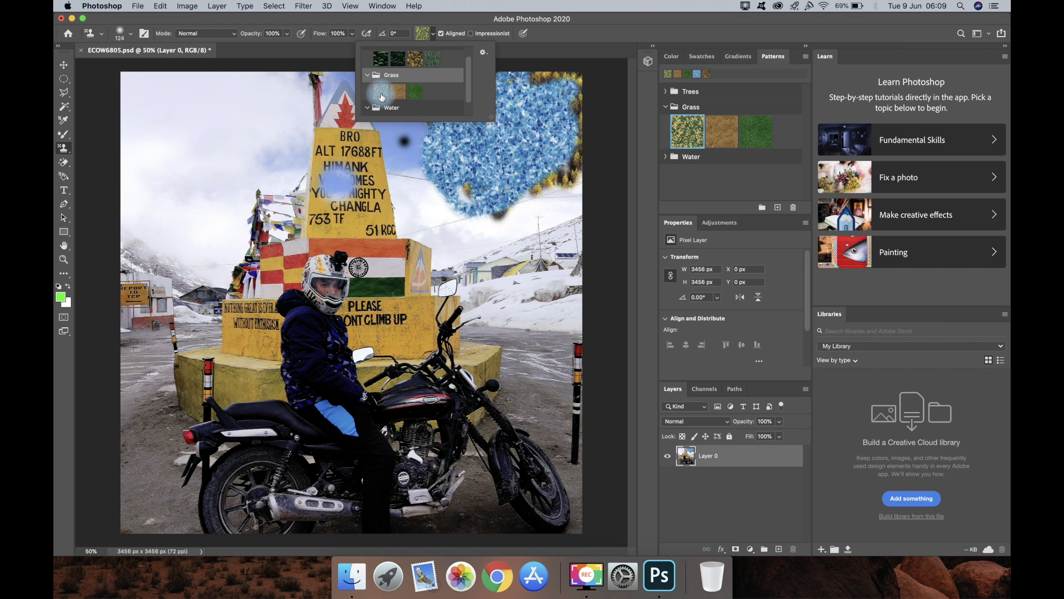
{"action": "left_click", "coordinate": [414, 91]}
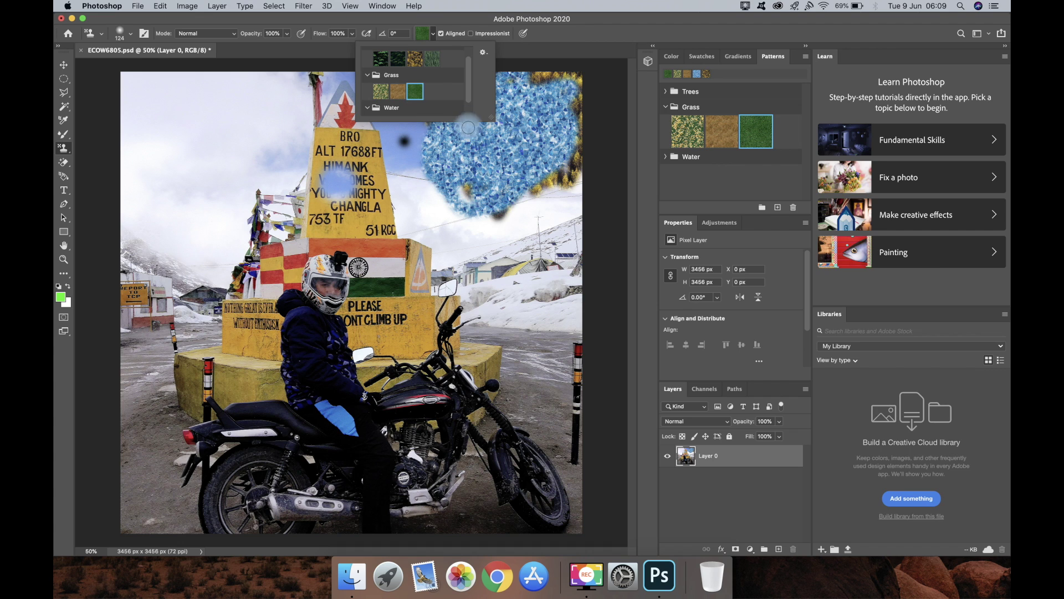
{"action": "left_click_drag", "start_coordinate": [470, 142], "coordinate": [494, 165]}
{"action": "mouse_move", "coordinate": [511, 114]}
{"action": "left_mouse_down"}
{"action": "mouse_move", "coordinate": [548, 124]}
{"action": "mouse_move", "coordinate": [539, 174]}
{"action": "mouse_move", "coordinate": [531, 159]}
{"action": "mouse_move", "coordinate": [508, 176]}
{"action": "mouse_move", "coordinate": [502, 123]}
{"action": "mouse_move", "coordinate": [501, 147]}
{"action": "mouse_move", "coordinate": [504, 138]}
{"action": "mouse_move", "coordinate": [486, 139]}
{"action": "mouse_move", "coordinate": [513, 112]}
{"action": "mouse_move", "coordinate": [486, 142]}
{"action": "mouse_move", "coordinate": [446, 149]}
{"action": "mouse_move", "coordinate": [453, 155]}
{"action": "mouse_move", "coordinate": [425, 132]}
{"action": "mouse_move", "coordinate": [450, 121]}
{"action": "mouse_move", "coordinate": [419, 169]}
{"action": "mouse_move", "coordinate": [499, 96]}
{"action": "left_mouse_up"}
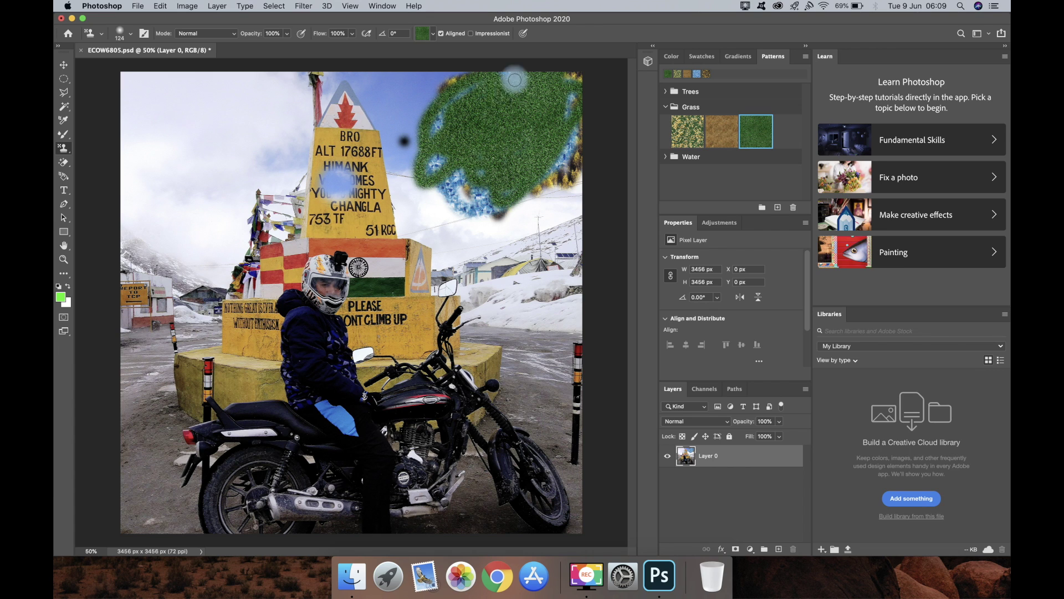
{"action": "mouse_move", "coordinate": [492, 124]}
{"action": "left_mouse_down"}
{"action": "mouse_move", "coordinate": [468, 166]}
{"action": "mouse_move", "coordinate": [447, 175]}
{"action": "mouse_move", "coordinate": [455, 127]}
{"action": "mouse_move", "coordinate": [433, 122]}
{"action": "mouse_move", "coordinate": [434, 98]}
{"action": "mouse_move", "coordinate": [414, 76]}
{"action": "mouse_move", "coordinate": [450, 79]}
{"action": "mouse_move", "coordinate": [413, 96]}
{"action": "mouse_move", "coordinate": [504, 96]}
{"action": "mouse_move", "coordinate": [544, 143]}
{"action": "mouse_move", "coordinate": [567, 100]}
{"action": "mouse_move", "coordinate": [573, 113]}
{"action": "mouse_move", "coordinate": [578, 83]}
{"action": "mouse_move", "coordinate": [554, 210]}
{"action": "mouse_move", "coordinate": [565, 146]}
{"action": "mouse_move", "coordinate": [551, 192]}
{"action": "mouse_move", "coordinate": [580, 160]}
{"action": "left_mouse_up"}
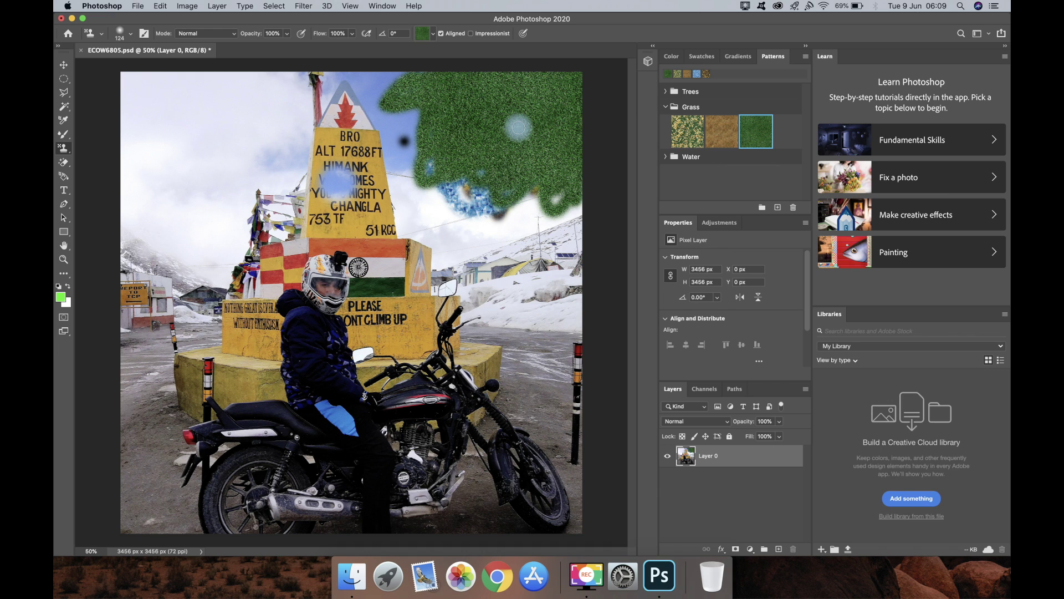
Undo all the grass, water and tree pattern strokes in the sky
{"action": "key", "text": "super+z"}
{"action": "key", "text": "super+z"}
{"action": "key", "text": "super+z"}
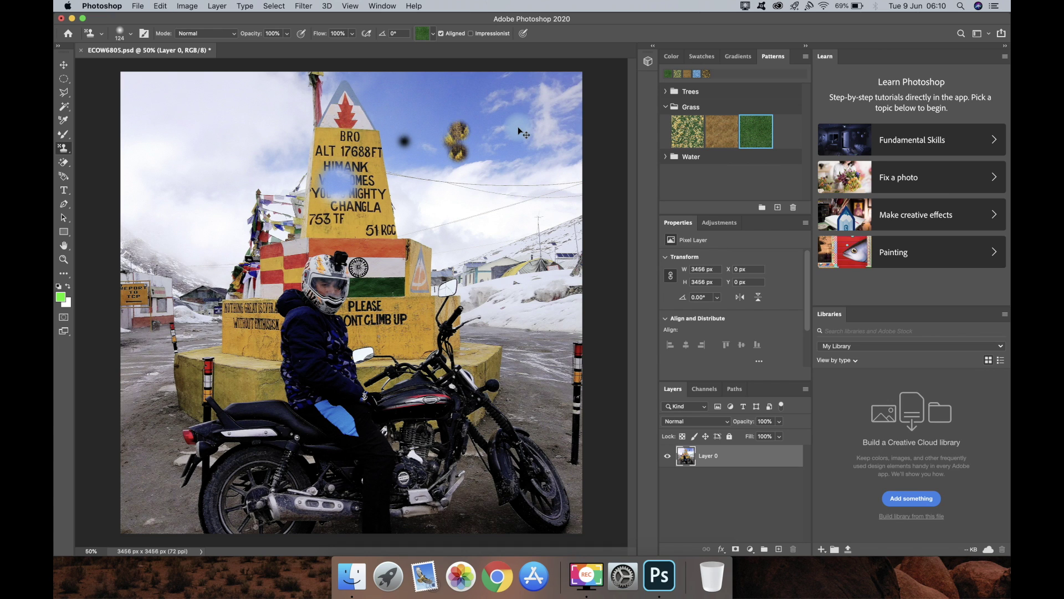
{"action": "key", "text": "super+z"}
{"action": "key", "text": "super+z"}
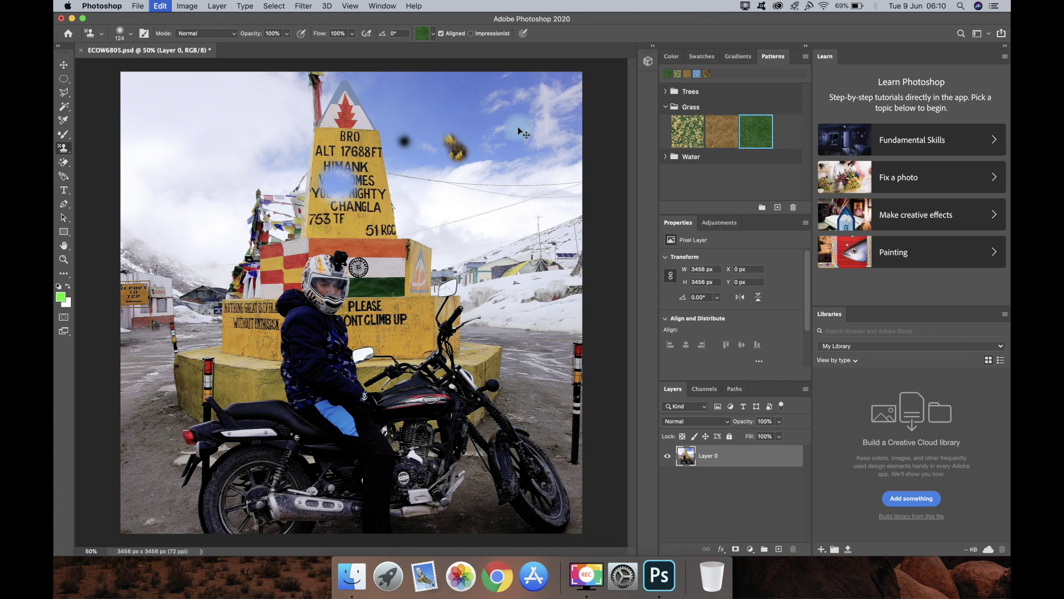
{"action": "key", "text": "super+z"}
{"action": "key", "text": "super+z"}
{"action": "key", "text": "super+z"}
{"action": "key", "text": "super+z"}
{"action": "key", "text": "super+z"}
{"action": "key", "text": "super+z"}
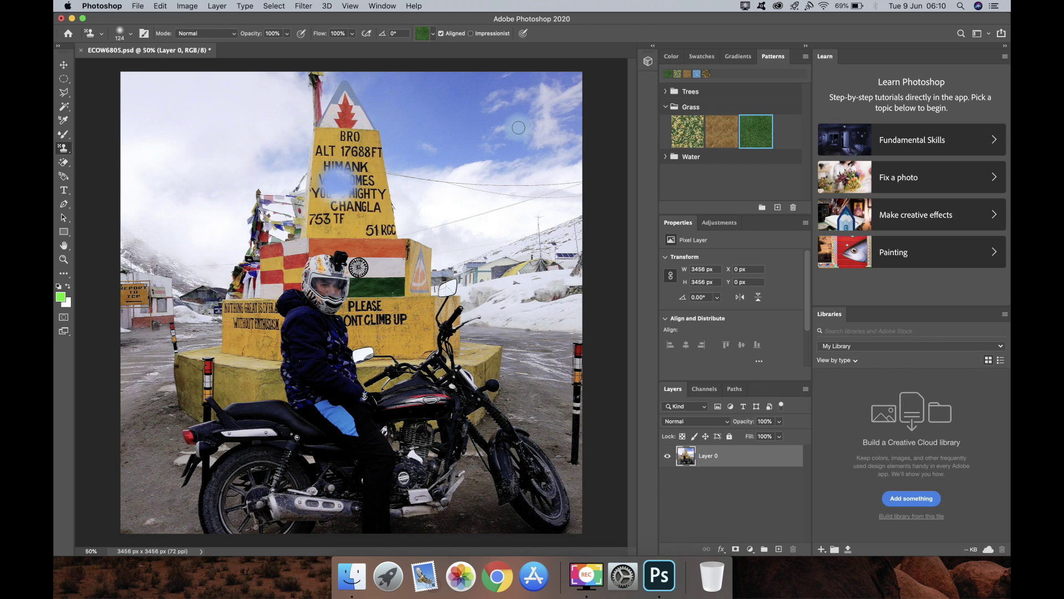
Try the Eraser tool at 111 px on the upper monument and the sky beside it, and undo the erasing
{"action": "left_click", "coordinate": [65, 156]}
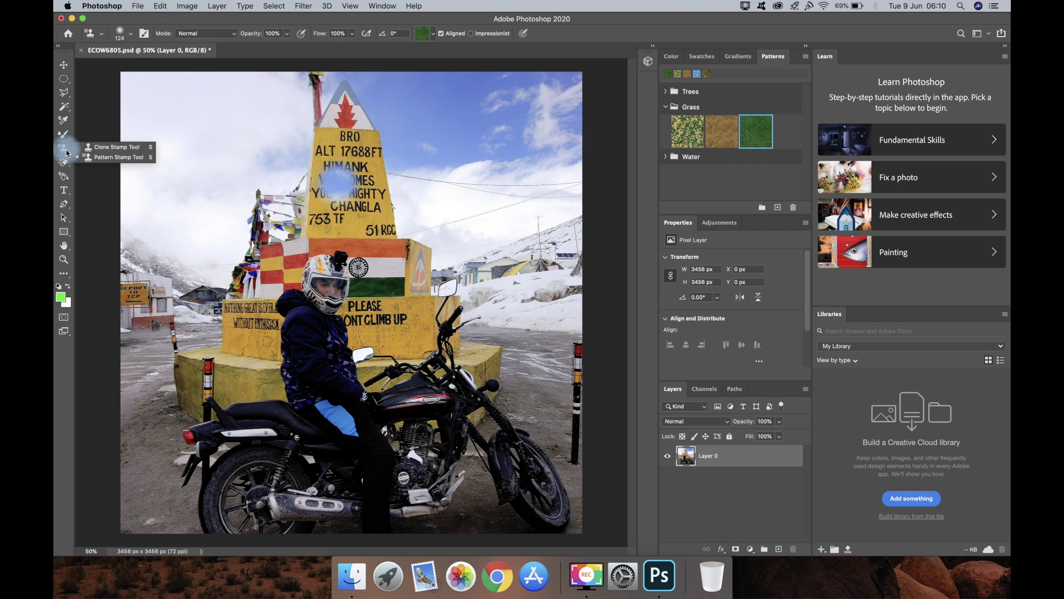
{"action": "left_click", "coordinate": [65, 162]}
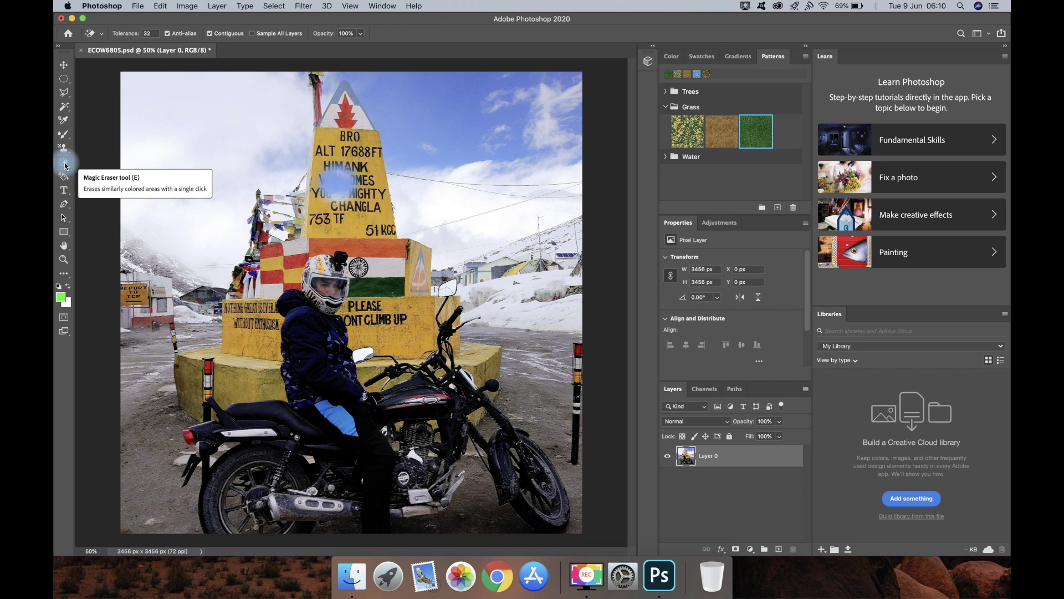
{"action": "left_click", "coordinate": [65, 165]}
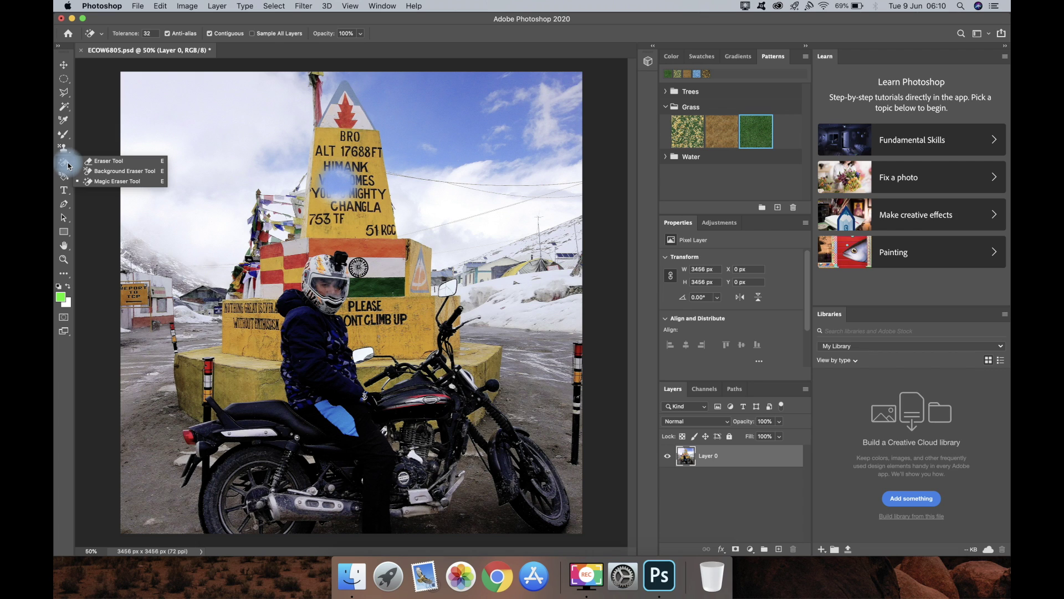
{"action": "left_click", "coordinate": [106, 161]}
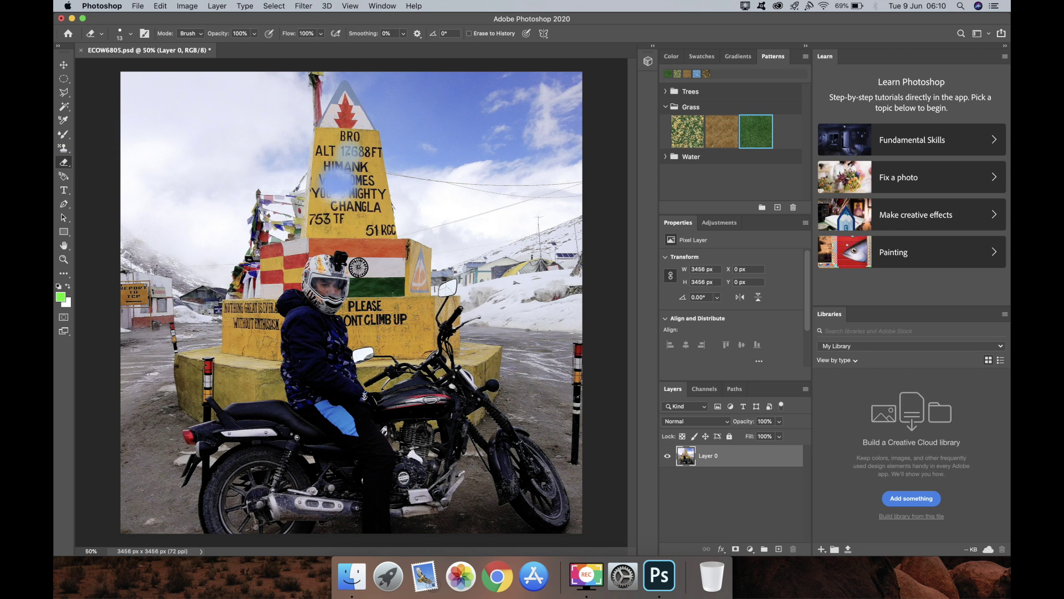
{"action": "left_click", "coordinate": [128, 37]}
{"action": "left_click_drag", "start_coordinate": [122, 71], "coordinate": [150, 71]}
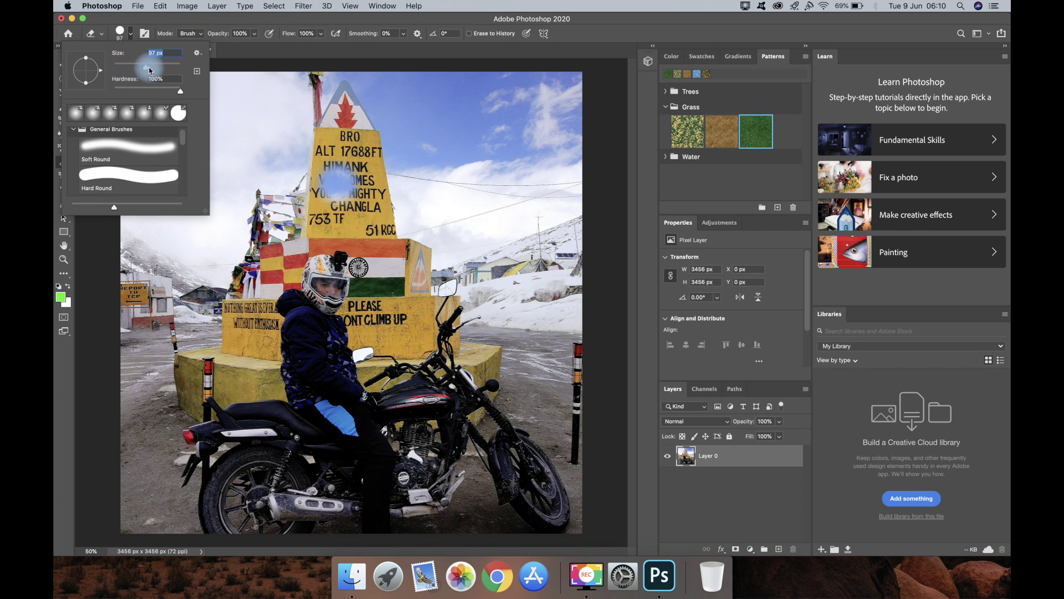
{"action": "mouse_move", "coordinate": [344, 157]}
{"action": "left_mouse_down"}
{"action": "mouse_move", "coordinate": [349, 206]}
{"action": "mouse_move", "coordinate": [334, 164]}
{"action": "mouse_move", "coordinate": [365, 158]}
{"action": "mouse_move", "coordinate": [336, 184]}
{"action": "mouse_move", "coordinate": [337, 155]}
{"action": "mouse_move", "coordinate": [288, 173]}
{"action": "mouse_move", "coordinate": [266, 162]}
{"action": "mouse_move", "coordinate": [295, 122]}
{"action": "mouse_move", "coordinate": [362, 92]}
{"action": "mouse_move", "coordinate": [353, 88]}
{"action": "mouse_move", "coordinate": [309, 100]}
{"action": "mouse_move", "coordinate": [303, 152]}
{"action": "mouse_move", "coordinate": [305, 190]}
{"action": "left_mouse_up"}
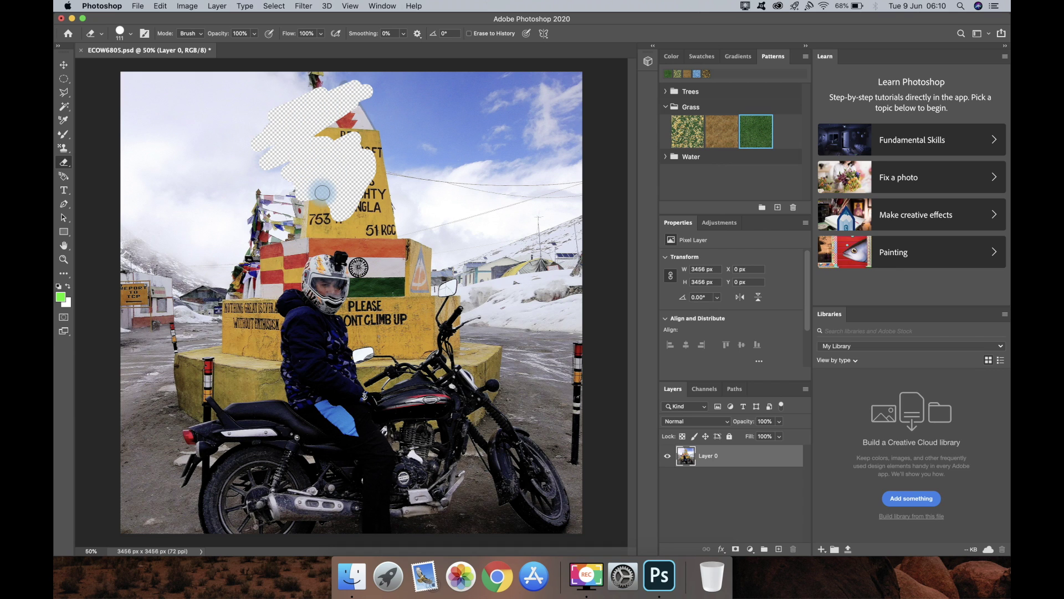
{"action": "key", "text": "super+z"}
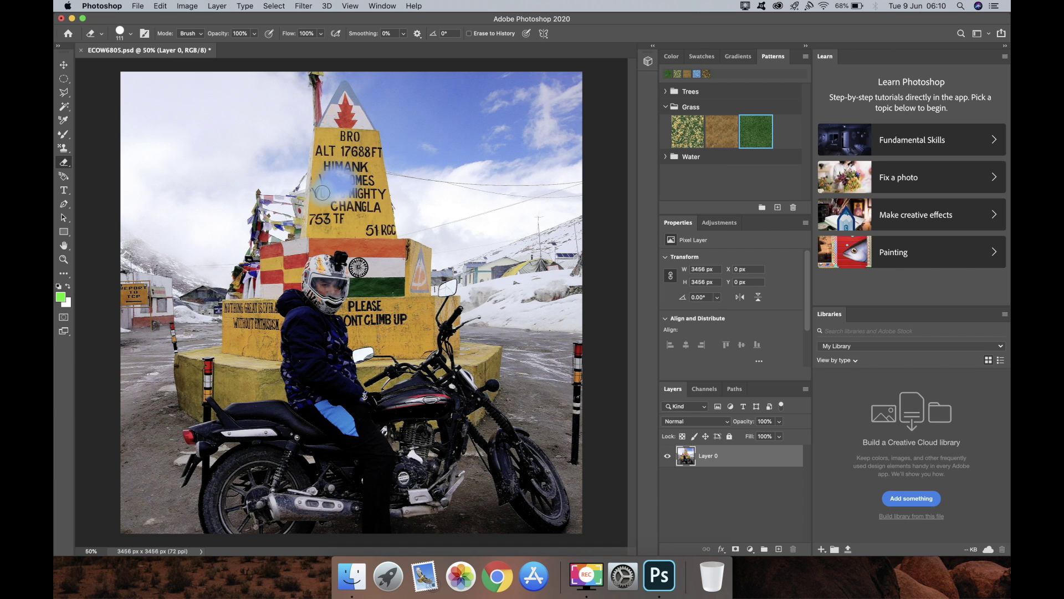
Erase the upper monument and the sky beside its flags with the Background Eraser at 189 px
{"action": "right_click", "coordinate": [64, 164]}
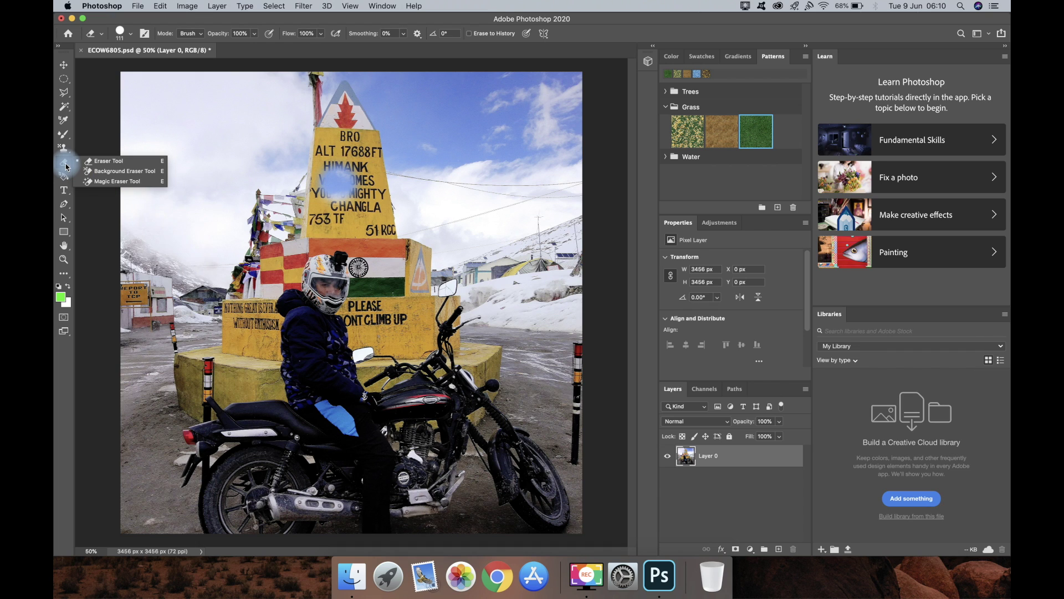
{"action": "left_click", "coordinate": [115, 174]}
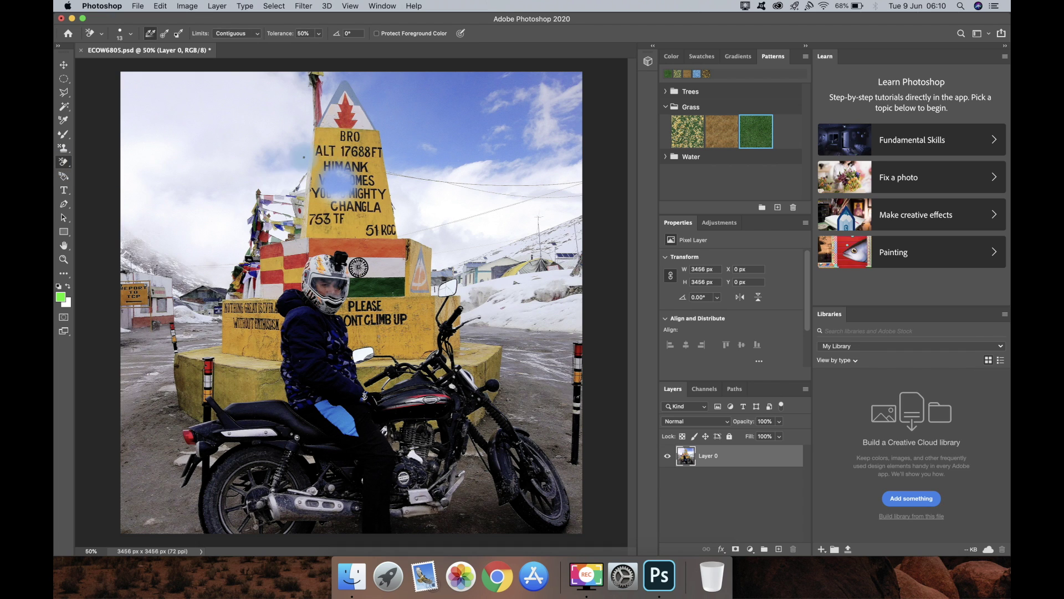
{"action": "left_click", "coordinate": [131, 35]}
{"action": "left_click_drag", "start_coordinate": [78, 64], "coordinate": [147, 64]}
{"action": "left_click", "coordinate": [300, 152]}
{"action": "mouse_move", "coordinate": [361, 137]}
{"action": "left_mouse_down"}
{"action": "mouse_move", "coordinate": [280, 178]}
{"action": "mouse_move", "coordinate": [360, 147]}
{"action": "mouse_move", "coordinate": [344, 188]}
{"action": "mouse_move", "coordinate": [354, 209]}
{"action": "mouse_move", "coordinate": [310, 207]}
{"action": "mouse_move", "coordinate": [261, 236]}
{"action": "mouse_move", "coordinate": [241, 224]}
{"action": "mouse_move", "coordinate": [252, 208]}
{"action": "mouse_move", "coordinate": [269, 217]}
{"action": "left_mouse_up"}
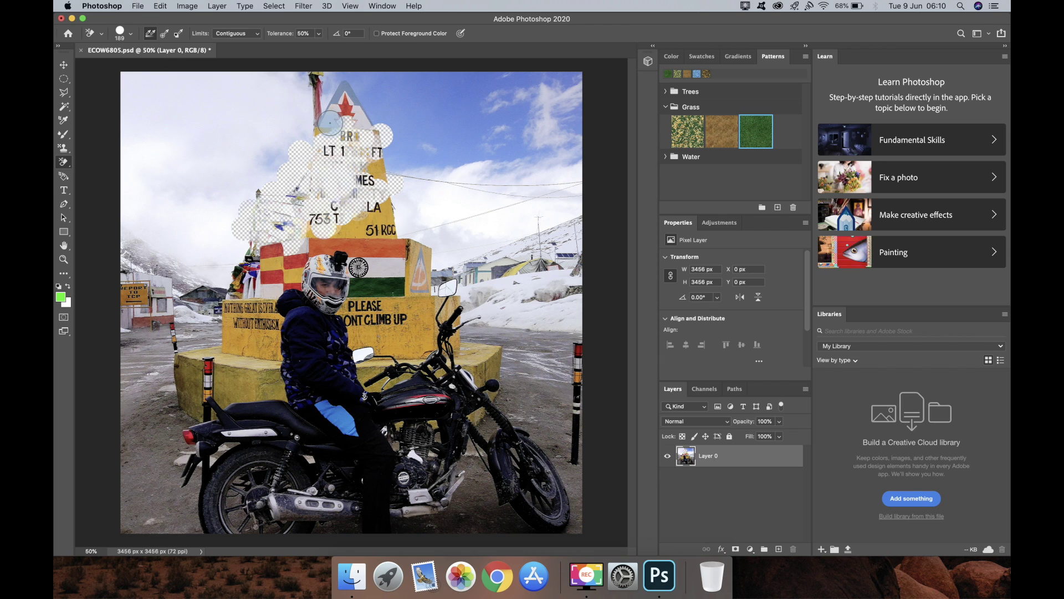
{"action": "mouse_move", "coordinate": [250, 161]}
{"action": "left_mouse_down"}
{"action": "mouse_move", "coordinate": [233, 208]}
{"action": "mouse_move", "coordinate": [240, 220]}
{"action": "mouse_move", "coordinate": [201, 228]}
{"action": "mouse_move", "coordinate": [225, 233]}
{"action": "mouse_move", "coordinate": [224, 250]}
{"action": "mouse_move", "coordinate": [229, 228]}
{"action": "left_mouse_up"}
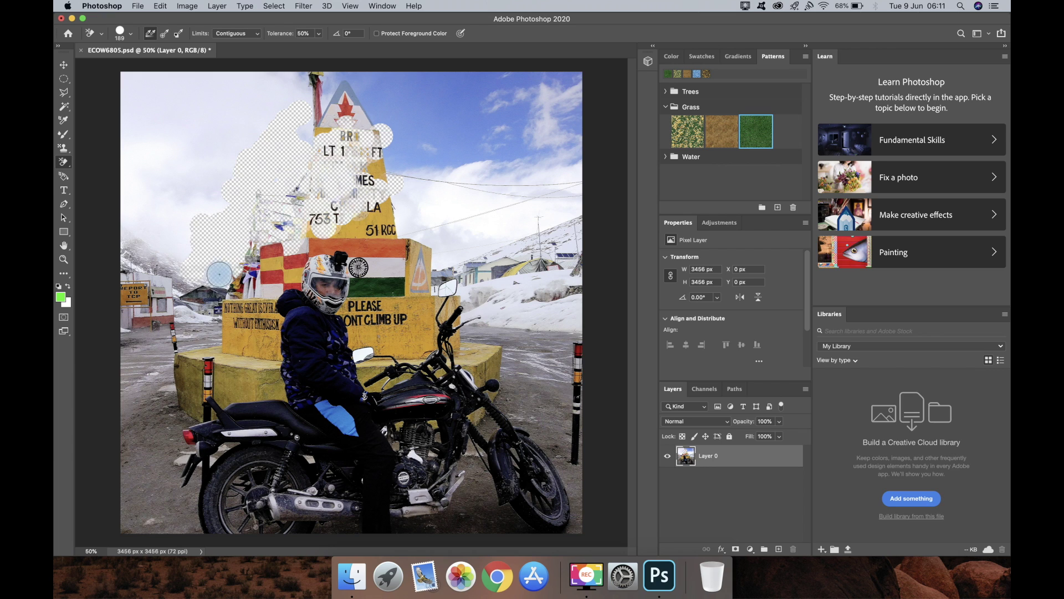
{"action": "mouse_move", "coordinate": [252, 105]}
{"action": "left_mouse_down"}
{"action": "mouse_move", "coordinate": [243, 109]}
{"action": "mouse_move", "coordinate": [292, 115]}
{"action": "mouse_move", "coordinate": [289, 135]}
{"action": "left_mouse_up"}
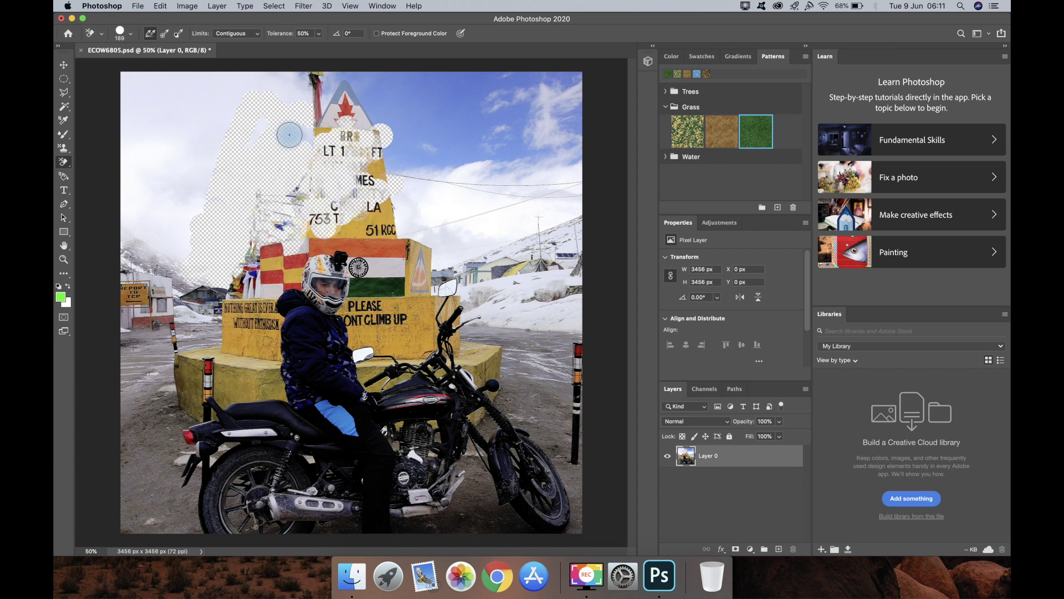
Erase part of the motorcycle's engine and front with the Background Eraser, and undo all the background erasing
{"action": "mouse_move", "coordinate": [463, 426]}
{"action": "left_mouse_down"}
{"action": "mouse_move", "coordinate": [465, 394]}
{"action": "mouse_move", "coordinate": [441, 502]}
{"action": "mouse_move", "coordinate": [431, 460]}
{"action": "mouse_move", "coordinate": [429, 417]}
{"action": "left_mouse_up"}
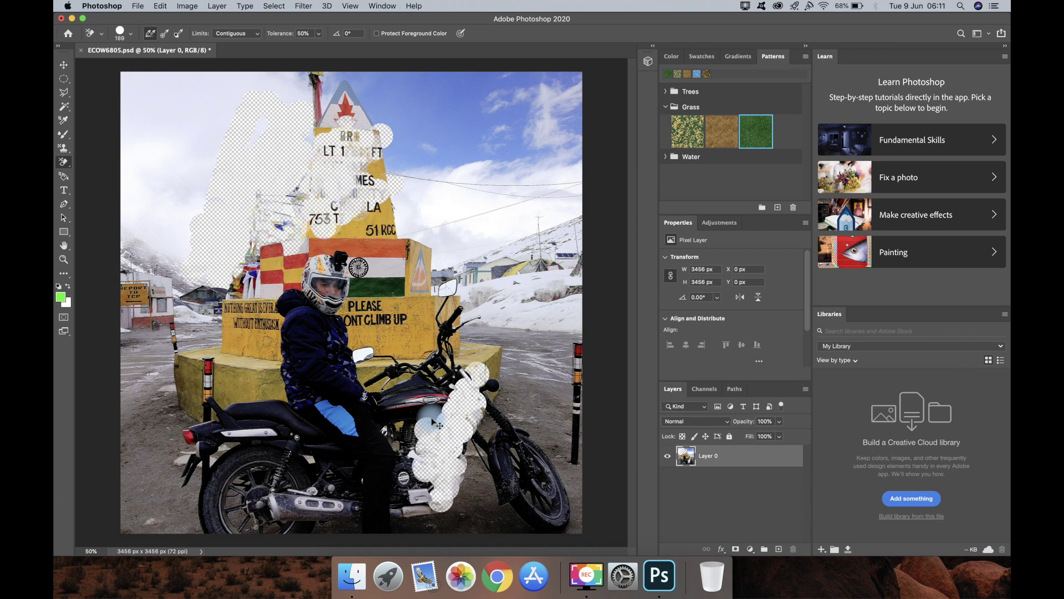
{"action": "key", "text": "super+z"}
{"action": "key", "text": "super+z"}
{"action": "key", "text": "super+z"}
{"action": "key", "text": "super+z"}
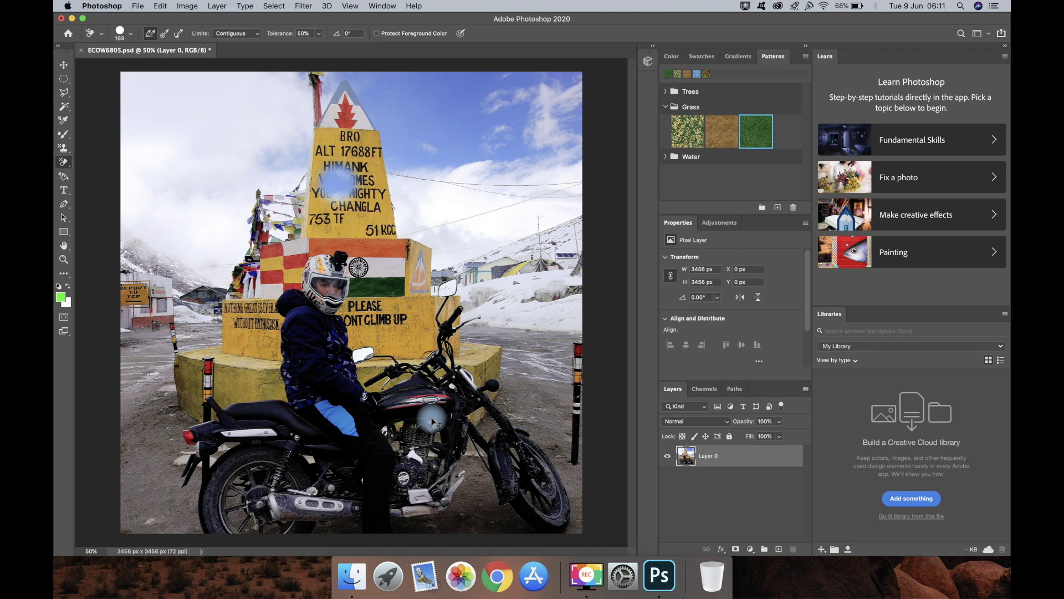
Erase the sky on both sides of the monument with the Magic Eraser at tolerance 32
{"action": "key", "text": "z"}
{"action": "key", "text": "e"}
{"action": "right_click", "coordinate": [65, 165]}
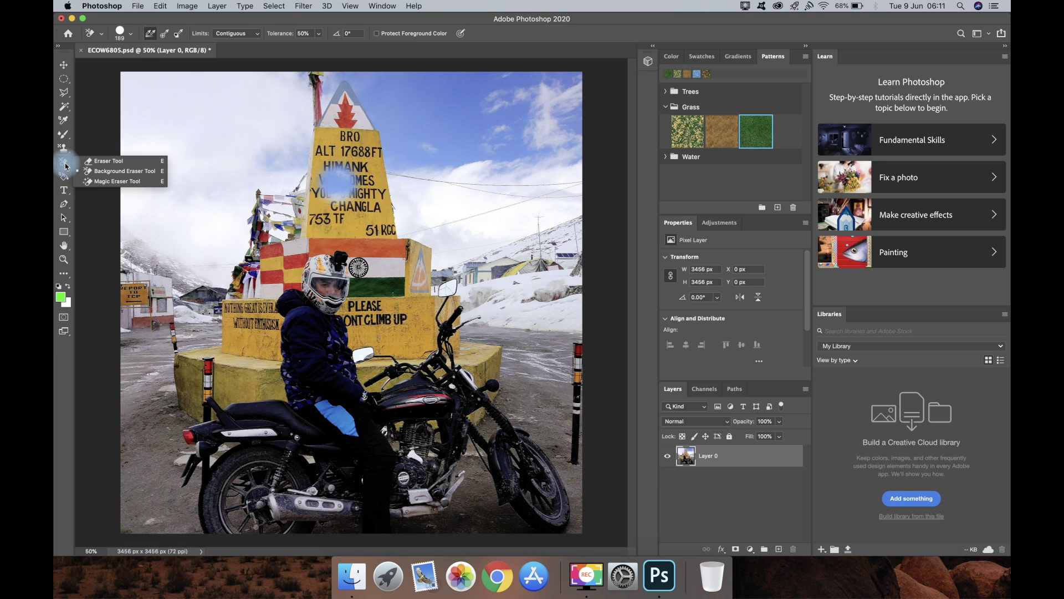
{"action": "left_click", "coordinate": [105, 180]}
{"action": "left_click", "coordinate": [212, 169]}
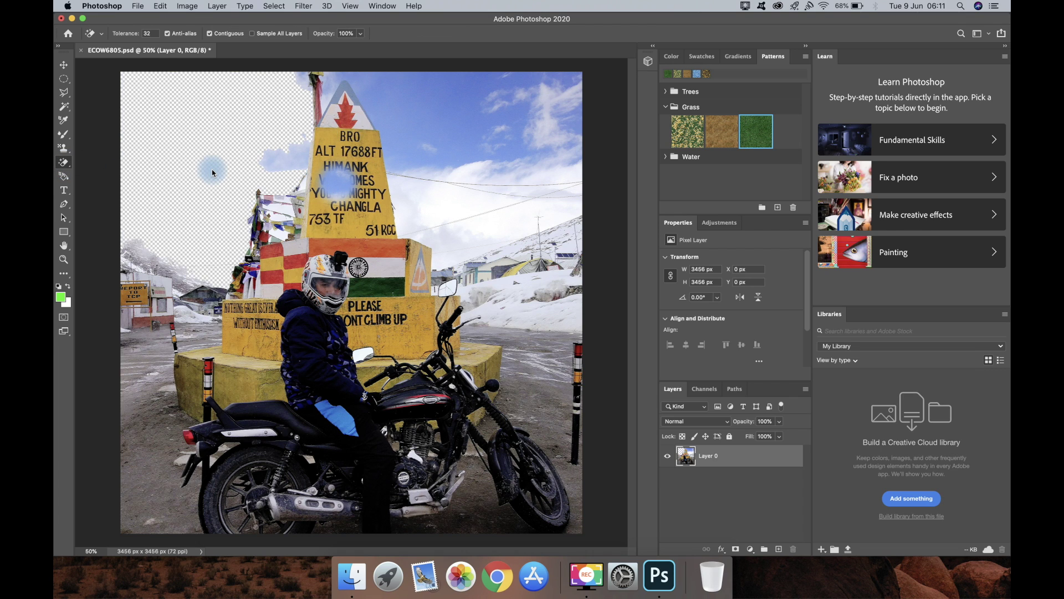
{"action": "left_click", "coordinate": [470, 113]}
{"action": "left_click", "coordinate": [490, 191]}
{"action": "left_click", "coordinate": [559, 154]}
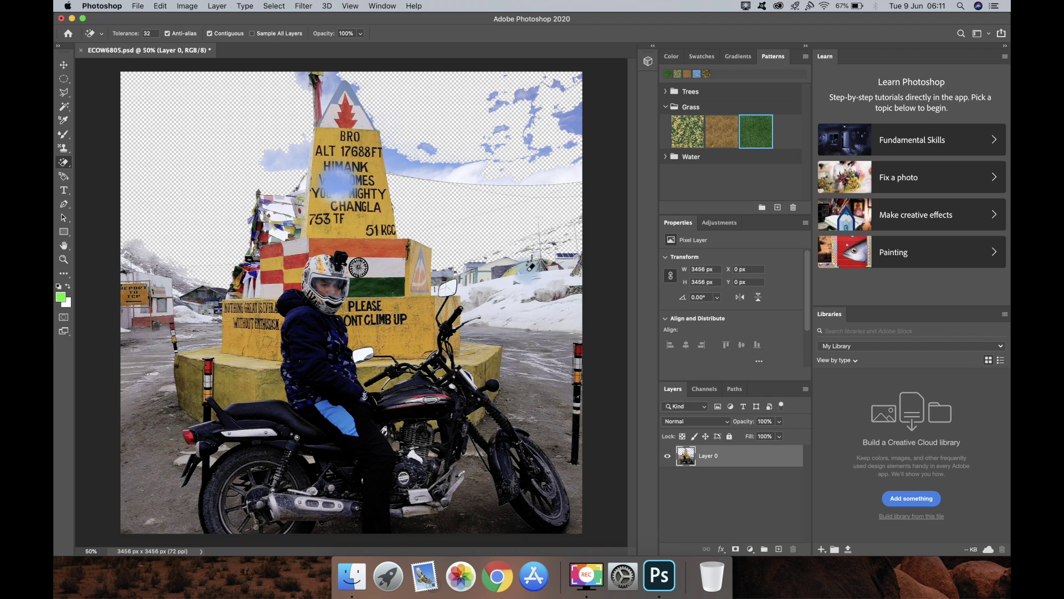
Erase the ground beside the monument and motorcycle and the snow behind them with the Magic Eraser
{"action": "left_click", "coordinate": [148, 361]}
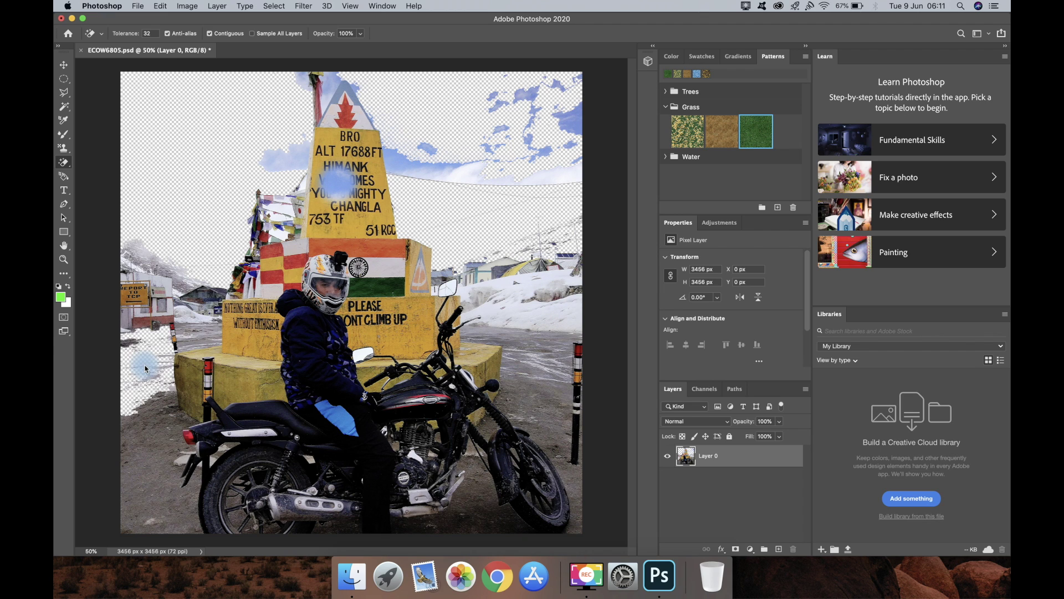
{"action": "left_click", "coordinate": [154, 443]}
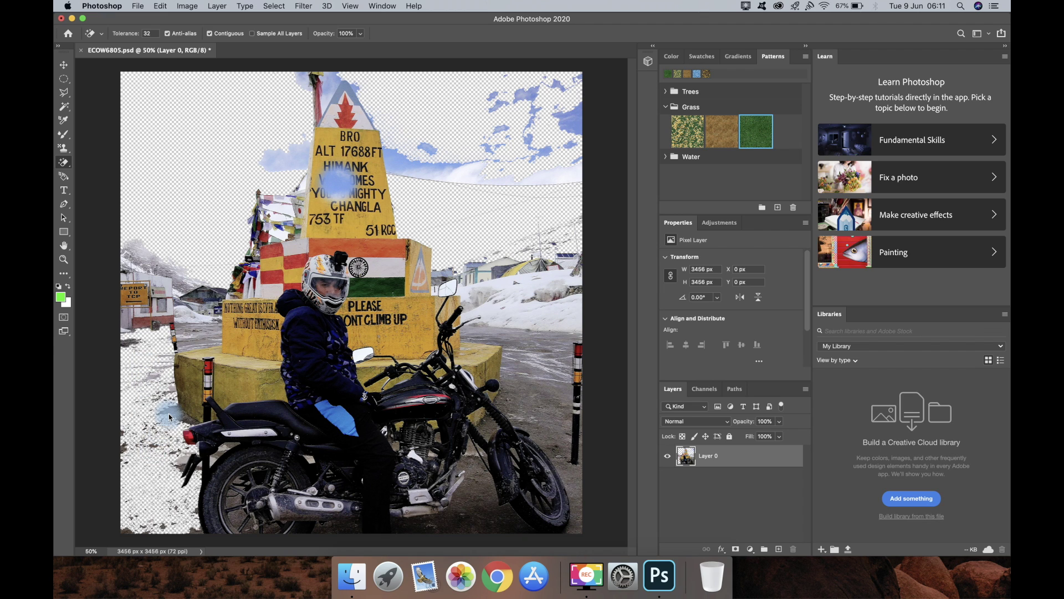
{"action": "left_click", "coordinate": [528, 389]}
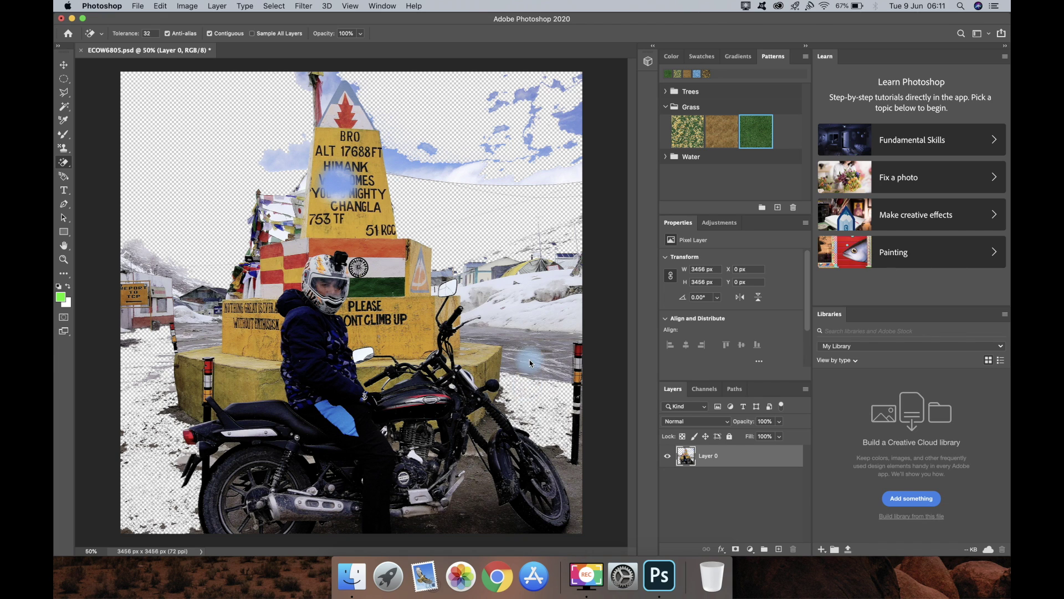
{"action": "left_click", "coordinate": [526, 344]}
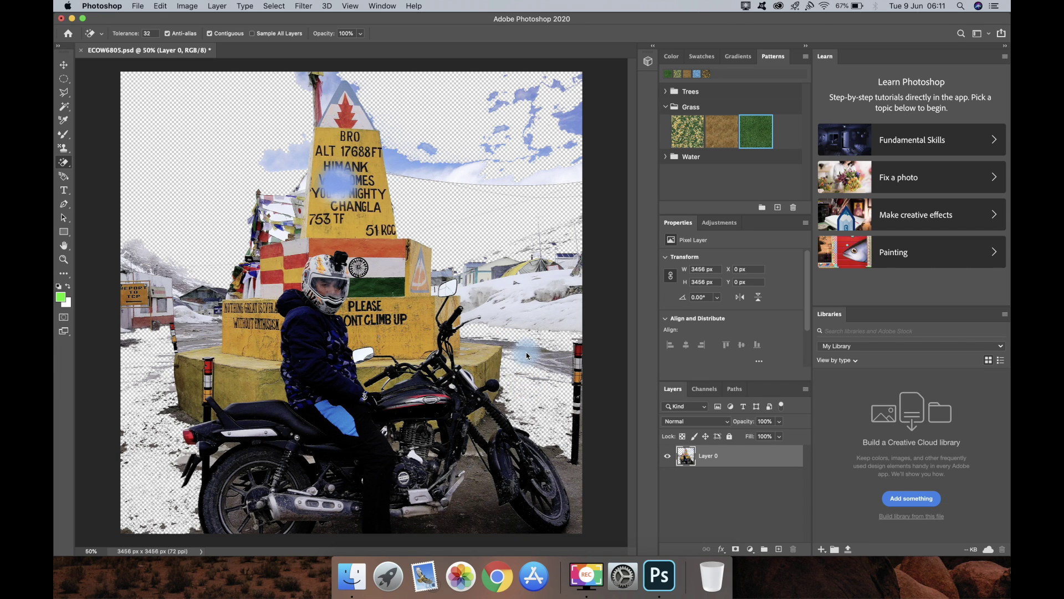
{"action": "left_click", "coordinate": [540, 317]}
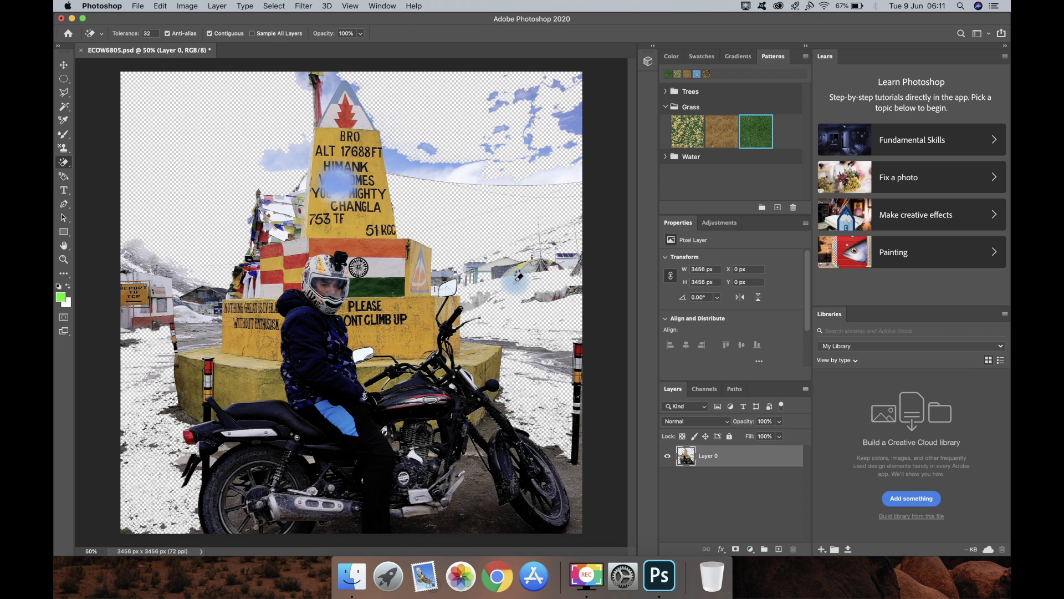
Erase leftover blue and cloudy sky patches around the monument and the ground near the front wheel with the Magic Eraser
{"action": "left_click", "coordinate": [405, 162]}
{"action": "left_click", "coordinate": [280, 161]}
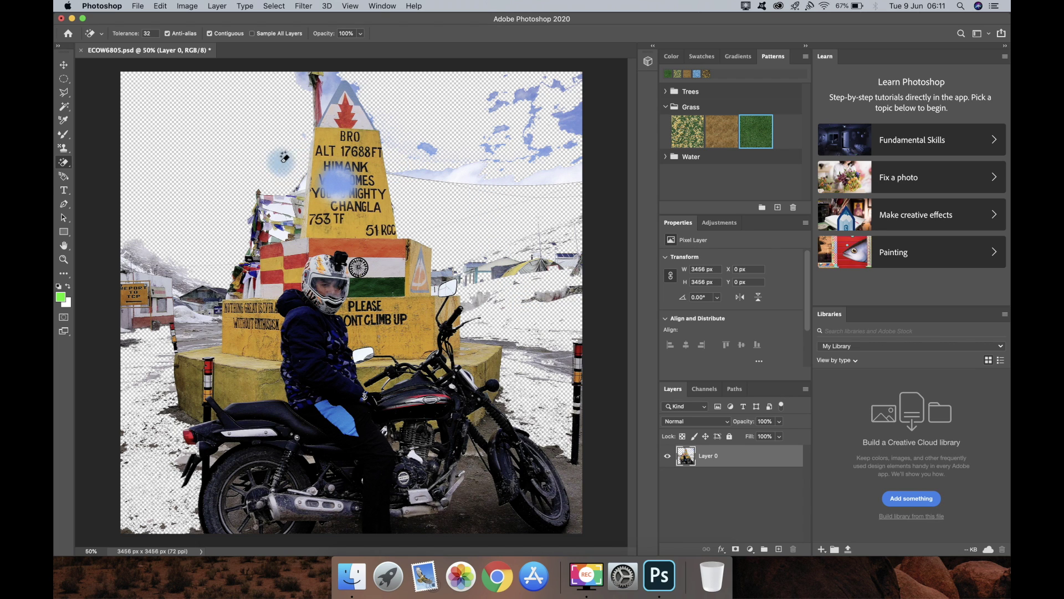
{"action": "left_click", "coordinate": [312, 75]}
{"action": "left_click", "coordinate": [331, 82]}
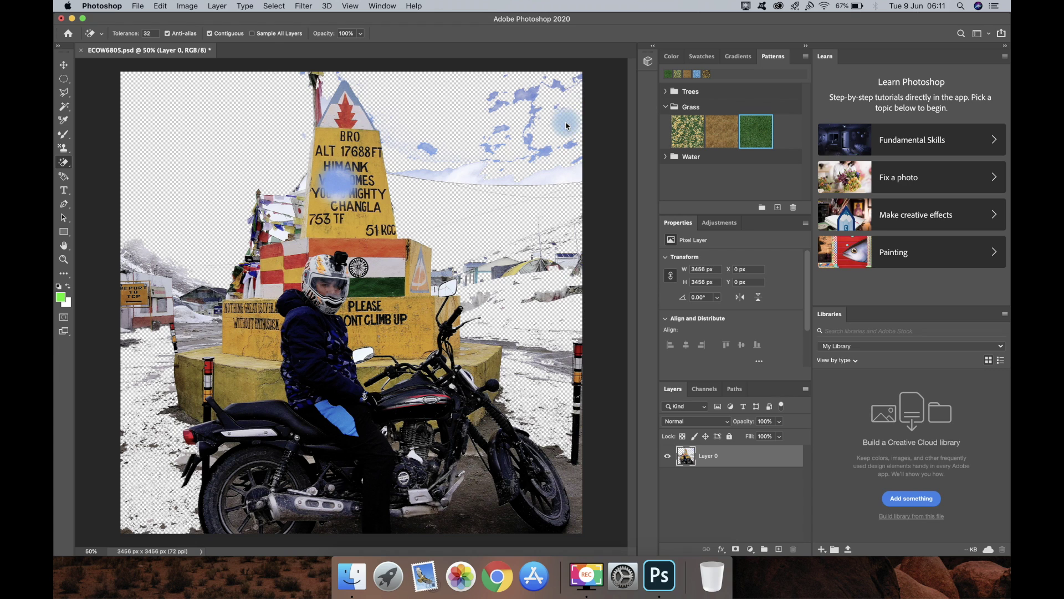
{"action": "left_click", "coordinate": [456, 172]}
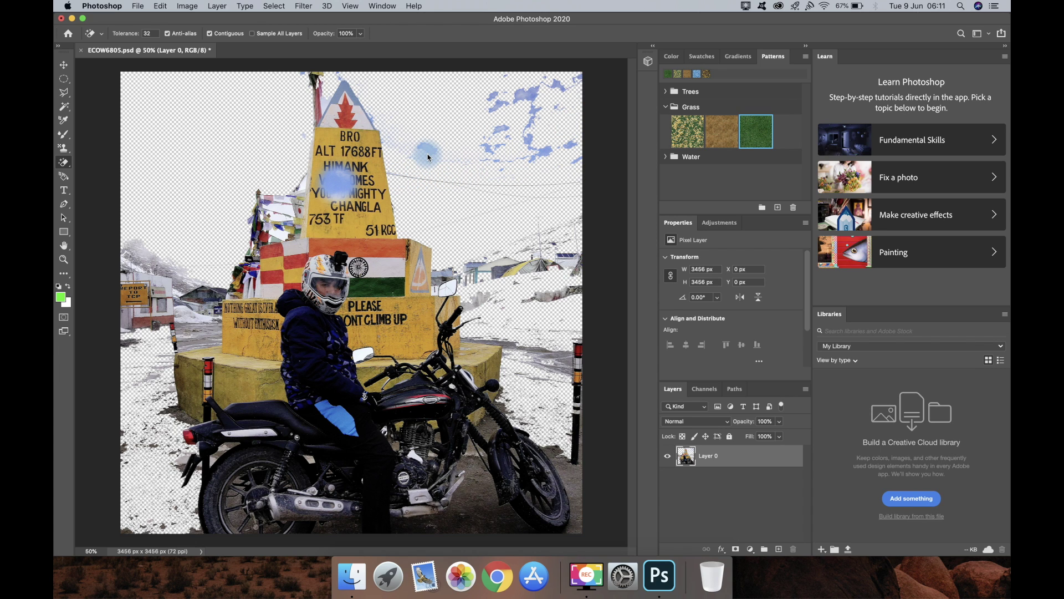
{"action": "left_click", "coordinate": [546, 150]}
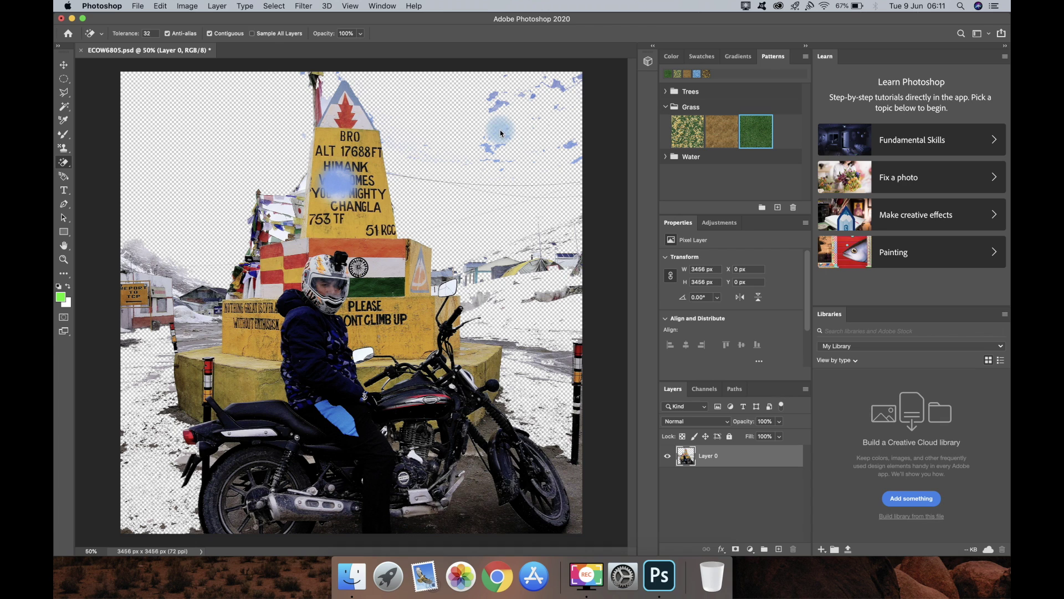
{"action": "left_click", "coordinate": [481, 506]}
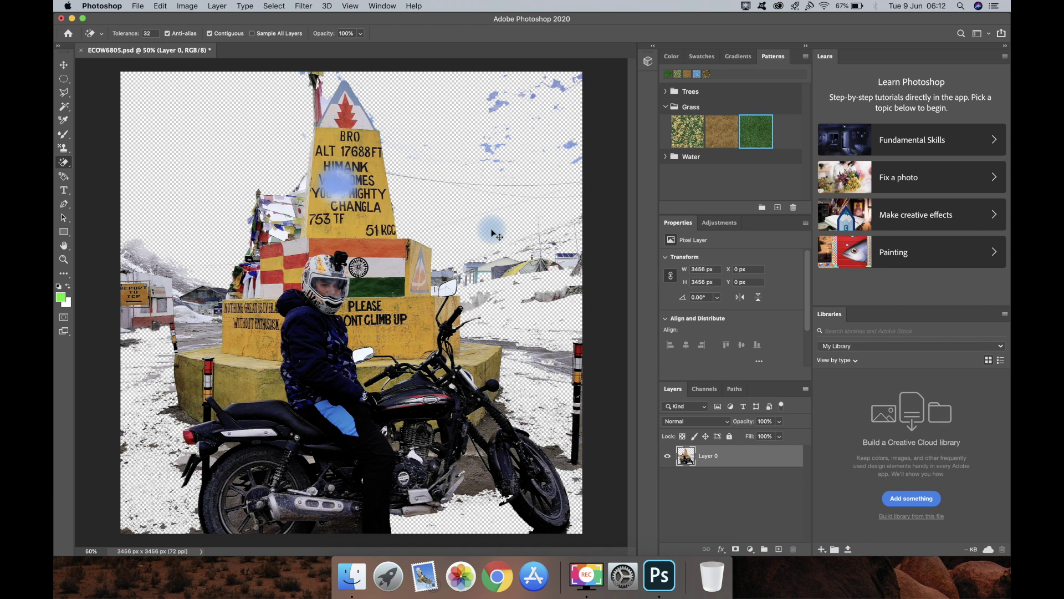
Undo all the Magic Eraser changes to the sky, snow and ground
{"action": "key", "text": "super+z"}
{"action": "key", "text": "super+z"}
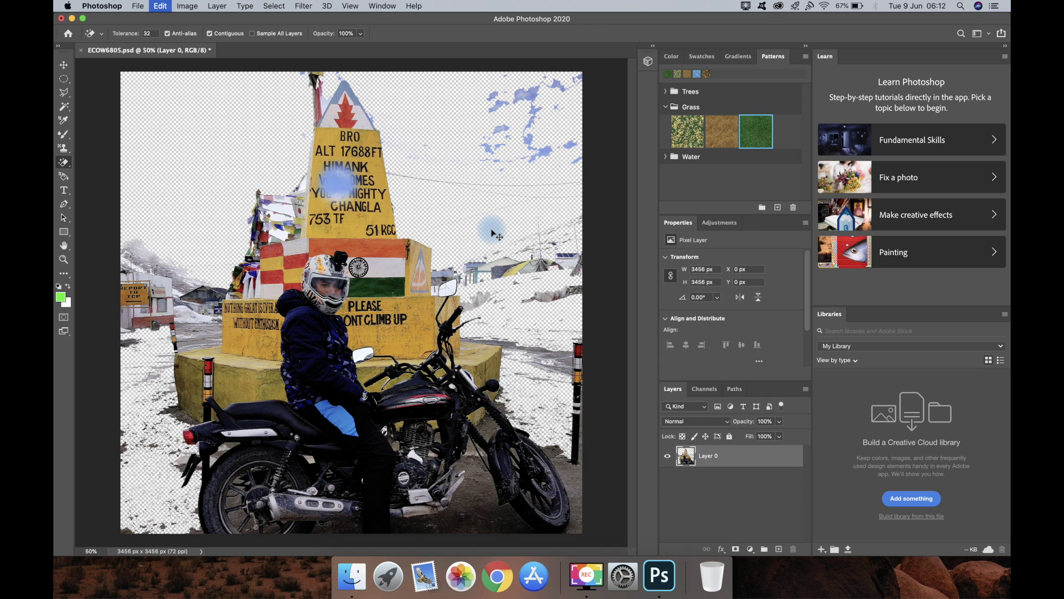
{"action": "key", "text": "super+z"}
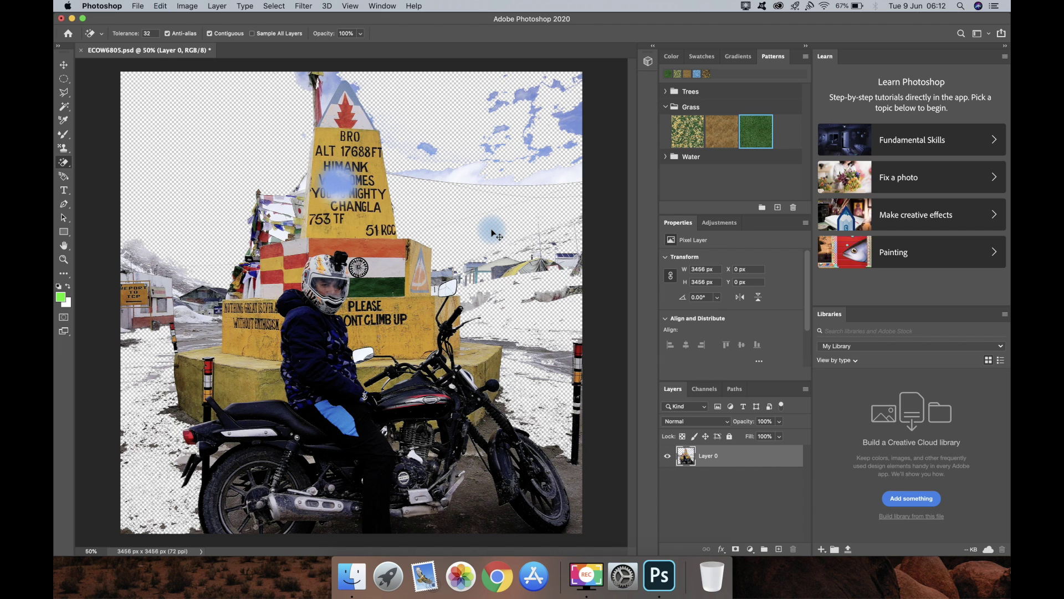
{"action": "key", "text": "super+z"}
{"action": "key", "text": "super+z"}
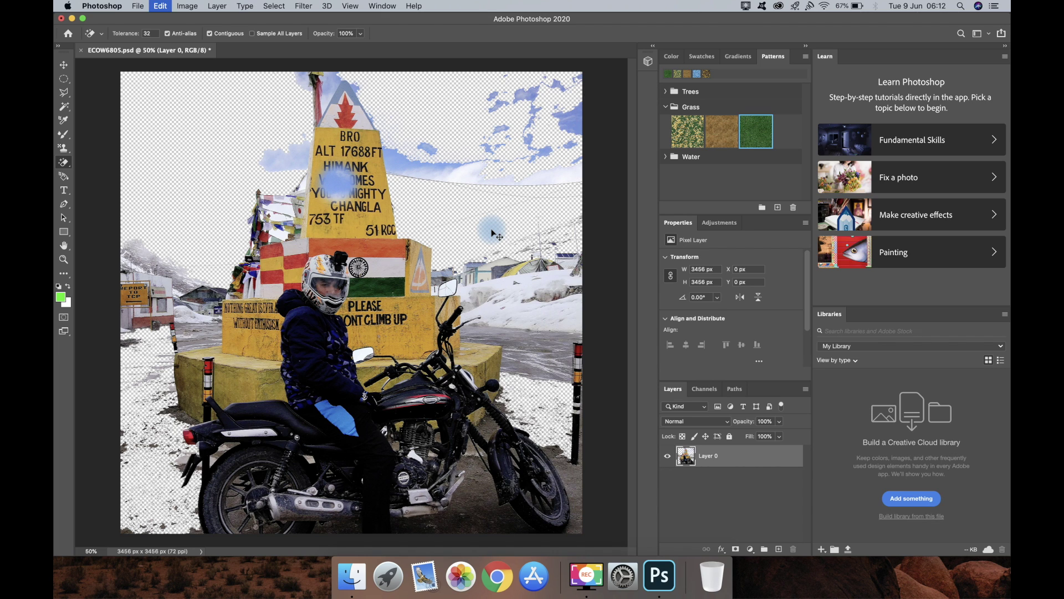
{"action": "key", "text": "super+z"}
{"action": "key", "text": "super+z"}
{"action": "key", "text": "super+z"}
{"action": "key", "text": "super+z"}
{"action": "key", "text": "super+z"}
{"action": "key", "text": "super+z"}
{"action": "key", "text": "super+z"}
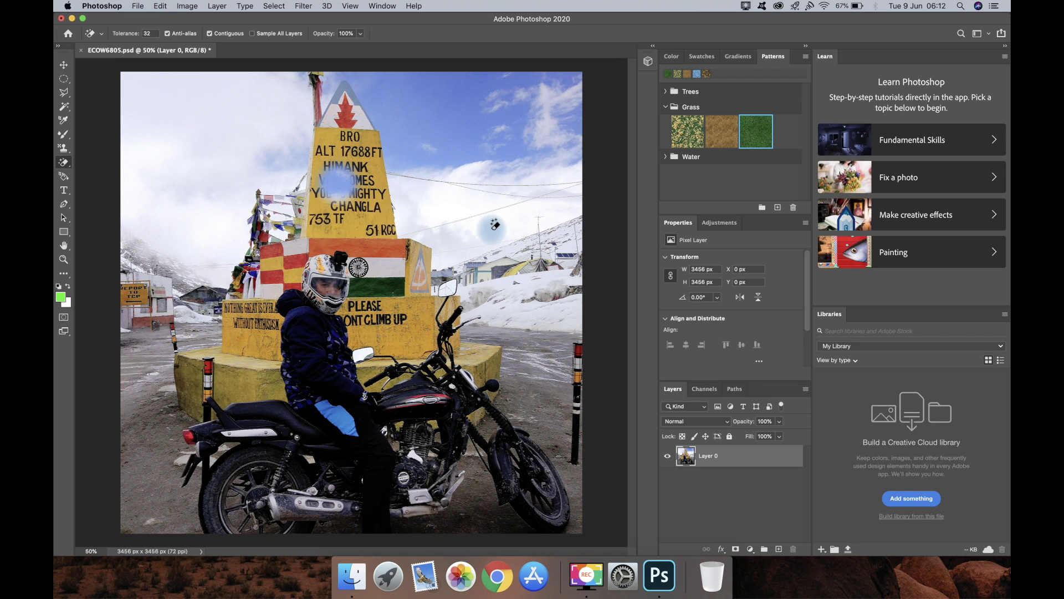
Switch from the Magic Eraser to the 3D Material Drop tool
{"action": "left_click", "coordinate": [65, 165]}
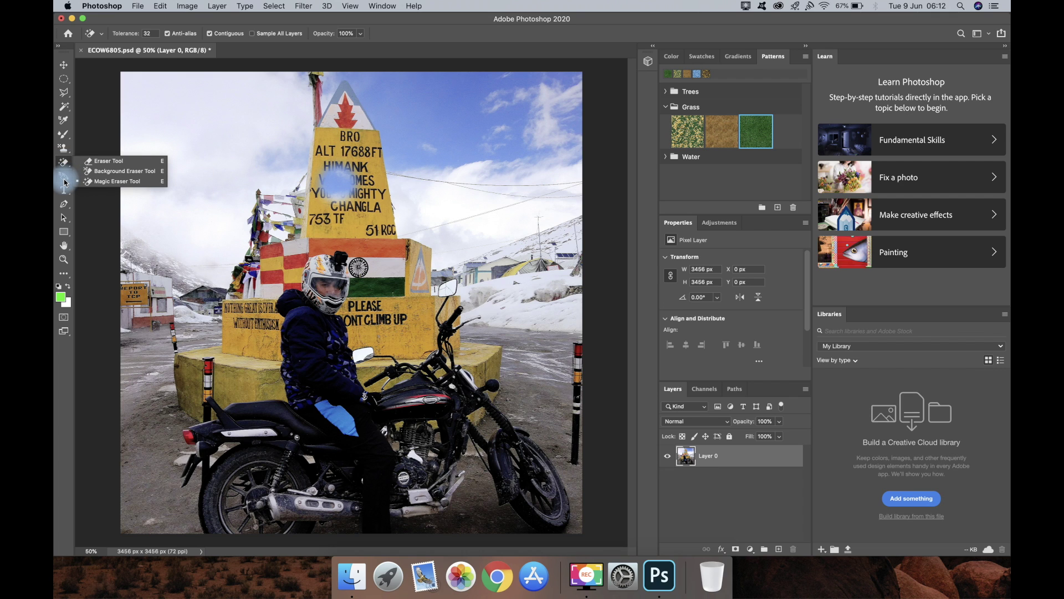
{"action": "left_click", "coordinate": [65, 182]}
{"action": "left_click", "coordinate": [65, 182]}
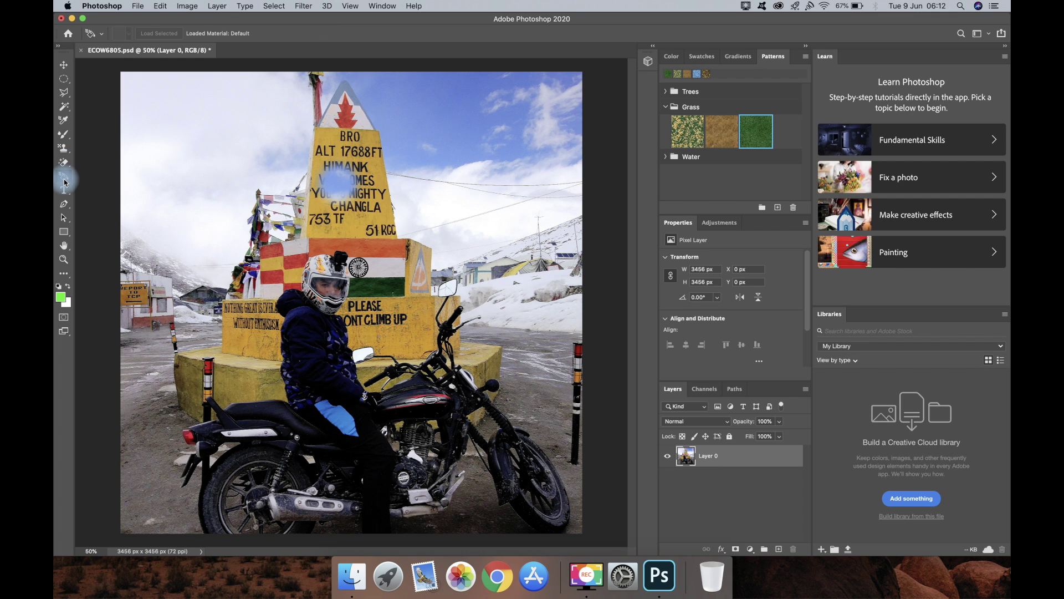
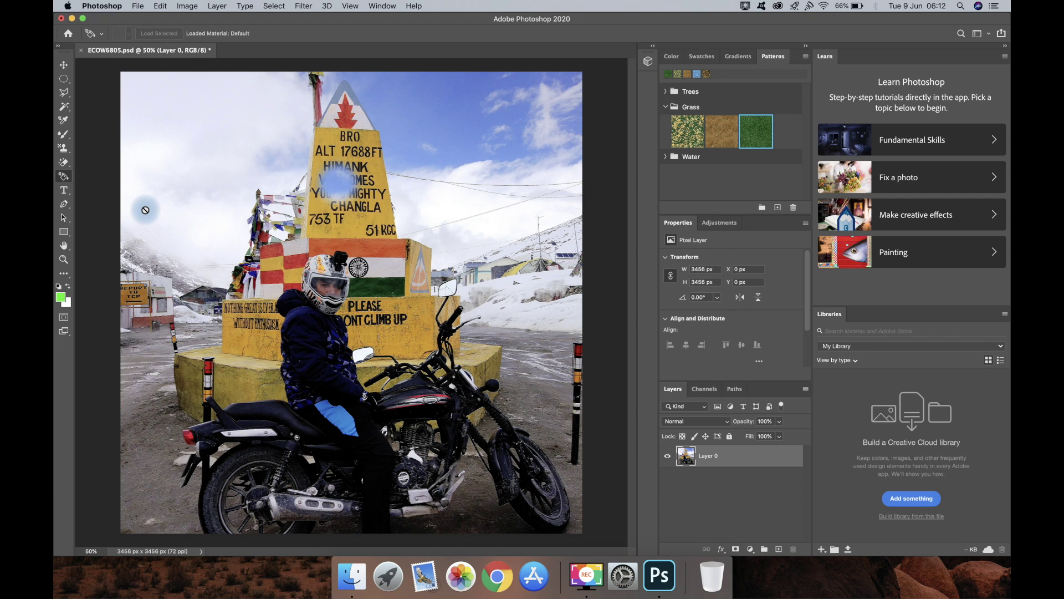
Add the text "Hello Viewers" in Anton Regular at 200 pt across the sky and the upper monument
{"action": "left_click", "coordinate": [64, 190]}
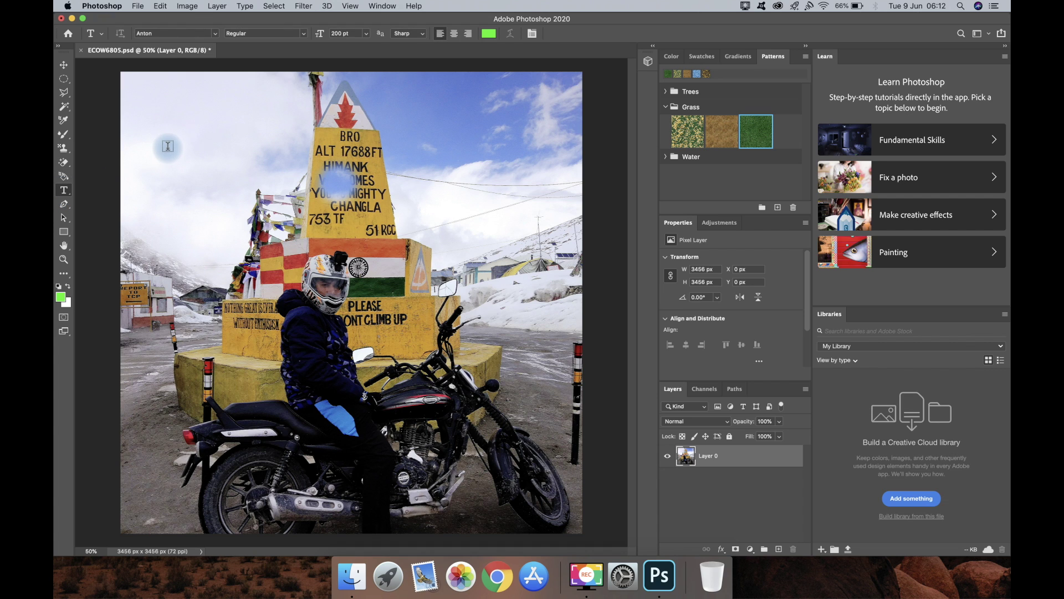
{"action": "left_click", "coordinate": [216, 153]}
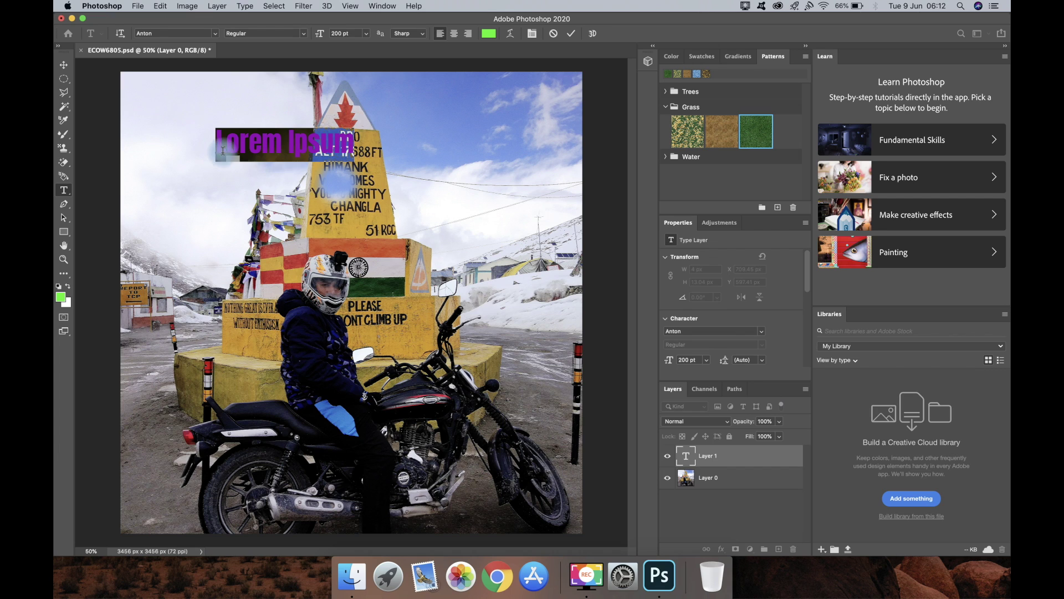
{"action": "left_click", "coordinate": [243, 142]}
{"action": "left_click_drag", "start_coordinate": [223, 139], "coordinate": [323, 143]}
{"action": "left_click", "coordinate": [269, 140]}
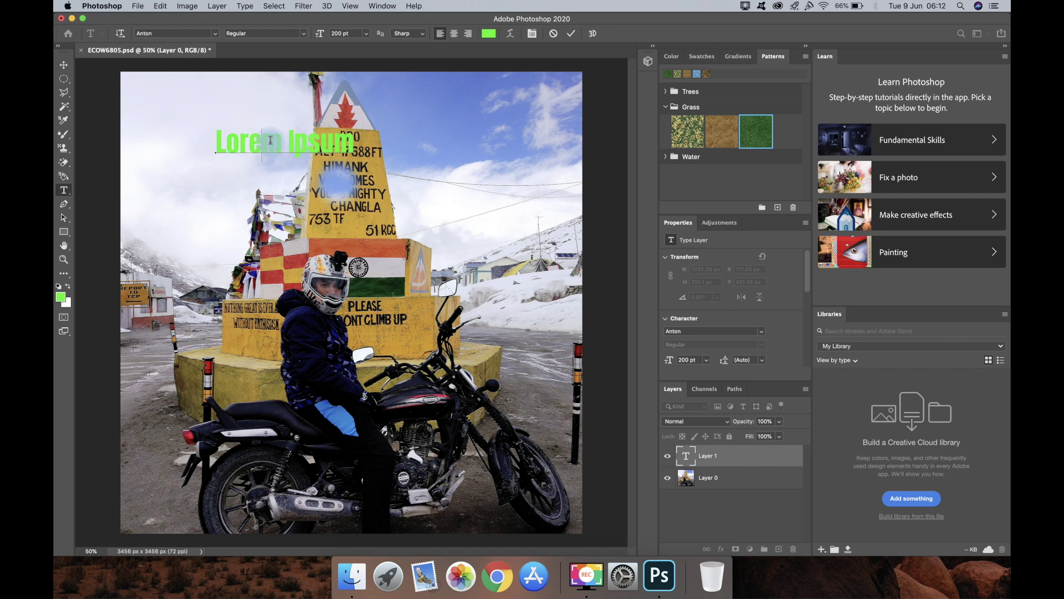
{"action": "left_click_drag", "start_coordinate": [213, 141], "coordinate": [366, 141]}
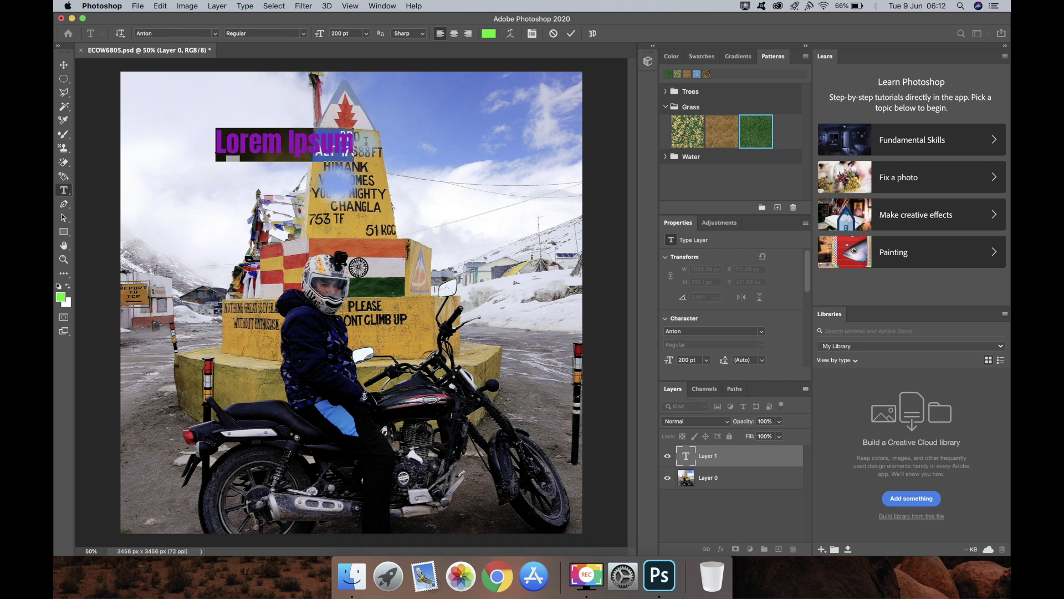
{"action": "type", "text": "Hello Viewers"}
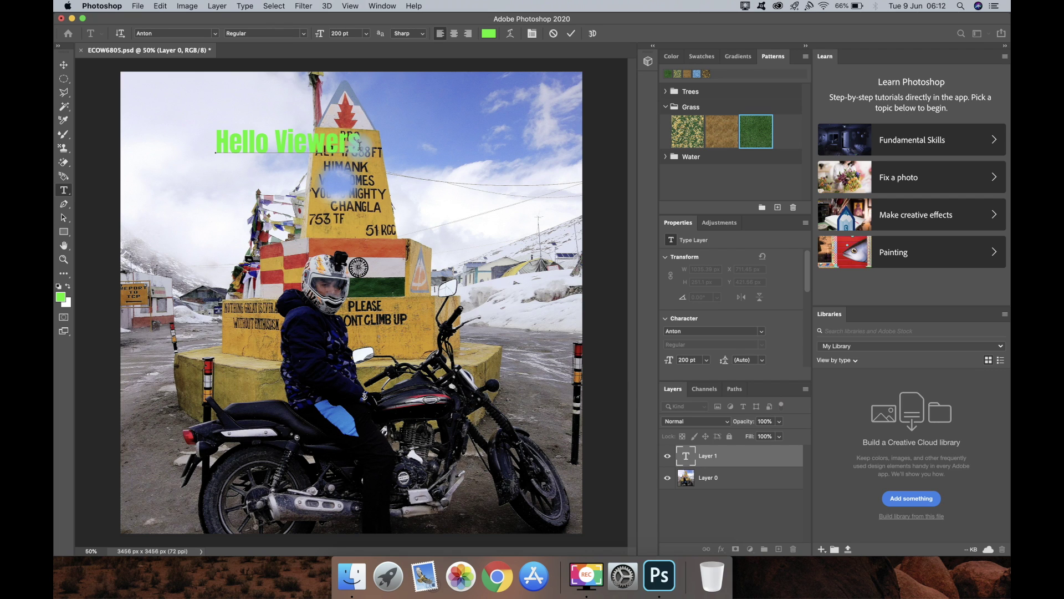
Change the colour of the "Hello Viewers" text to pink, ec2e83
{"action": "left_click_drag", "start_coordinate": [359, 145], "coordinate": [129, 147]}
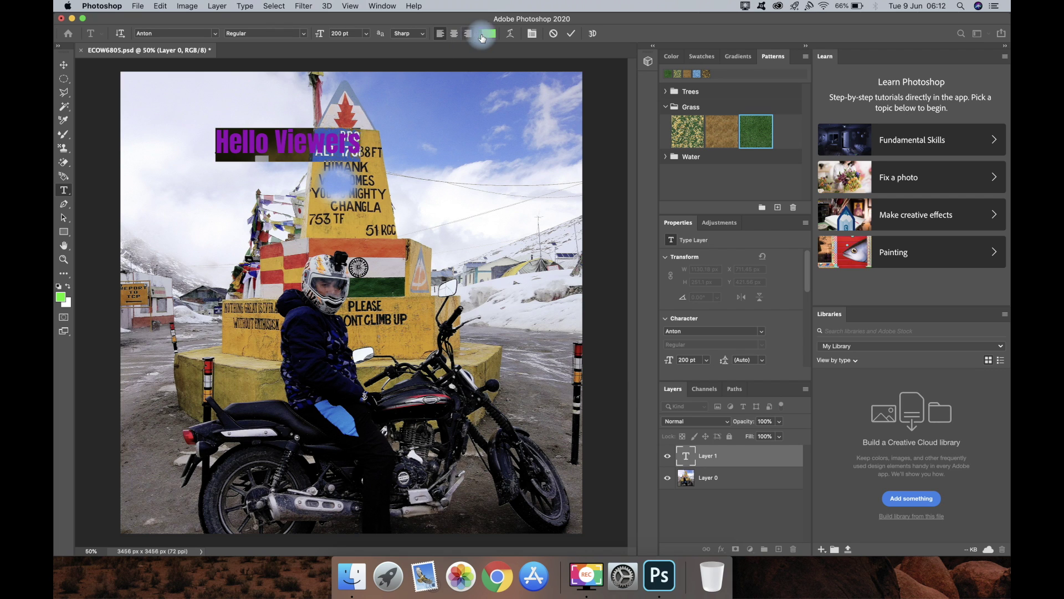
{"action": "left_click", "coordinate": [488, 34]}
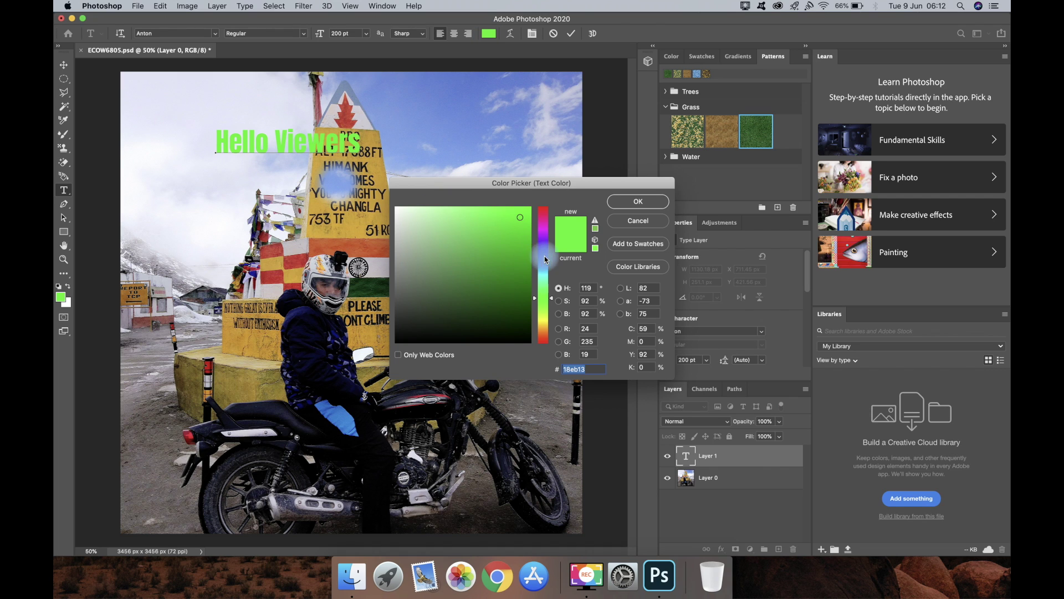
{"action": "left_click", "coordinate": [541, 217]}
{"action": "left_click", "coordinate": [504, 216]}
{"action": "left_click", "coordinate": [643, 203]}
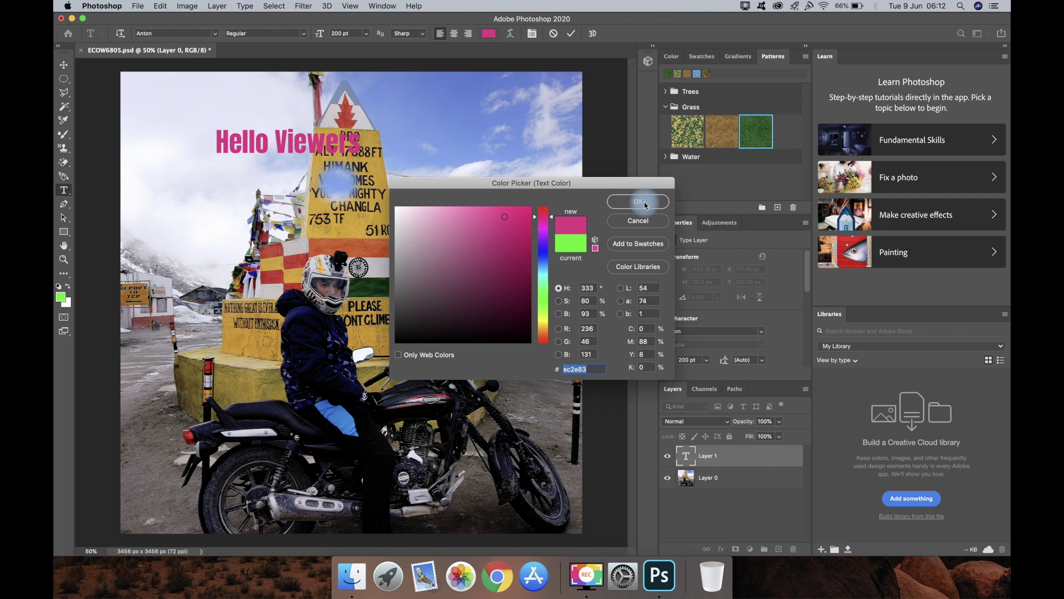
Set the "Hello Viewers" text to vertical orientation and move it up and left into the sky beside the monument
{"action": "left_click", "coordinate": [121, 33]}
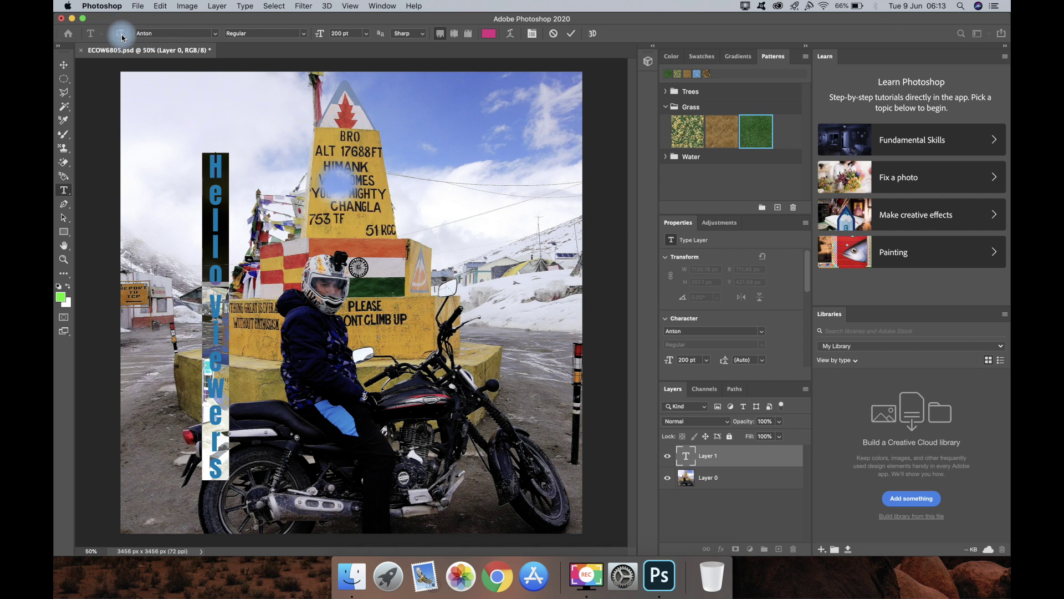
{"action": "left_click", "coordinate": [121, 34]}
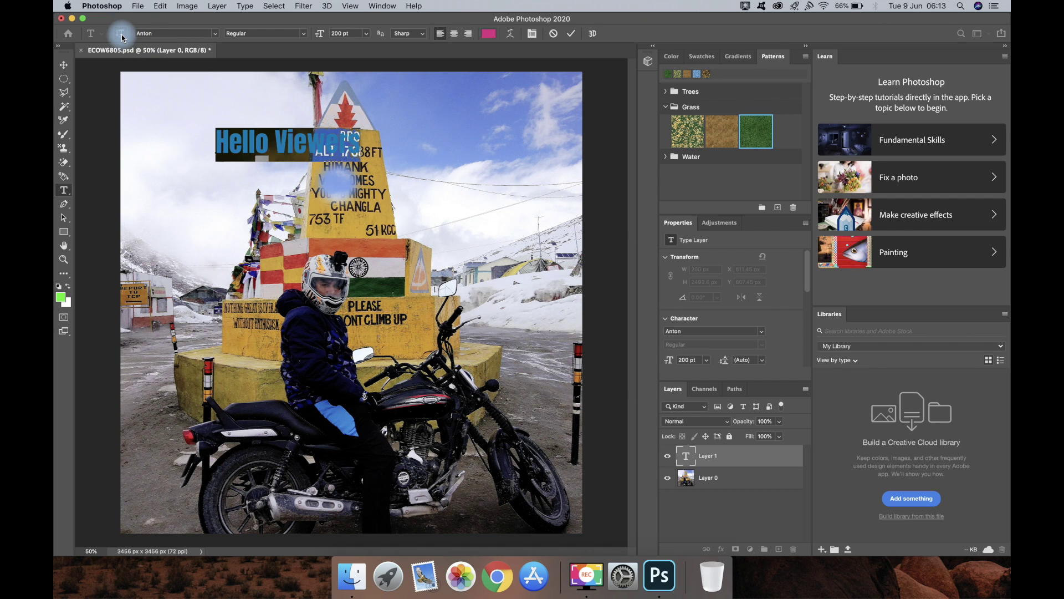
{"action": "left_click", "coordinate": [121, 33]}
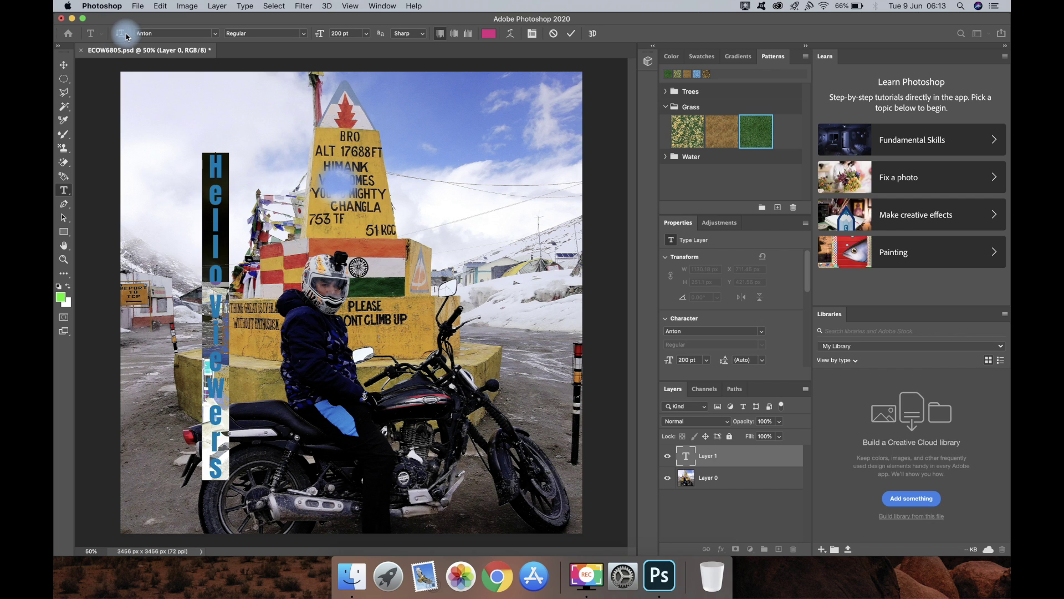
{"action": "left_click", "coordinate": [233, 214]}
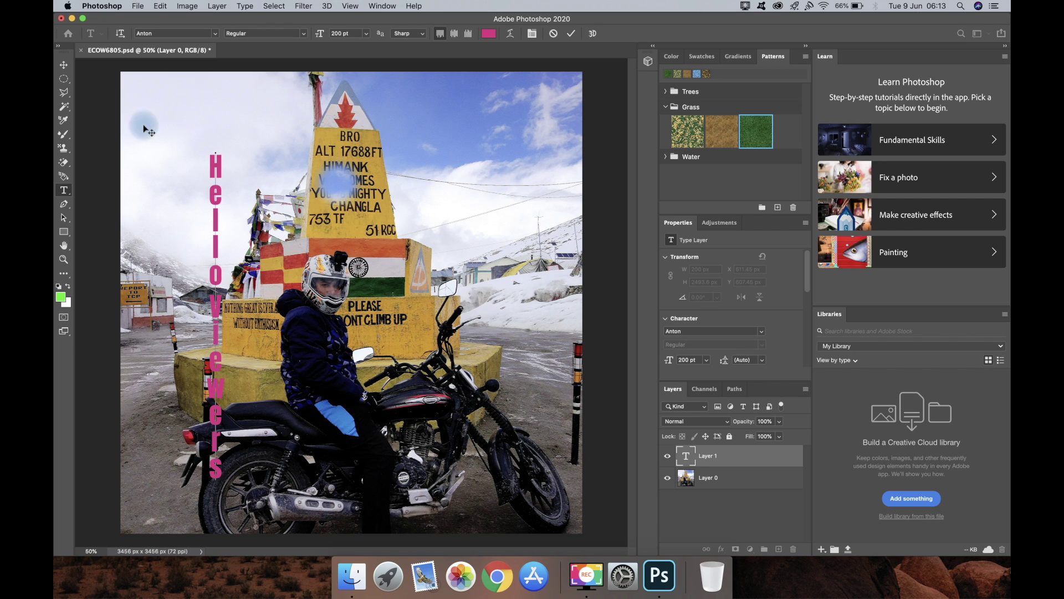
{"action": "left_click", "coordinate": [63, 65]}
{"action": "left_click_drag", "start_coordinate": [215, 164], "coordinate": [162, 135]}
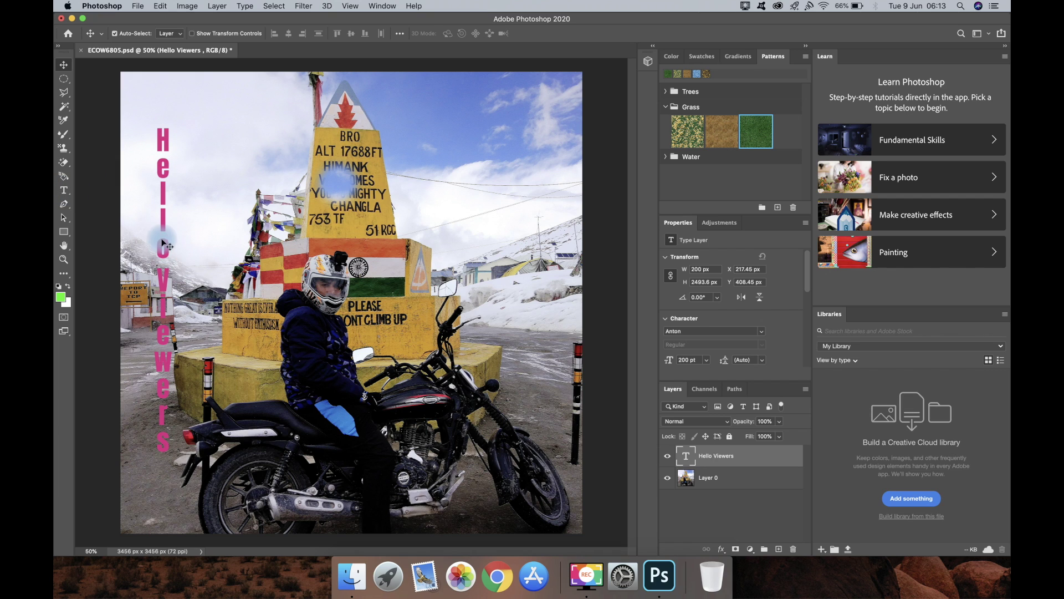
Edit the "Hello Viewers" text again and switch it back to horizontal orientation
{"action": "left_click", "coordinate": [64, 194]}
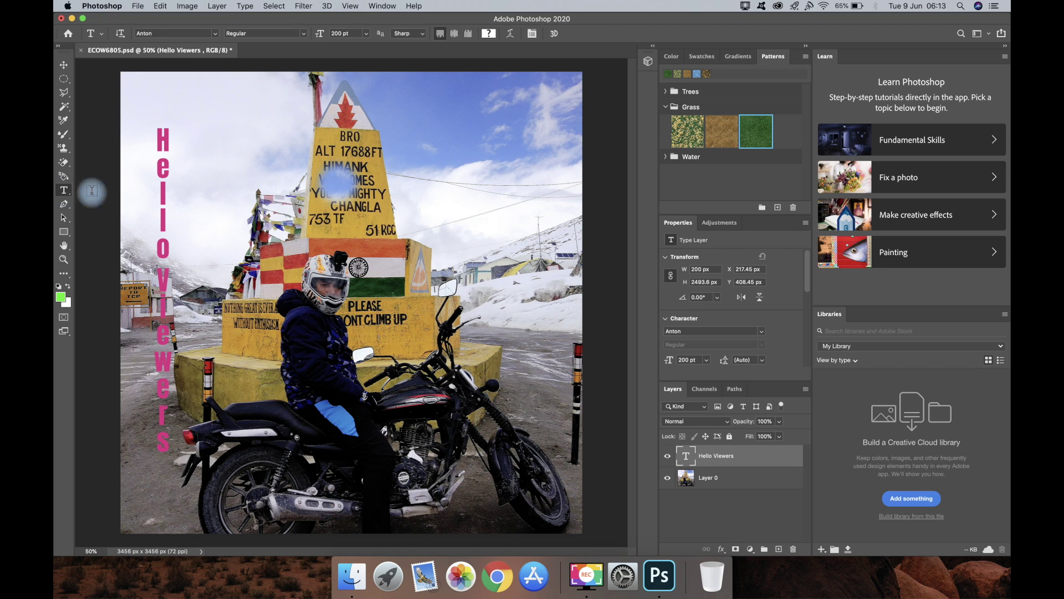
{"action": "left_click", "coordinate": [167, 192]}
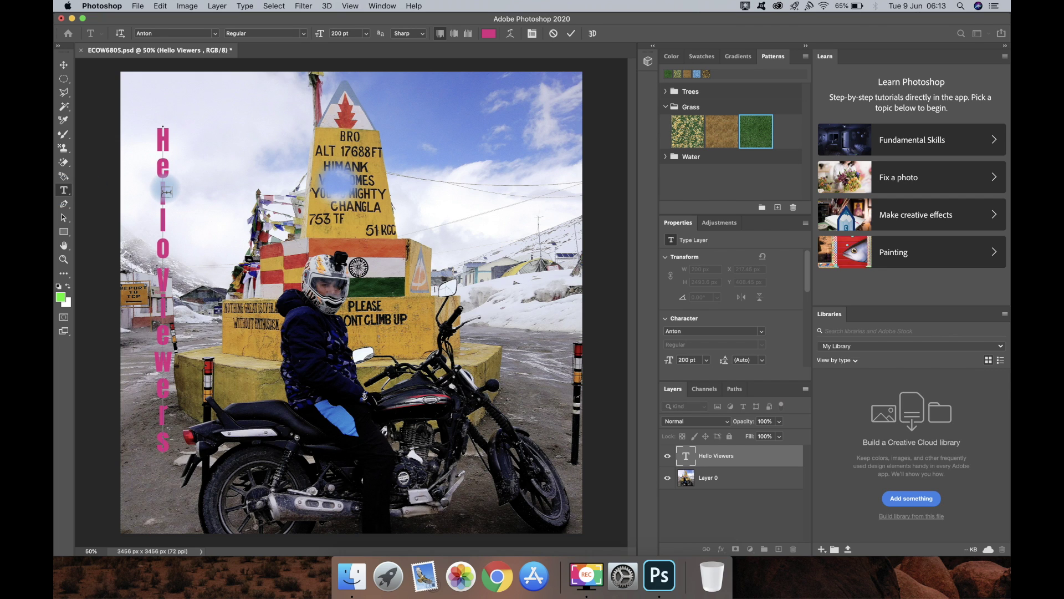
{"action": "left_click", "coordinate": [120, 34]}
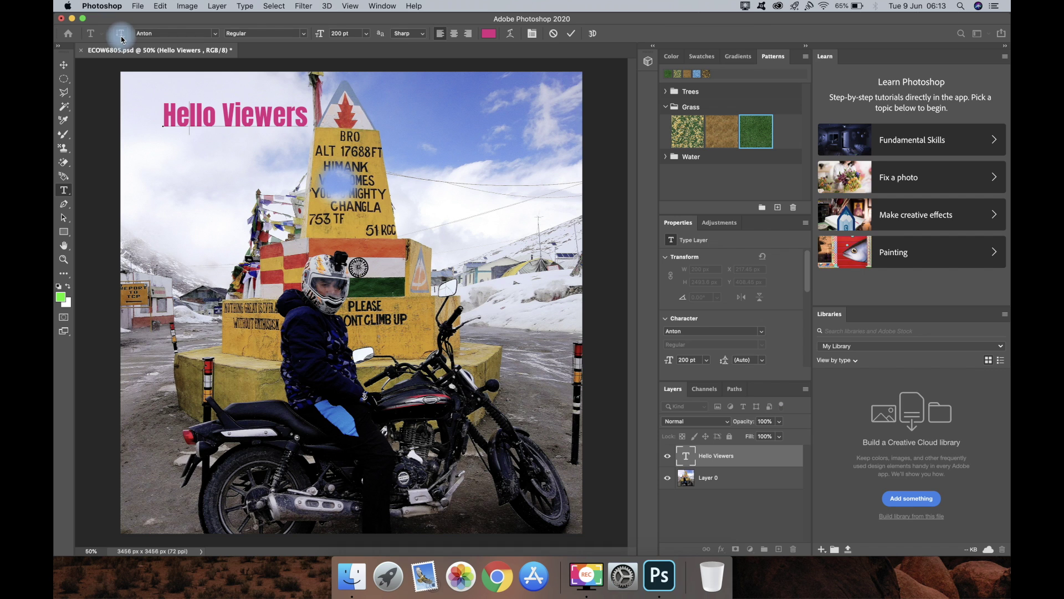
Browse the font list and try to apply Arial Black with only the text cursor placed in the text
{"action": "left_click", "coordinate": [217, 35]}
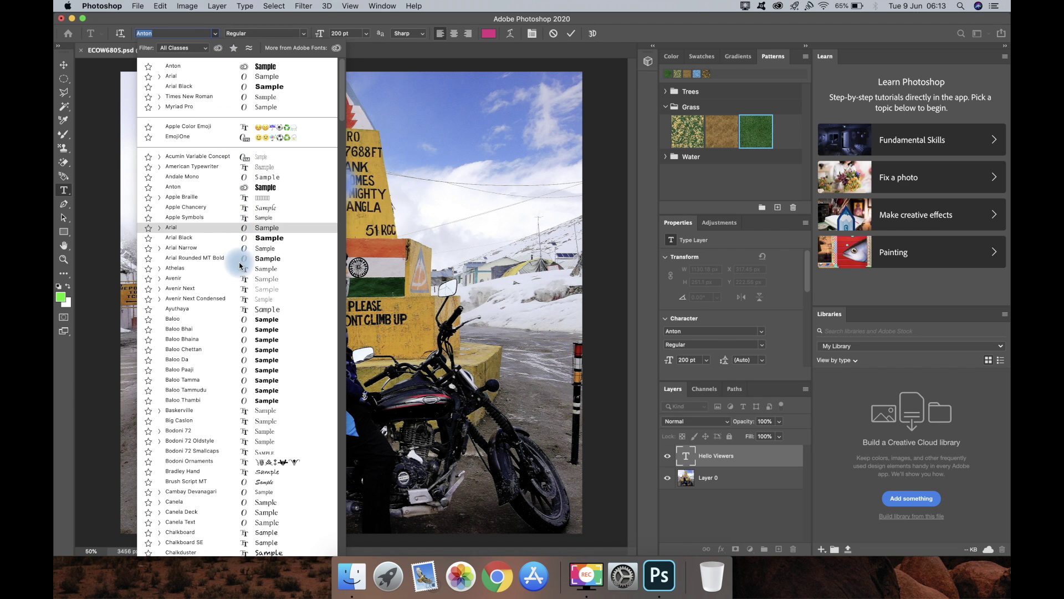
{"action": "scroll", "coordinate": [250, 377], "scroll_direction": "down", "scroll_amount": 15}
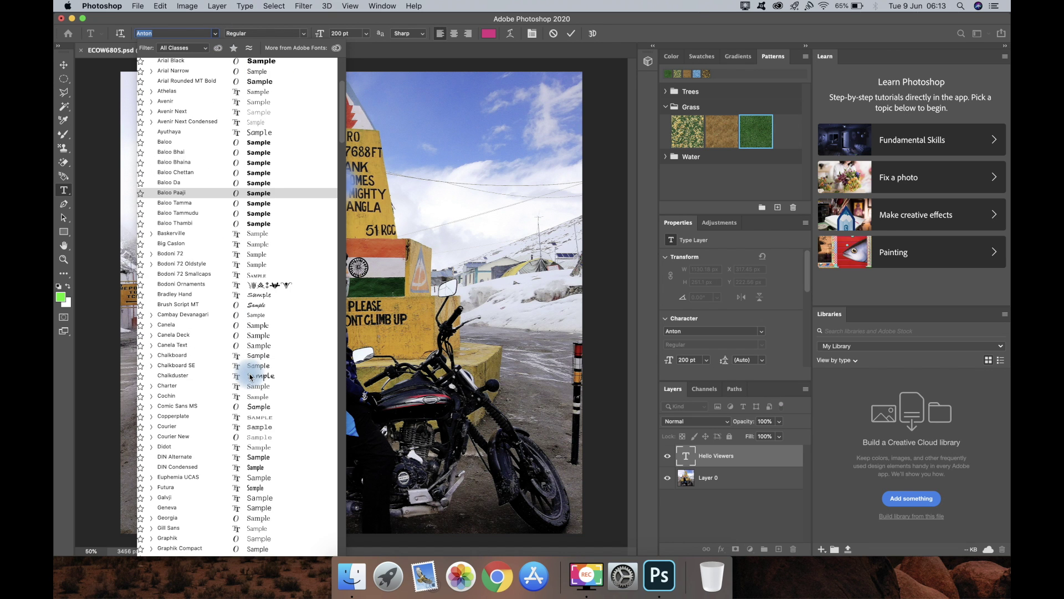
{"action": "scroll", "coordinate": [250, 377], "scroll_direction": "up", "scroll_amount": 20}
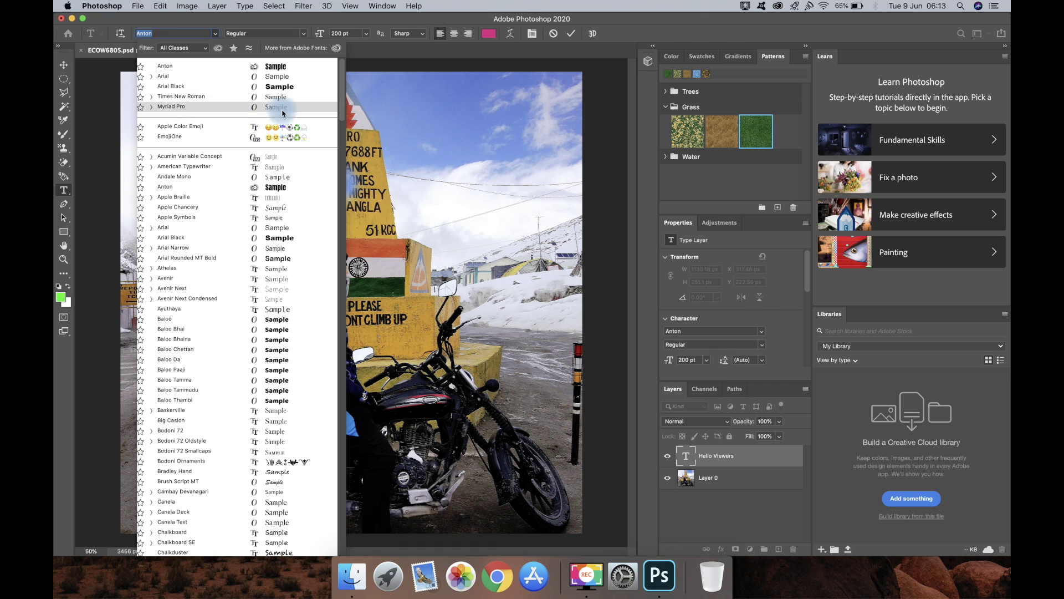
{"action": "left_click", "coordinate": [280, 86]}
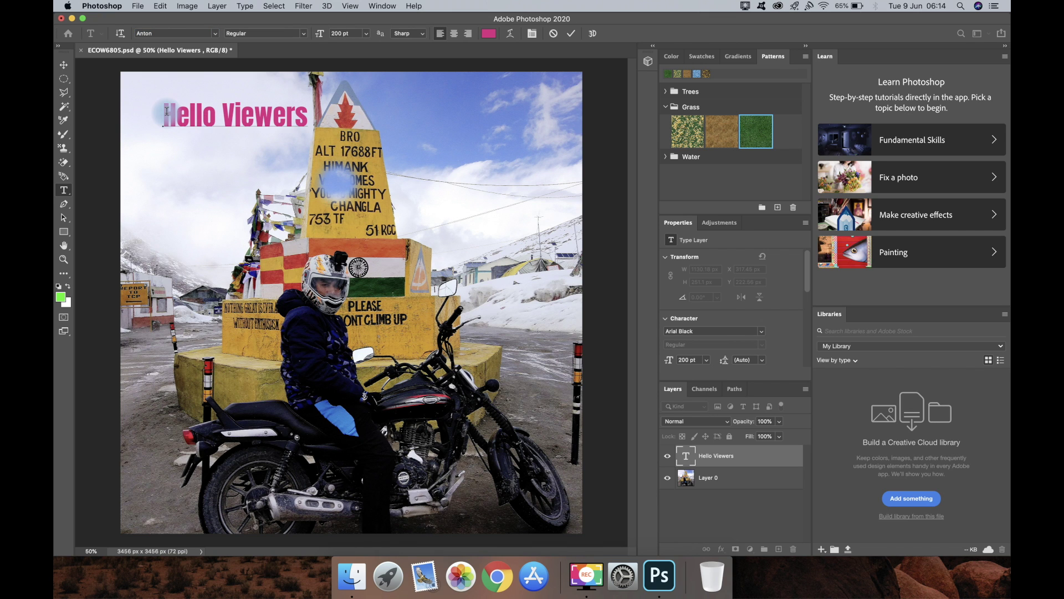
Select the whole "Hello Viewers" text, try Arial Black, and set its font to Arial with the Bold style
{"action": "left_click_drag", "start_coordinate": [165, 114], "coordinate": [335, 108]}
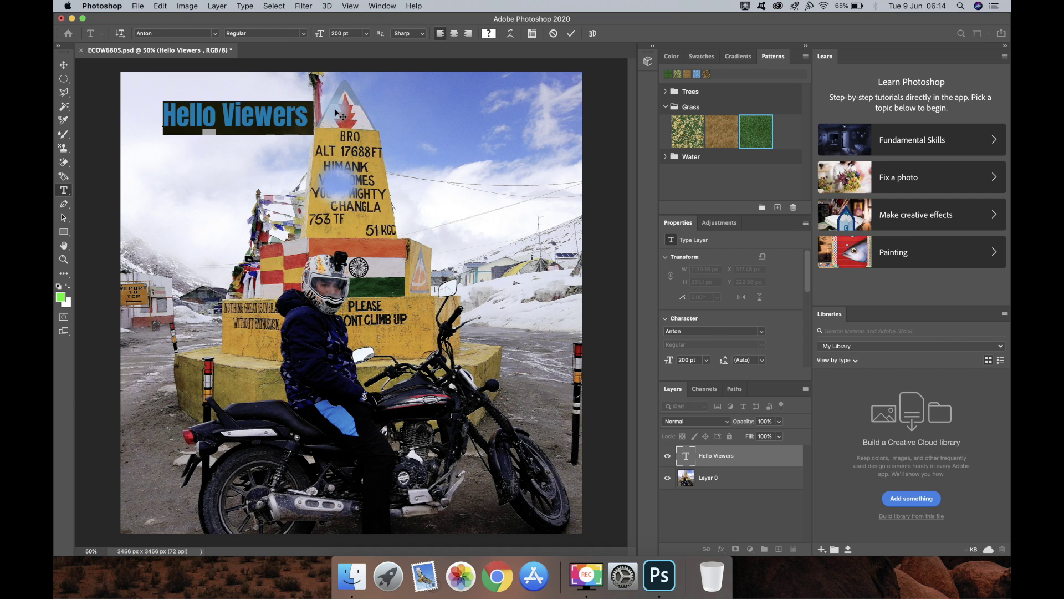
{"action": "left_click", "coordinate": [214, 33]}
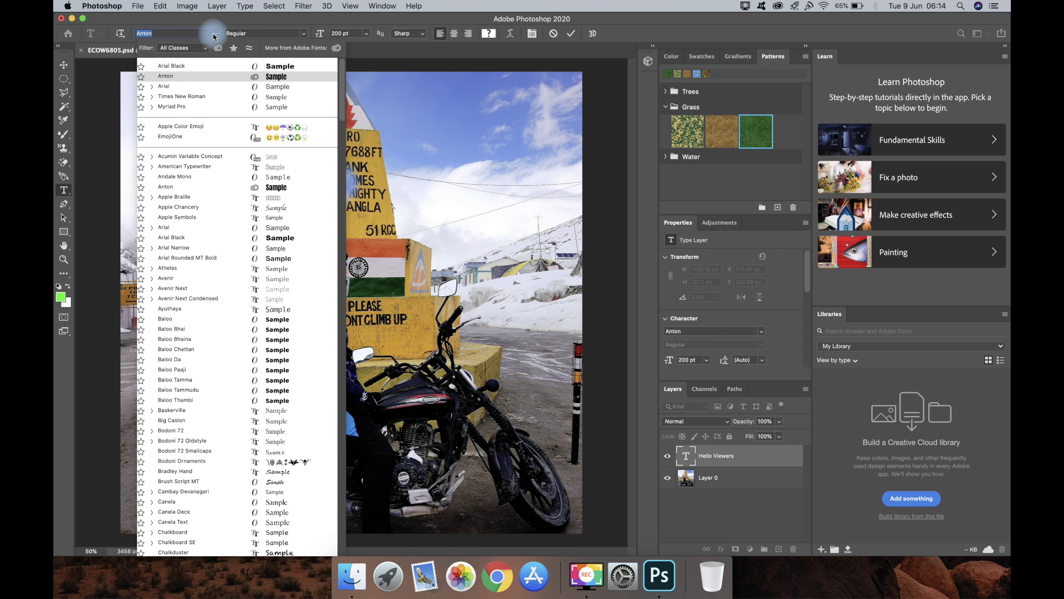
{"action": "left_click", "coordinate": [176, 67]}
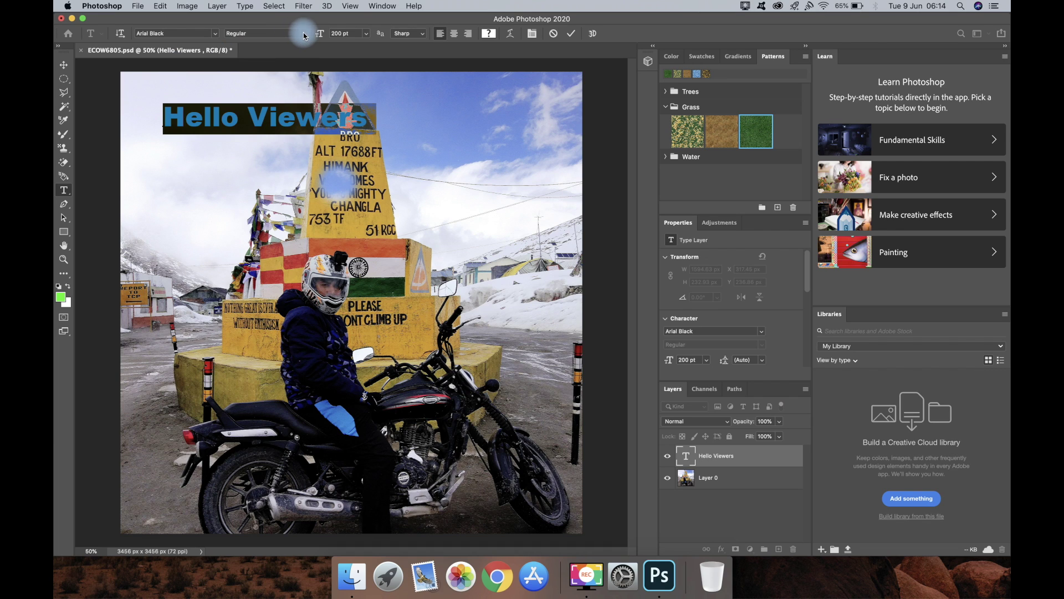
{"action": "left_click", "coordinate": [188, 33]}
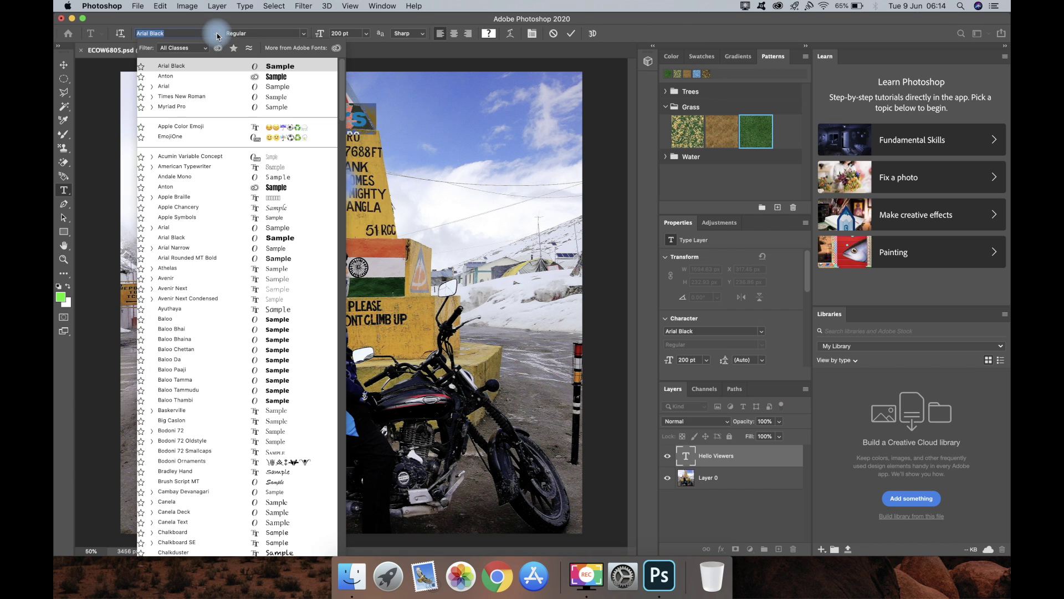
{"action": "left_click", "coordinate": [182, 89]}
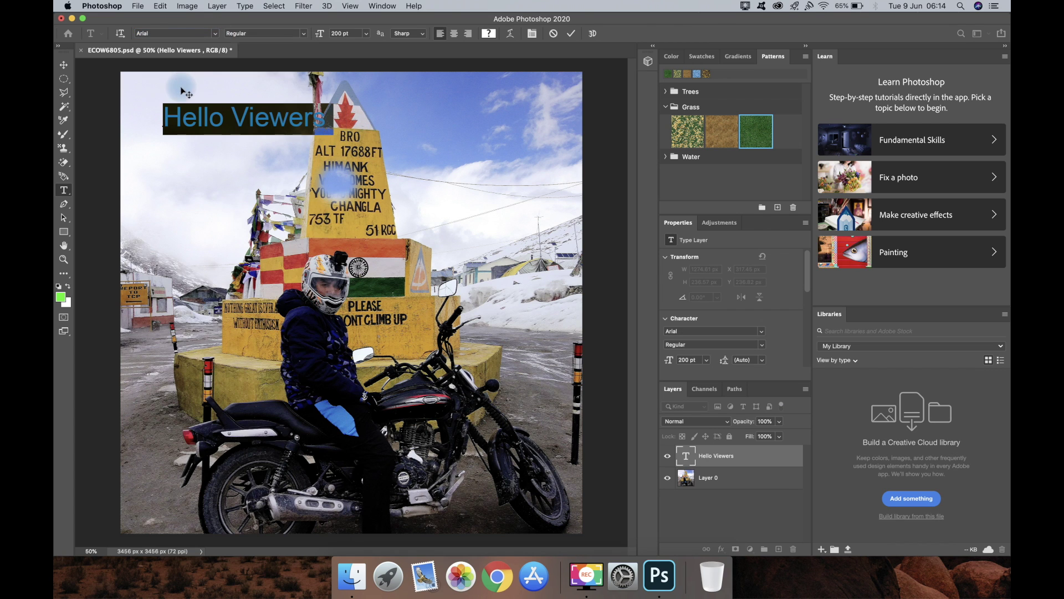
{"action": "left_click", "coordinate": [306, 37]}
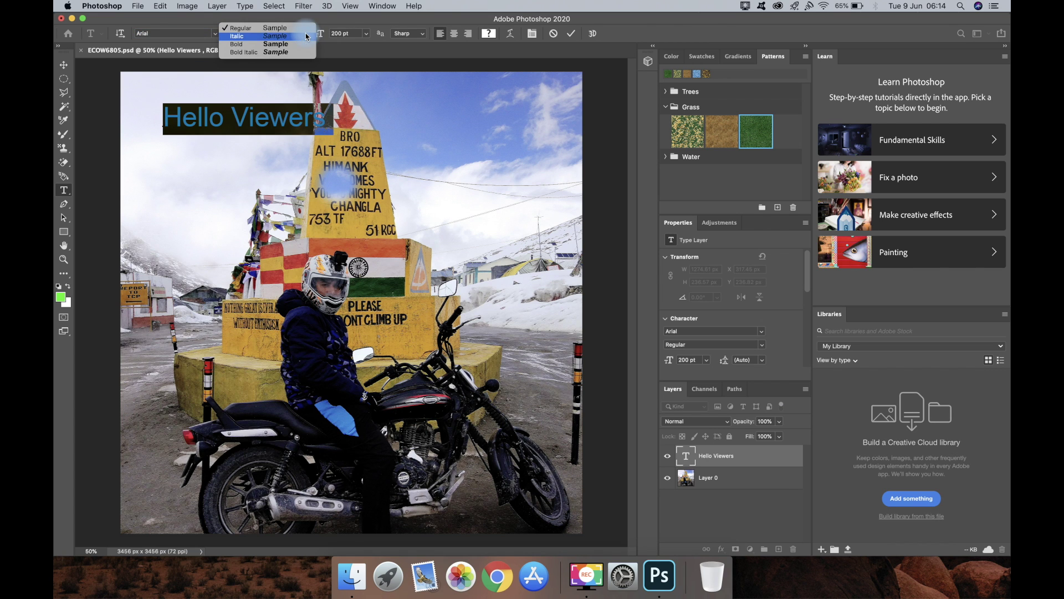
{"action": "left_click", "coordinate": [252, 45]}
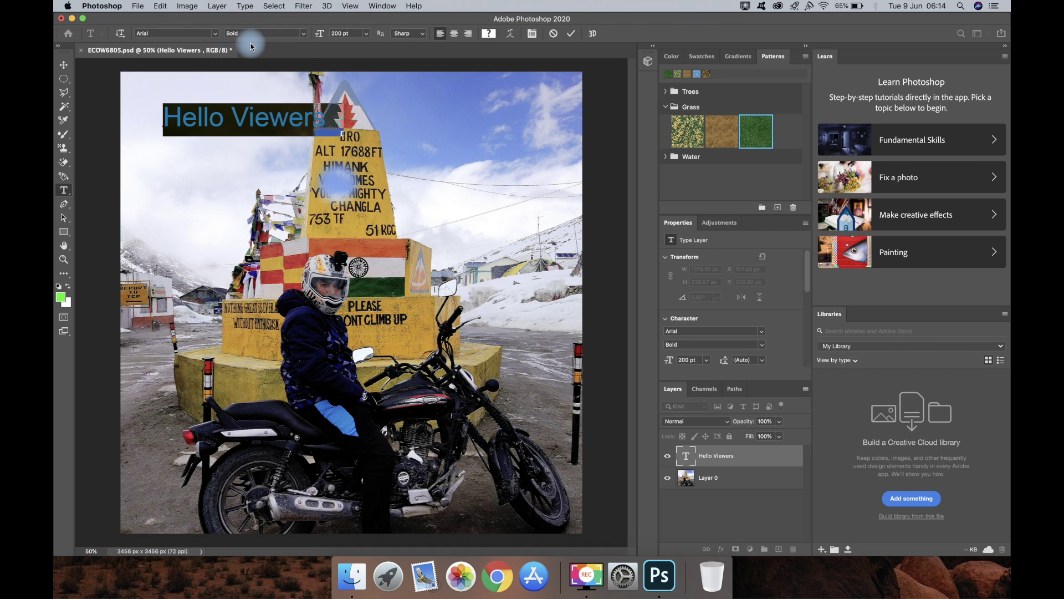
Try a text size of 72 pt, set it to 400 pt instead, and deselect the text
{"action": "left_click", "coordinate": [365, 36]}
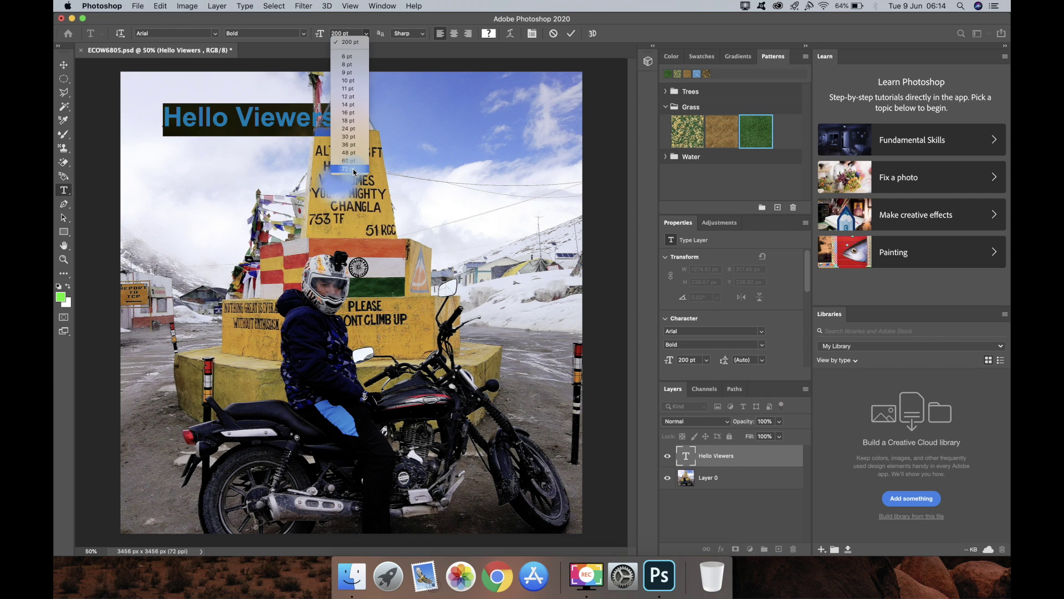
{"action": "left_click", "coordinate": [353, 169]}
{"action": "left_click", "coordinate": [349, 34]}
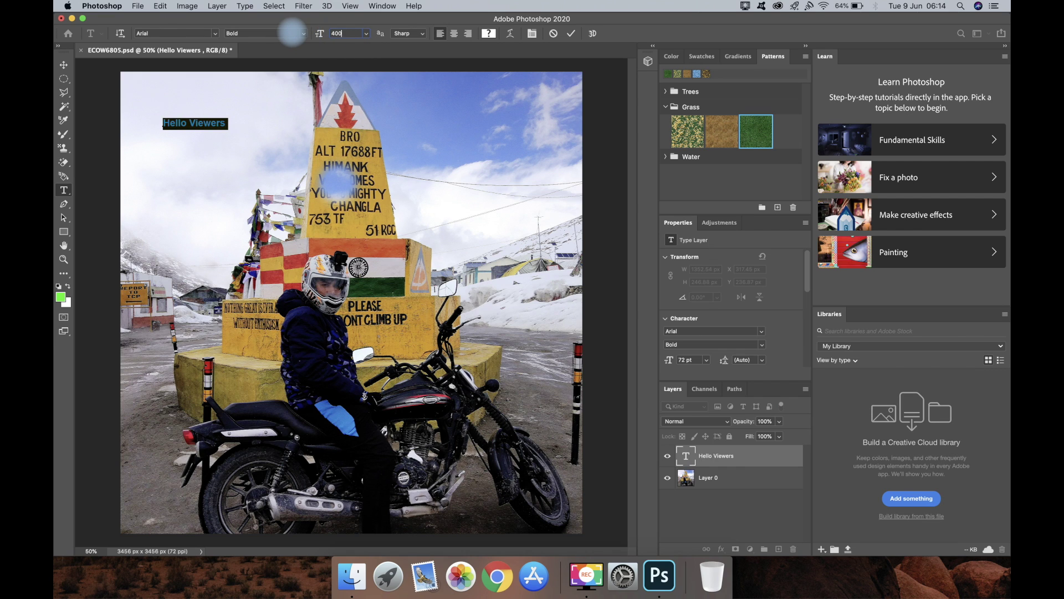
{"action": "key", "text": "Return"}
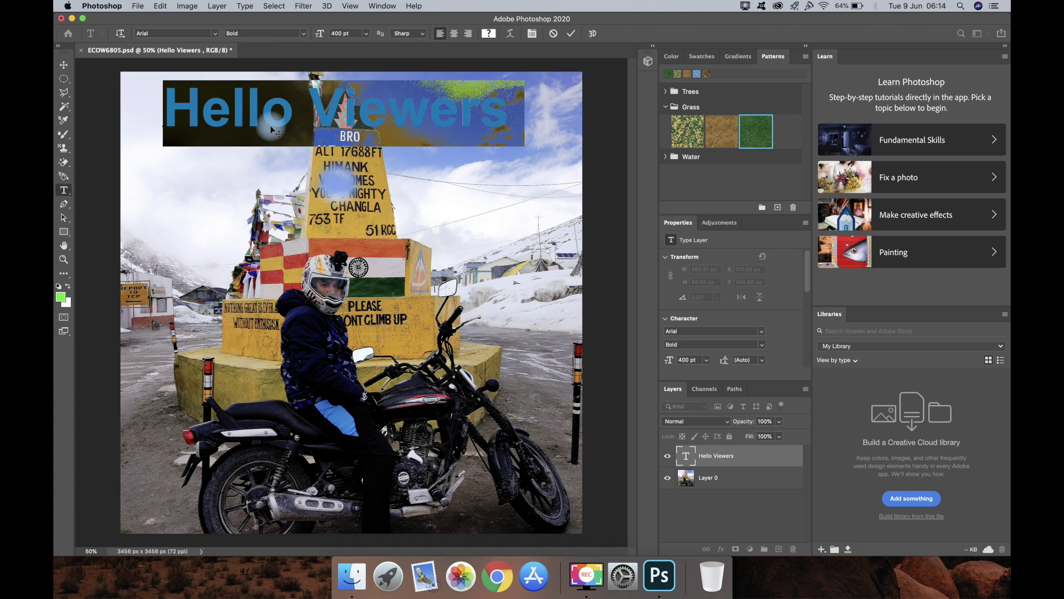
{"action": "left_click", "coordinate": [289, 114]}
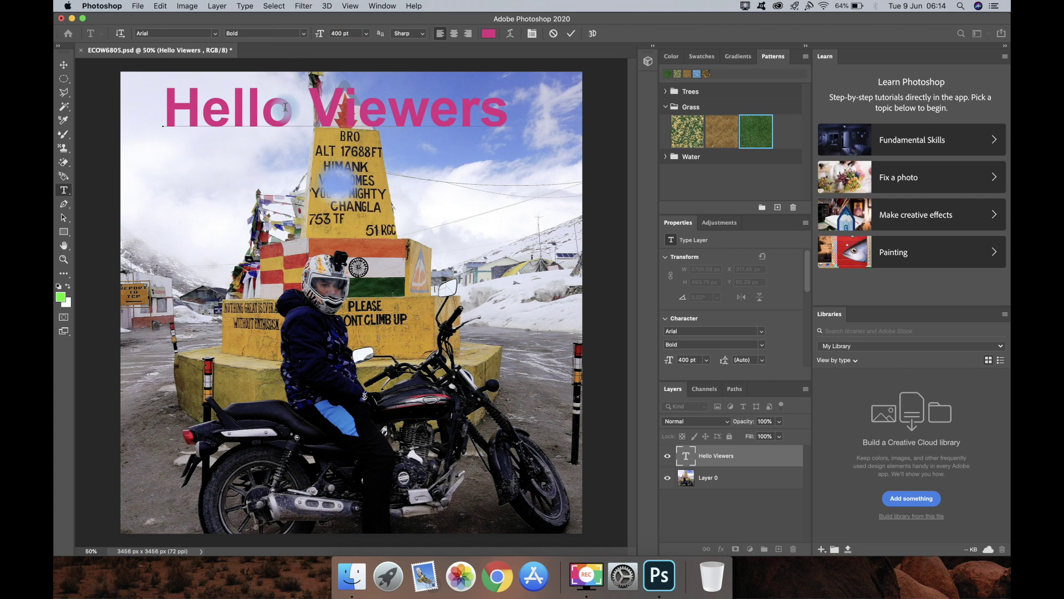
Select the whole "Hello Viewers" text, try right alignment, and set it to centre alignment
{"action": "left_click_drag", "start_coordinate": [164, 111], "coordinate": [564, 90]}
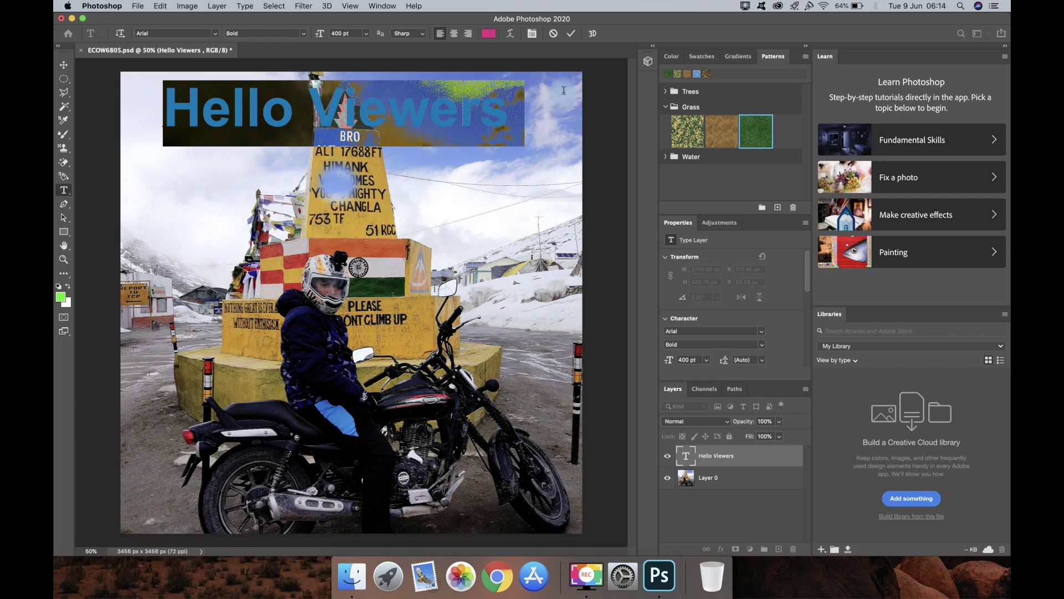
{"action": "left_click", "coordinate": [457, 36]}
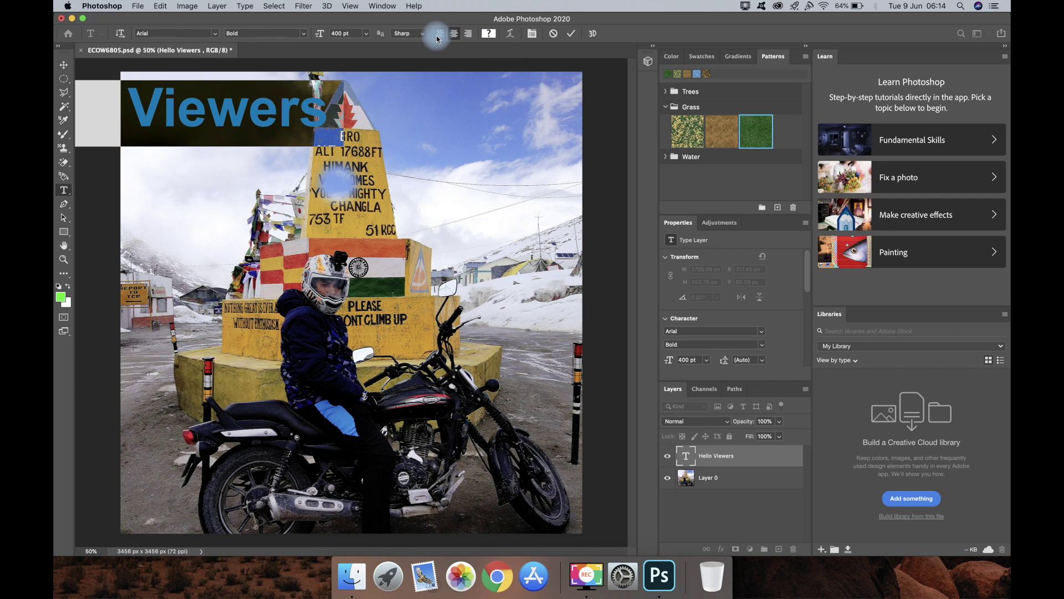
{"action": "left_click", "coordinate": [468, 35]}
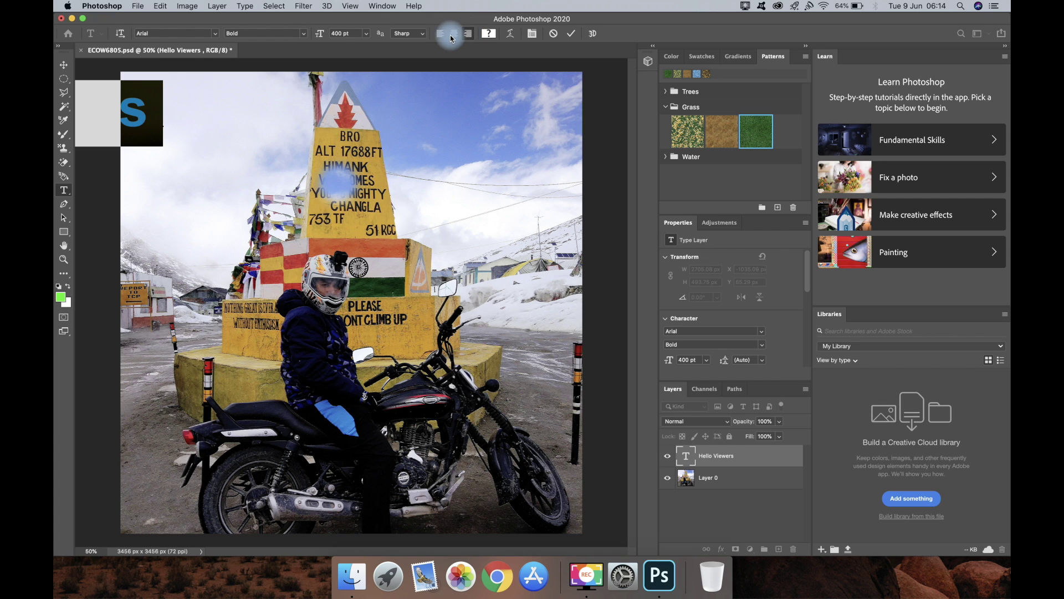
{"action": "left_click", "coordinate": [454, 34]}
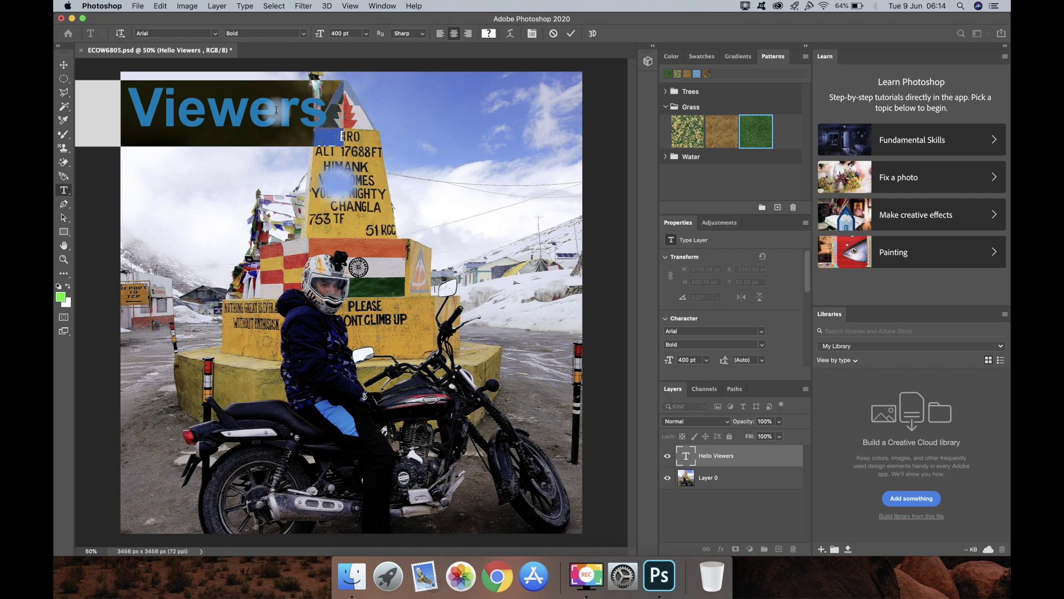
Move the text down and right across the monument, try left and right alignment, and leave it centre-aligned
{"action": "left_click", "coordinate": [283, 111]}
{"action": "left_click_drag", "start_coordinate": [407, 221], "coordinate": [441, 234]}
{"action": "left_click", "coordinate": [454, 34]}
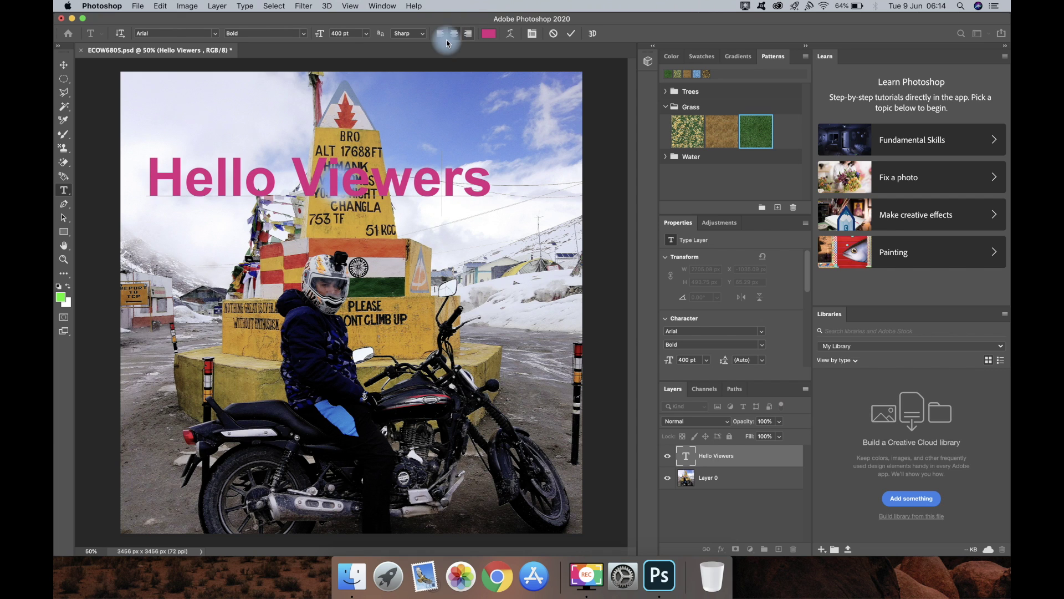
{"action": "left_click", "coordinate": [440, 34]}
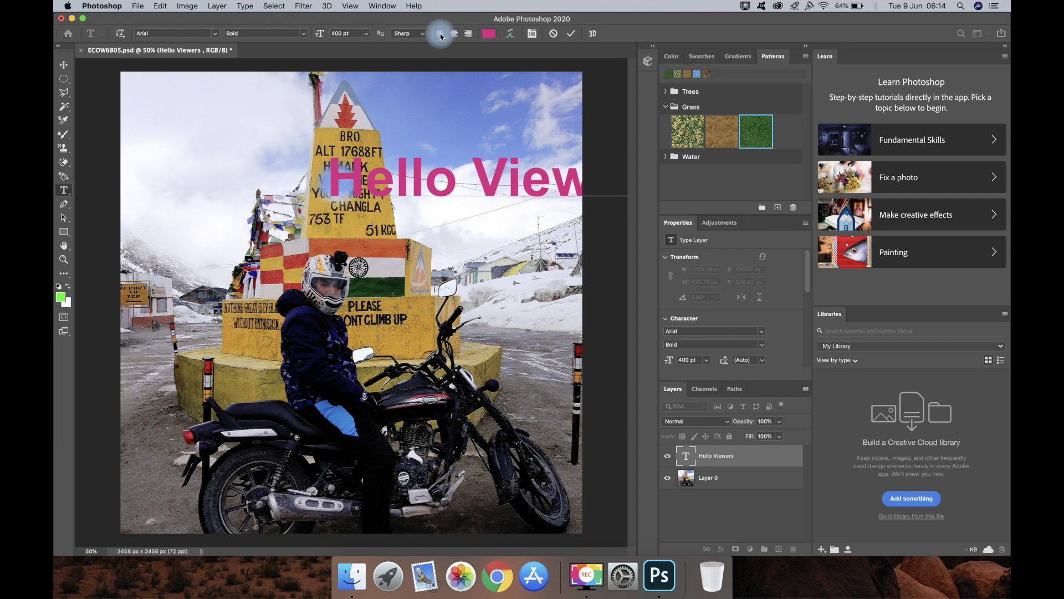
{"action": "left_click", "coordinate": [468, 34]}
{"action": "left_click", "coordinate": [454, 34]}
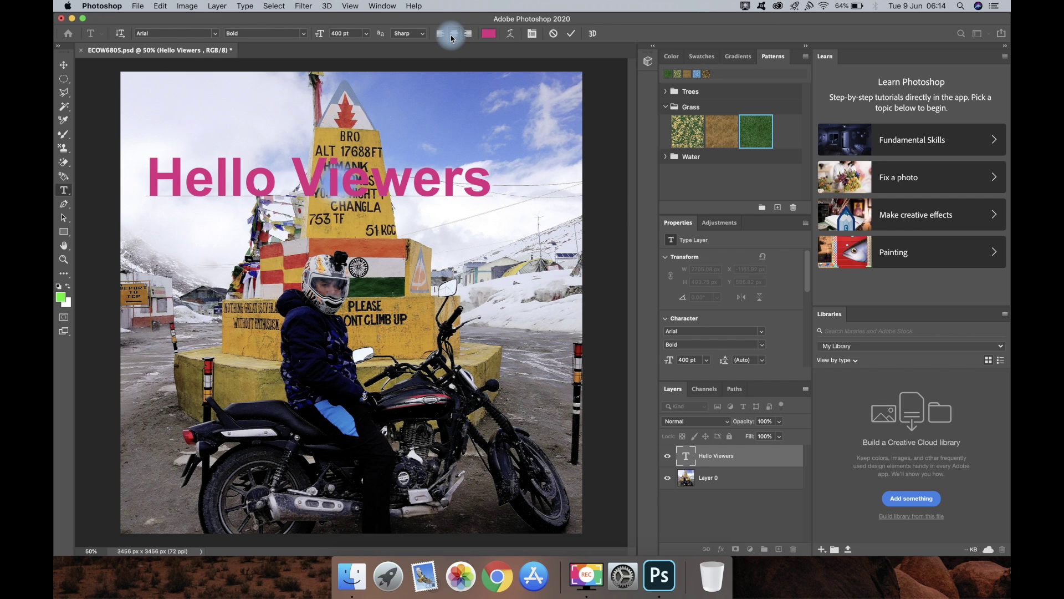
Try to recolour the "Hello Viewers" text dark red, #b93217, with only the text cursor placed in it
{"action": "left_click", "coordinate": [489, 33]}
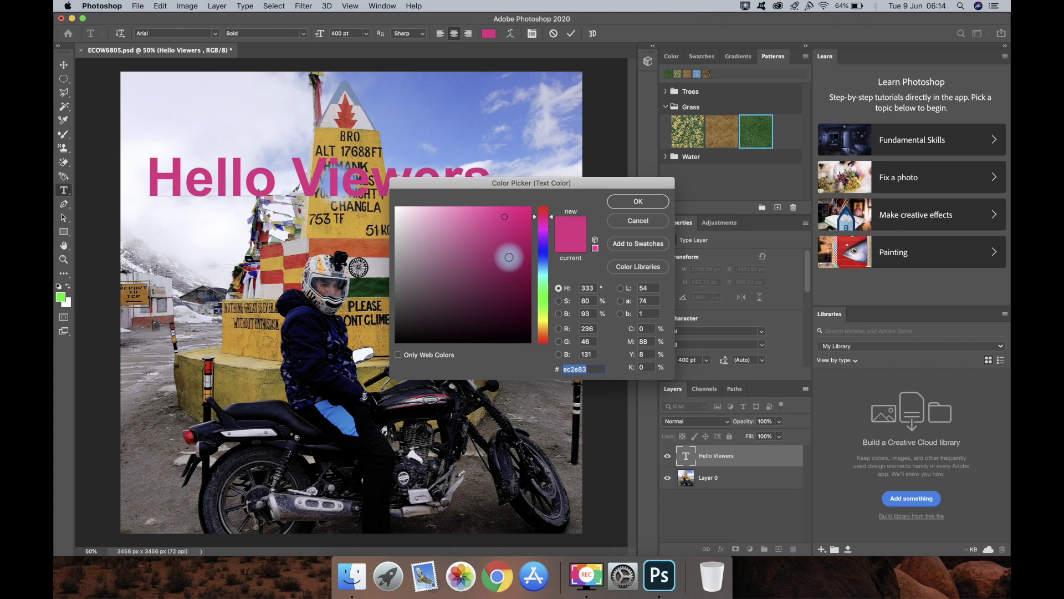
{"action": "left_click", "coordinate": [543, 297]}
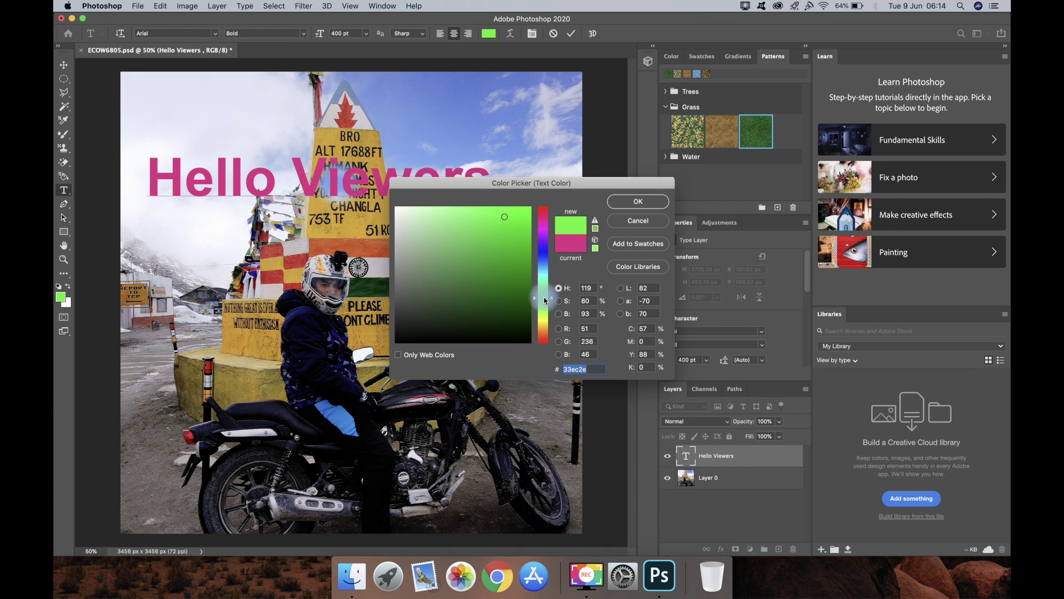
{"action": "left_click", "coordinate": [544, 340]}
{"action": "left_click", "coordinate": [514, 243]}
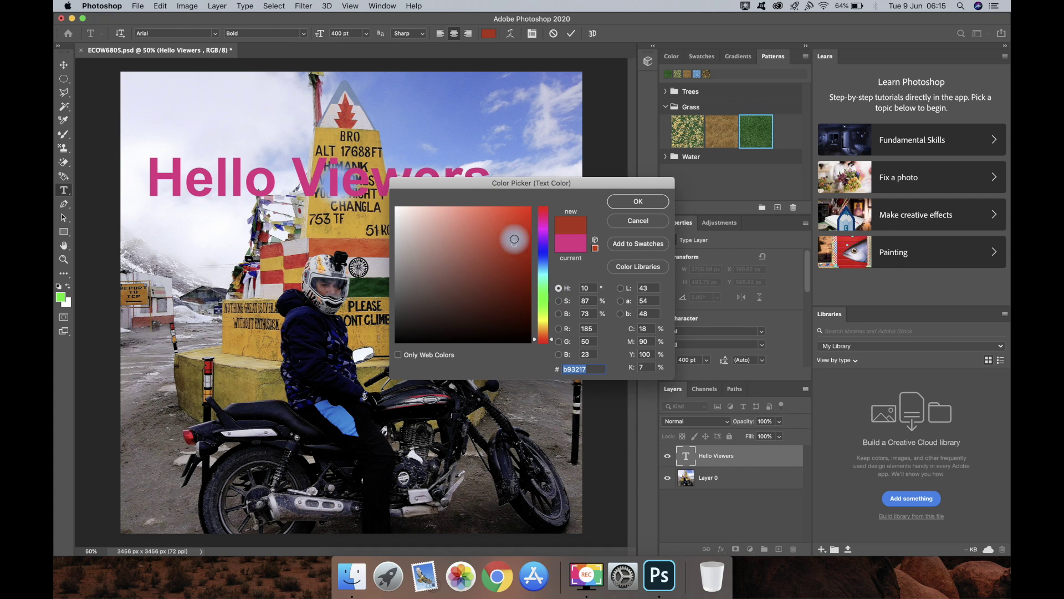
{"action": "left_click", "coordinate": [643, 201]}
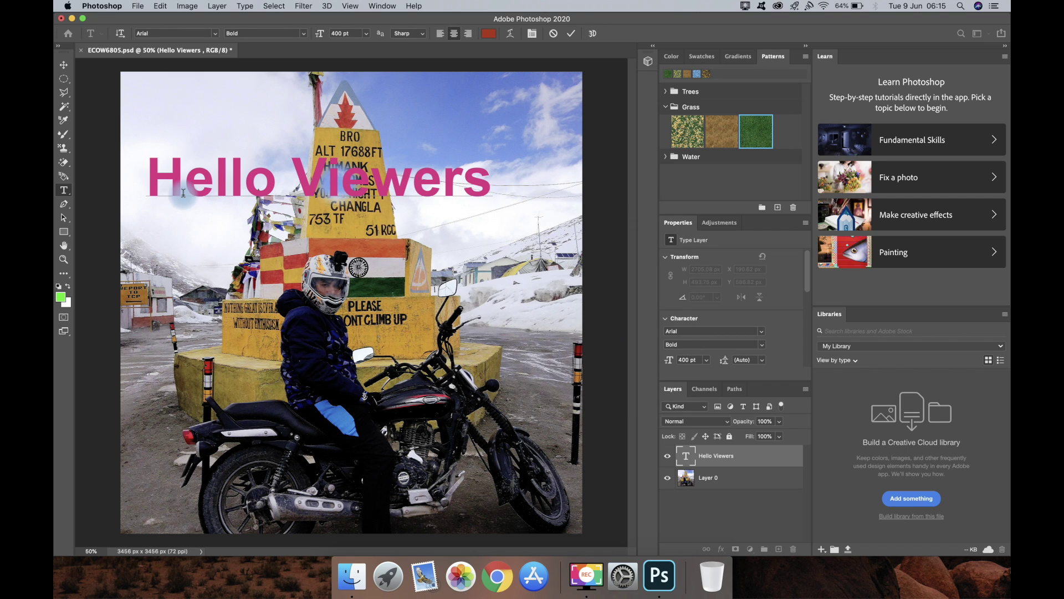
Select the whole "Hello Viewers" text, recolour it bright red, #fc3c17, and deselect it
{"action": "left_click_drag", "start_coordinate": [488, 173], "coordinate": [521, 185]}
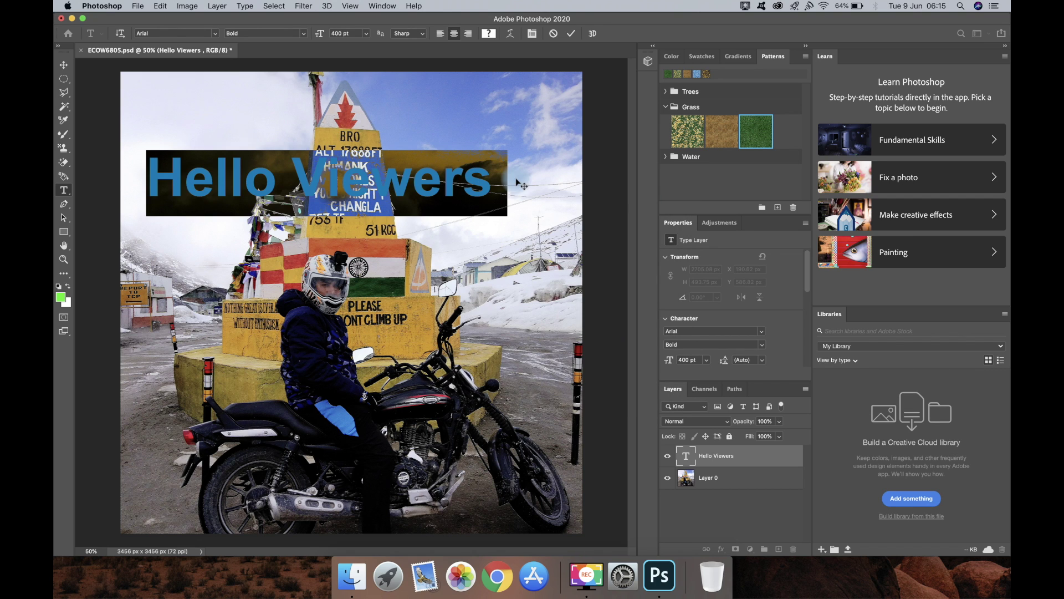
{"action": "left_click", "coordinate": [488, 34]}
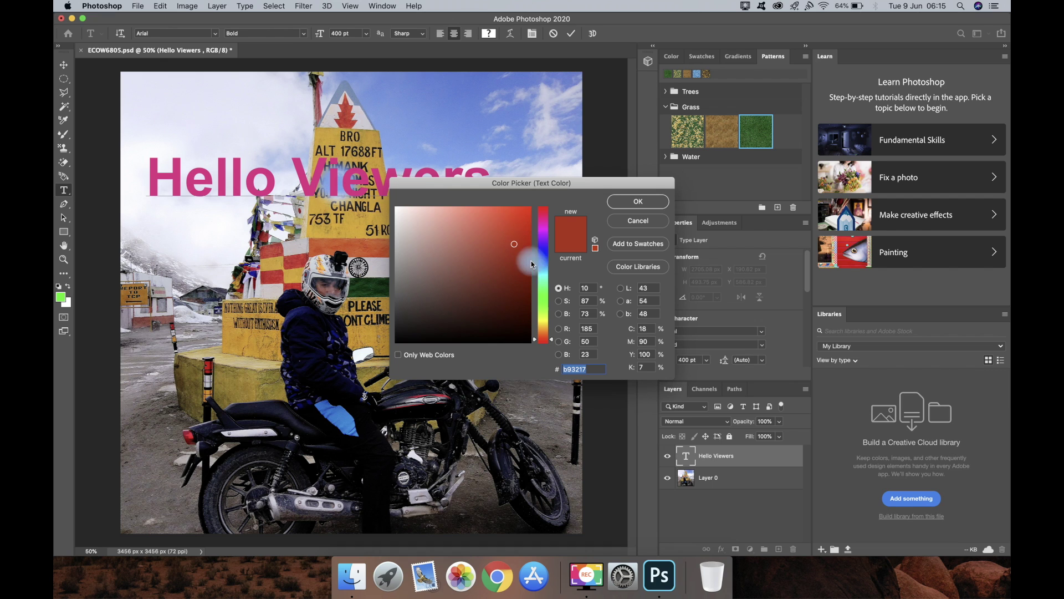
{"action": "left_click", "coordinate": [519, 208]}
{"action": "left_click", "coordinate": [649, 203]}
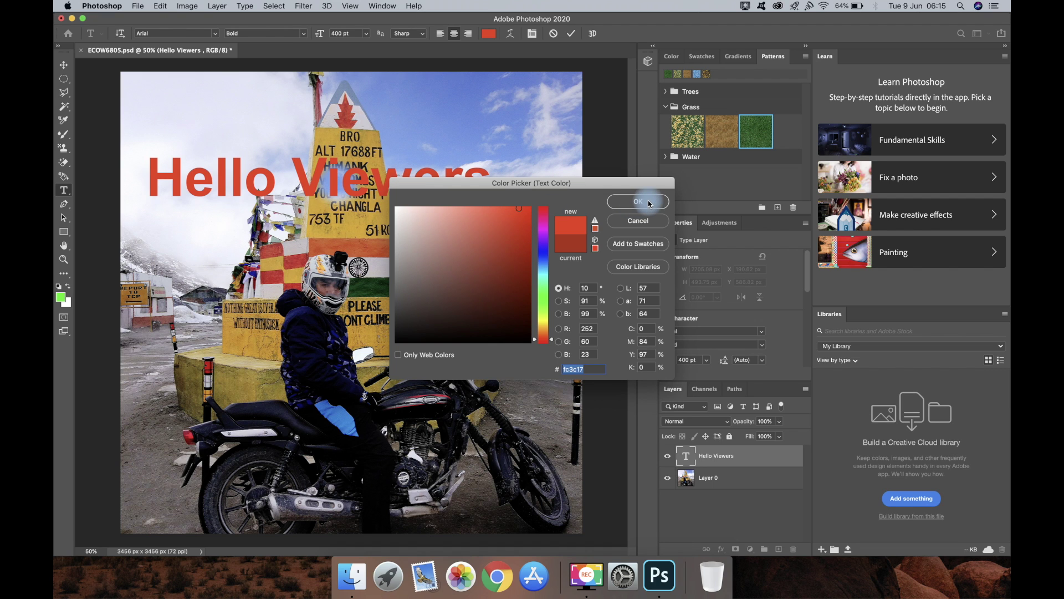
{"action": "left_click", "coordinate": [427, 186]}
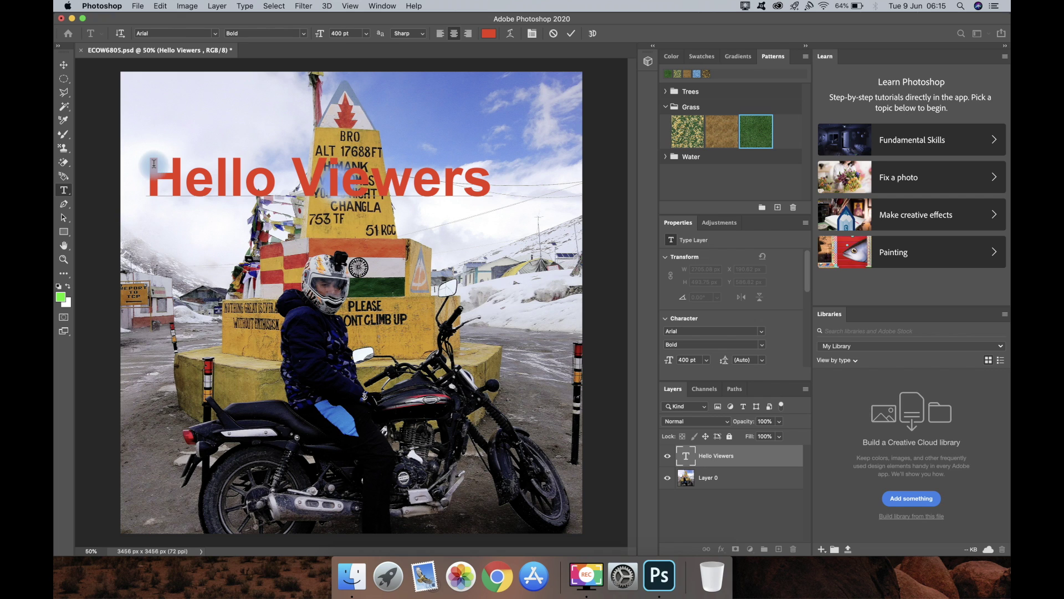
Select the whole text and apply a Fish warp, try it vertically, return to horizontal, and set the bend to about -23%
{"action": "left_click_drag", "start_coordinate": [154, 163], "coordinate": [540, 165]}
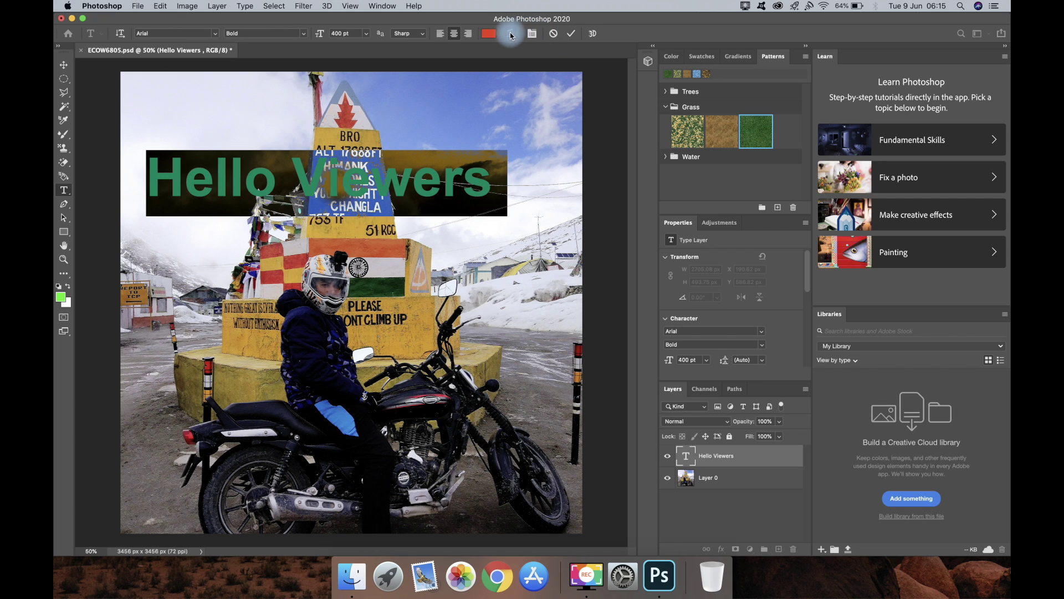
{"action": "left_click", "coordinate": [510, 34]}
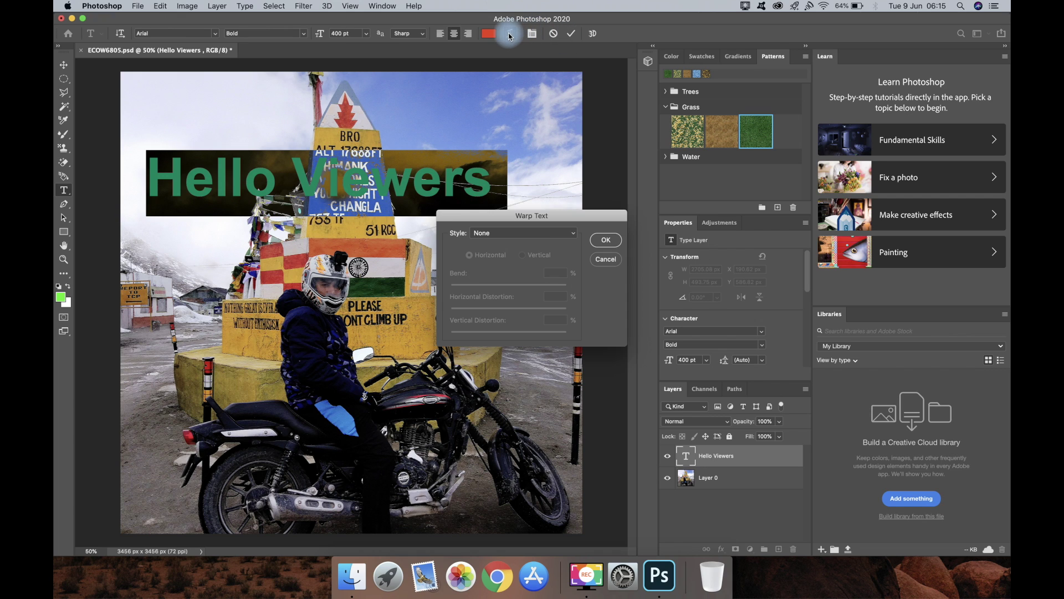
{"action": "left_click", "coordinate": [504, 239]}
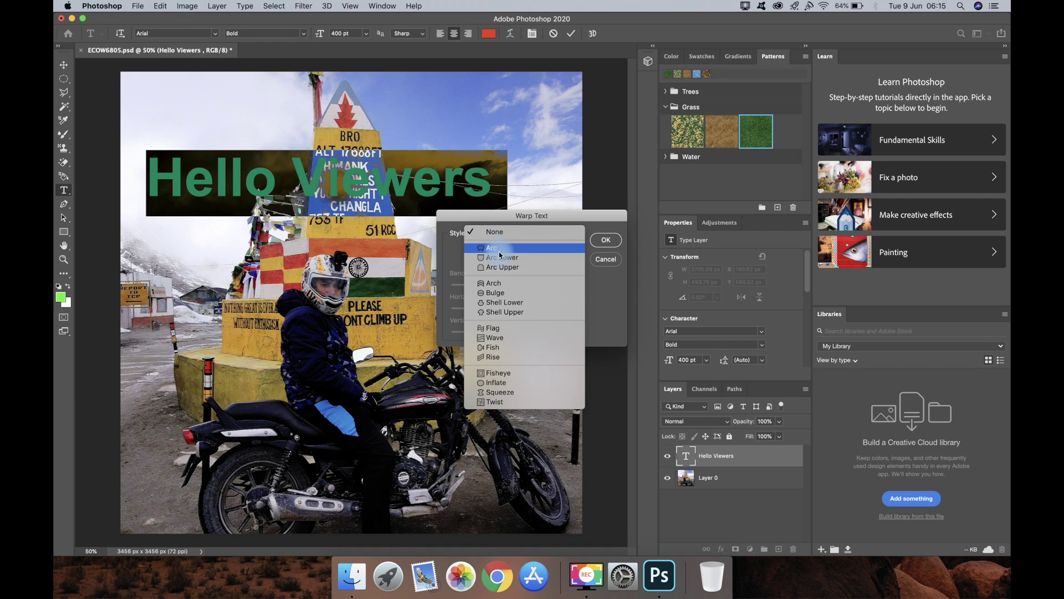
{"action": "left_click", "coordinate": [493, 347]}
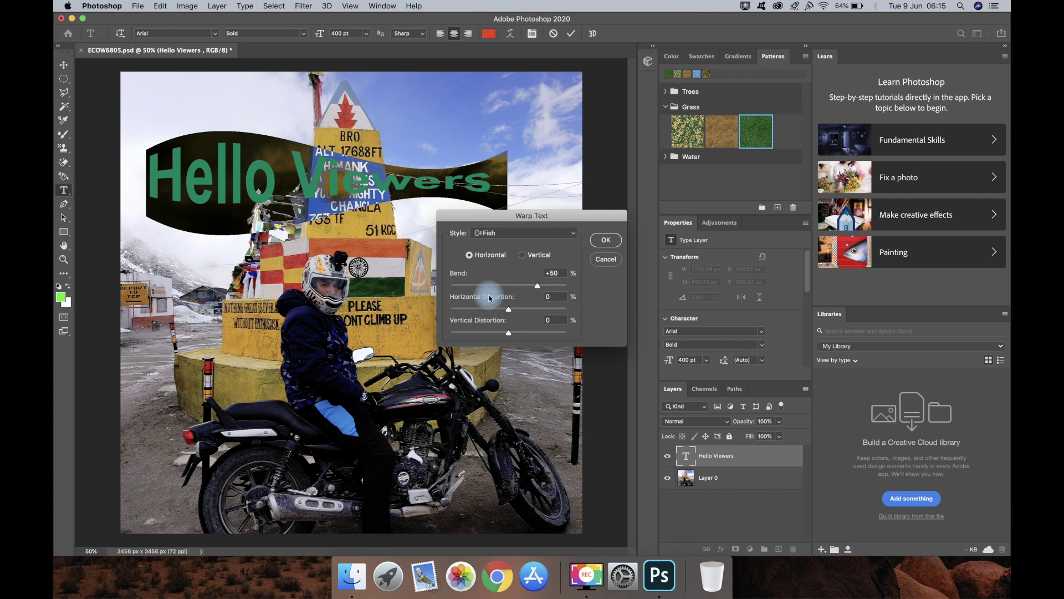
{"action": "left_click", "coordinate": [521, 257]}
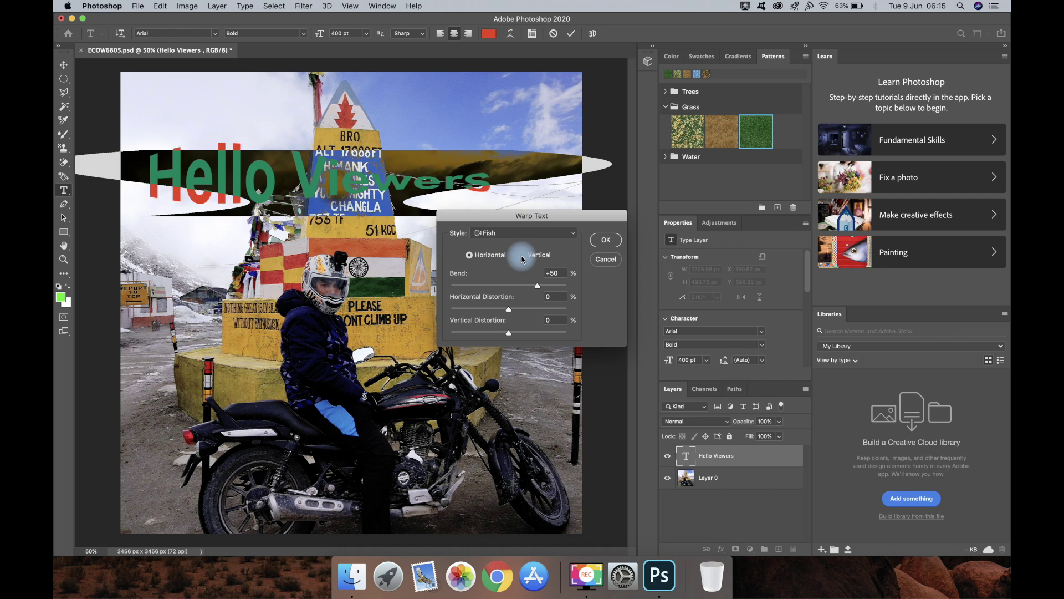
{"action": "left_click", "coordinate": [470, 256]}
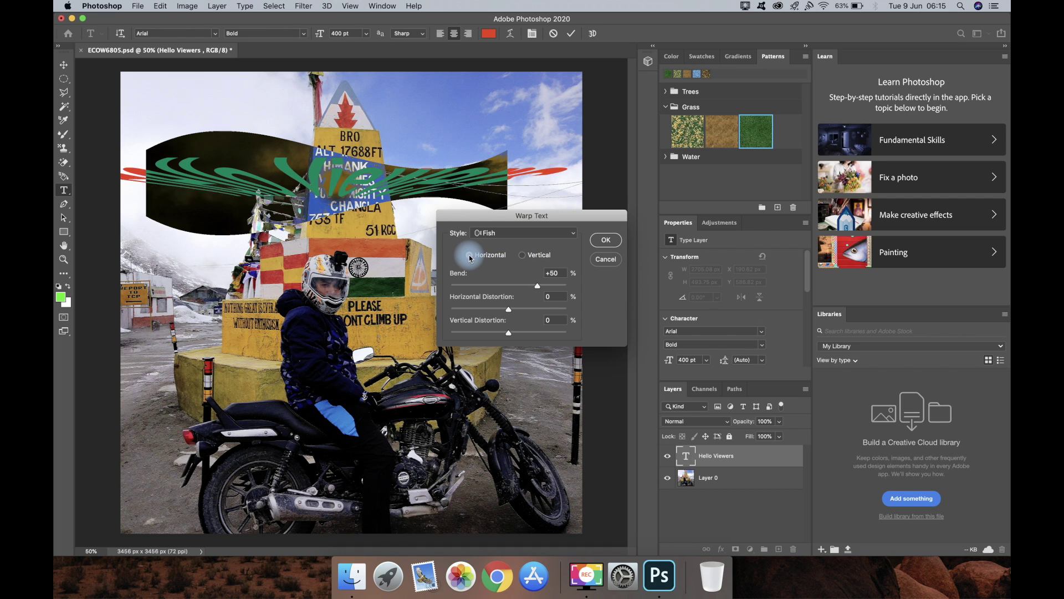
{"action": "left_click_drag", "start_coordinate": [537, 288], "coordinate": [494, 291]}
Try the Bulge warp style, then apply a horizontal Arc warp with a -1% bend and +2% vertical distortion
{"action": "left_click", "coordinate": [496, 233]}
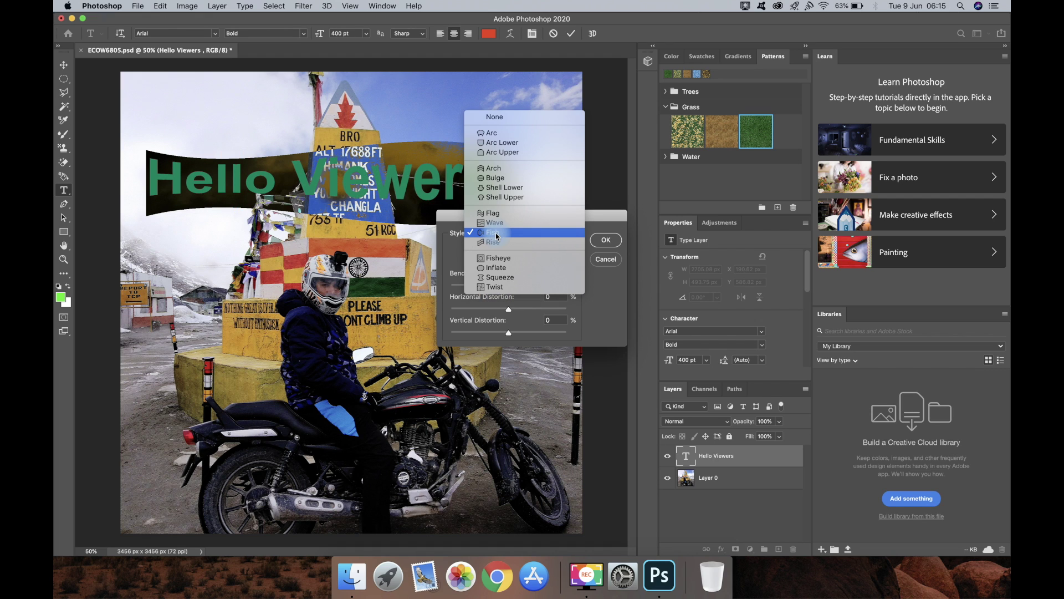
{"action": "left_click", "coordinate": [493, 177]}
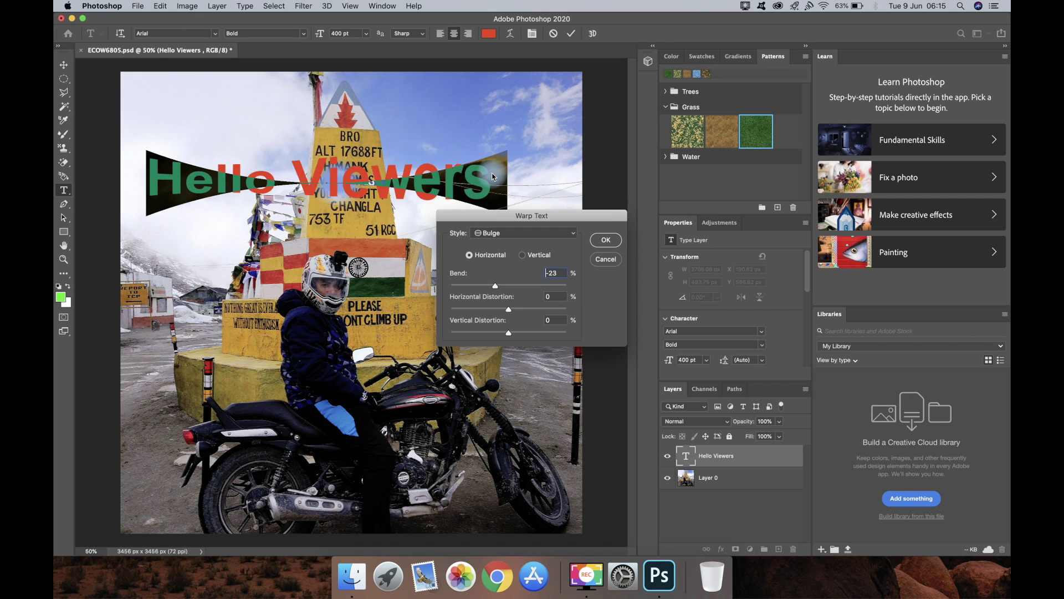
{"action": "left_click", "coordinate": [491, 237]}
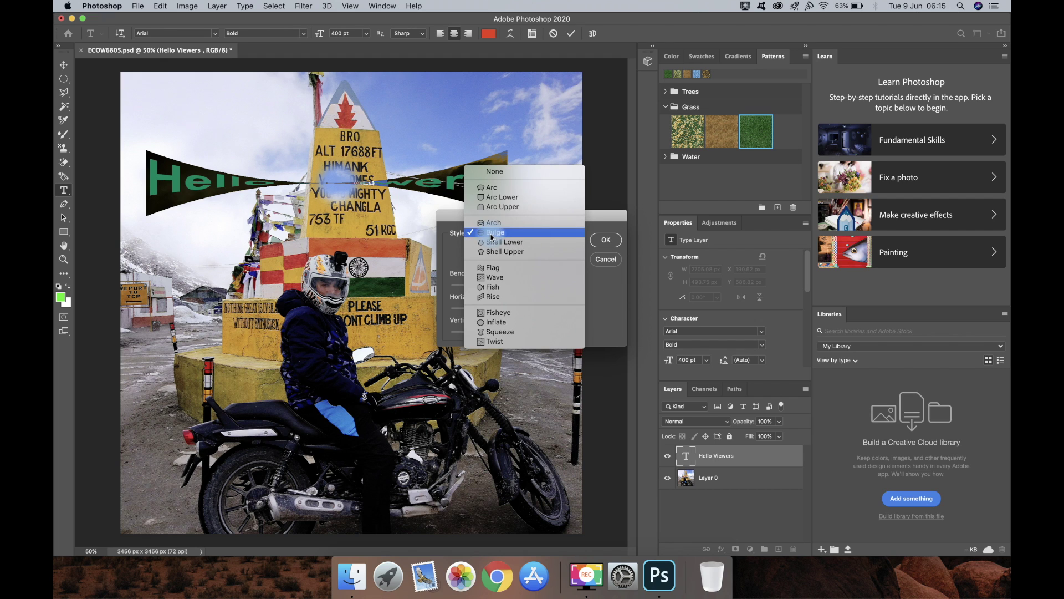
{"action": "left_click", "coordinate": [489, 188]}
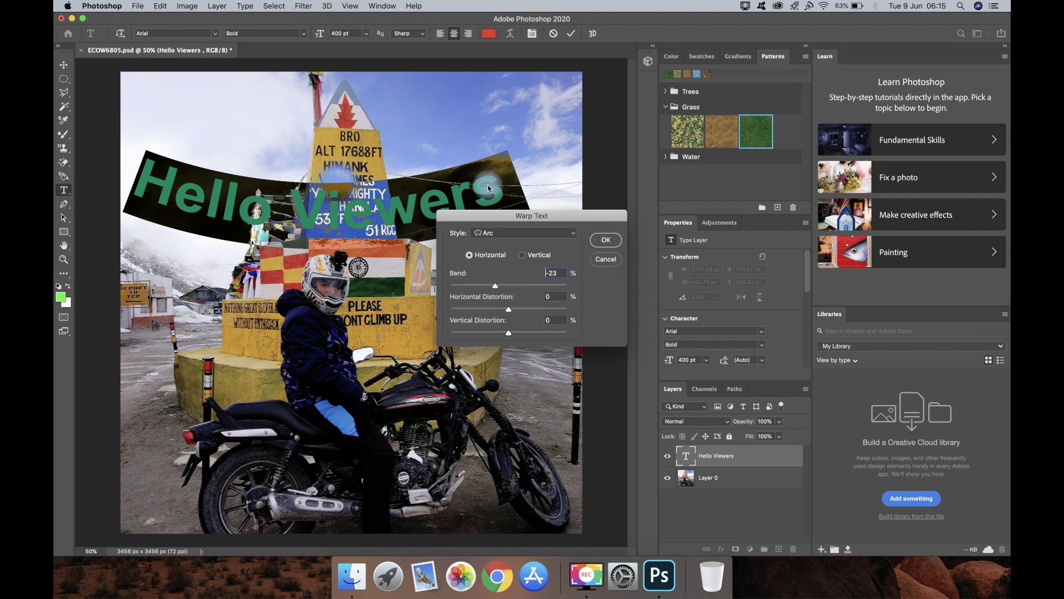
{"action": "left_click_drag", "start_coordinate": [497, 288], "coordinate": [511, 335]}
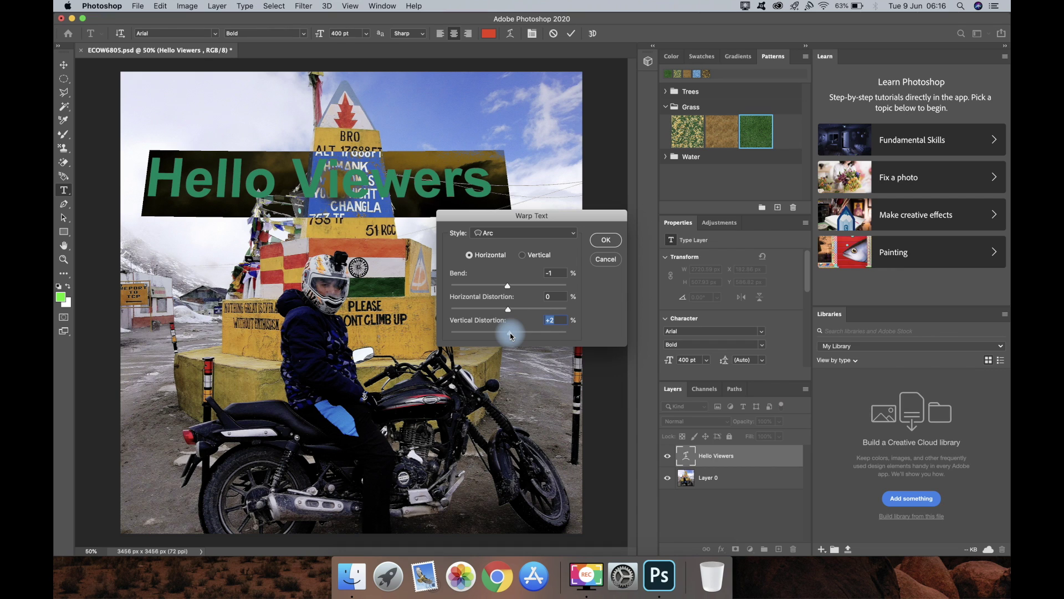
{"action": "left_click", "coordinate": [614, 238]}
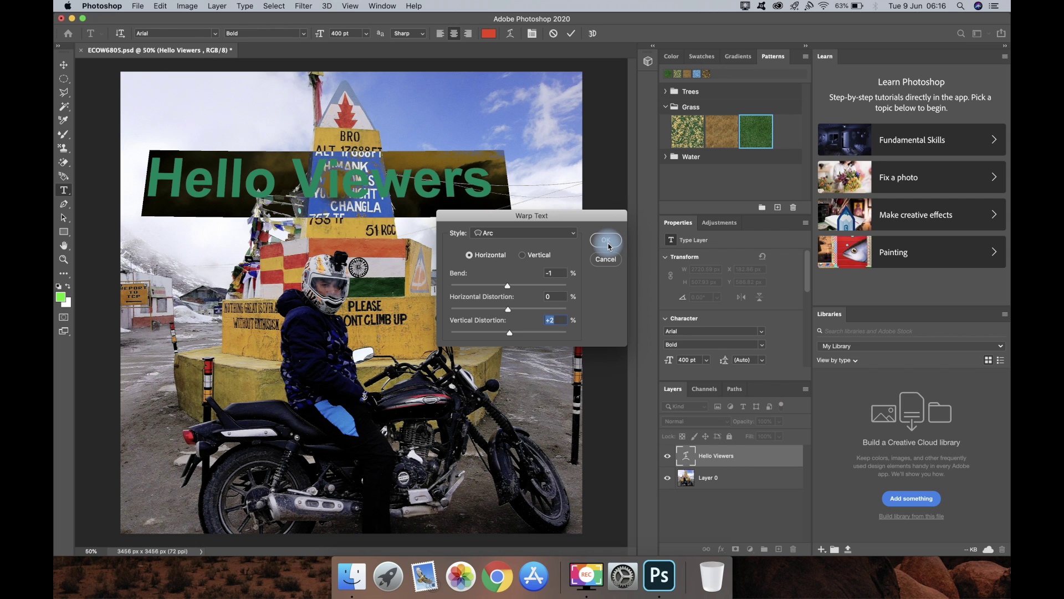
Show the character settings, try the Regular and Bold font styles on the text, set it to Italic, and commit the text edit
{"action": "left_click", "coordinate": [532, 34]}
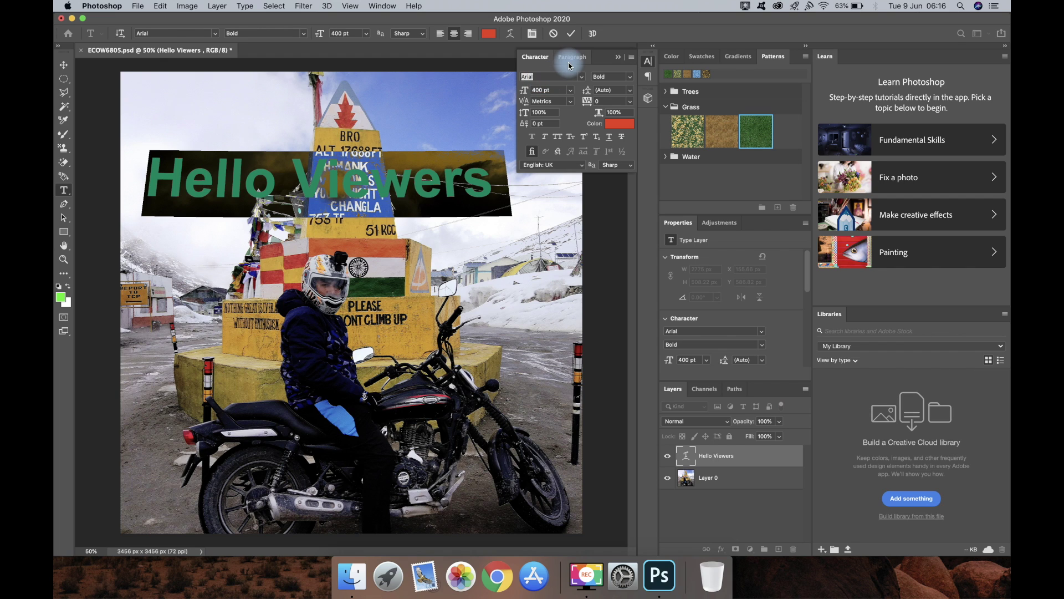
{"action": "left_click", "coordinate": [569, 61]}
{"action": "left_click", "coordinate": [538, 56]}
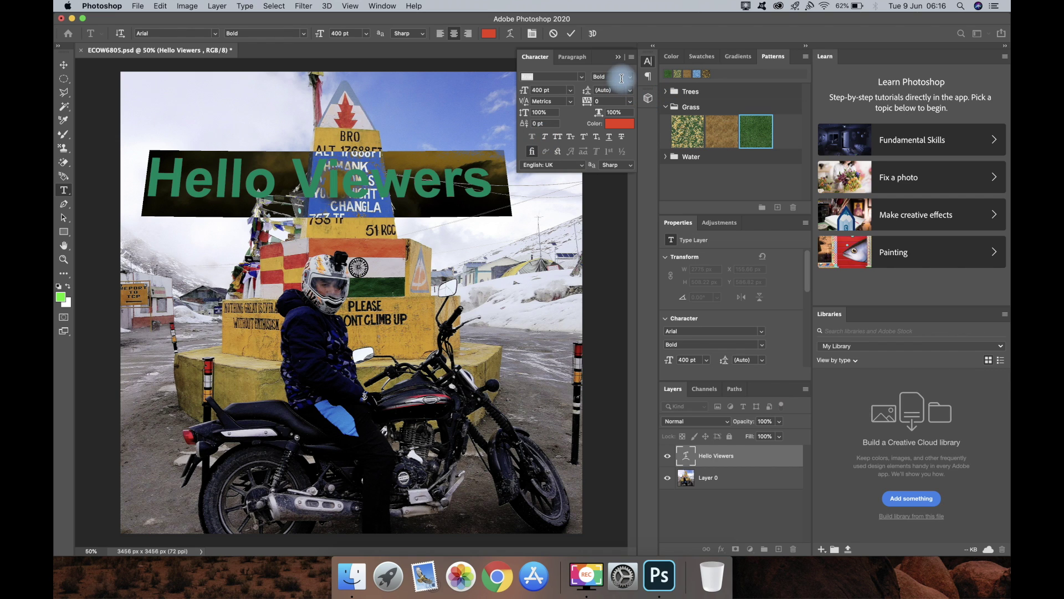
{"action": "left_click", "coordinate": [633, 79]}
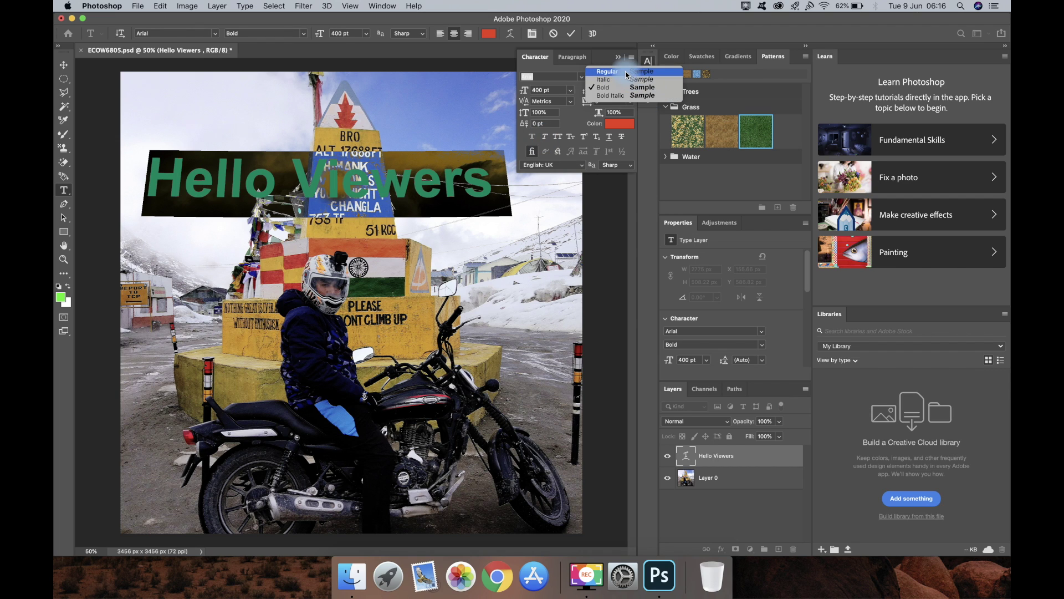
{"action": "left_click", "coordinate": [627, 73]}
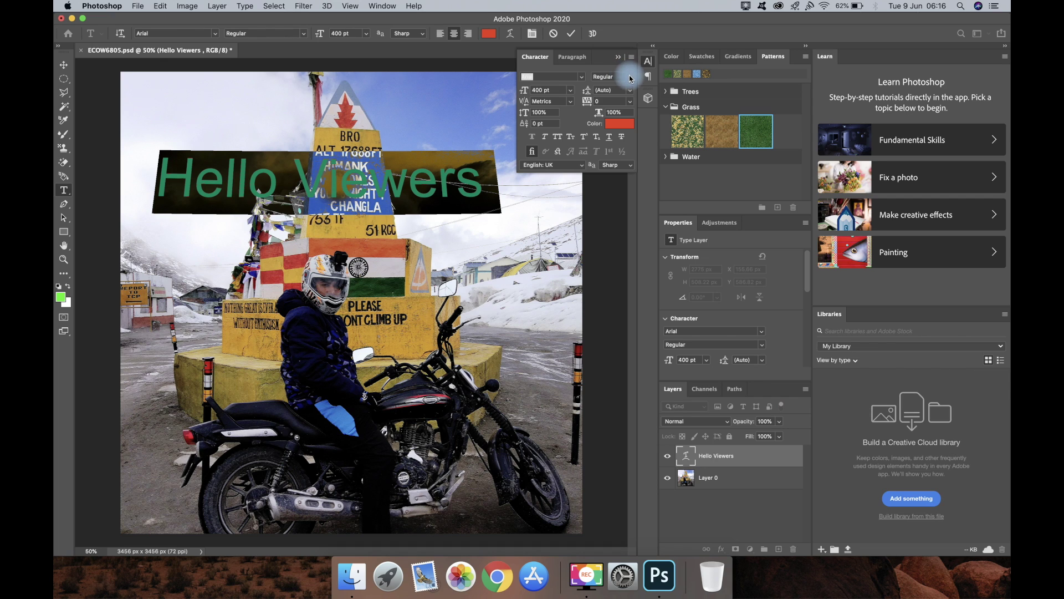
{"action": "left_click", "coordinate": [630, 77]}
{"action": "left_click", "coordinate": [628, 84]}
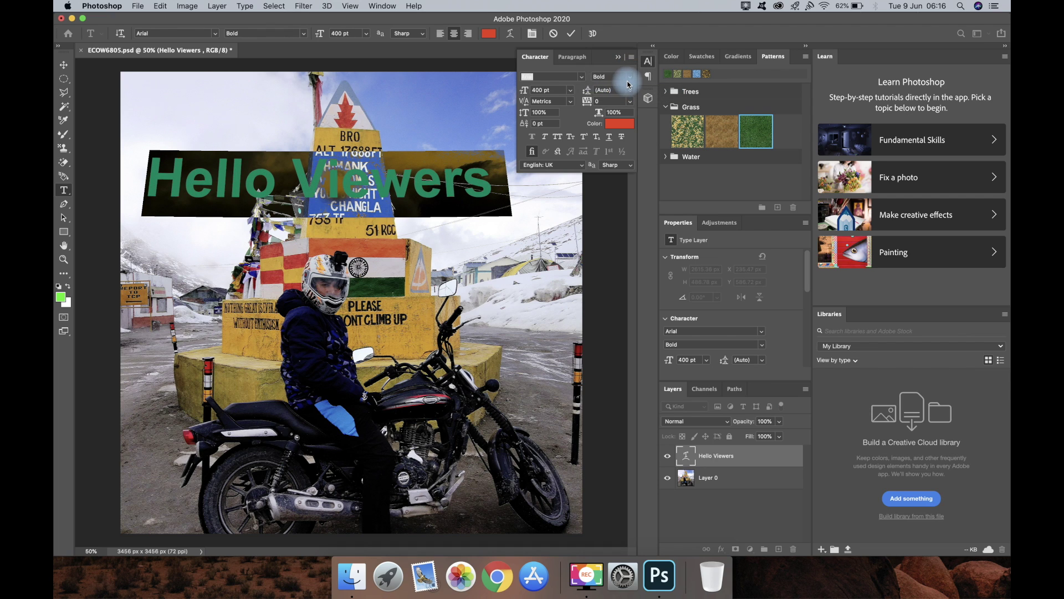
{"action": "left_click", "coordinate": [632, 79]}
{"action": "left_click", "coordinate": [622, 84]}
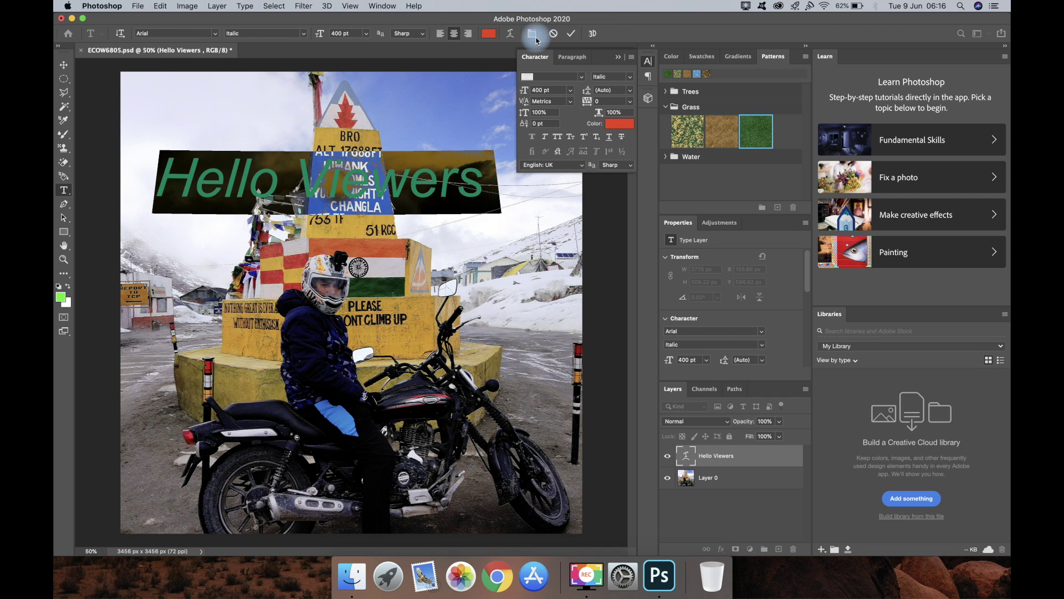
{"action": "left_click", "coordinate": [572, 35]}
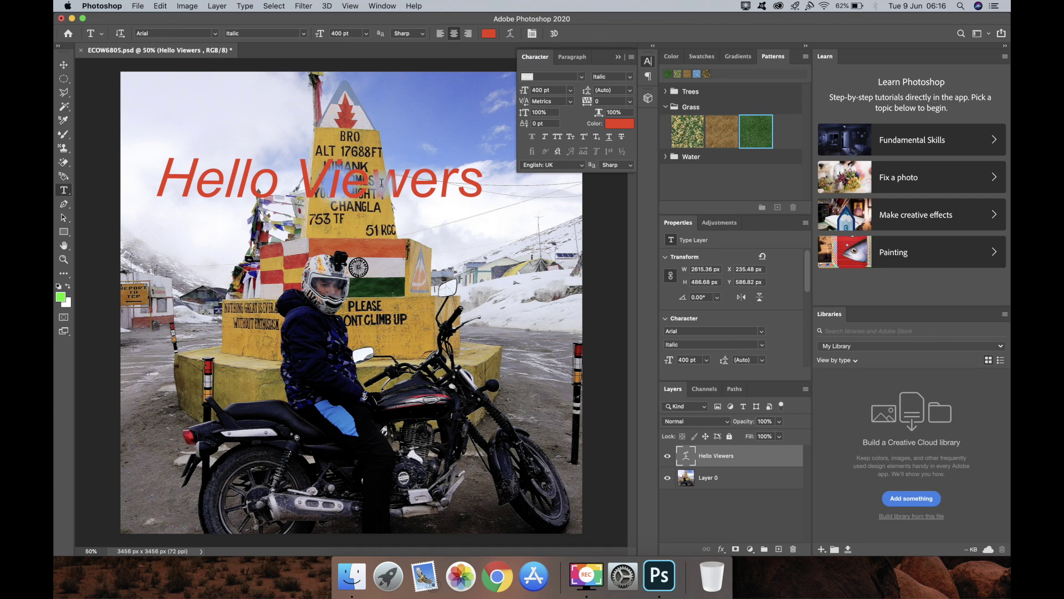
Select the whole "Hello Viewers" text and convert it into a 3D layer, switching to the 3D workspace
{"action": "left_click", "coordinate": [368, 194]}
{"action": "left_click_drag", "start_coordinate": [165, 176], "coordinate": [491, 176]}
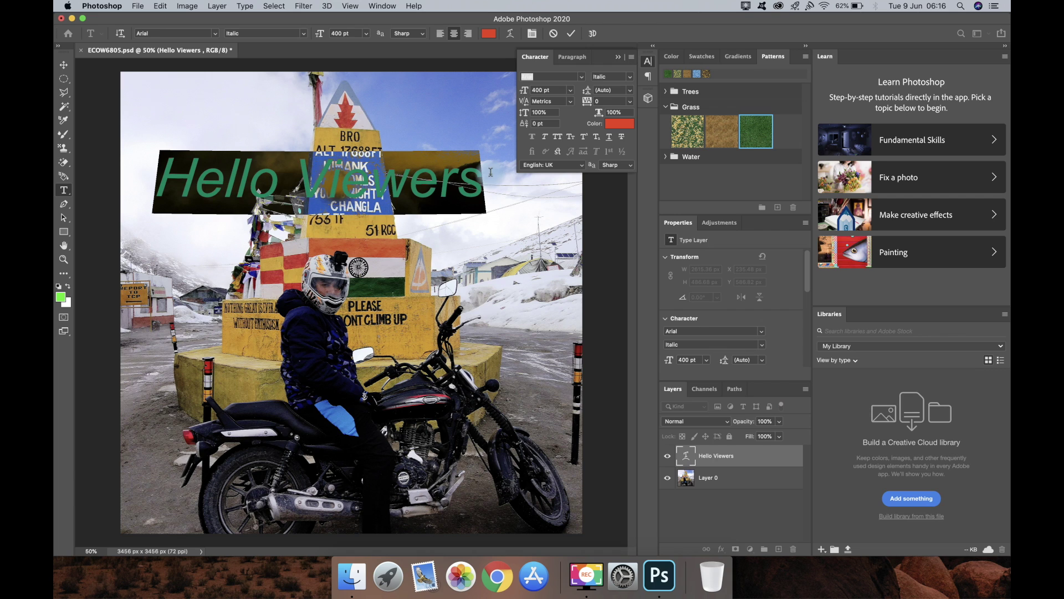
{"action": "left_click", "coordinate": [591, 35]}
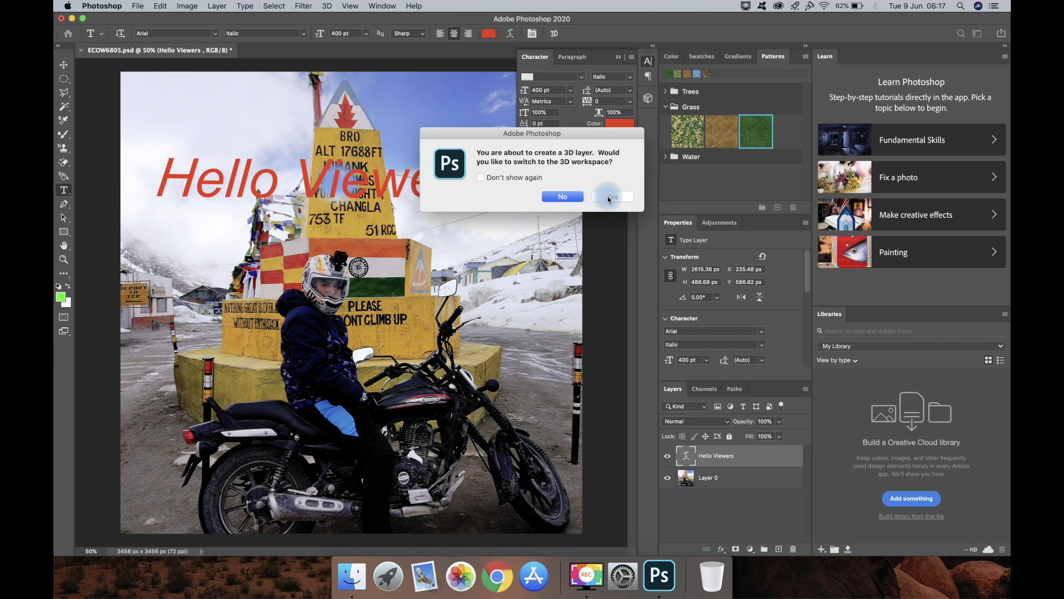
{"action": "left_click", "coordinate": [608, 198]}
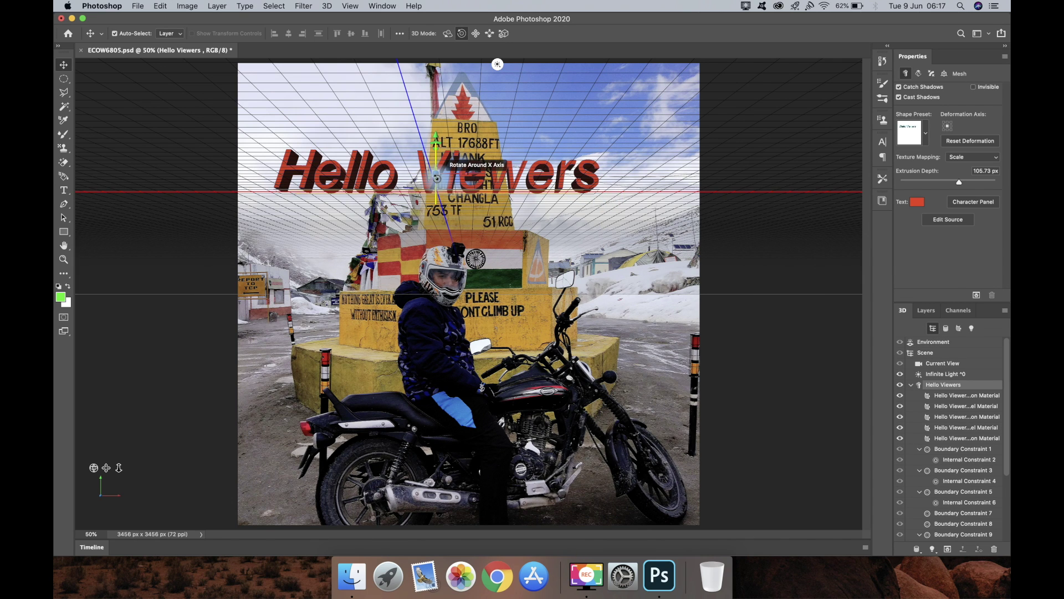
Rotate the 3D text back and forth around its X axis and increase its extrusion depth
{"action": "left_click_drag", "start_coordinate": [497, 222], "coordinate": [504, 111]}
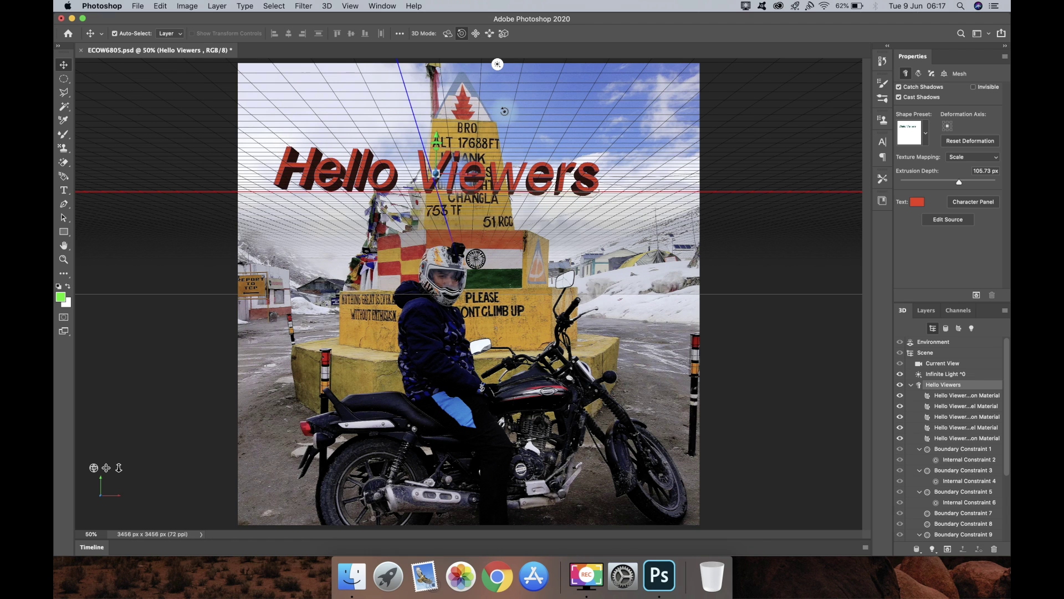
{"action": "left_click_drag", "start_coordinate": [434, 242], "coordinate": [432, 213]}
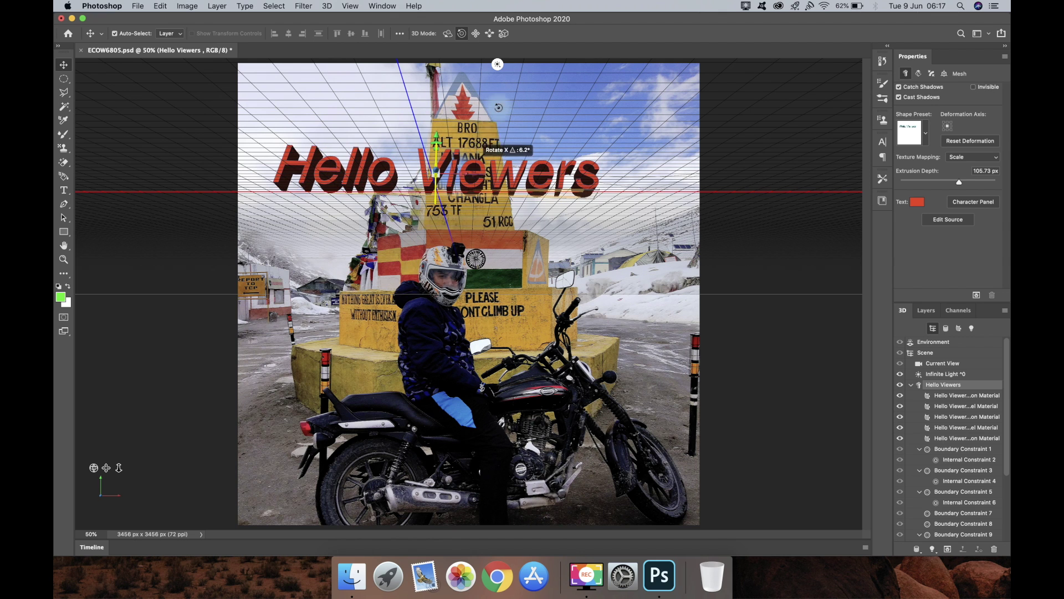
{"action": "left_click_drag", "start_coordinate": [498, 107], "coordinate": [487, 215]}
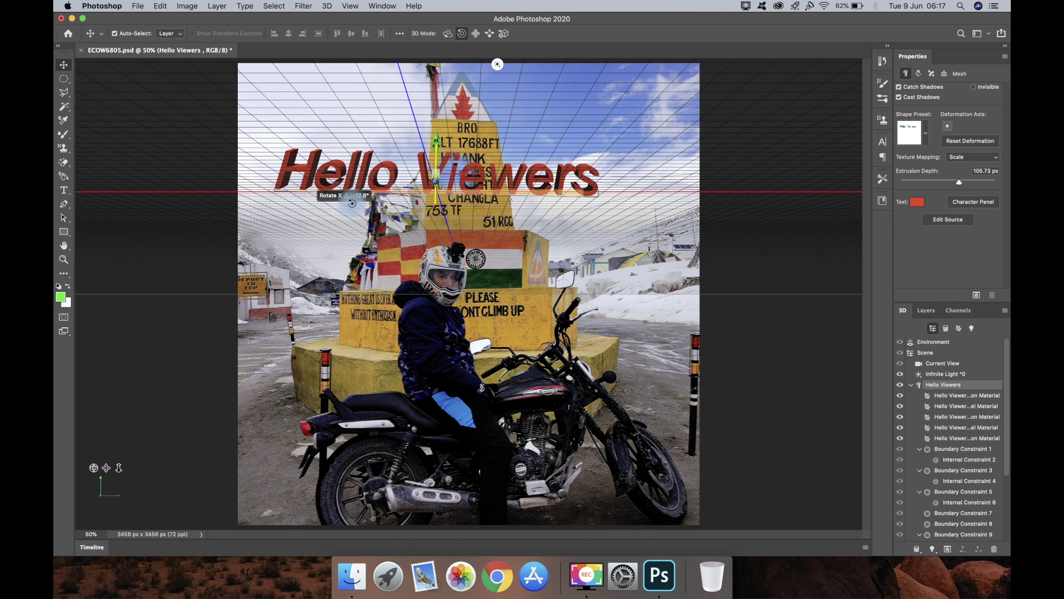
{"action": "left_click_drag", "start_coordinate": [542, 177], "coordinate": [514, 178]}
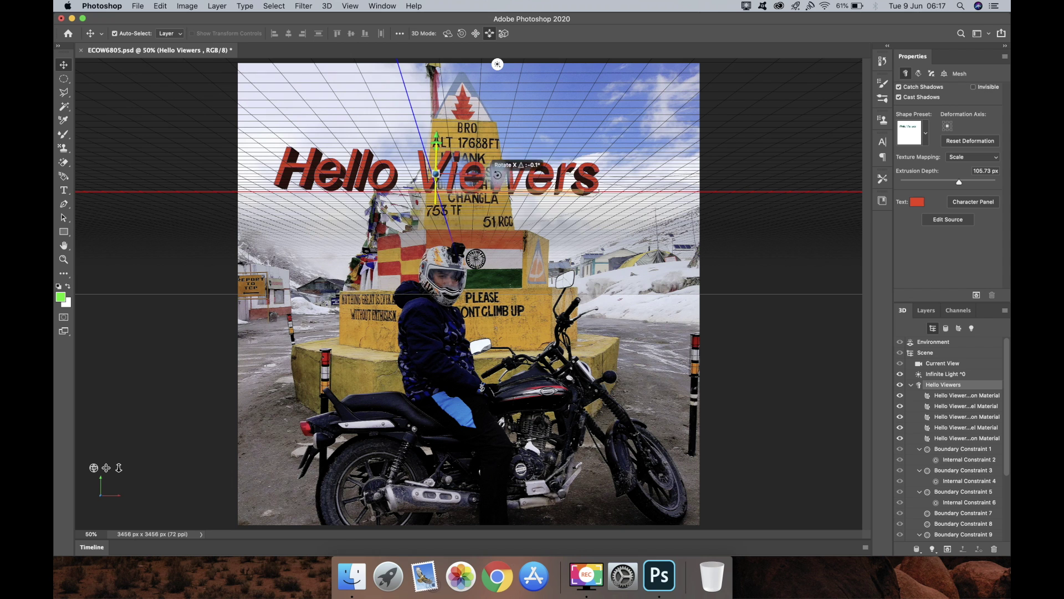
{"action": "left_click_drag", "start_coordinate": [542, 164], "coordinate": [460, 221]}
{"action": "left_click_drag", "start_coordinate": [459, 148], "coordinate": [435, 196]}
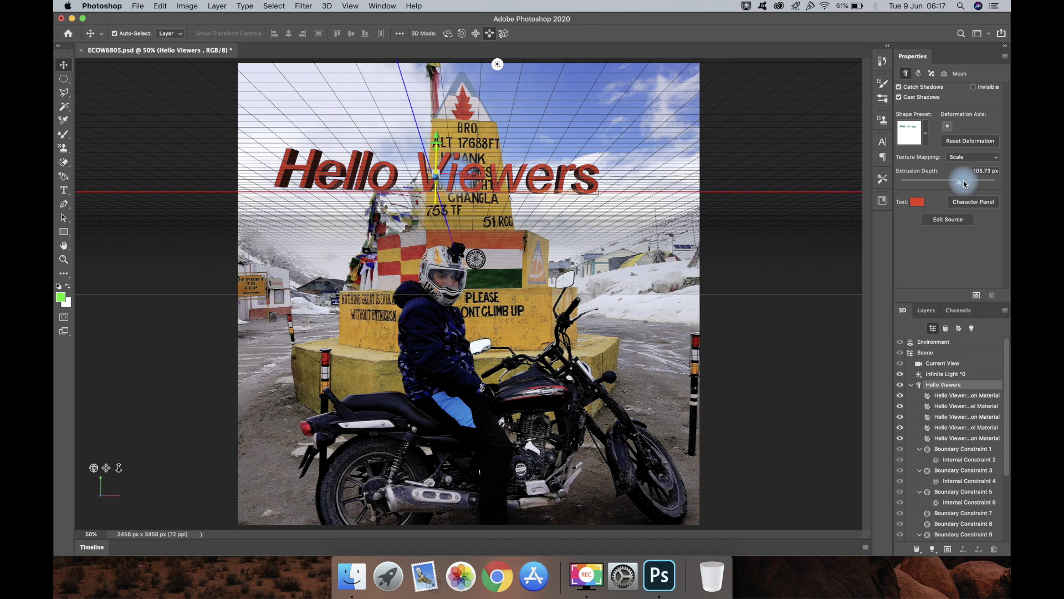
{"action": "mouse_move", "coordinate": [958, 181]}
{"action": "left_mouse_down"}
{"action": "mouse_move", "coordinate": [920, 185]}
{"action": "mouse_move", "coordinate": [1006, 178]}
{"action": "mouse_move", "coordinate": [892, 185]}
{"action": "mouse_move", "coordinate": [973, 185]}
{"action": "left_mouse_up"}
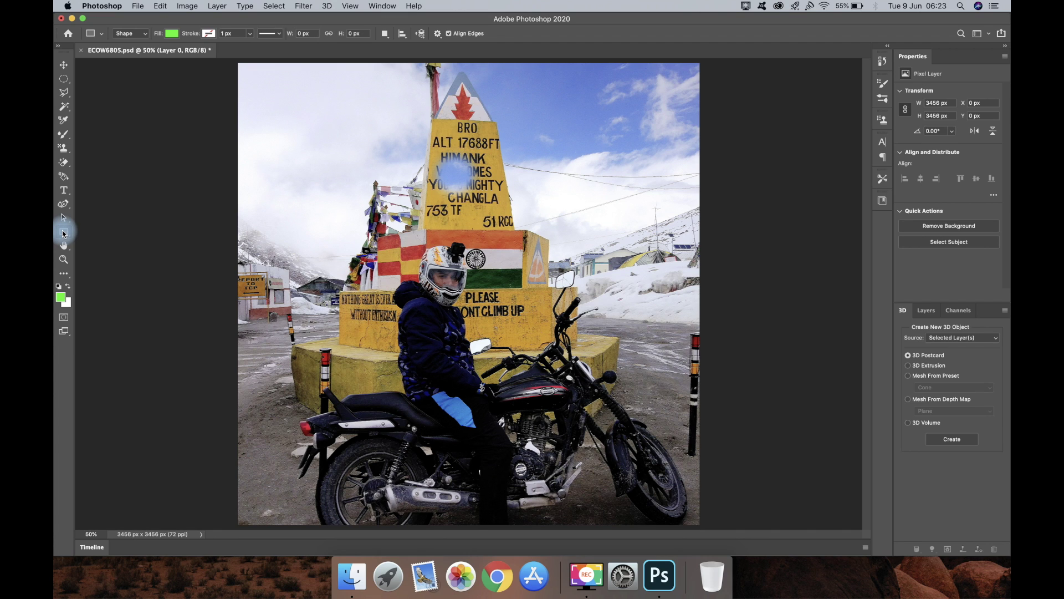
Draw two green rectangles over the monument, the upper one about 2463 × 519 px, and dismiss the fixed-size rectangle dialog
{"action": "left_click_drag", "start_coordinate": [275, 166], "coordinate": [475, 273]}
{"action": "left_click_drag", "start_coordinate": [385, 103], "coordinate": [715, 172]}
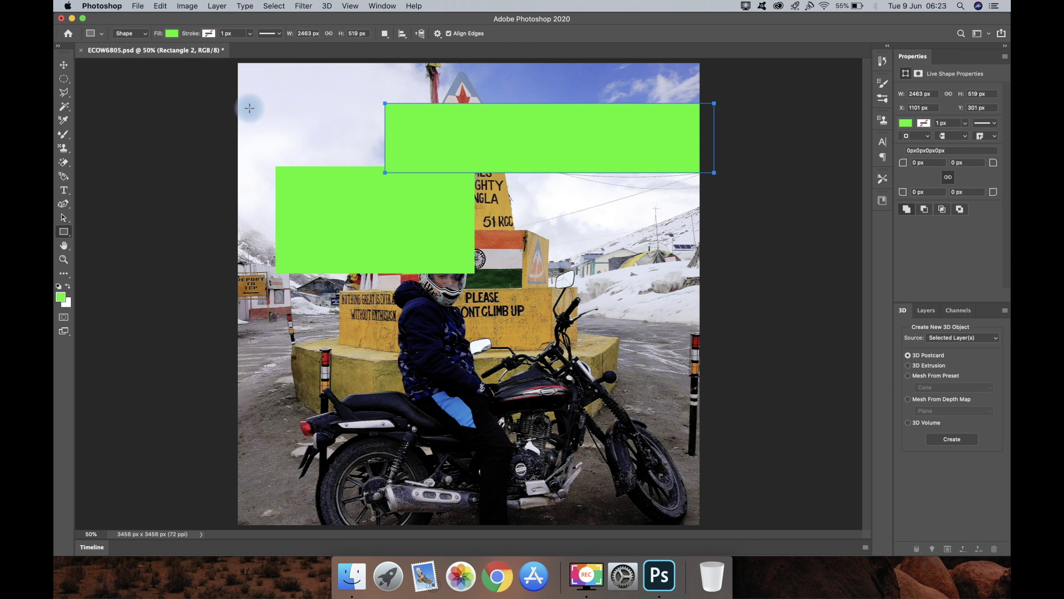
{"action": "left_click", "coordinate": [215, 111]}
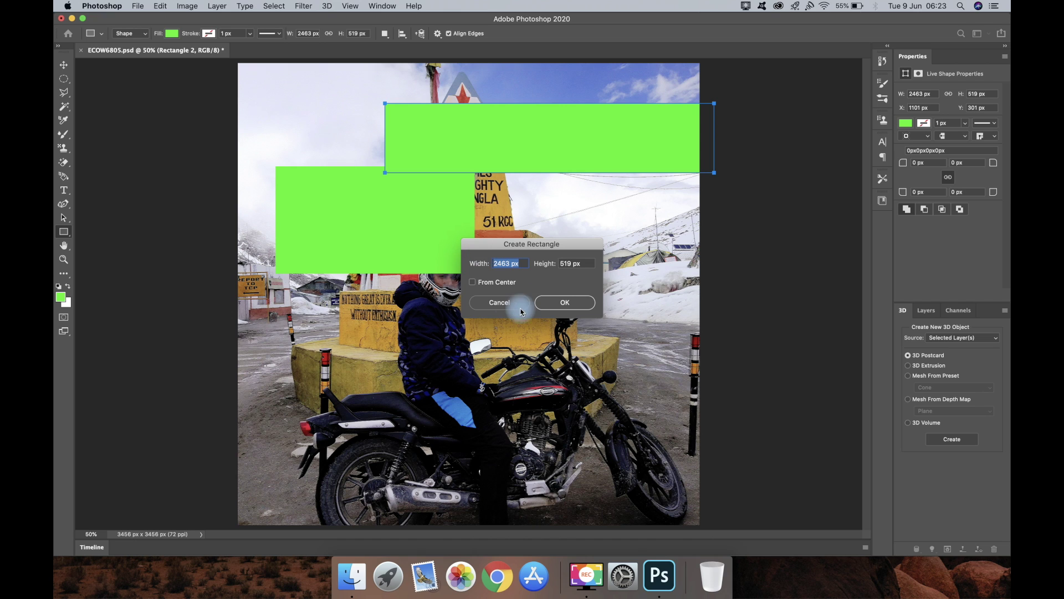
{"action": "left_click", "coordinate": [505, 303]}
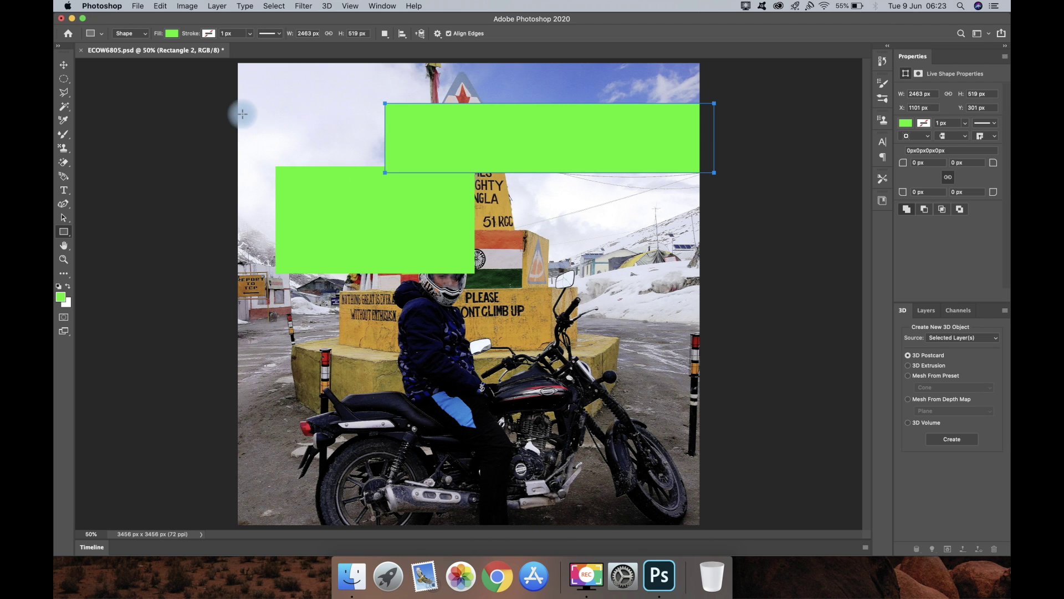
Draw another wide green rectangle across the upper part of the photo with the Rectangle tool
{"action": "left_click_drag", "start_coordinate": [225, 88], "coordinate": [730, 192]}
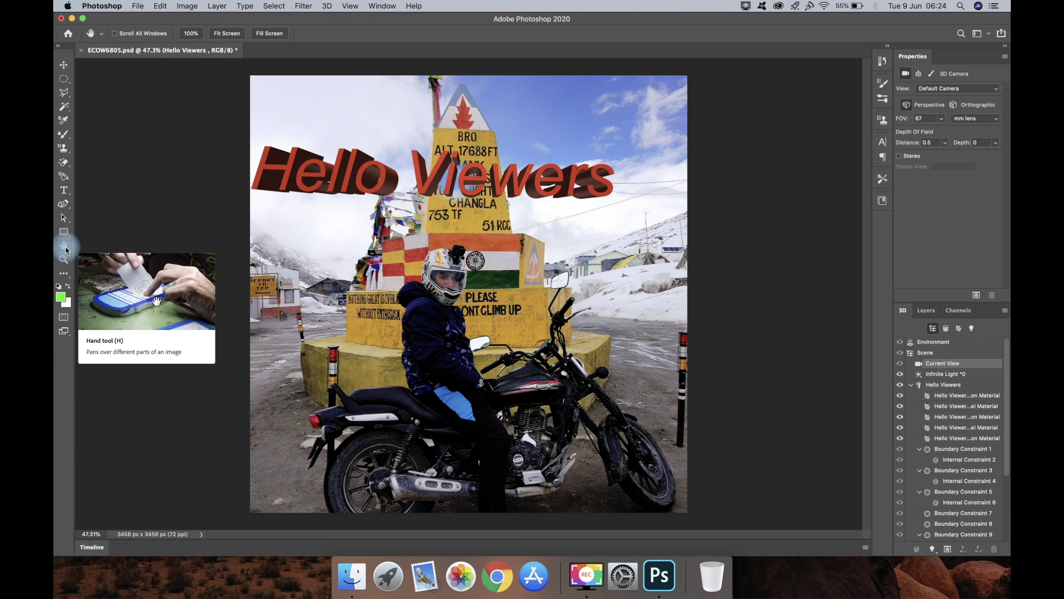
Activate the Hand tool and zoom the photo in and out, ending at about 156% around the rider
{"action": "left_click", "coordinate": [65, 248]}
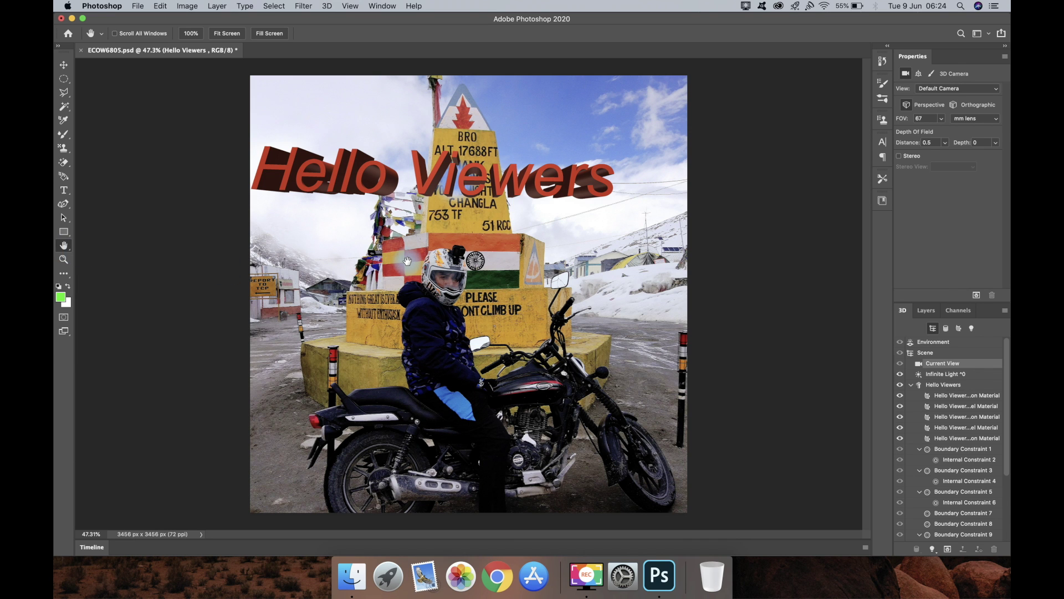
{"action": "scroll", "coordinate": [408, 261], "scroll_direction": "up", "scroll_amount": 5}
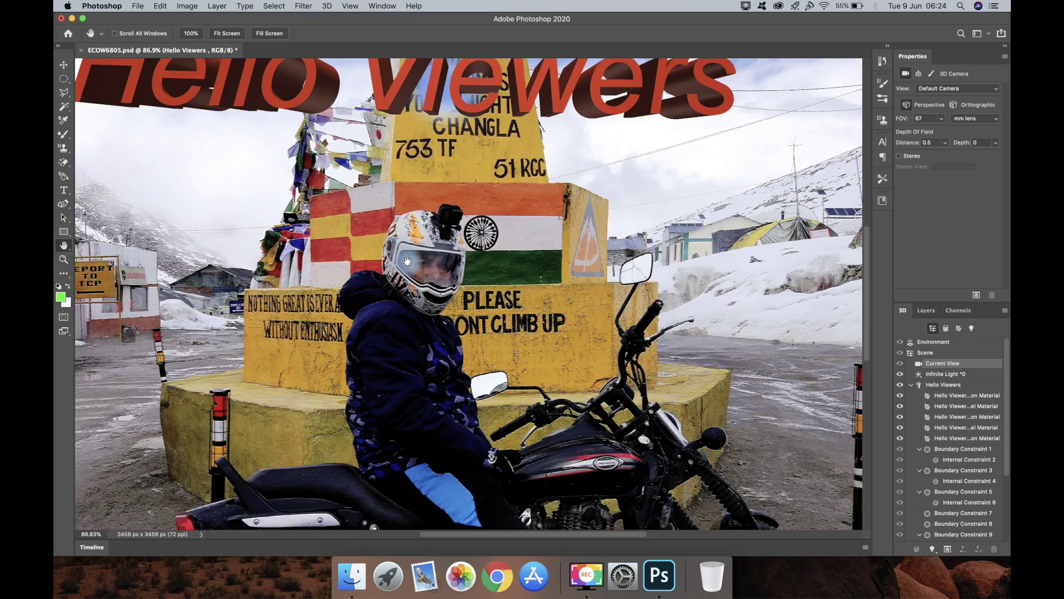
{"action": "scroll", "coordinate": [407, 260], "scroll_direction": "up", "scroll_amount": 1}
{"action": "scroll", "coordinate": [349, 253], "scroll_direction": "down", "scroll_amount": 5}
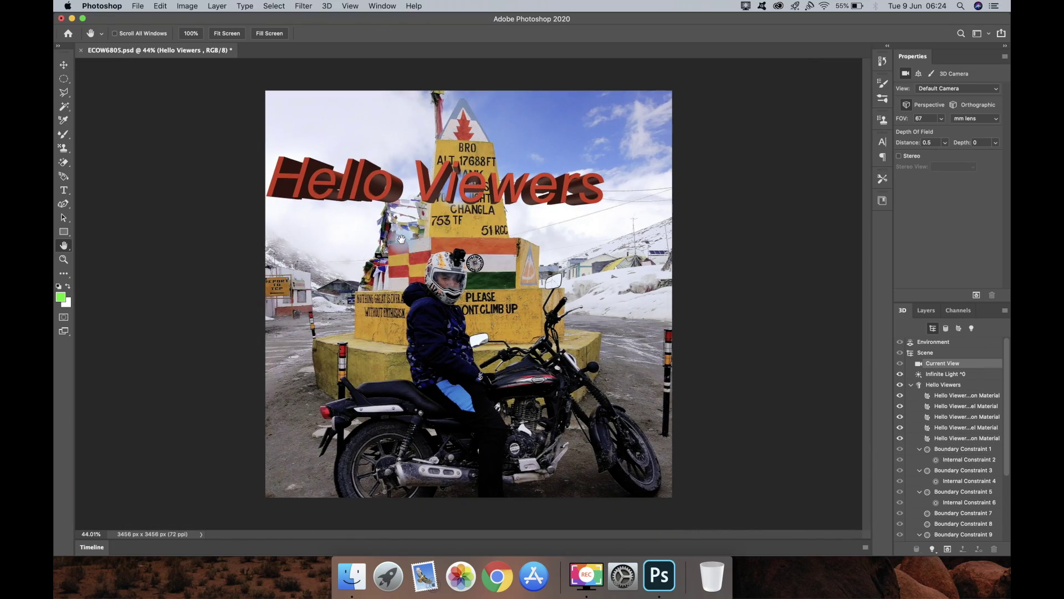
{"action": "scroll", "coordinate": [402, 239], "scroll_direction": "up", "scroll_amount": 6}
{"action": "scroll", "coordinate": [472, 295], "scroll_direction": "up", "scroll_amount": 2}
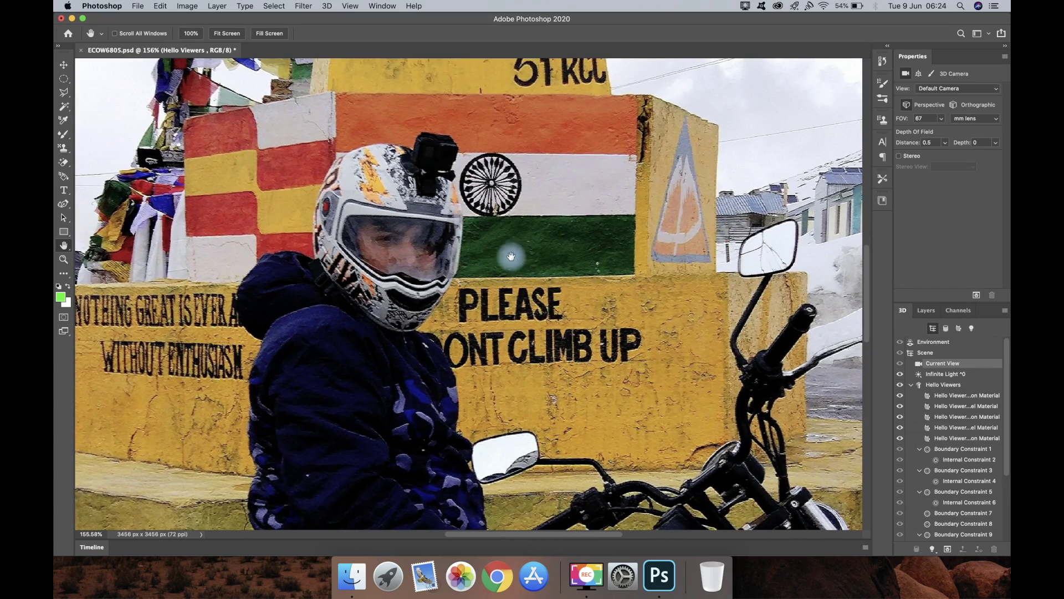
Pan the enlarged photo with the Hand tool to examine the rider, the monument, the 3D text and the surroundings
{"action": "left_click_drag", "start_coordinate": [431, 252], "coordinate": [837, 160]}
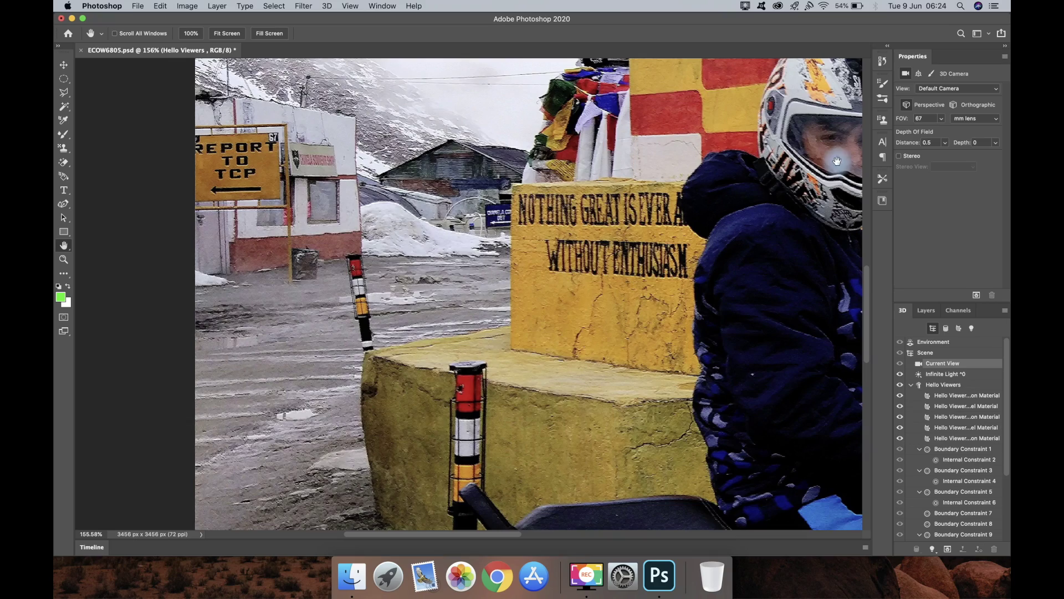
{"action": "scroll", "coordinate": [578, 191], "scroll_direction": "right", "scroll_amount": 15}
{"action": "scroll", "coordinate": [577, 191], "scroll_direction": "up", "scroll_amount": 3}
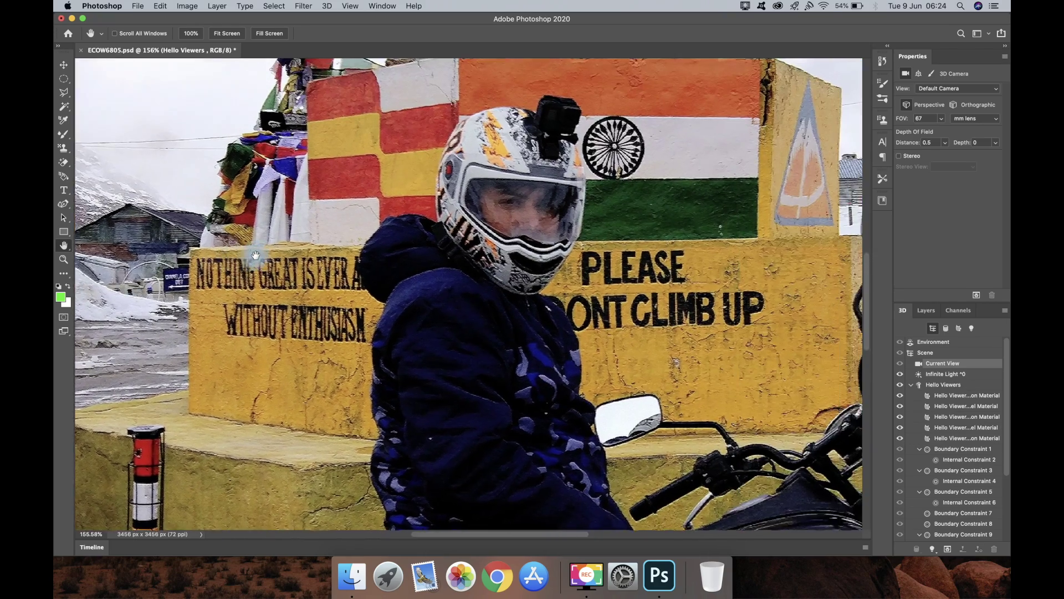
{"action": "scroll", "coordinate": [574, 186], "scroll_direction": "right", "scroll_amount": 10}
{"action": "scroll", "coordinate": [408, 207], "scroll_direction": "up", "scroll_amount": 3}
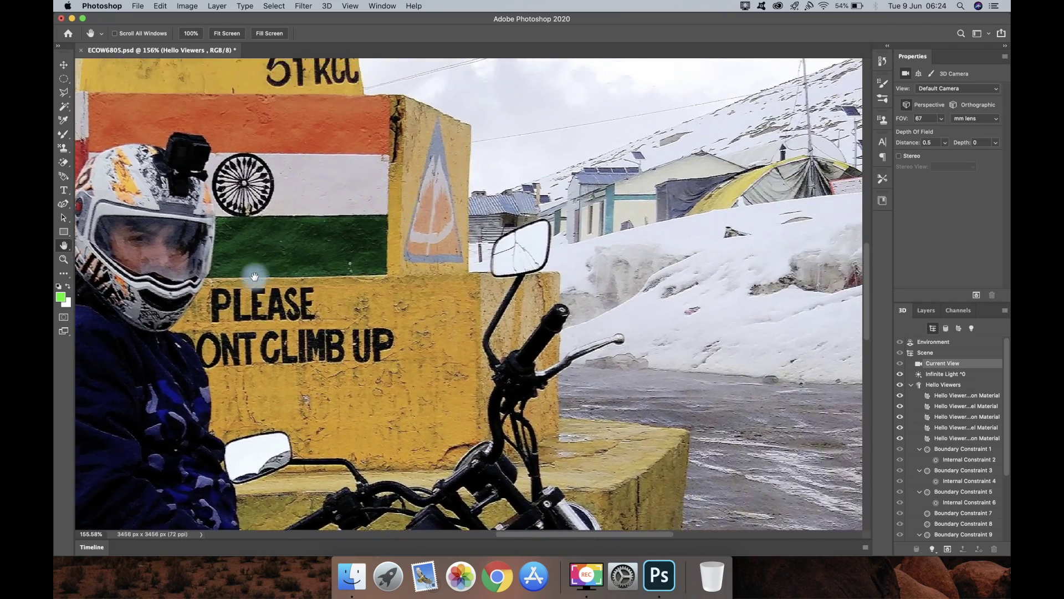
{"action": "left_click_drag", "start_coordinate": [386, 224], "coordinate": [651, 373]}
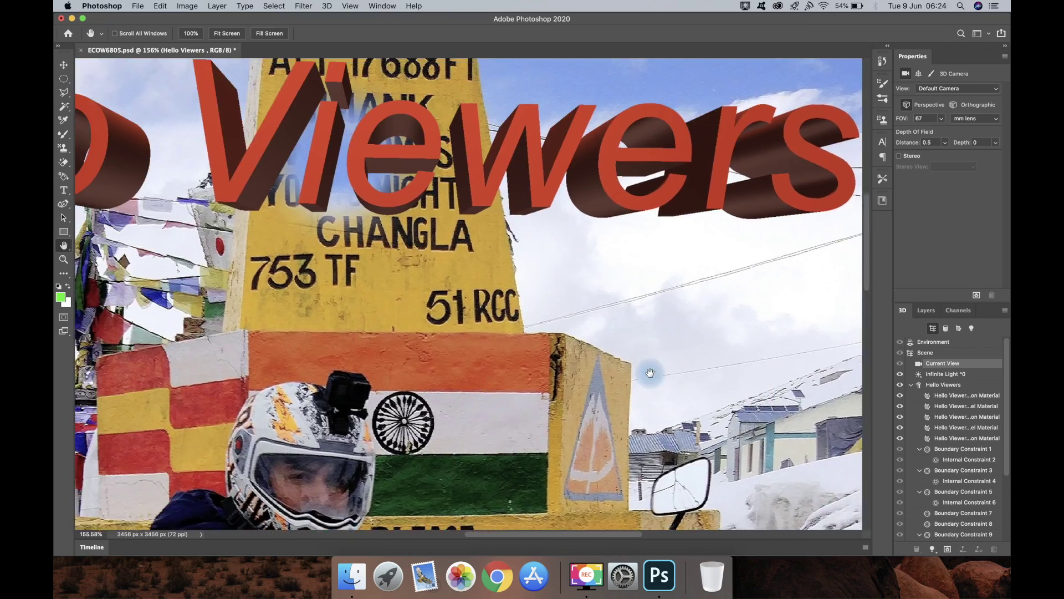
{"action": "left_click_drag", "start_coordinate": [390, 234], "coordinate": [644, 182]}
{"action": "left_click_drag", "start_coordinate": [323, 284], "coordinate": [387, 149]}
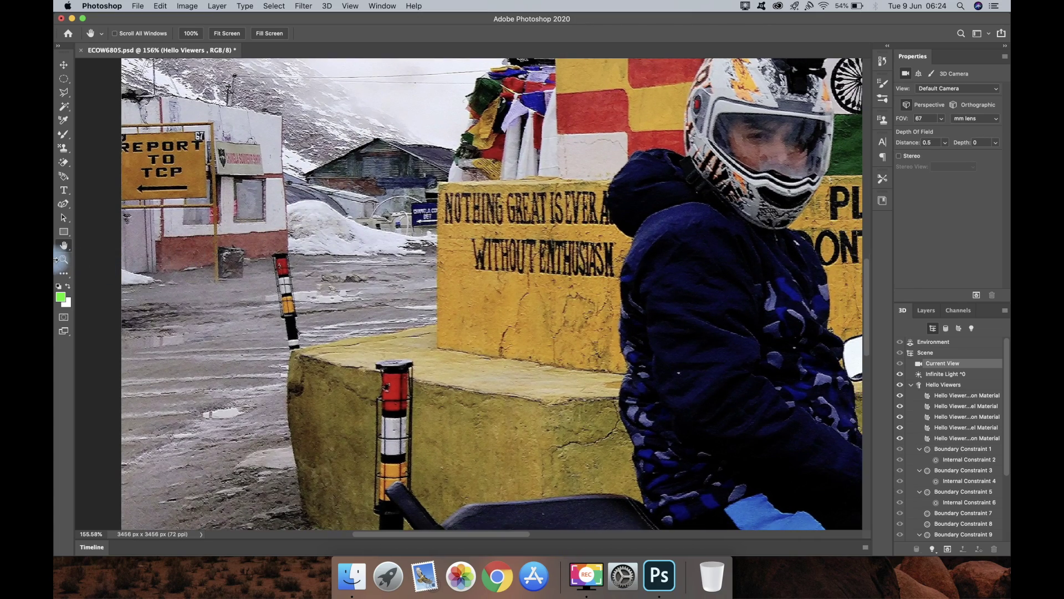
Zoom out until the whole photo is in view, then switch to the Zoom tool and set the magnification to about 48.5%
{"action": "scroll", "coordinate": [335, 205], "scroll_direction": "down", "scroll_amount": 10}
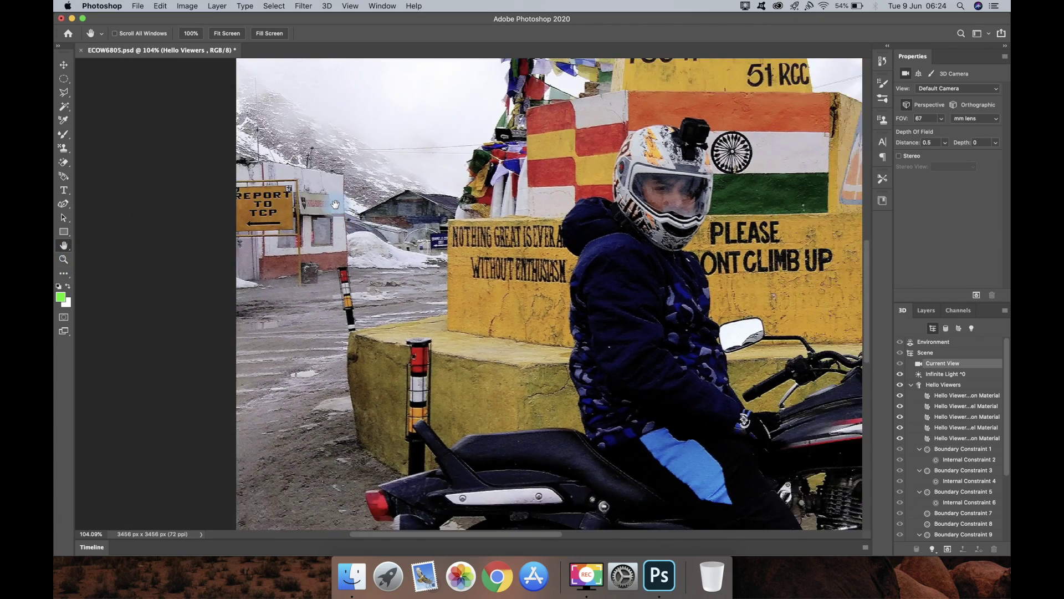
{"action": "scroll", "coordinate": [590, 182], "scroll_direction": "down", "scroll_amount": 4}
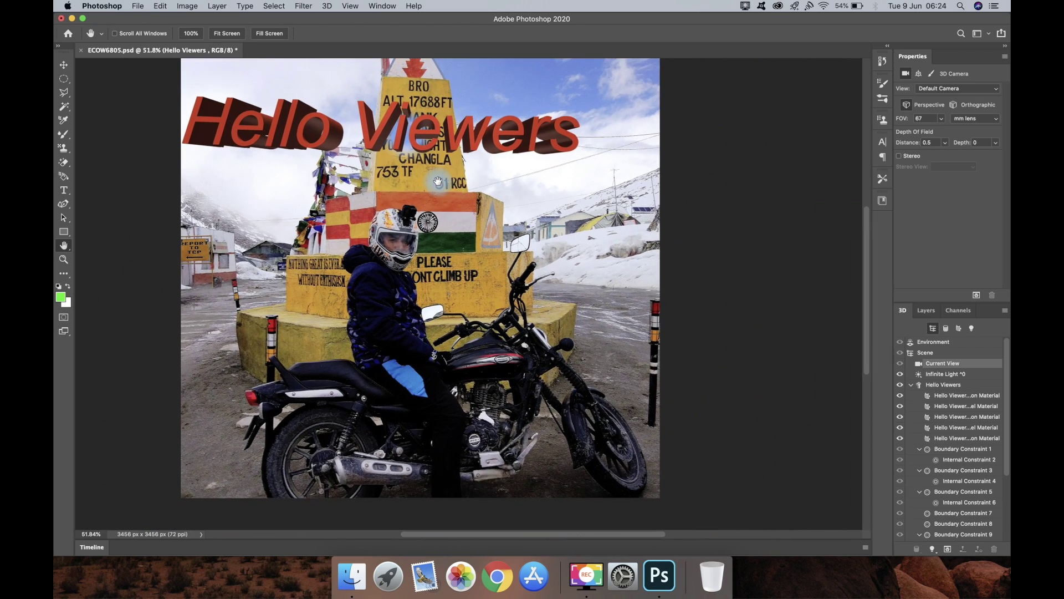
{"action": "left_click", "coordinate": [64, 260]}
{"action": "left_click_drag", "start_coordinate": [319, 222], "coordinate": [319, 222]}
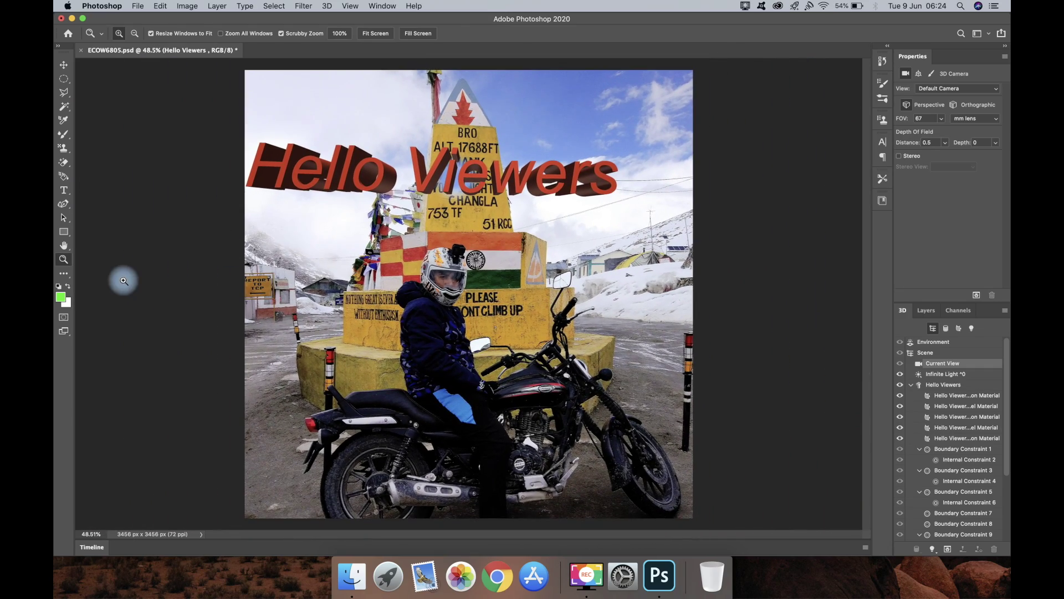
Draw a rectangular frame about 1364 × 900 px with the Frame tool and move it over the monument's upper part, at about X 1671, Y 239 px
{"action": "key", "text": "k"}
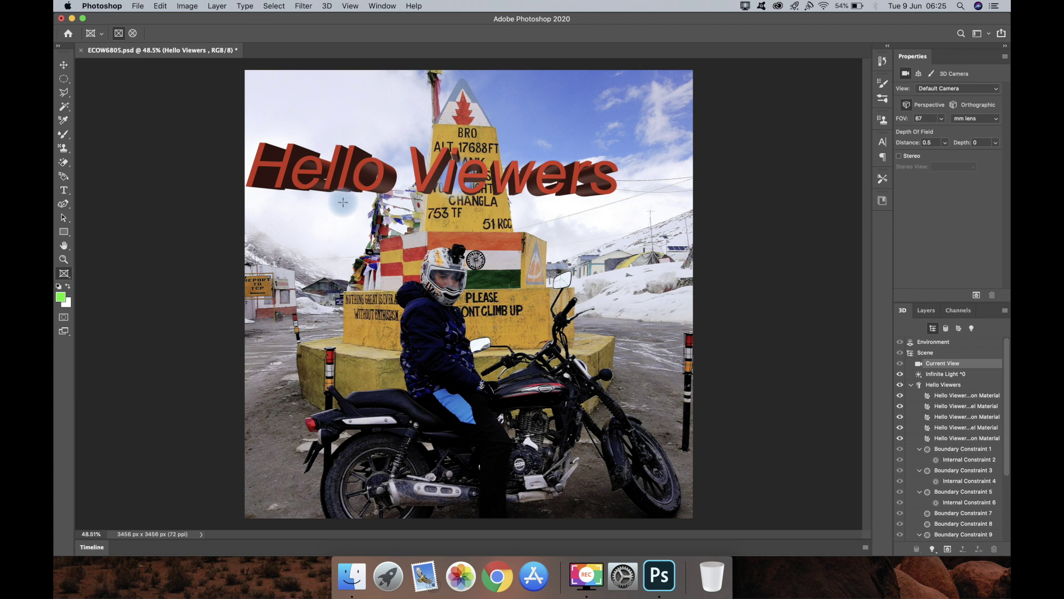
{"action": "left_click_drag", "start_coordinate": [317, 213], "coordinate": [494, 329]}
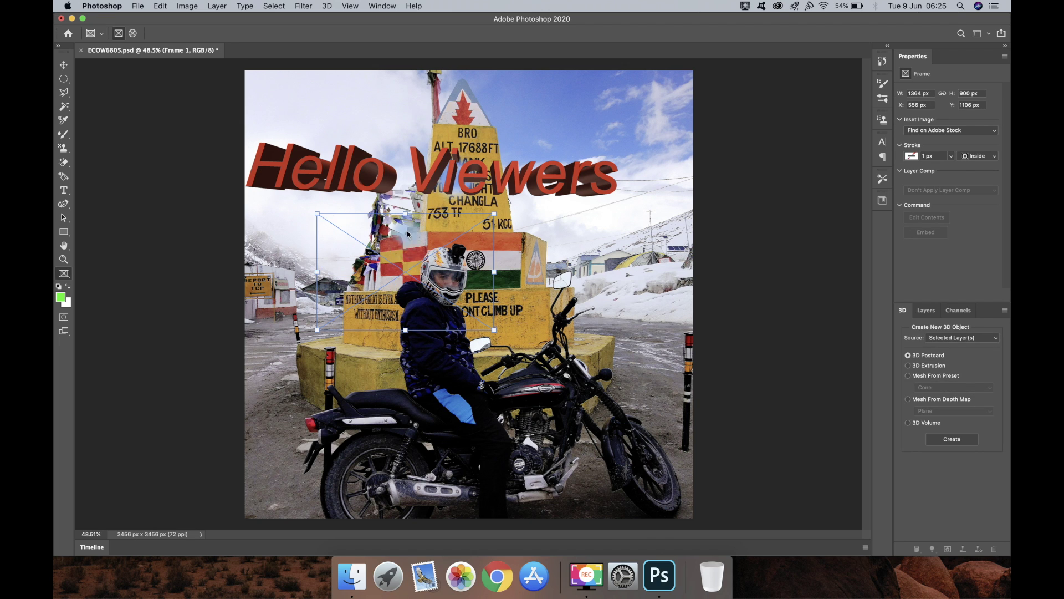
{"action": "left_click_drag", "start_coordinate": [398, 234], "coordinate": [542, 123]}
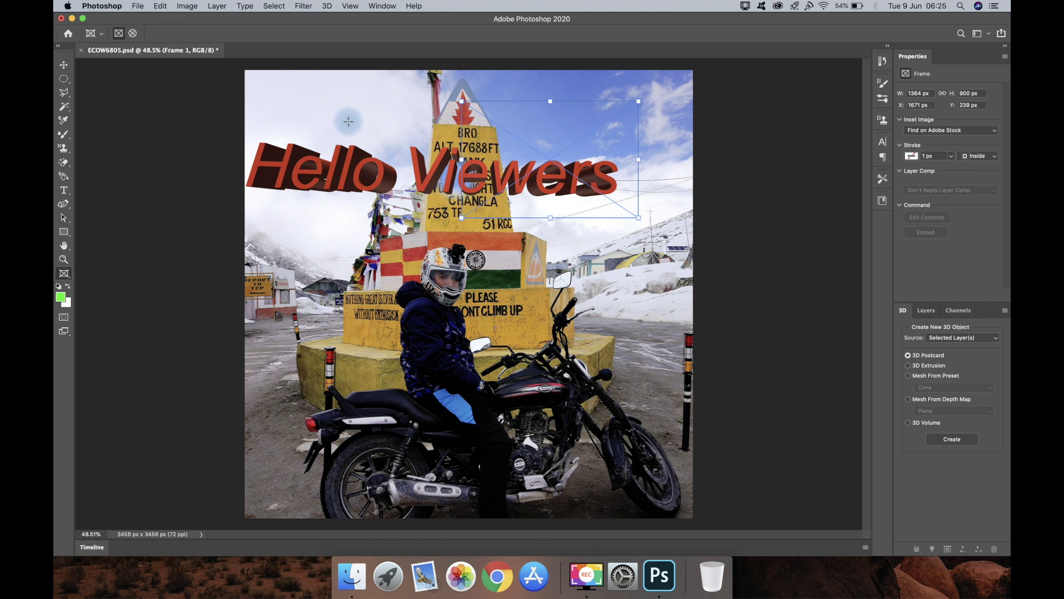
Shrink the window to expose the desktop, place screenfixlogowow.png inside the frame, and replace it with the cancelled cheque image
{"action": "double_click", "coordinate": [132, 19]}
{"action": "left_click", "coordinate": [985, 100]}
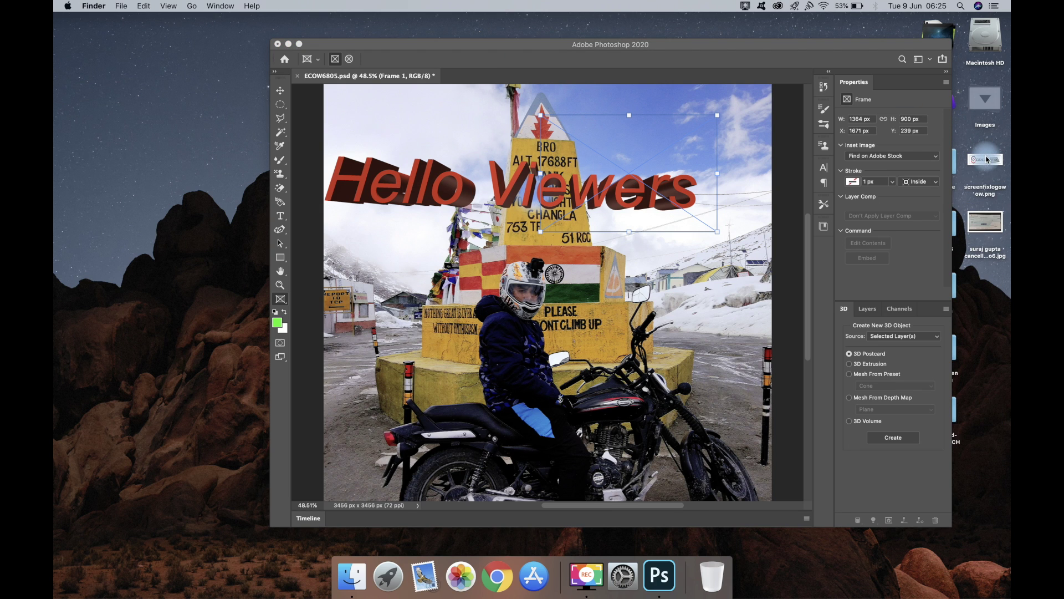
{"action": "left_click_drag", "start_coordinate": [986, 159], "coordinate": [612, 192]}
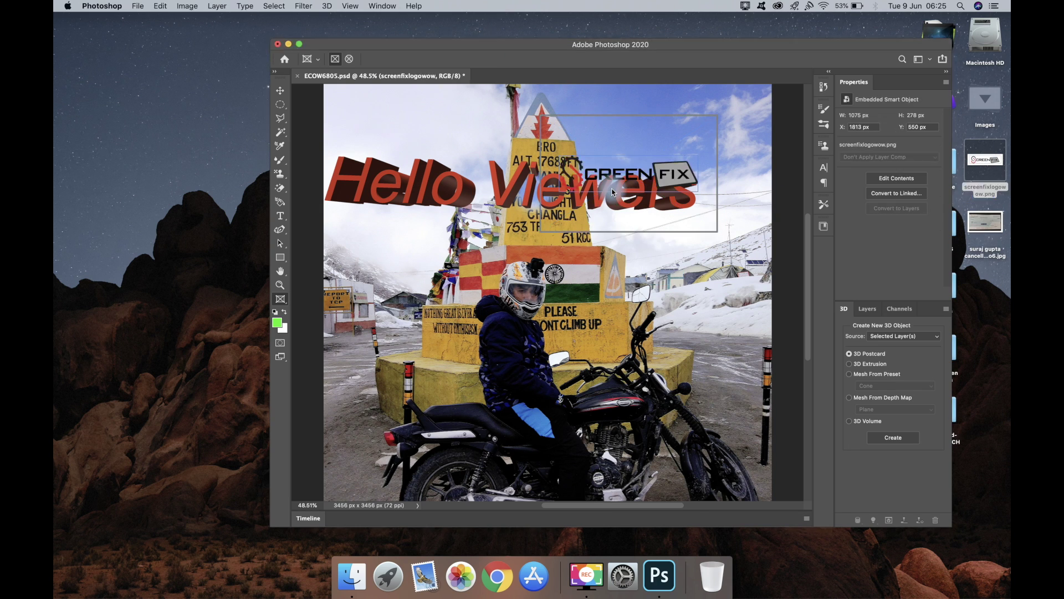
{"action": "left_click_drag", "start_coordinate": [619, 176], "coordinate": [615, 164]}
{"action": "left_click", "coordinate": [622, 172]}
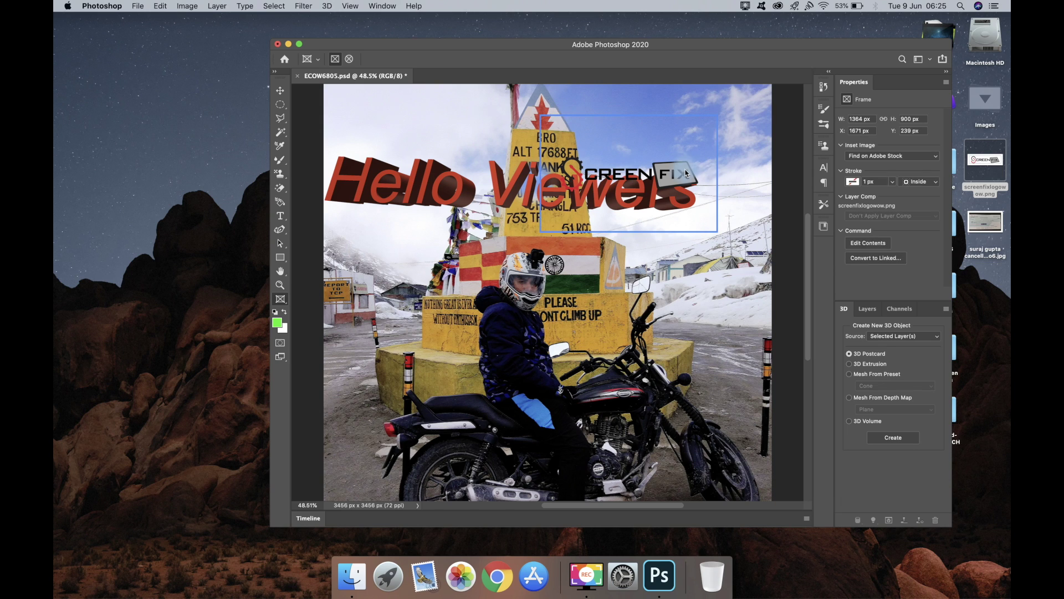
{"action": "left_click_drag", "start_coordinate": [986, 222], "coordinate": [663, 179]}
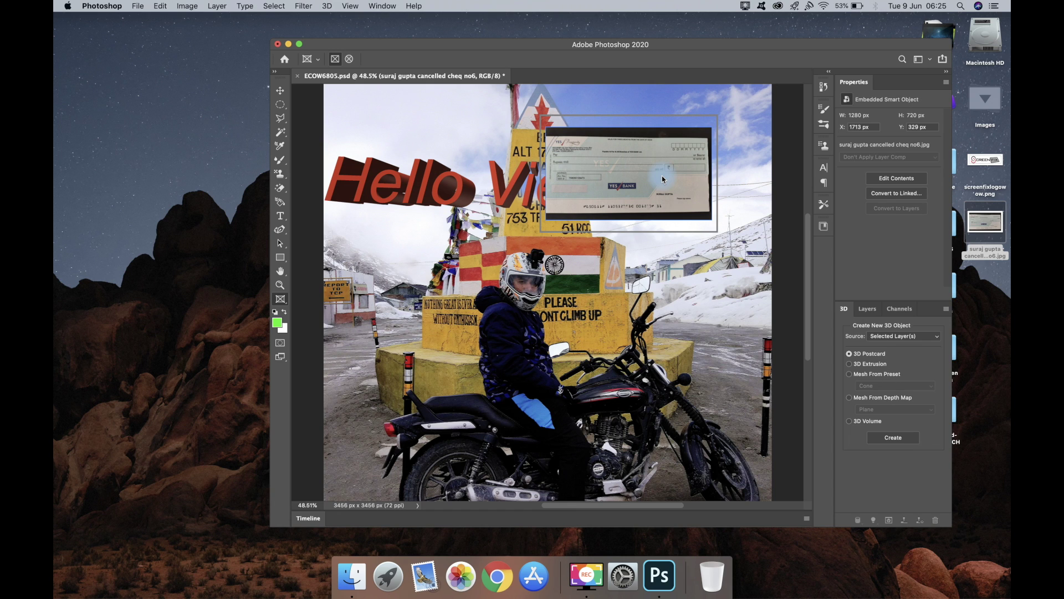
Undo the image placements and the frame, and enlarge the window back to full size
{"action": "key", "text": "super+z"}
{"action": "key", "text": "super+z"}
{"action": "key", "text": "super+z"}
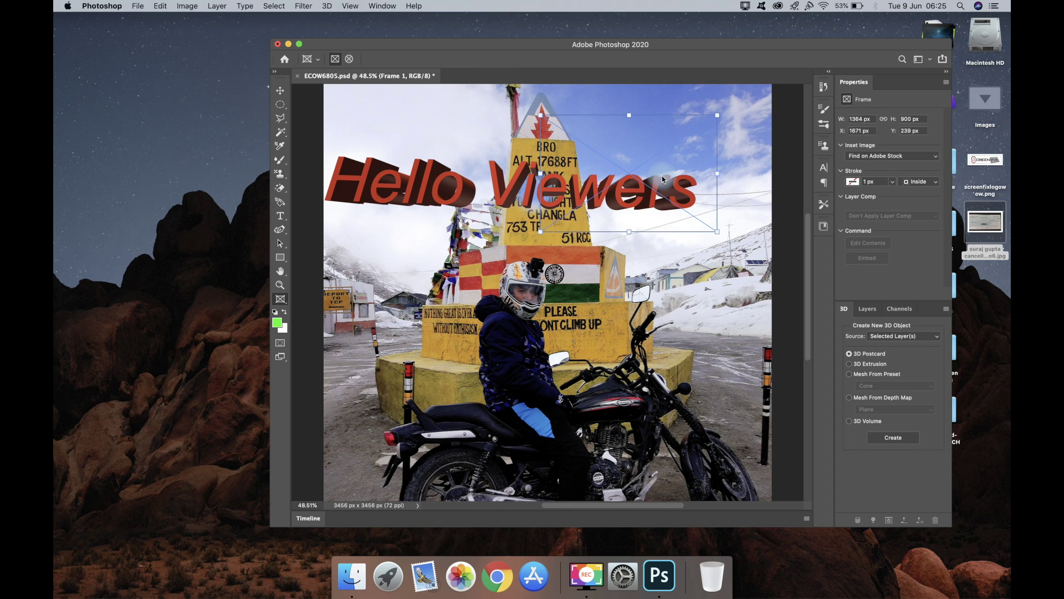
{"action": "key", "text": "super+z"}
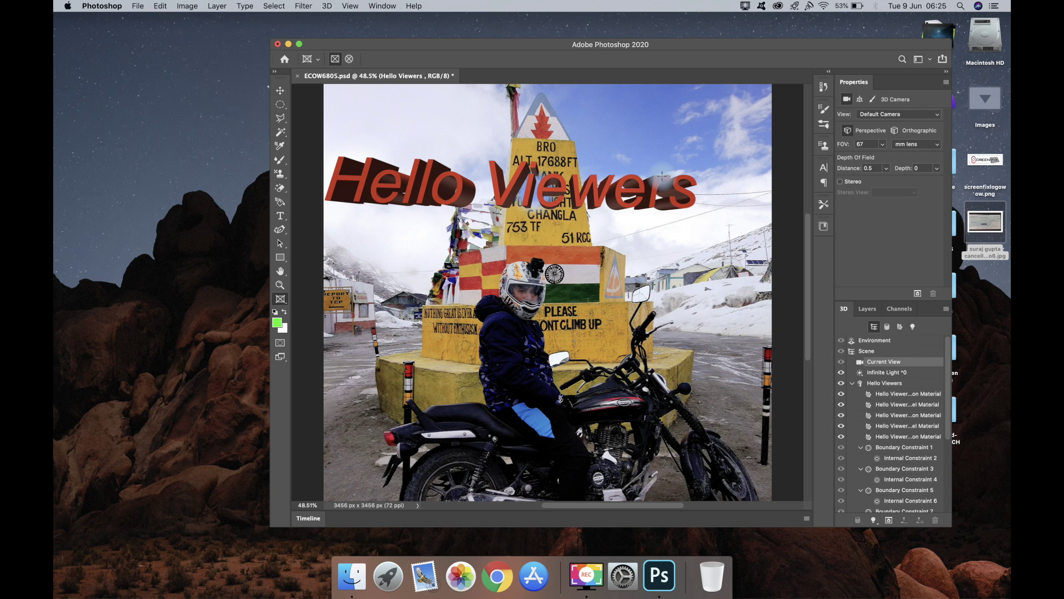
{"action": "double_click", "coordinate": [299, 45]}
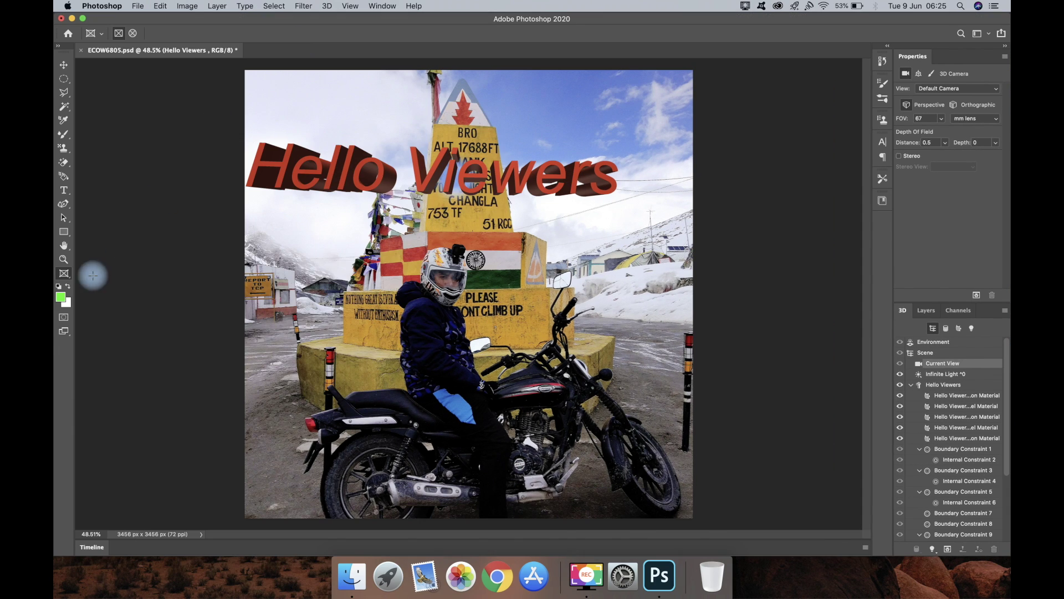
Cycle the screen mode through Full Screen Mode with Menu Bar to Full Screen Mode, and exit full screen
{"action": "left_click", "coordinate": [65, 331]}
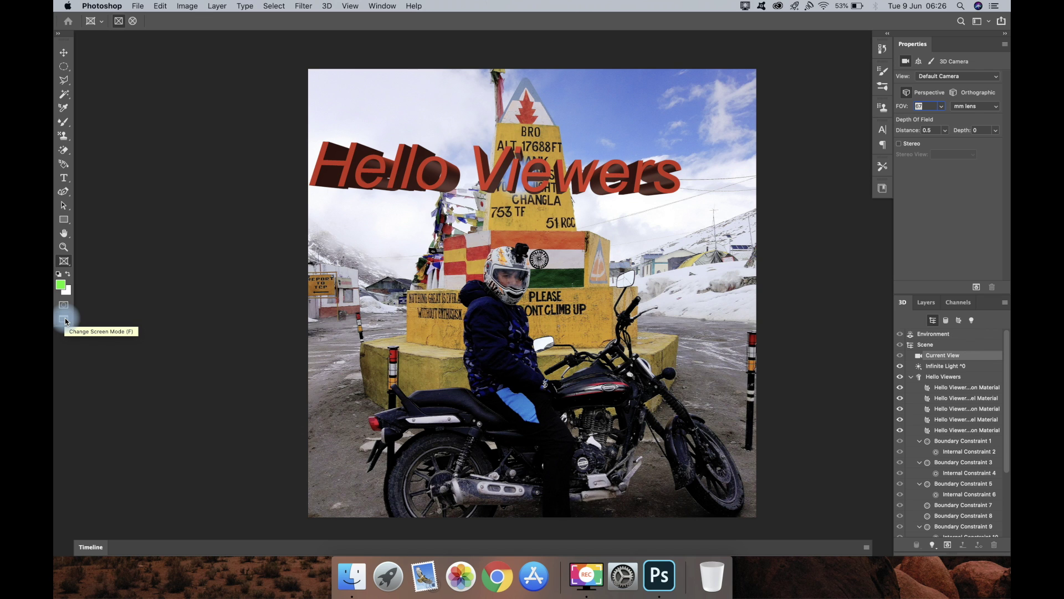
{"action": "left_click", "coordinate": [65, 321]}
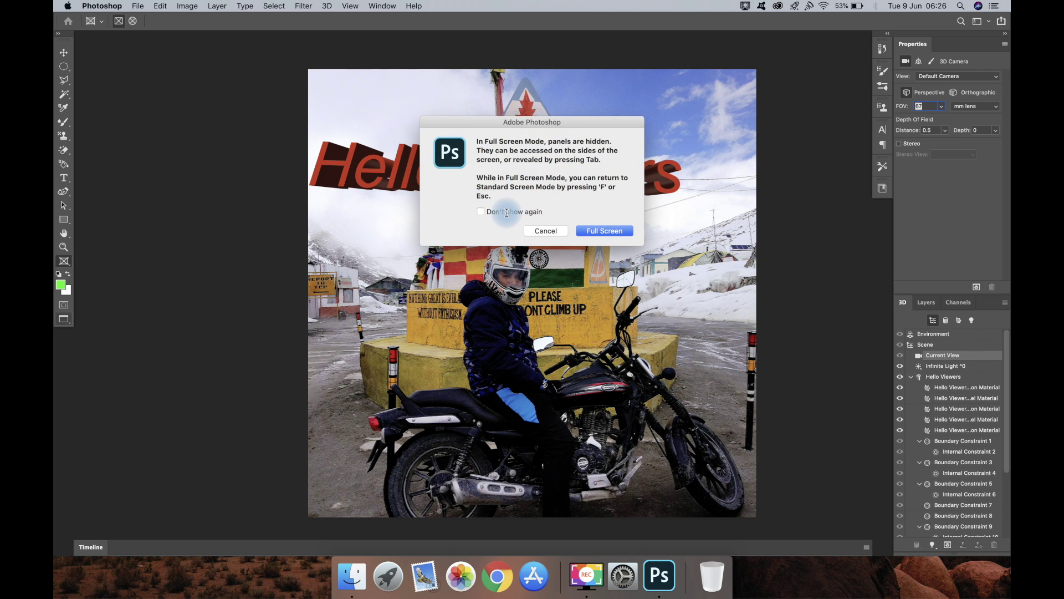
{"action": "left_click", "coordinate": [592, 232]}
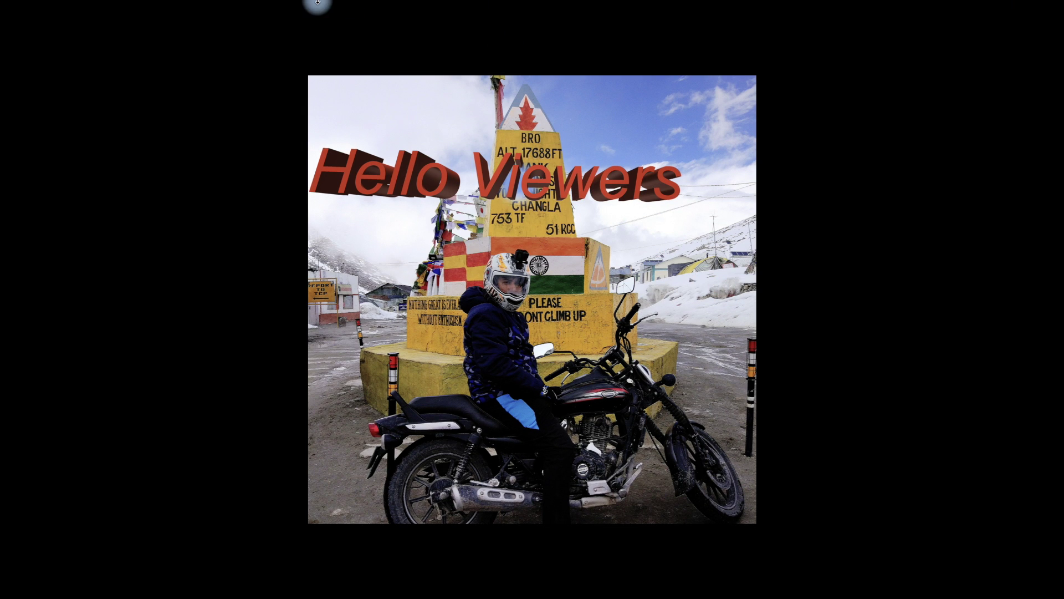
{"action": "key", "text": "Escape"}
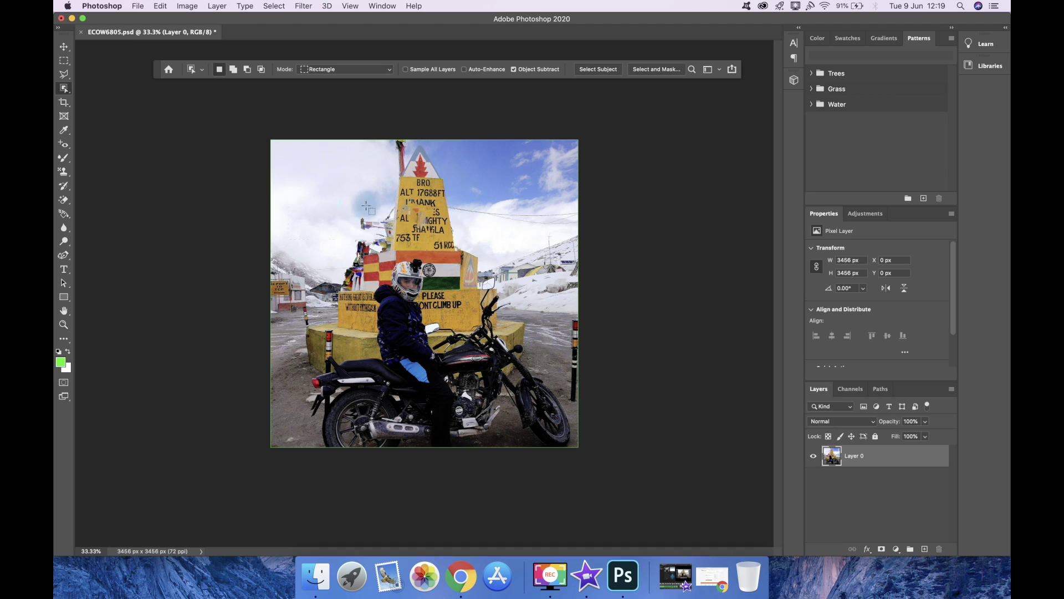
Select the monument's yellow lettered section above the flag with the Object Selection tool
{"action": "left_click_drag", "start_coordinate": [401, 215], "coordinate": [408, 194]}
{"action": "key", "text": "super+z"}
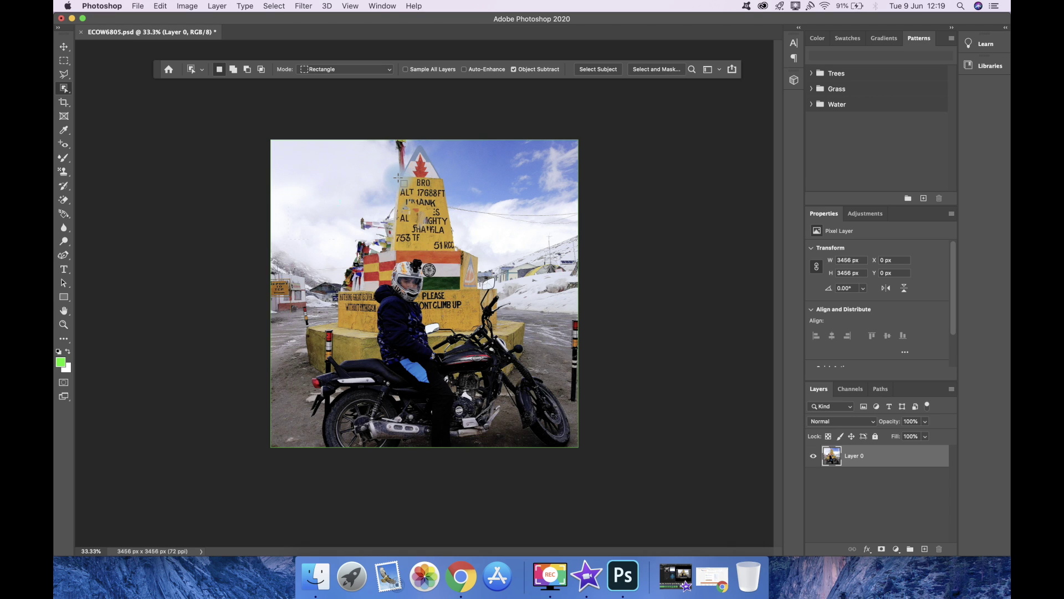
{"action": "left_click", "coordinate": [62, 89]}
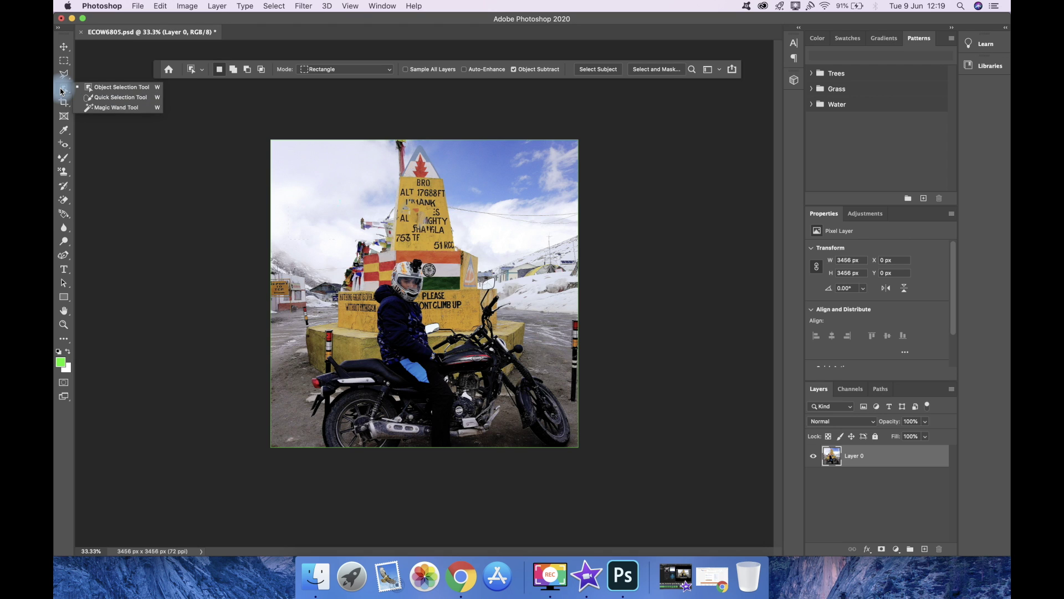
{"action": "left_click", "coordinate": [99, 87]}
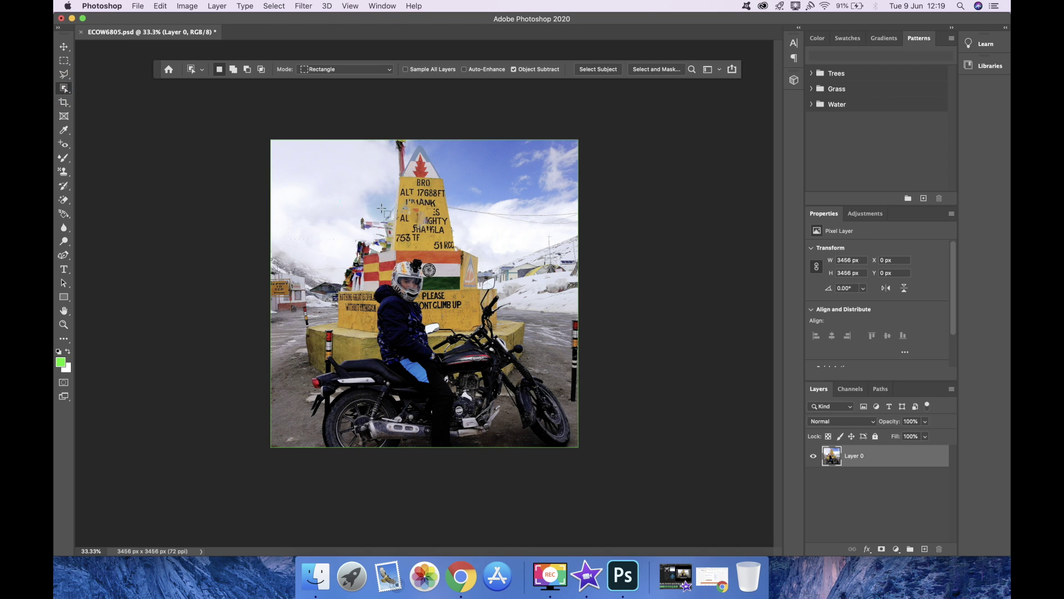
{"action": "left_click_drag", "start_coordinate": [397, 177], "coordinate": [470, 248]}
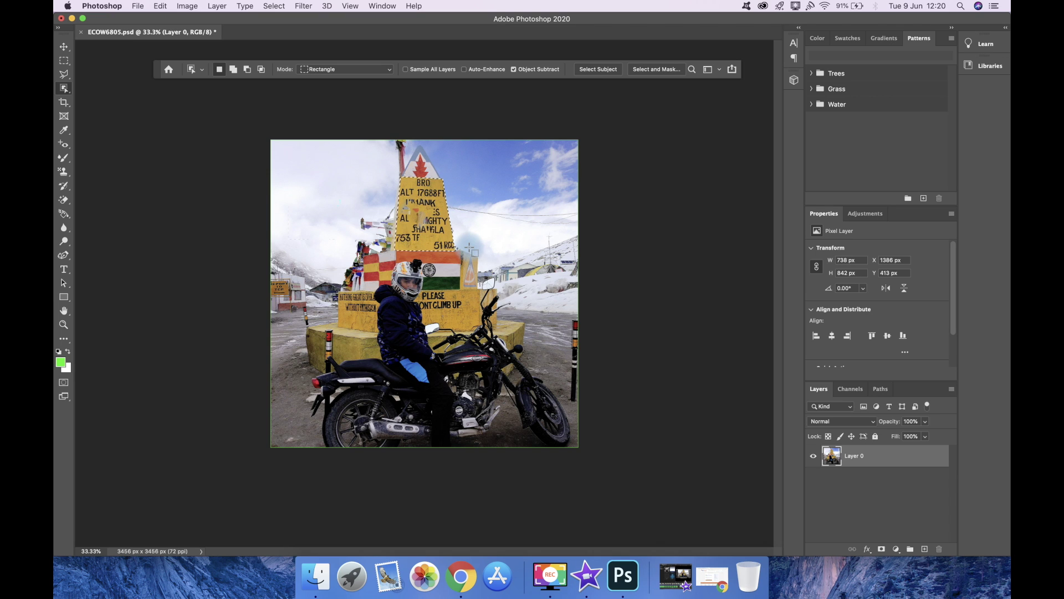
Fill the selected lettered section of the monument with the yellow colour edc011 at 100% opacity
{"action": "right_click", "coordinate": [419, 223]}
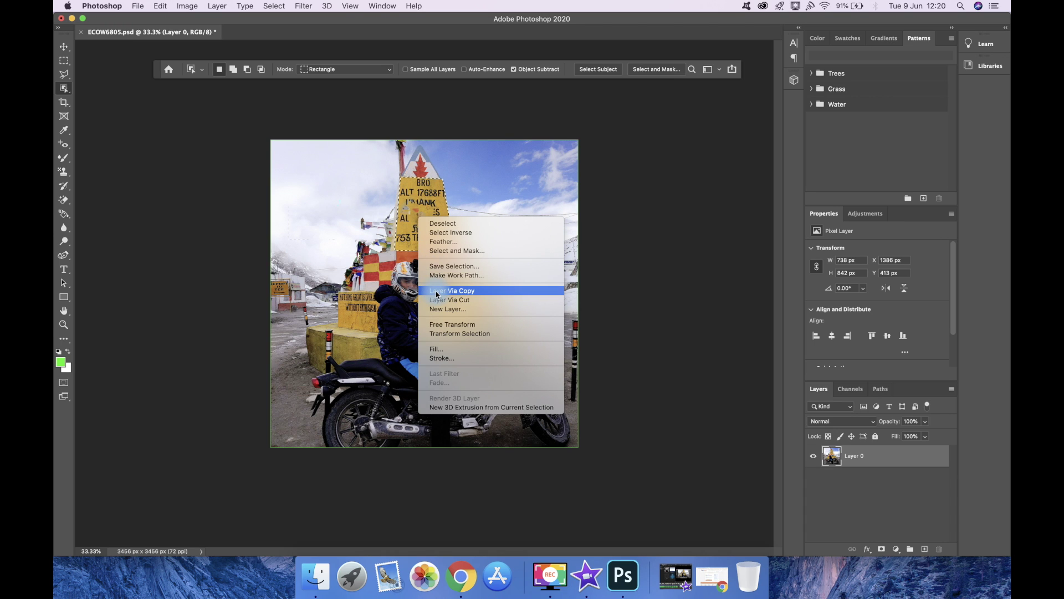
{"action": "left_click", "coordinate": [438, 349]}
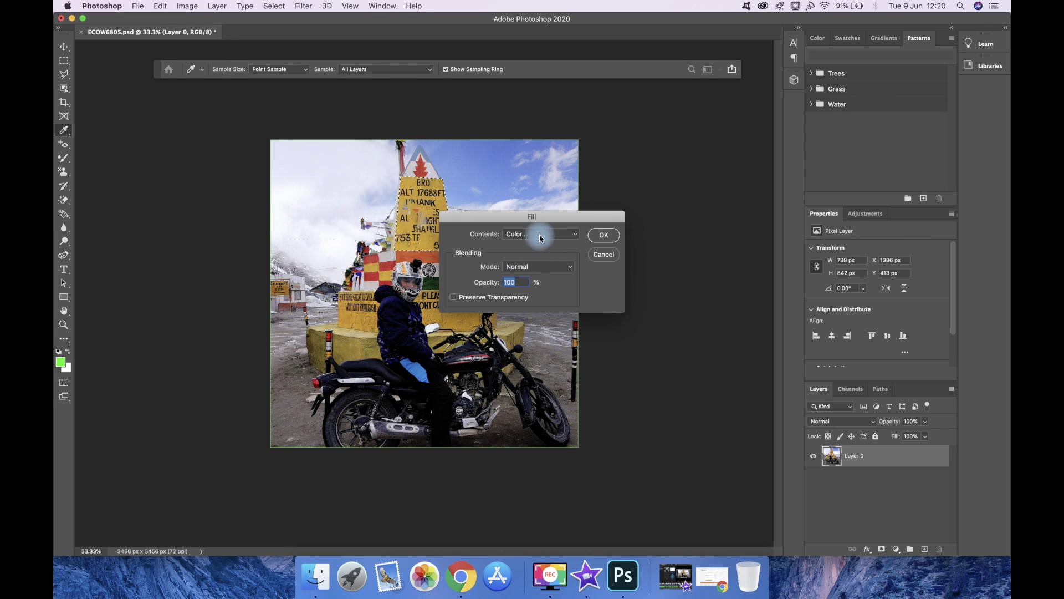
{"action": "left_click", "coordinate": [541, 235]}
{"action": "left_click", "coordinate": [541, 235]}
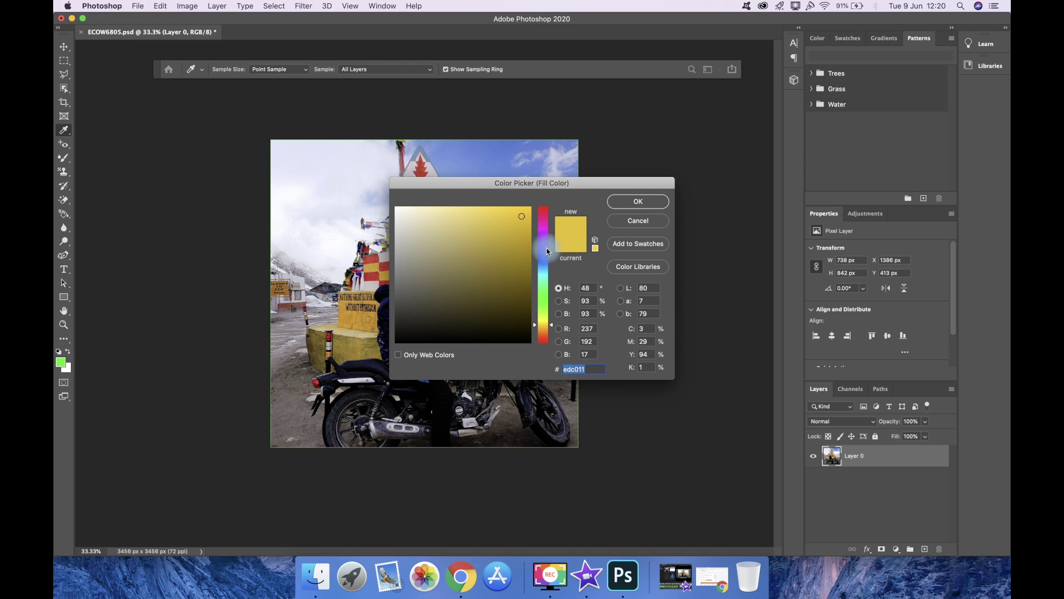
{"action": "left_click", "coordinate": [640, 205]}
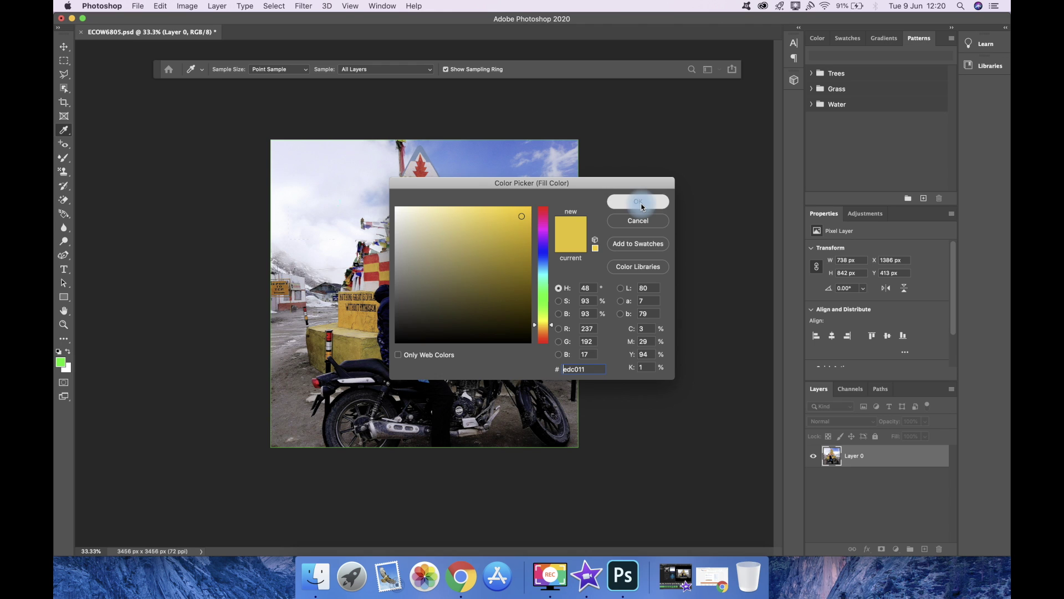
{"action": "left_click", "coordinate": [605, 237]}
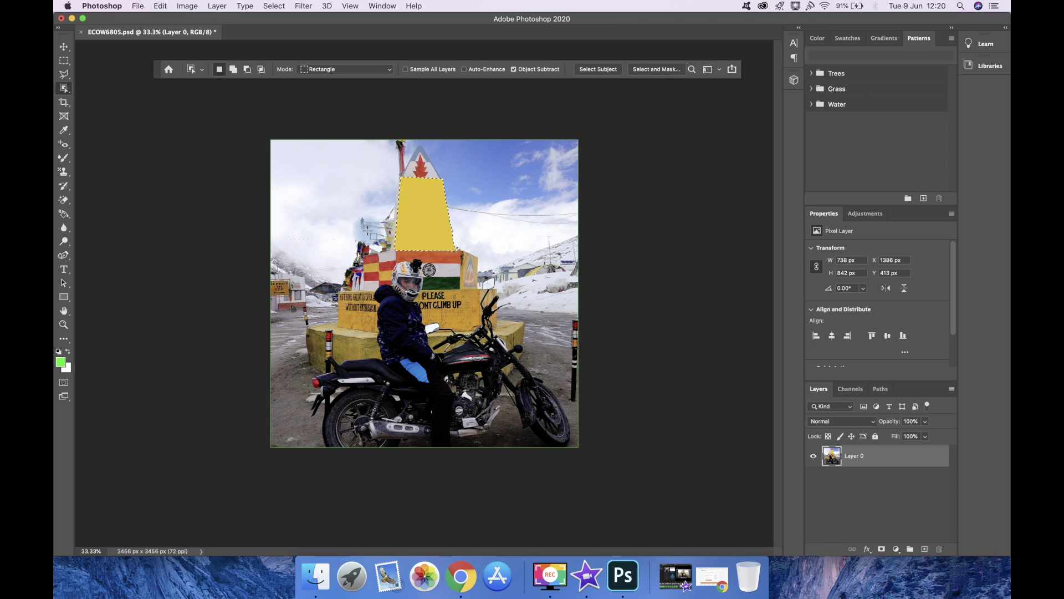
Restore the original lettering inside the monument selection by painting with the History Brush
{"action": "left_click", "coordinate": [64, 187]}
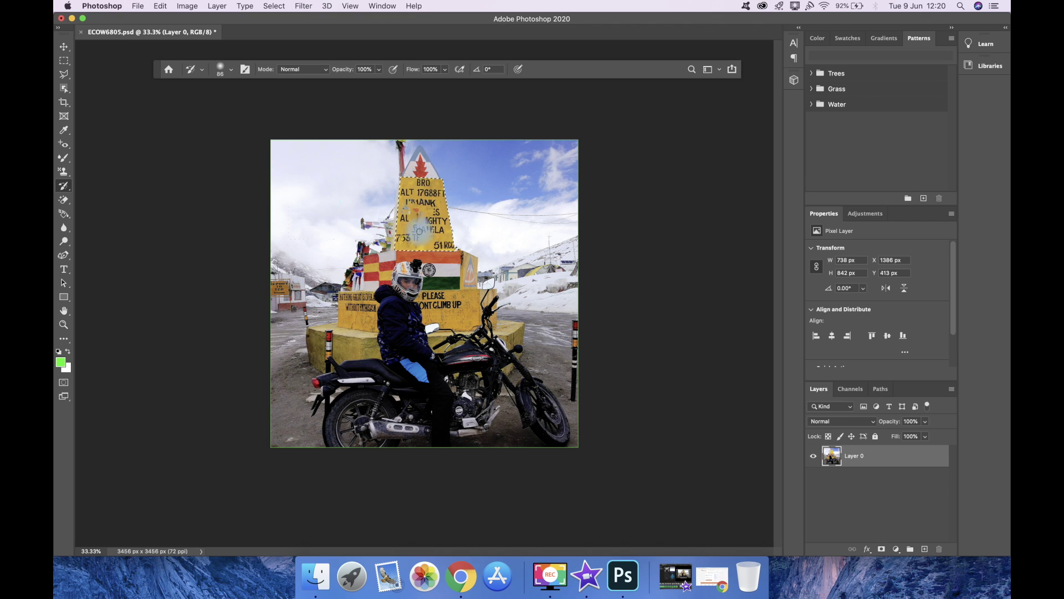
{"action": "left_click_drag", "start_coordinate": [426, 233], "coordinate": [419, 214]}
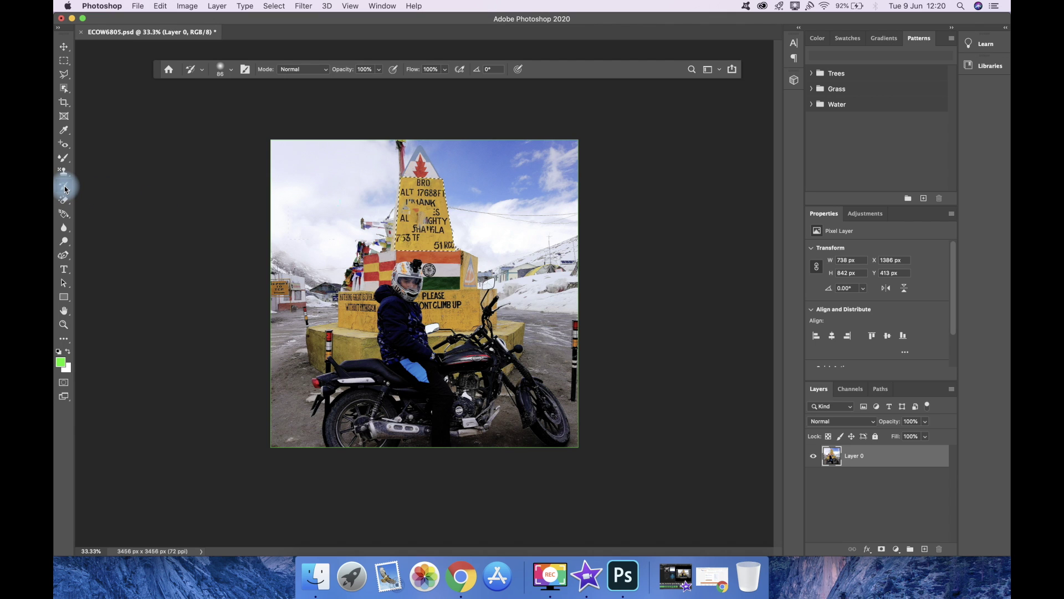
Paint a short stroke with the Blur tool over the lower lettering inside the monument selection
{"action": "left_click_drag", "start_coordinate": [64, 227], "coordinate": [96, 229]}
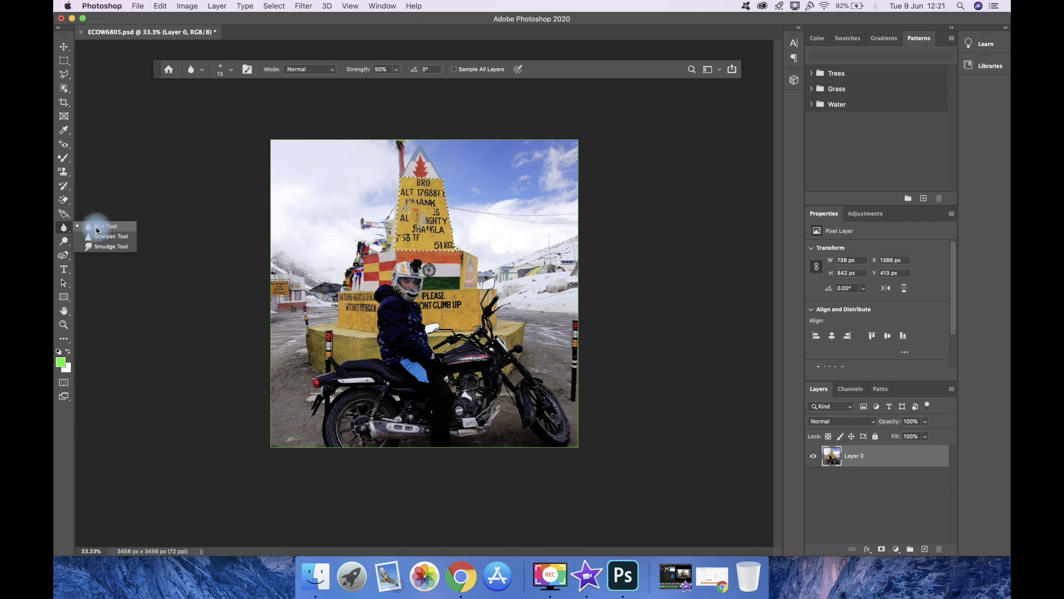
{"action": "left_click", "coordinate": [96, 229]}
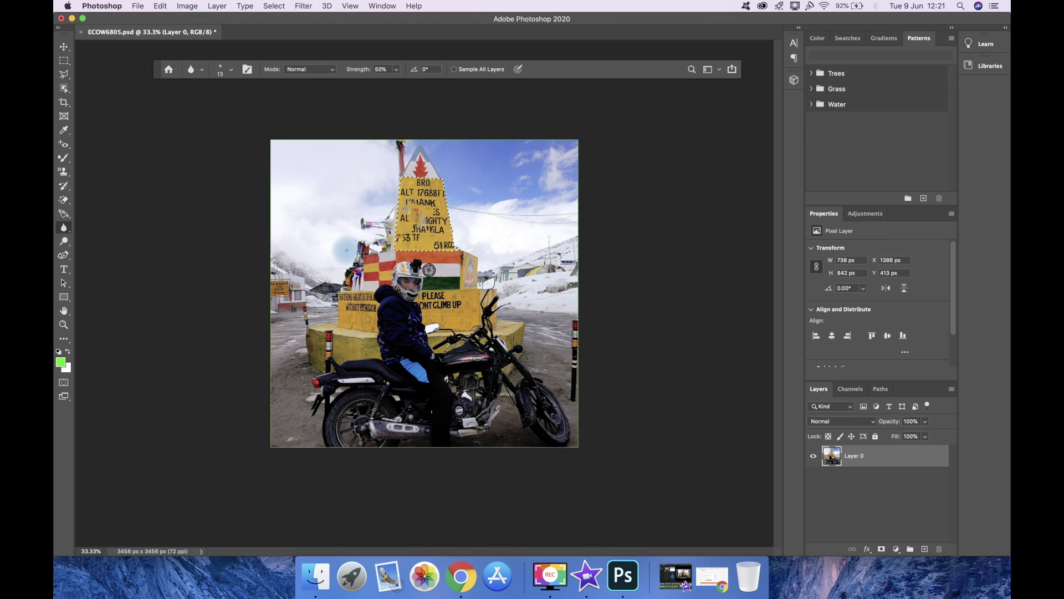
{"action": "left_click_drag", "start_coordinate": [398, 238], "coordinate": [418, 233]}
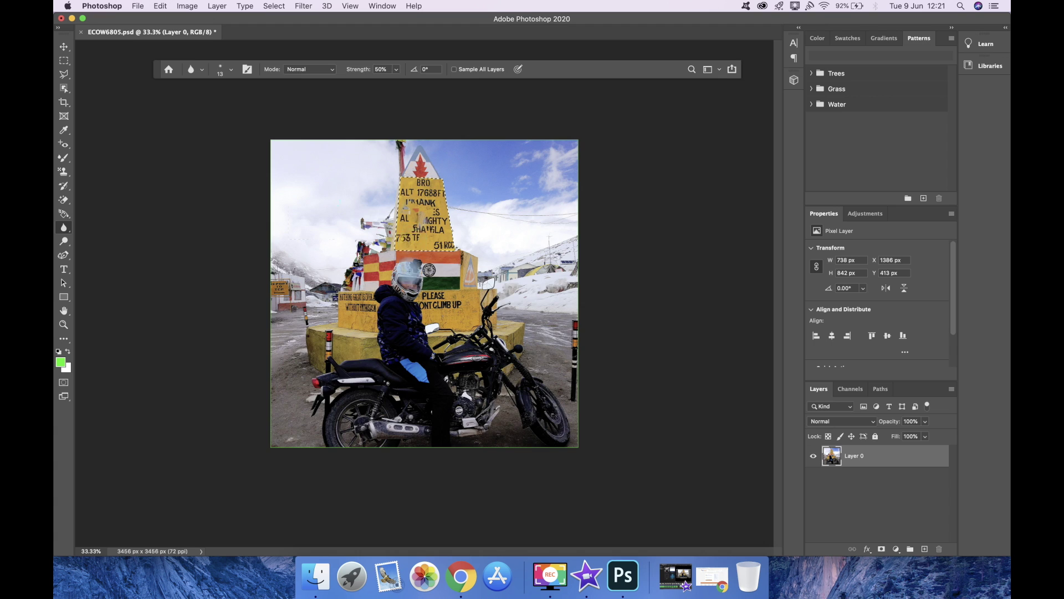
Enlarge the photo view to 50% and set the Blur tool's brush size to 31 px
{"action": "key", "text": "super+equal"}
{"action": "left_click", "coordinate": [221, 68]}
{"action": "mouse_move", "coordinate": [227, 100]}
{"action": "left_mouse_down"}
{"action": "mouse_move", "coordinate": [281, 102]}
{"action": "mouse_move", "coordinate": [235, 104]}
{"action": "left_mouse_up"}
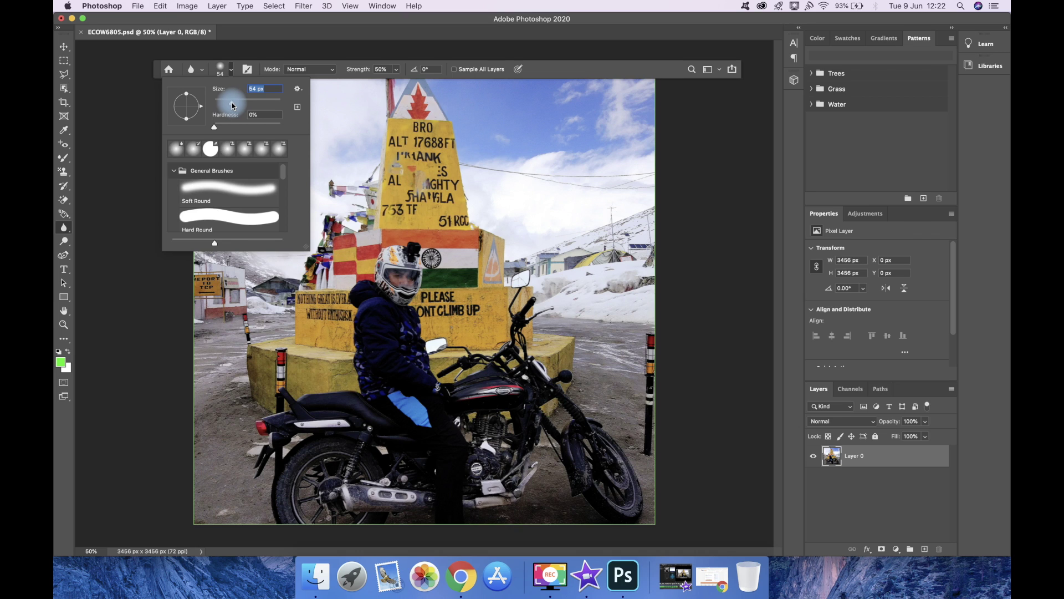
{"action": "left_click_drag", "start_coordinate": [232, 105], "coordinate": [225, 106]}
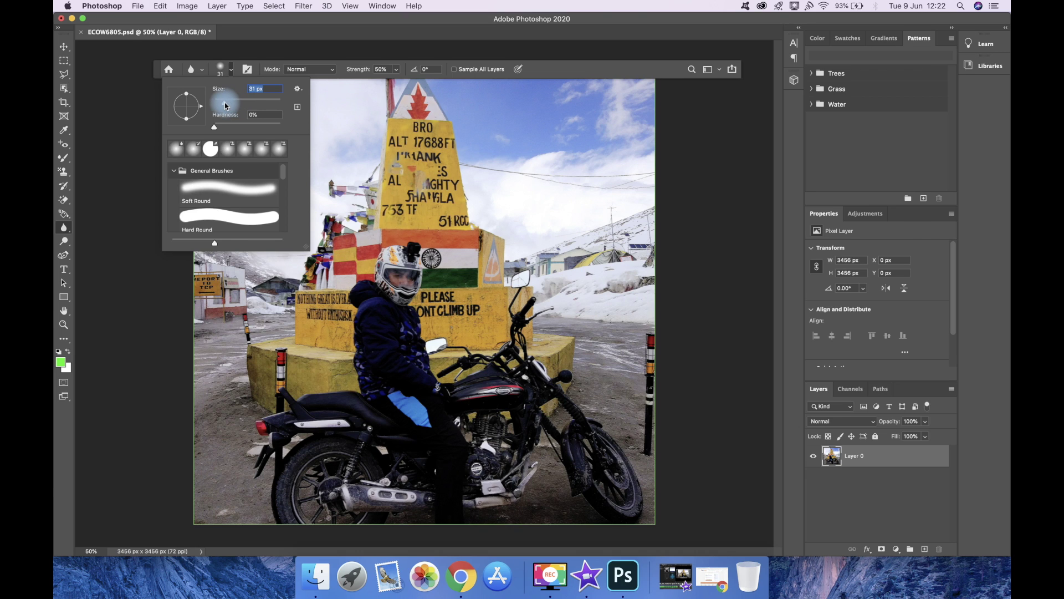
{"action": "left_click", "coordinate": [345, 167]}
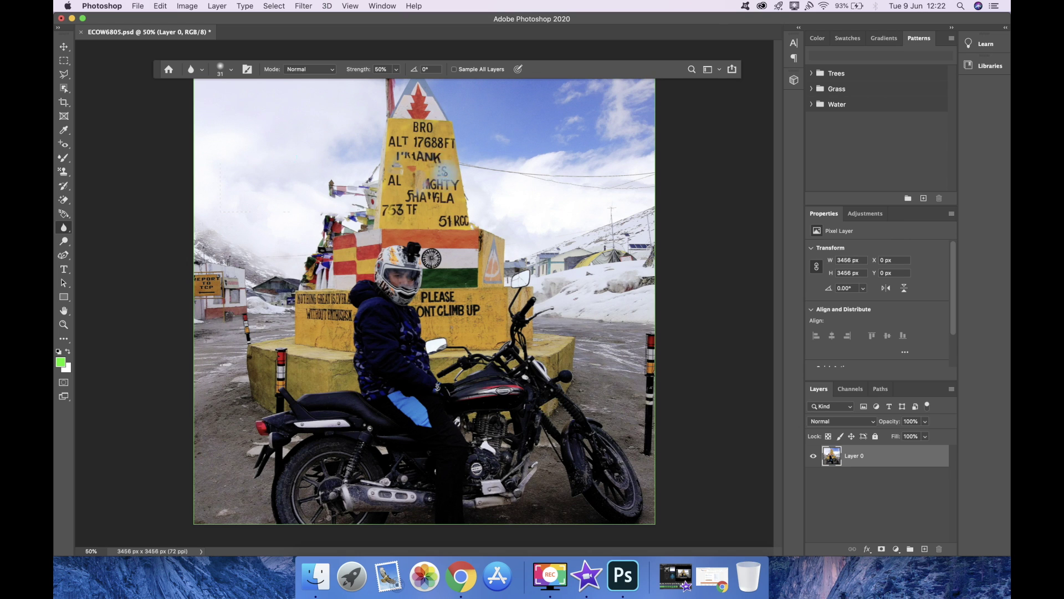
Check the Blur tool's preset and blending mode options and set its strength to 100%
{"action": "left_click", "coordinate": [191, 71]}
{"action": "left_click", "coordinate": [192, 70]}
{"action": "left_click", "coordinate": [297, 70]}
{"action": "left_click", "coordinate": [297, 71]}
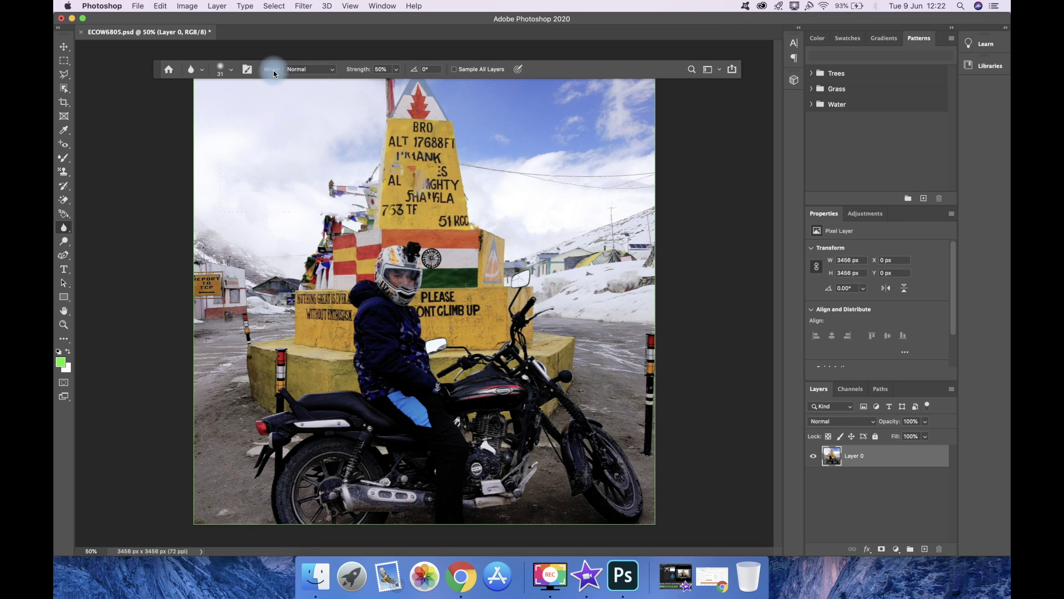
{"action": "left_click", "coordinate": [396, 71]}
{"action": "left_click_drag", "start_coordinate": [398, 84], "coordinate": [426, 85]}
Set the blur brush to 71 px with 51% hardness and blur the lettering just below ALT 17688FT
{"action": "left_click", "coordinate": [231, 71]}
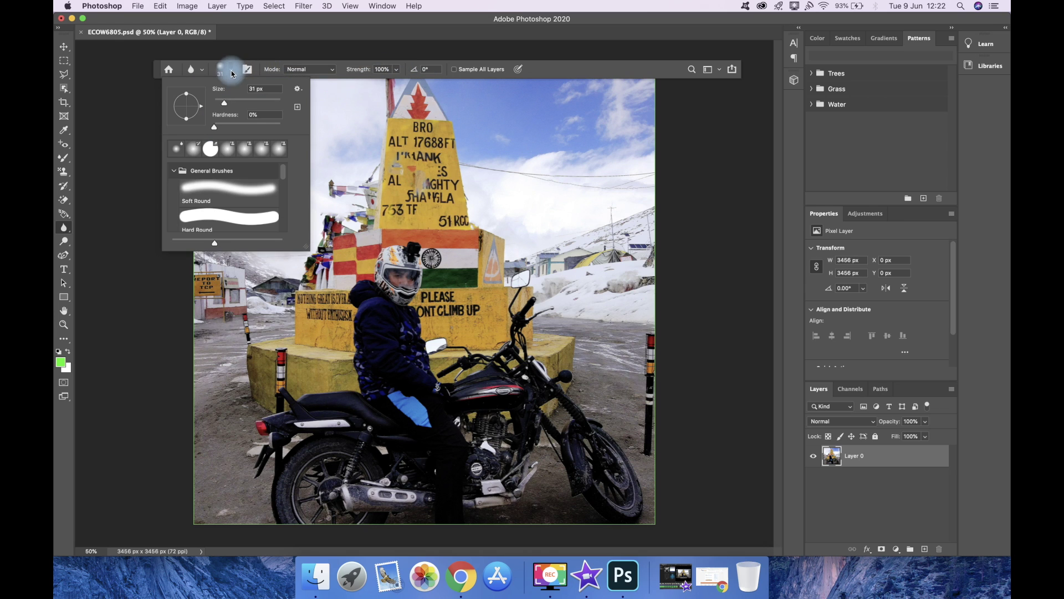
{"action": "mouse_move", "coordinate": [228, 108]}
{"action": "left_mouse_down"}
{"action": "mouse_move", "coordinate": [218, 128]}
{"action": "mouse_move", "coordinate": [235, 132]}
{"action": "left_mouse_up"}
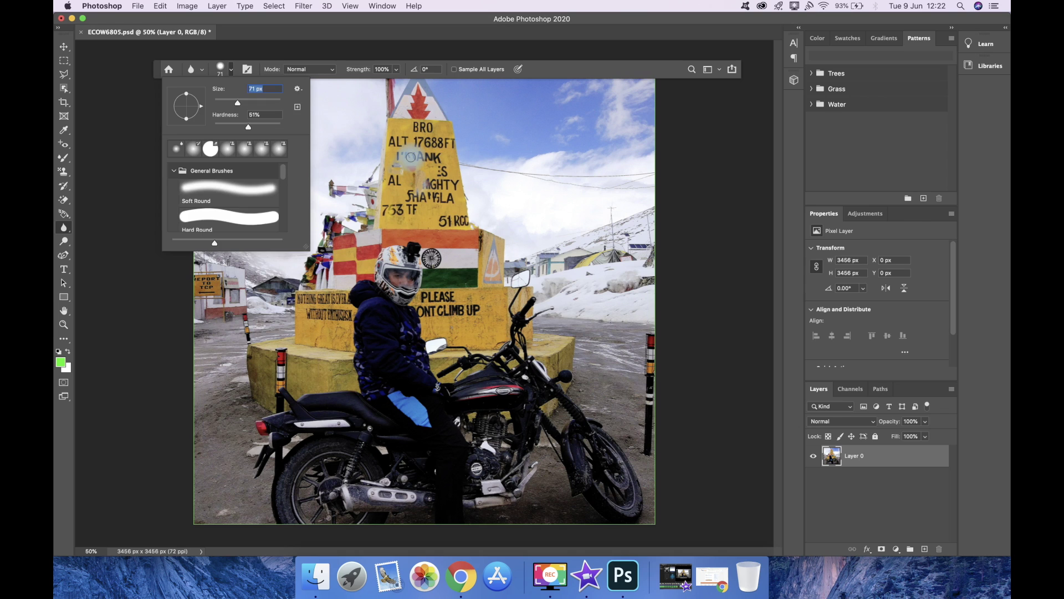
{"action": "left_click", "coordinate": [410, 158]}
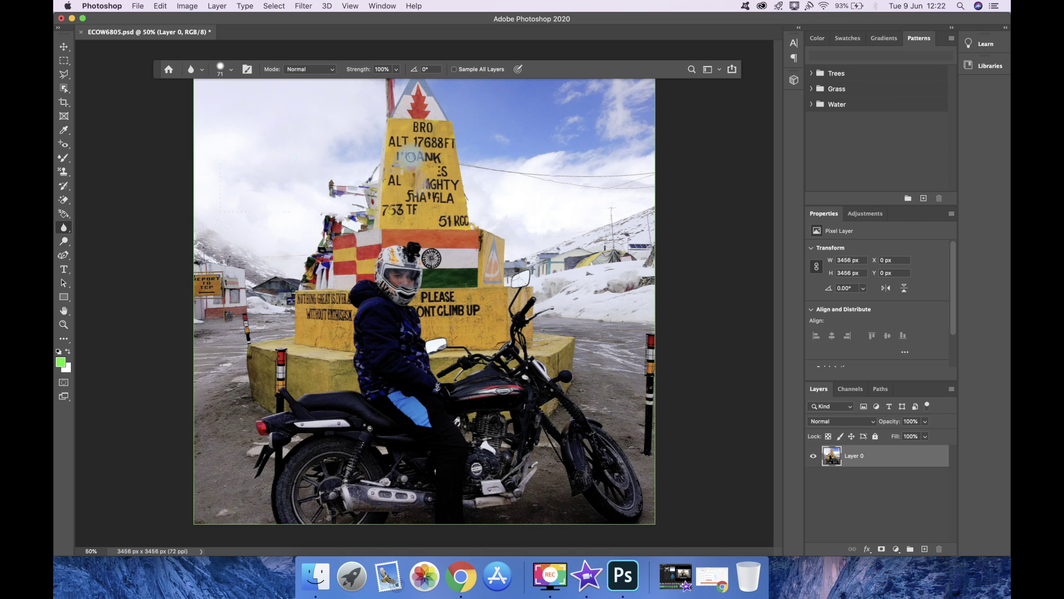
{"action": "left_click_drag", "start_coordinate": [411, 158], "coordinate": [432, 156]}
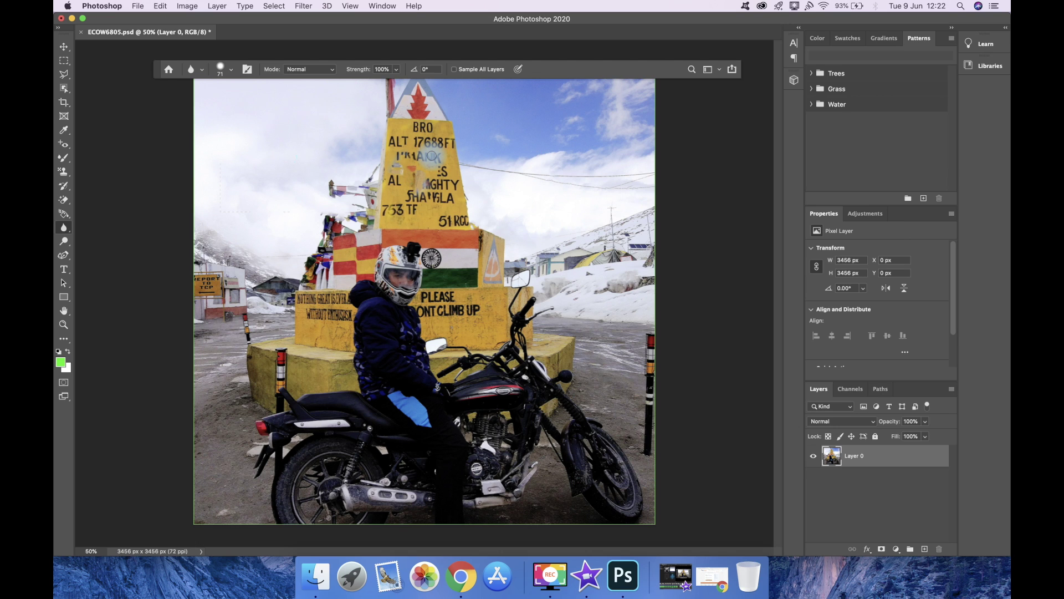
{"action": "left_click_drag", "start_coordinate": [432, 157], "coordinate": [437, 159]}
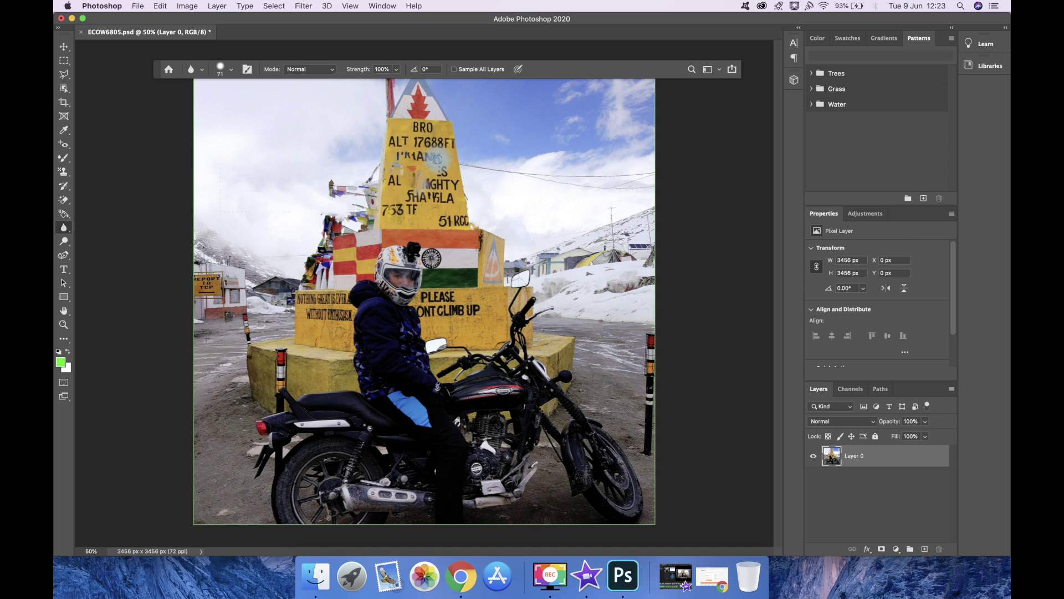
Increase the blur brush size to 118 px and blur the monument's upper and middle lettering
{"action": "left_click", "coordinate": [231, 69]}
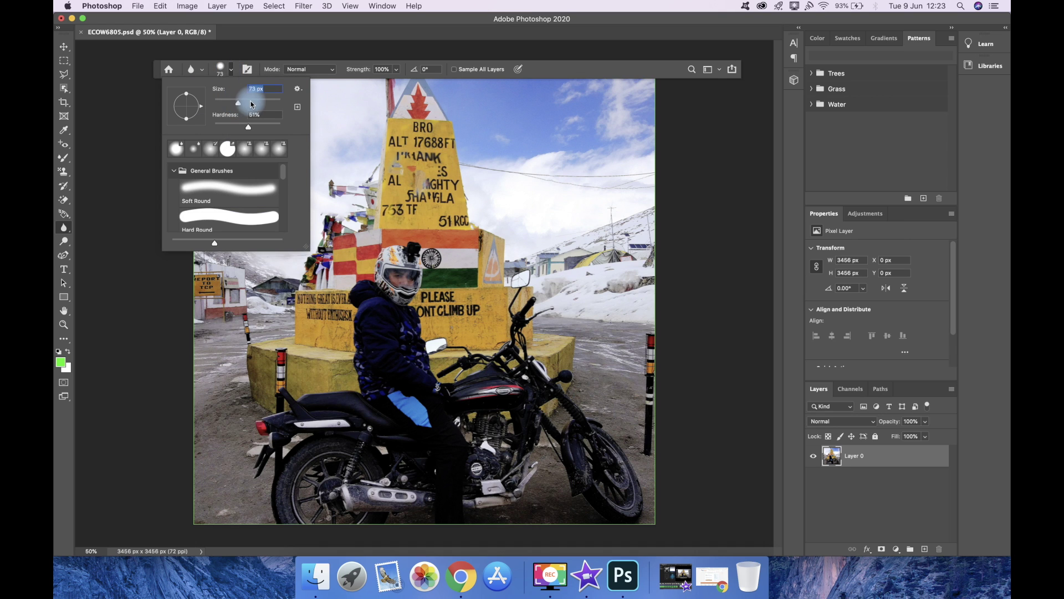
{"action": "left_click", "coordinate": [413, 160]}
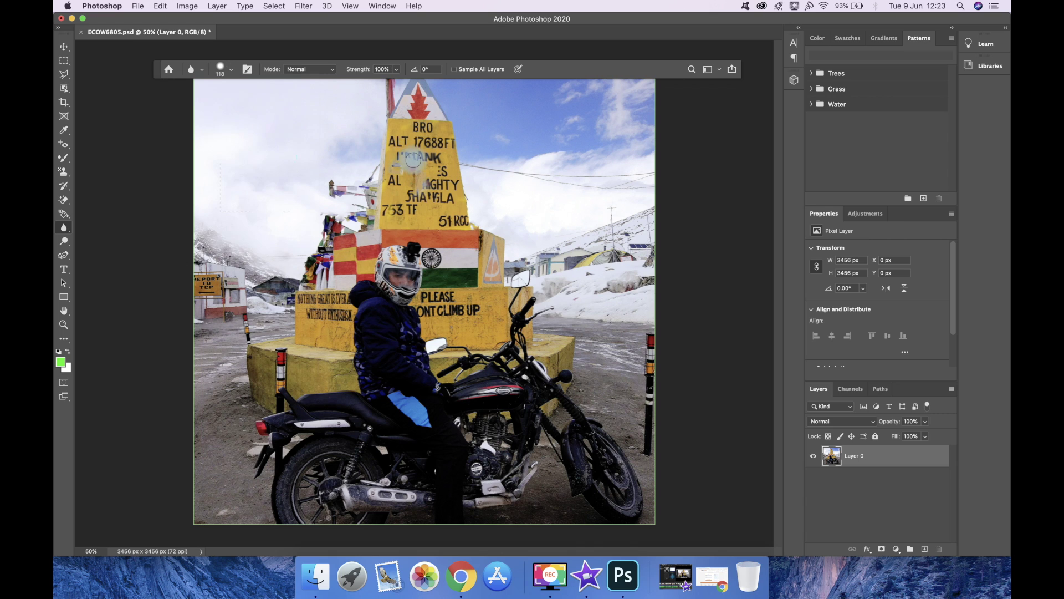
{"action": "mouse_move", "coordinate": [412, 161]}
{"action": "left_mouse_down"}
{"action": "mouse_move", "coordinate": [439, 172]}
{"action": "mouse_move", "coordinate": [446, 160]}
{"action": "mouse_move", "coordinate": [437, 152]}
{"action": "mouse_move", "coordinate": [441, 203]}
{"action": "mouse_move", "coordinate": [445, 164]}
{"action": "mouse_move", "coordinate": [425, 150]}
{"action": "left_mouse_up"}
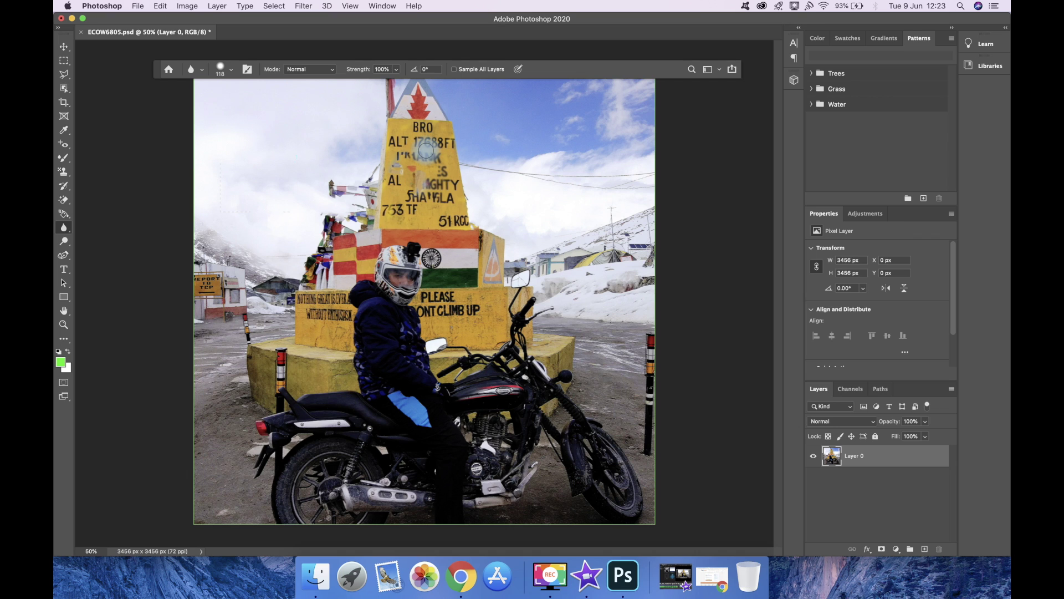
{"action": "mouse_move", "coordinate": [426, 150]}
{"action": "left_mouse_down"}
{"action": "mouse_move", "coordinate": [417, 126]}
{"action": "mouse_move", "coordinate": [412, 142]}
{"action": "mouse_move", "coordinate": [429, 123]}
{"action": "mouse_move", "coordinate": [400, 128]}
{"action": "mouse_move", "coordinate": [393, 153]}
{"action": "mouse_move", "coordinate": [392, 128]}
{"action": "mouse_move", "coordinate": [395, 167]}
{"action": "mouse_move", "coordinate": [415, 125]}
{"action": "mouse_move", "coordinate": [410, 141]}
{"action": "mouse_move", "coordinate": [420, 123]}
{"action": "mouse_move", "coordinate": [441, 120]}
{"action": "mouse_move", "coordinate": [408, 151]}
{"action": "mouse_move", "coordinate": [396, 186]}
{"action": "mouse_move", "coordinate": [394, 168]}
{"action": "mouse_move", "coordinate": [393, 182]}
{"action": "mouse_move", "coordinate": [419, 186]}
{"action": "mouse_move", "coordinate": [407, 205]}
{"action": "mouse_move", "coordinate": [433, 172]}
{"action": "mouse_move", "coordinate": [427, 188]}
{"action": "mouse_move", "coordinate": [438, 194]}
{"action": "mouse_move", "coordinate": [446, 160]}
{"action": "mouse_move", "coordinate": [431, 191]}
{"action": "left_mouse_up"}
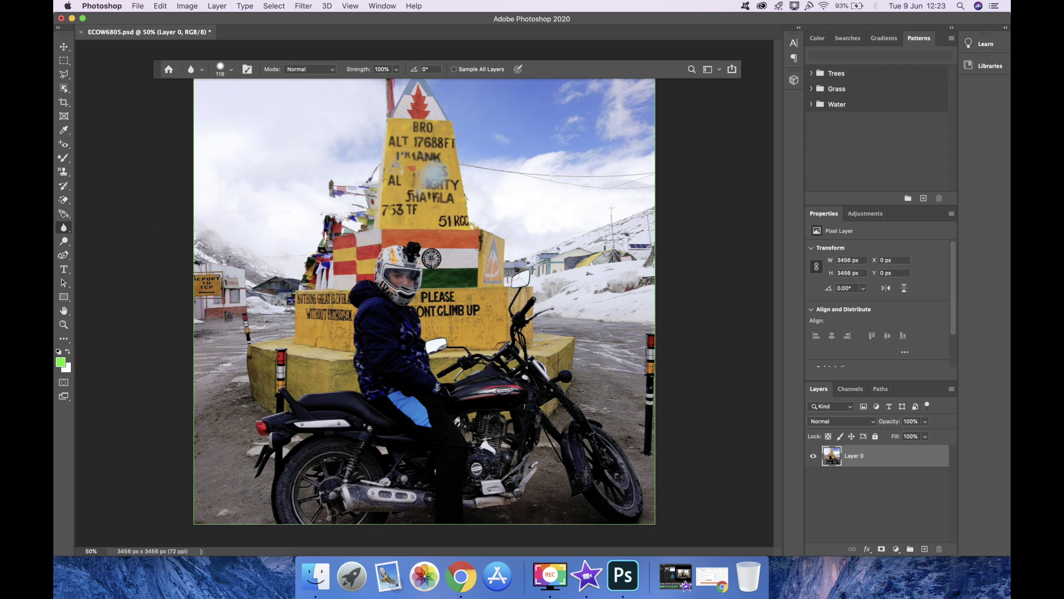
{"action": "mouse_move", "coordinate": [436, 140]}
{"action": "left_mouse_down"}
{"action": "mouse_move", "coordinate": [418, 175]}
{"action": "mouse_move", "coordinate": [431, 150]}
{"action": "mouse_move", "coordinate": [433, 160]}
{"action": "mouse_move", "coordinate": [414, 157]}
{"action": "mouse_move", "coordinate": [413, 129]}
{"action": "mouse_move", "coordinate": [428, 159]}
{"action": "left_mouse_up"}
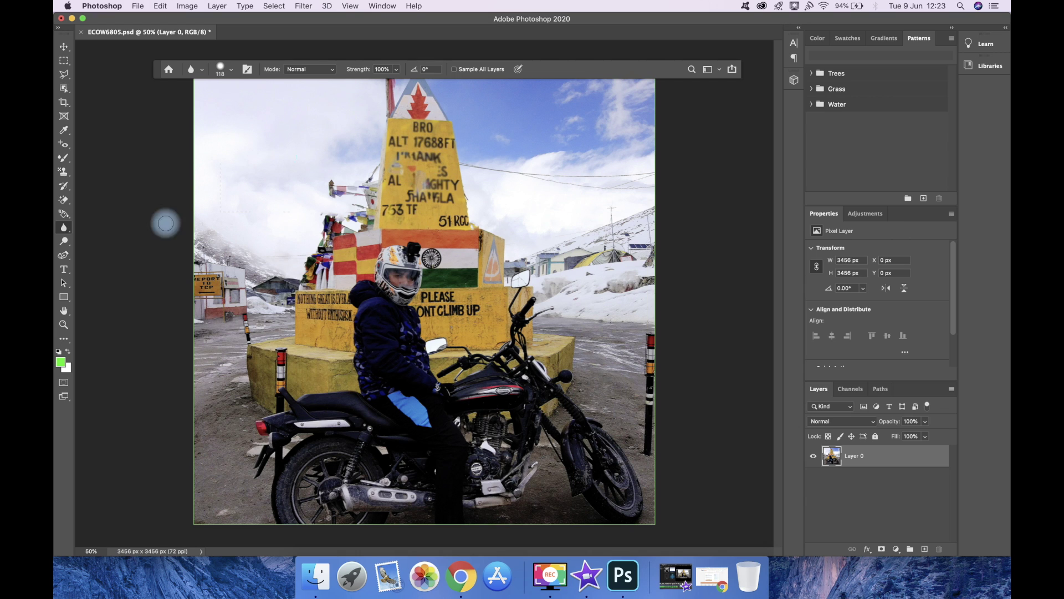
Lighten the photo with the Dodge tool at a 5000 px brush size, working from the ground above the front wheel
{"action": "left_click", "coordinate": [64, 242]}
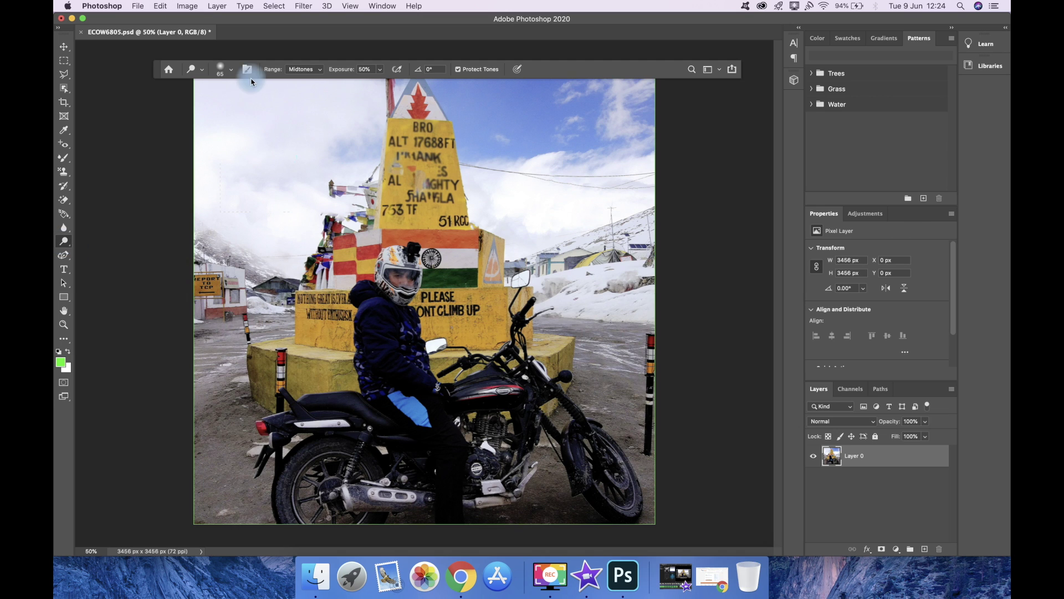
{"action": "left_click", "coordinate": [230, 69]}
{"action": "left_click_drag", "start_coordinate": [235, 105], "coordinate": [291, 104]}
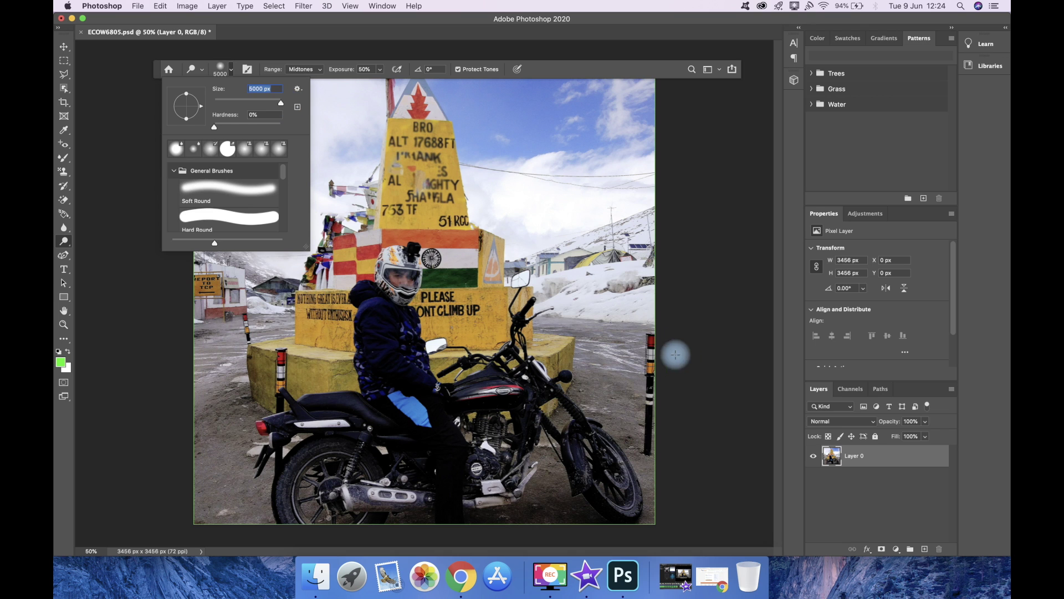
{"action": "left_click", "coordinate": [598, 381]}
{"action": "left_click", "coordinate": [592, 370]}
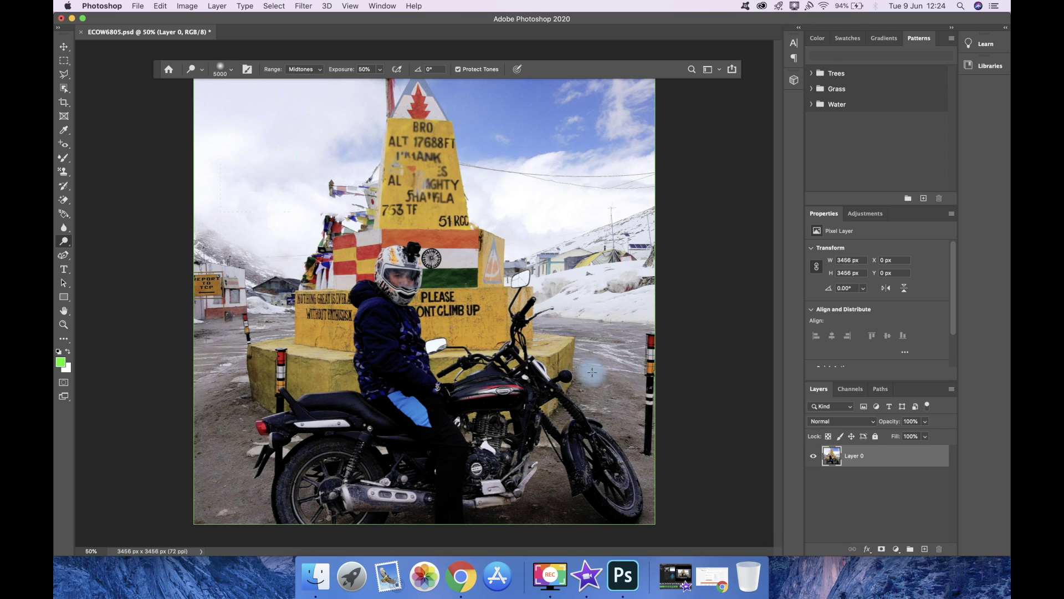
{"action": "left_click", "coordinate": [624, 412]}
{"action": "left_click", "coordinate": [612, 406]}
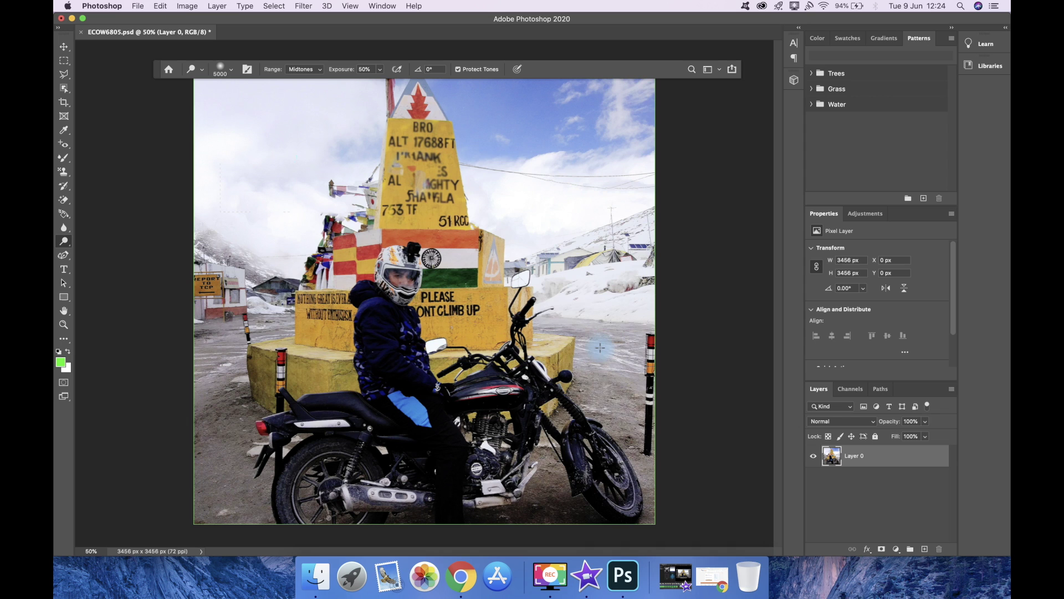
{"action": "left_click", "coordinate": [615, 409]}
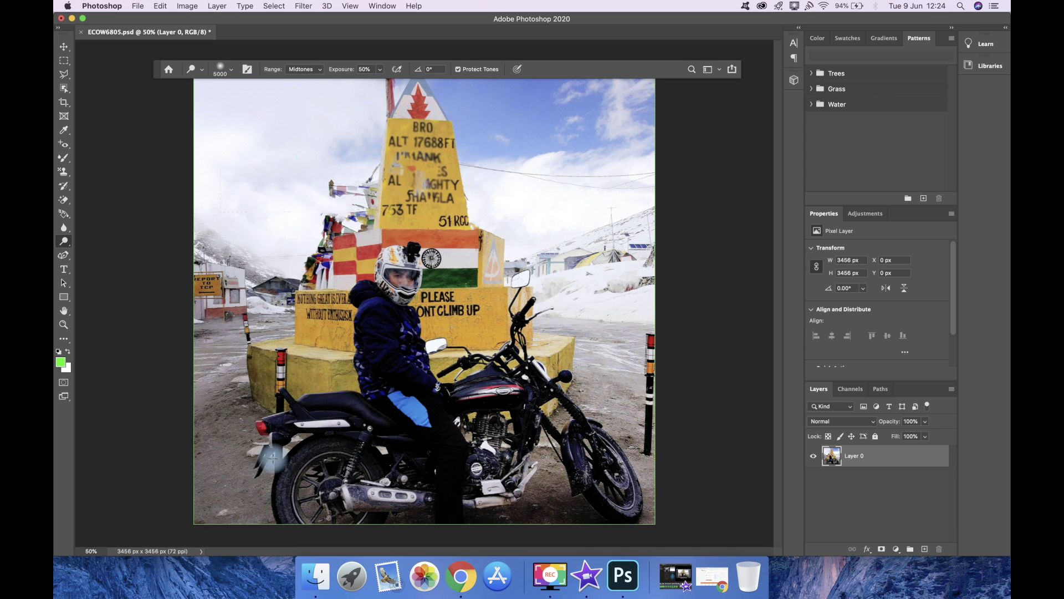
Lighten the photo further with repeated dodges around the motorcycle's tail light
{"action": "left_click", "coordinate": [242, 443]}
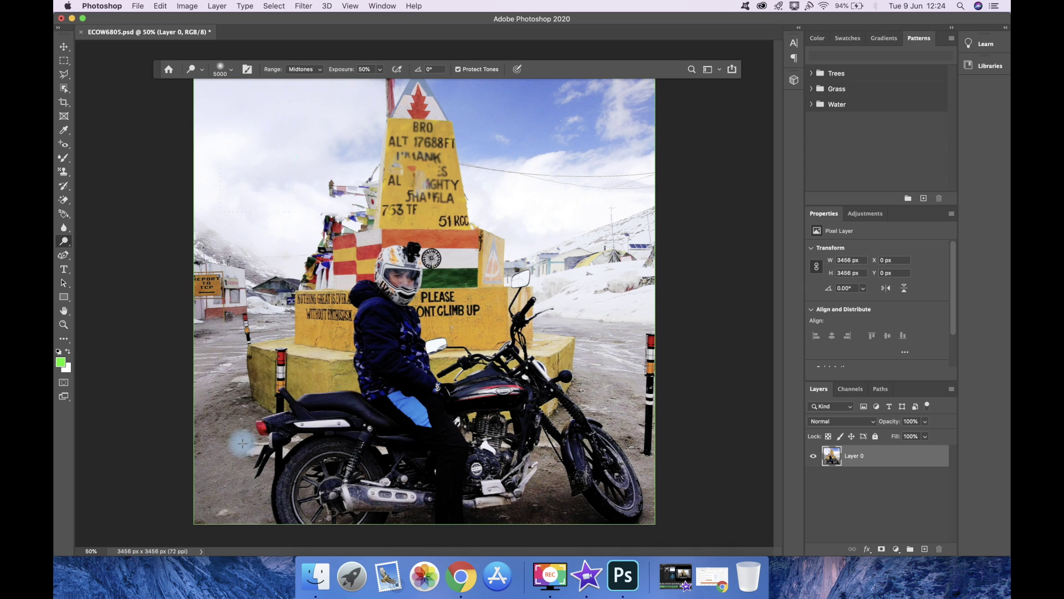
{"action": "left_click", "coordinate": [269, 441]}
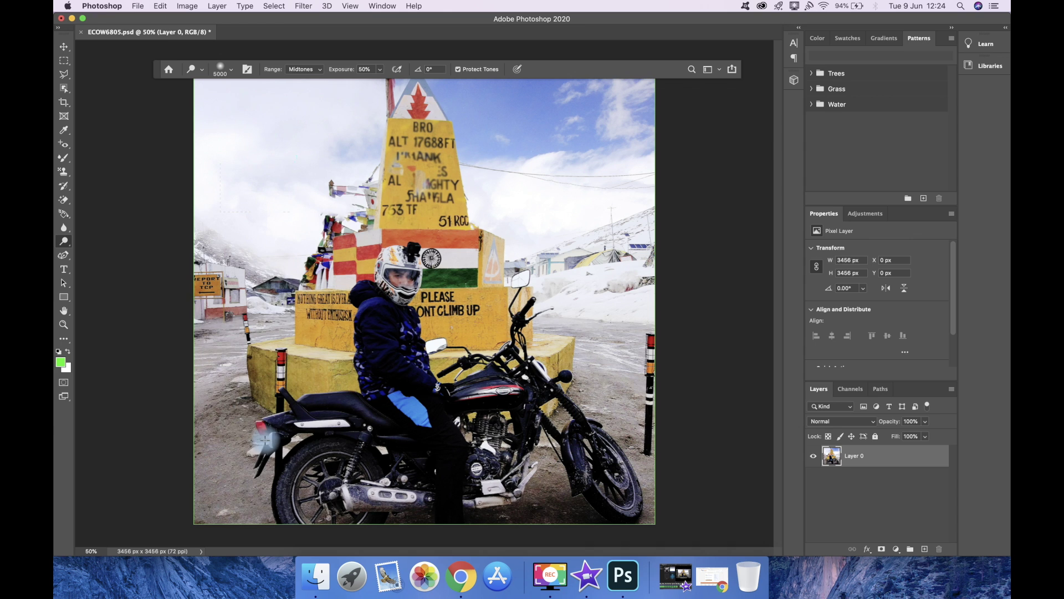
{"action": "left_click", "coordinate": [268, 442]}
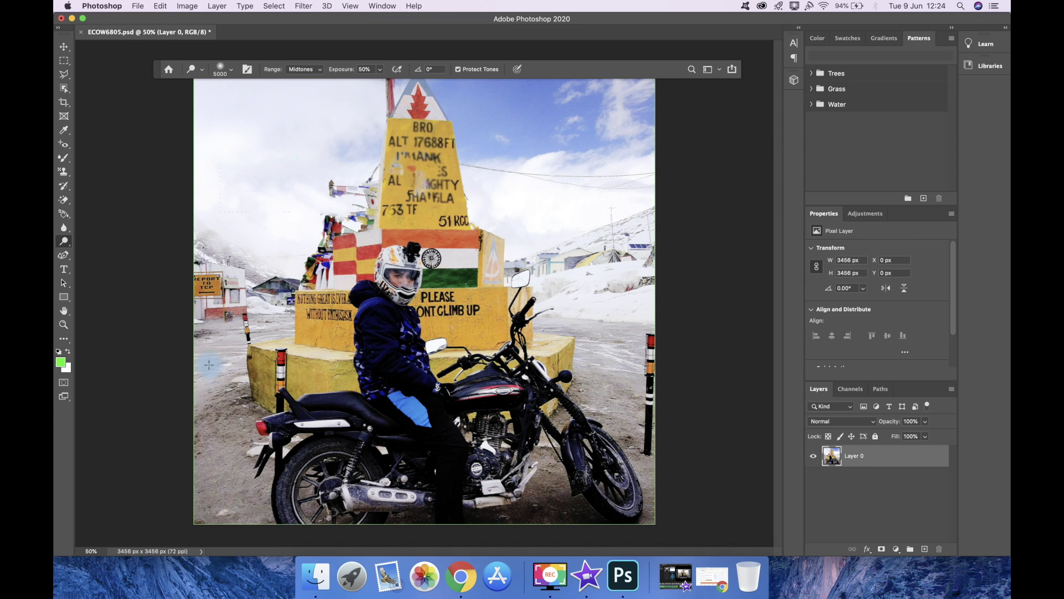
{"action": "left_click", "coordinate": [271, 440]}
{"action": "left_click", "coordinate": [271, 440]}
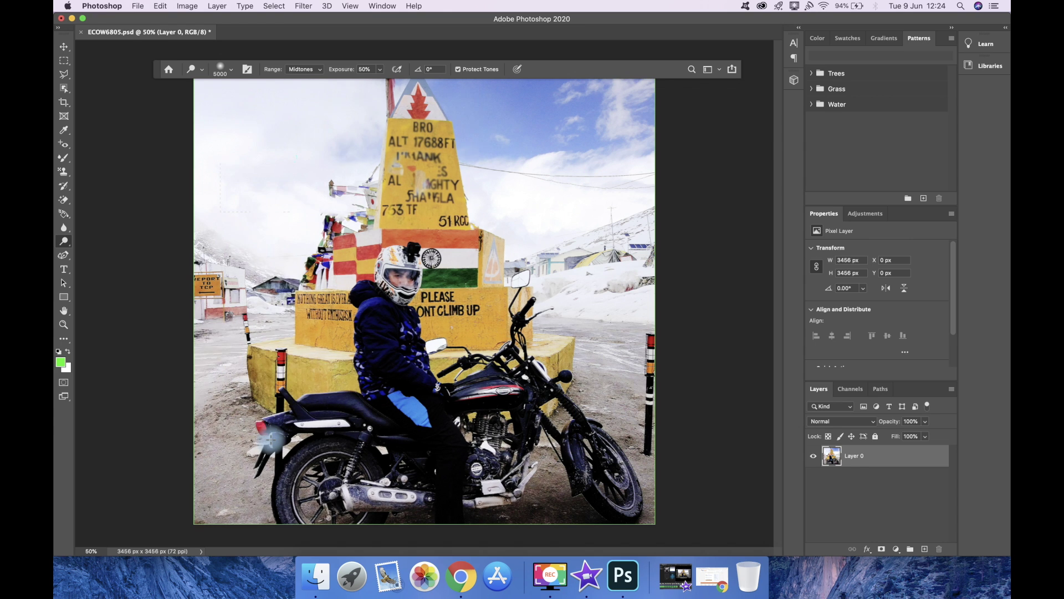
Dodge the photo again around the motorcycle's front wheel
{"action": "left_click", "coordinate": [605, 452]}
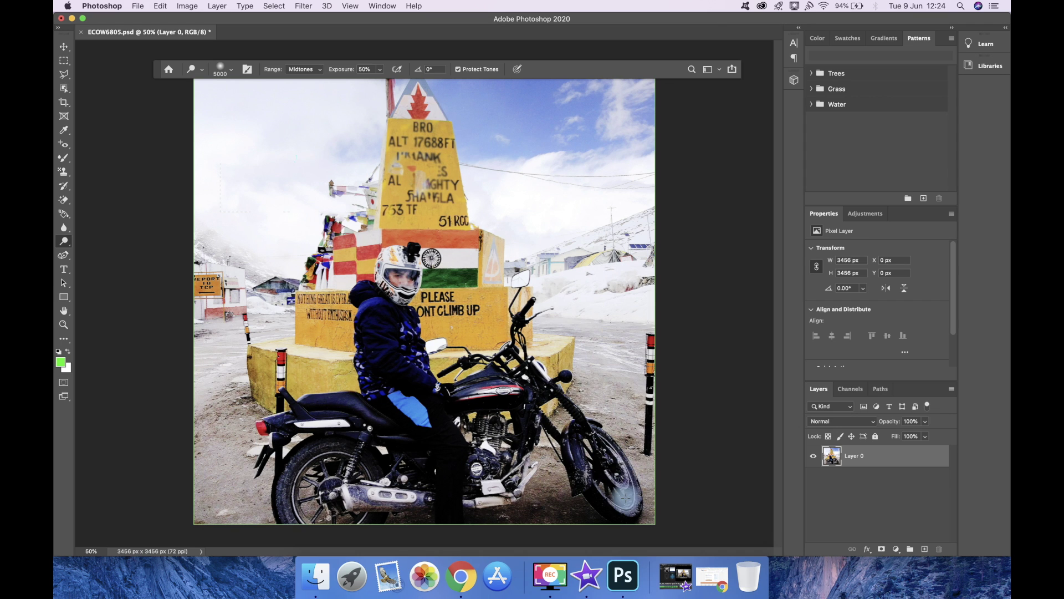
{"action": "left_click", "coordinate": [608, 470]}
{"action": "left_click", "coordinate": [612, 473]}
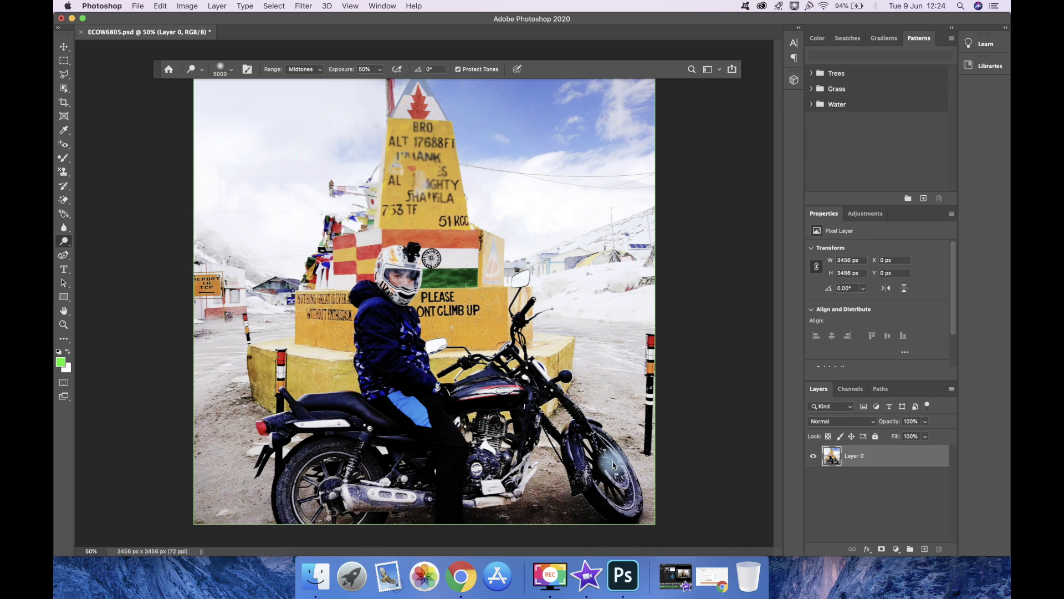
Lighten the photo with two more dodges over the rim and spokes of the motorcycle's front wheel
{"action": "left_click", "coordinate": [616, 475]}
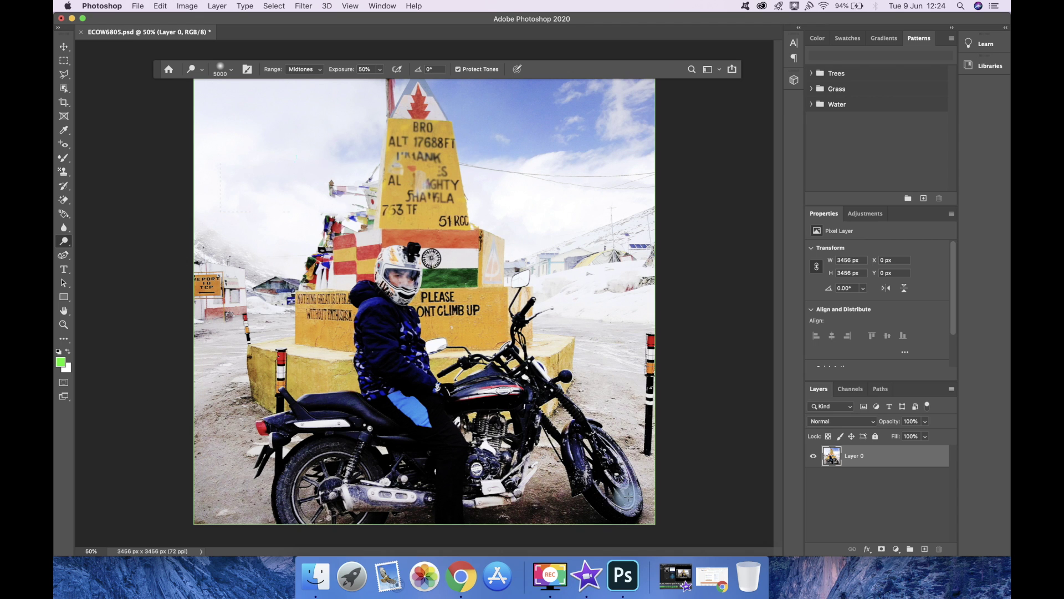
{"action": "left_click", "coordinate": [628, 496]}
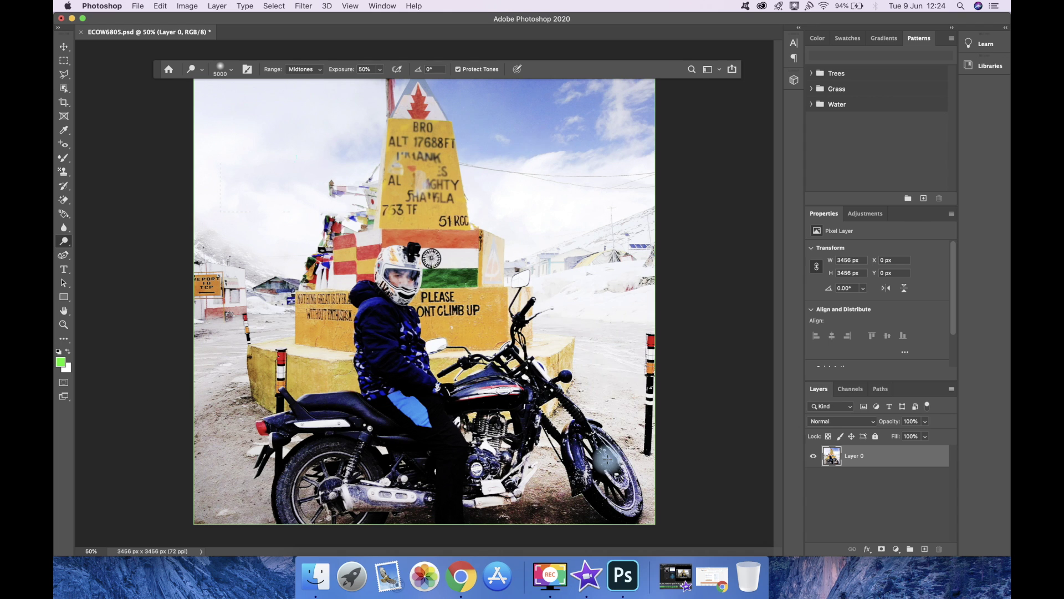
{"action": "left_click", "coordinate": [66, 61]}
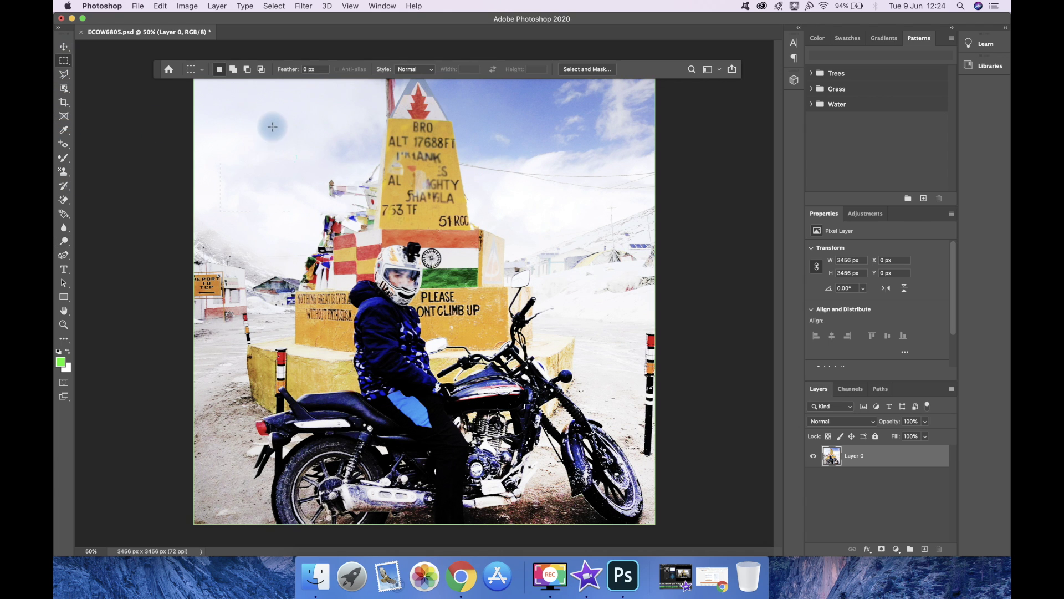
{"action": "left_click_drag", "start_coordinate": [237, 108], "coordinate": [495, 396]}
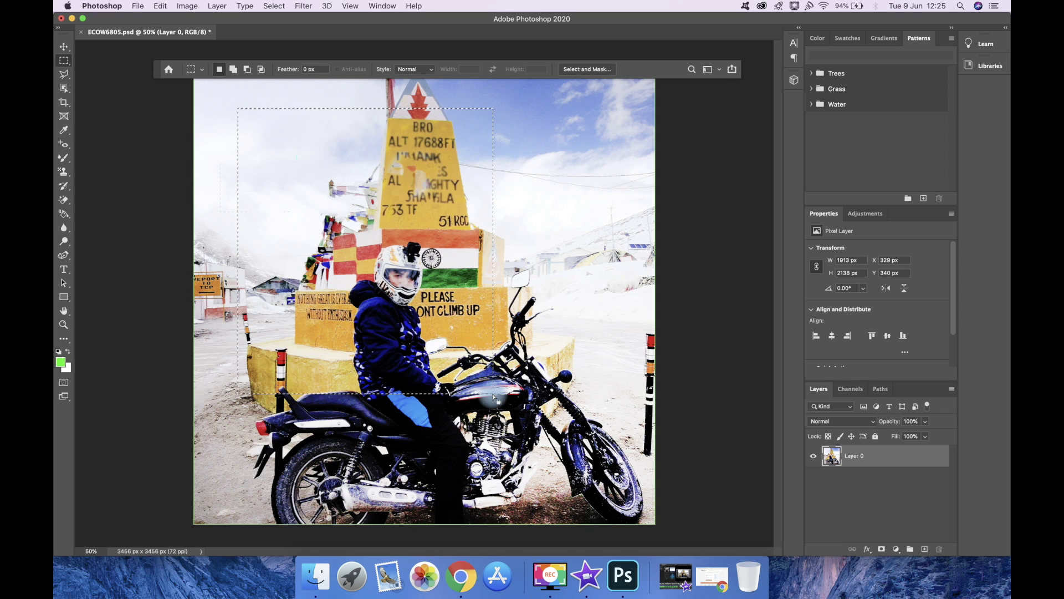
{"action": "right_click", "coordinate": [418, 306]}
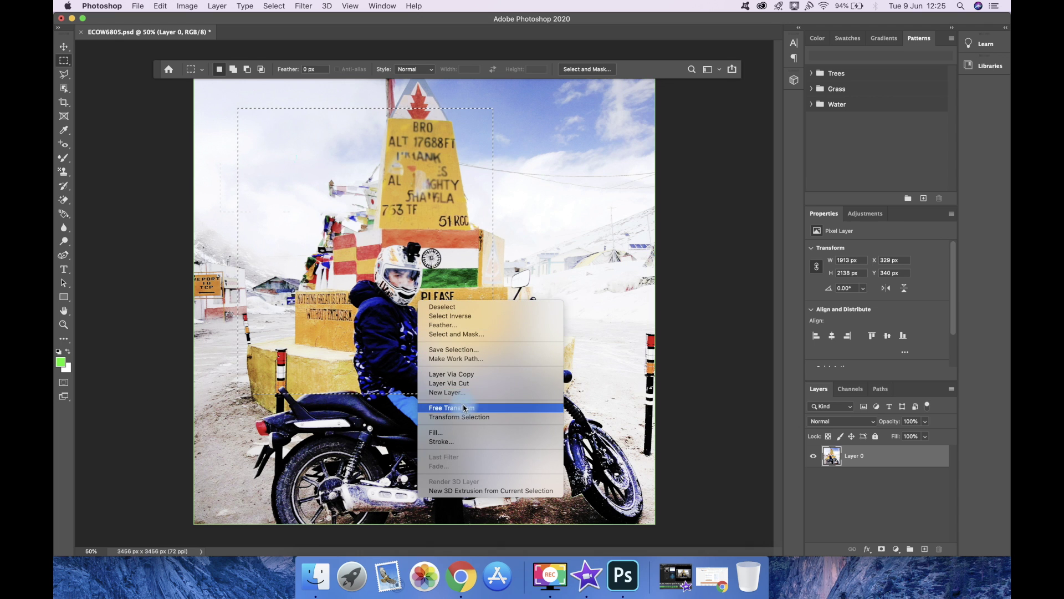
{"action": "left_click", "coordinate": [358, 249]}
{"action": "left_click", "coordinate": [305, 177]}
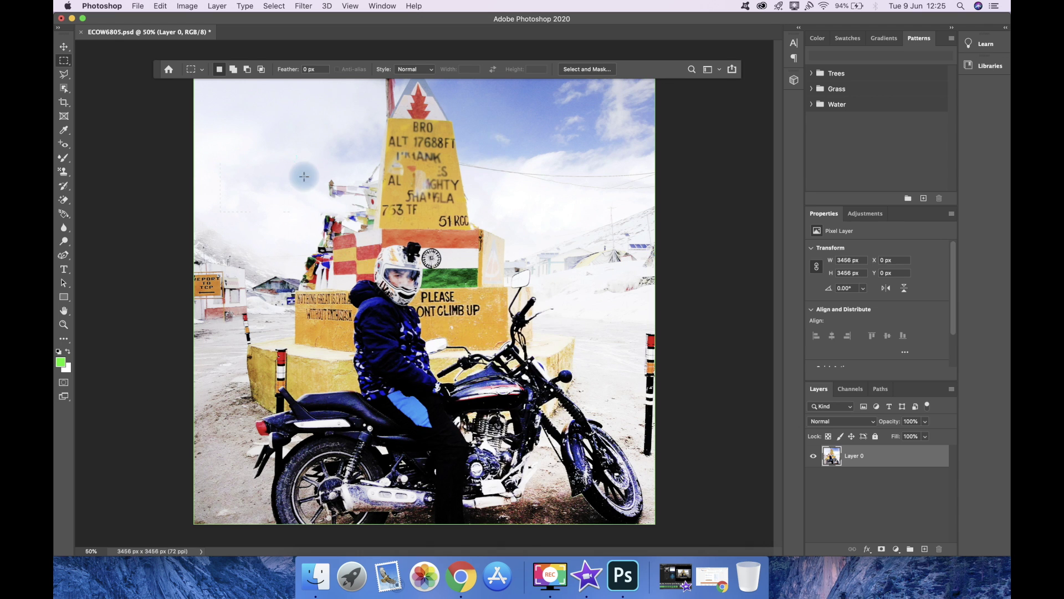
Select a rectangle about 1769 × 2018 px around the rider and monument, and rotate it -0.20° with Free Transform
{"action": "left_click_drag", "start_coordinate": [266, 133], "coordinate": [502, 403]}
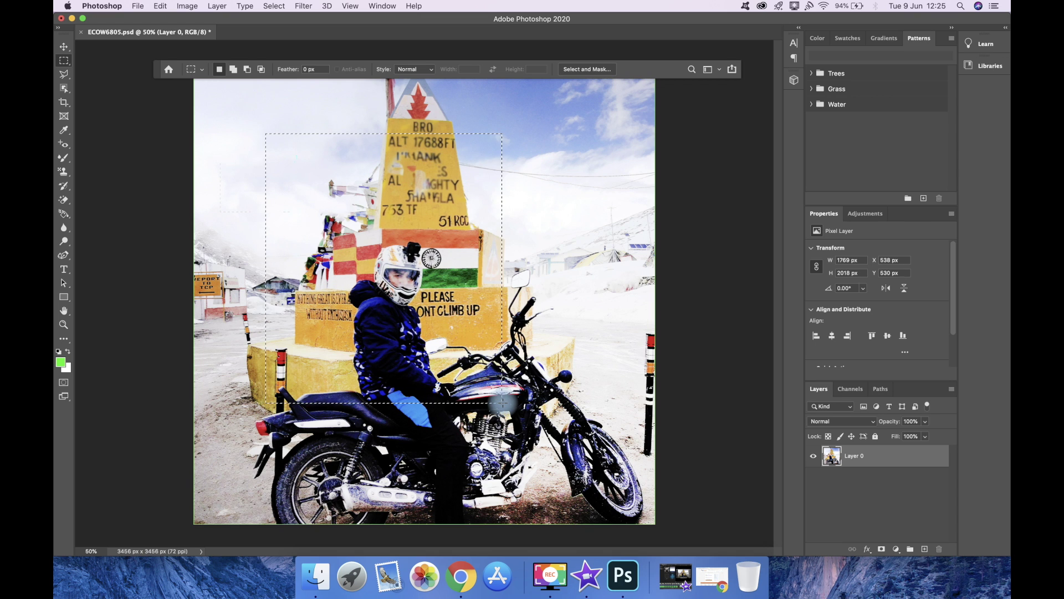
{"action": "right_click", "coordinate": [367, 235]}
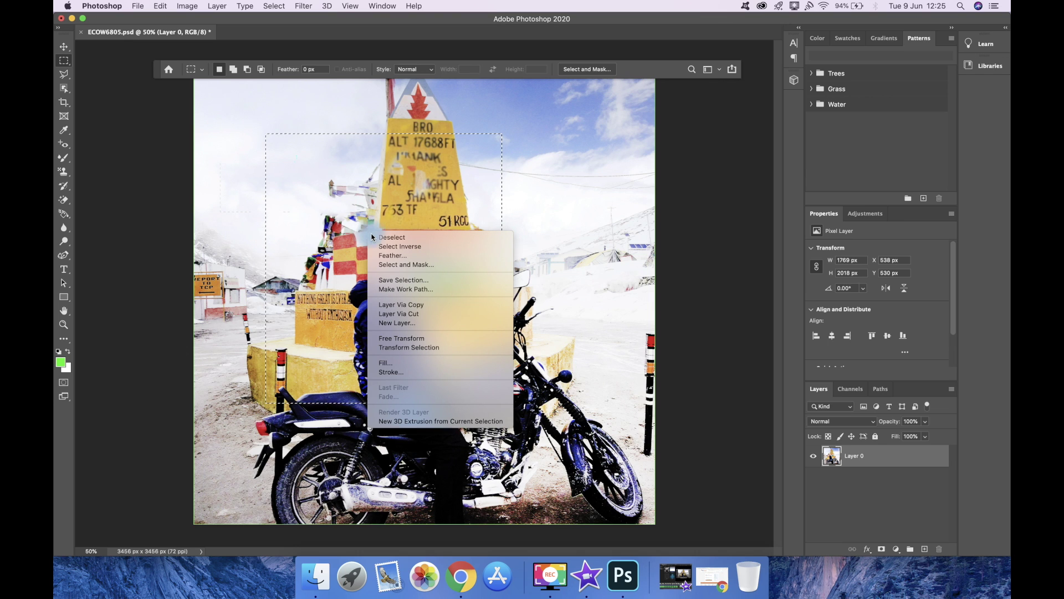
{"action": "left_click", "coordinate": [410, 338]}
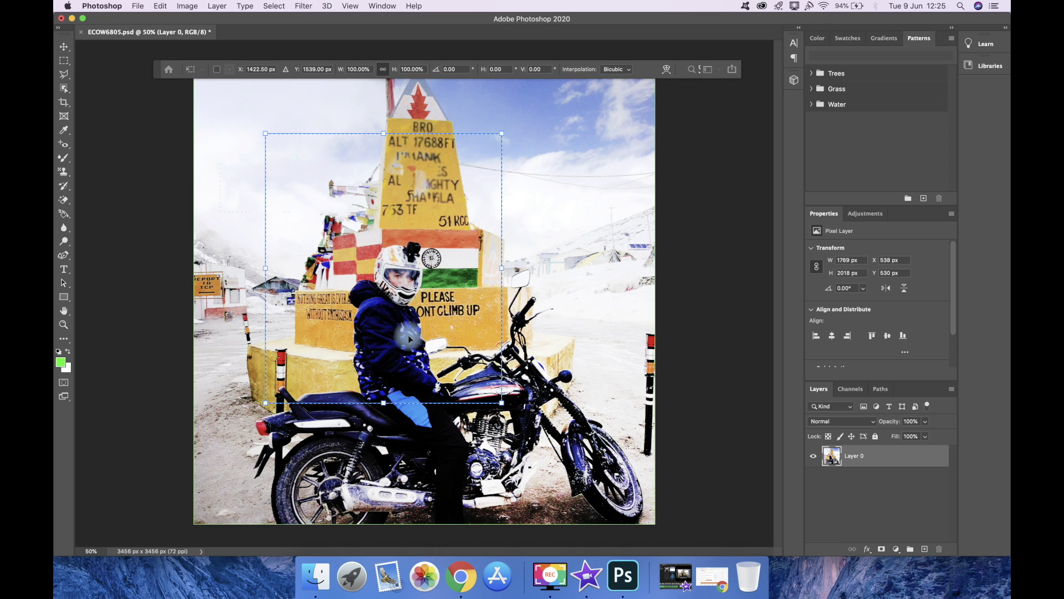
{"action": "left_click_drag", "start_coordinate": [503, 411], "coordinate": [442, 335]}
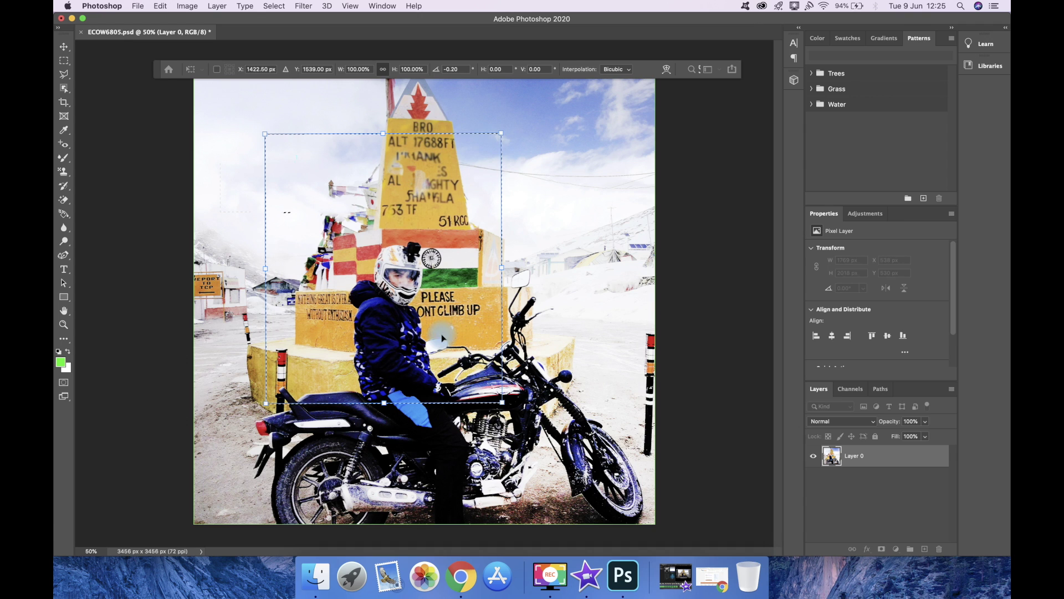
Rotate the selected area 90° counter-clockwise, 180° and finally 90° clockwise within the transform
{"action": "right_click", "coordinate": [428, 299]}
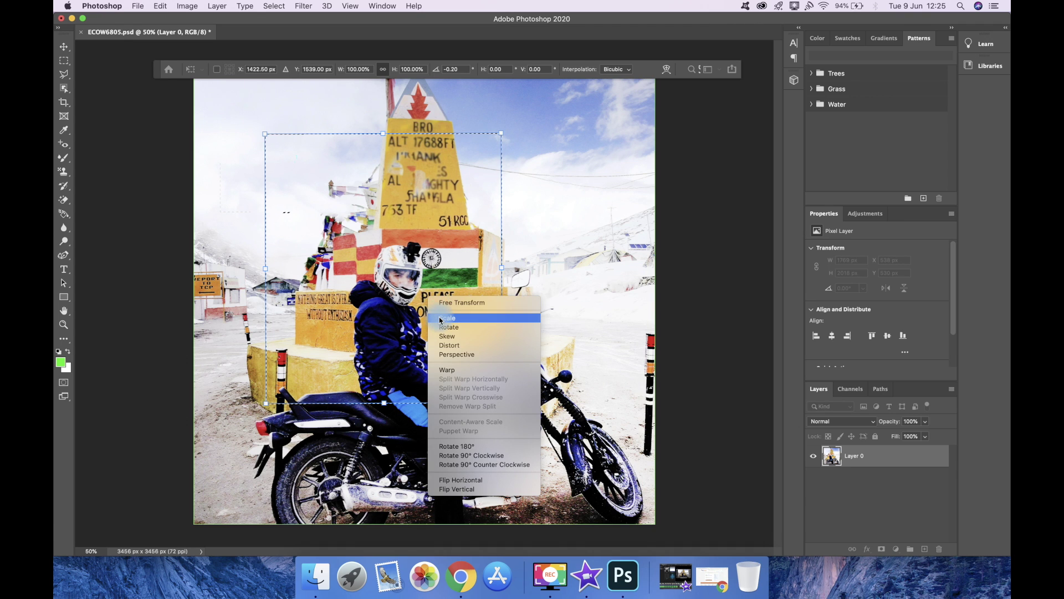
{"action": "left_click", "coordinate": [480, 465]}
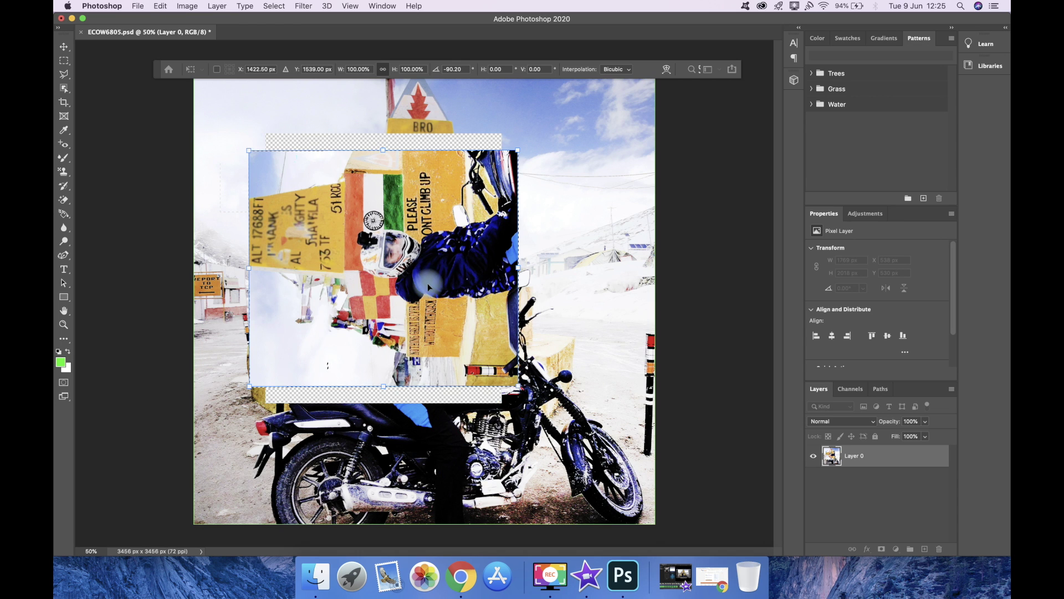
{"action": "right_click", "coordinate": [430, 281]}
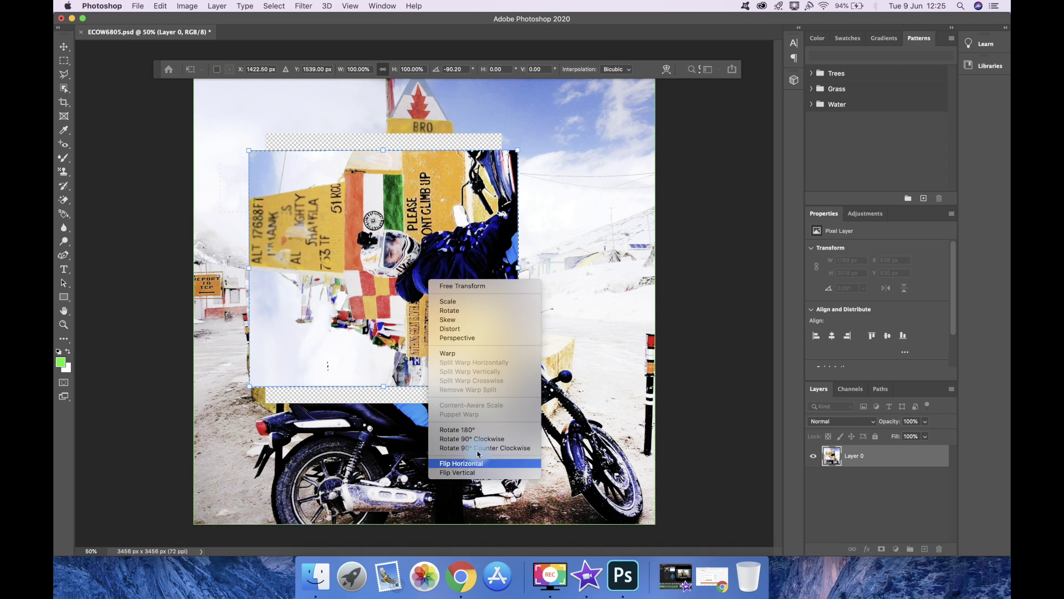
{"action": "left_click", "coordinate": [471, 430]}
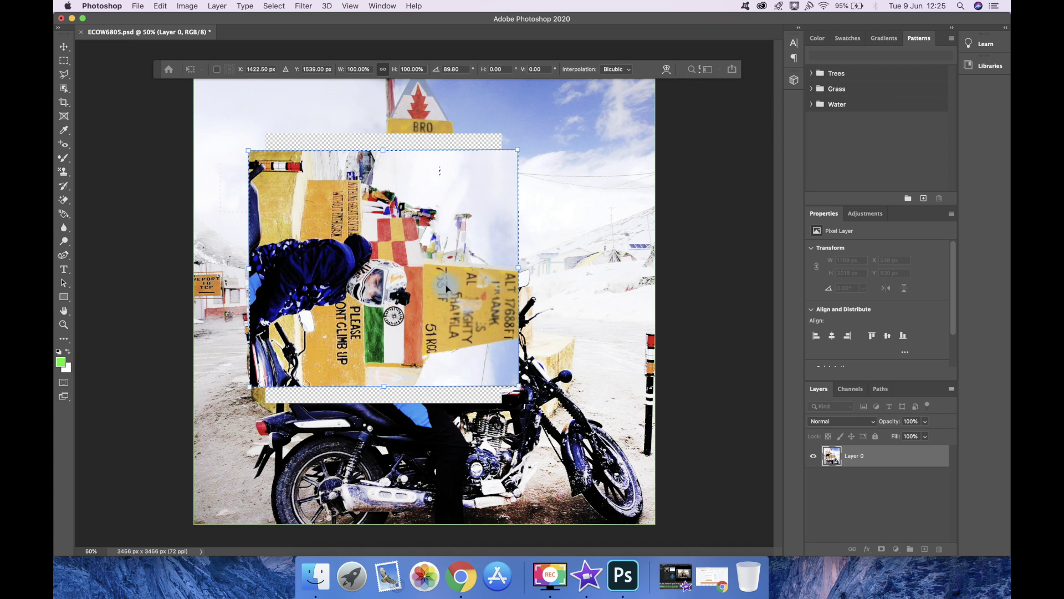
{"action": "right_click", "coordinate": [446, 289]}
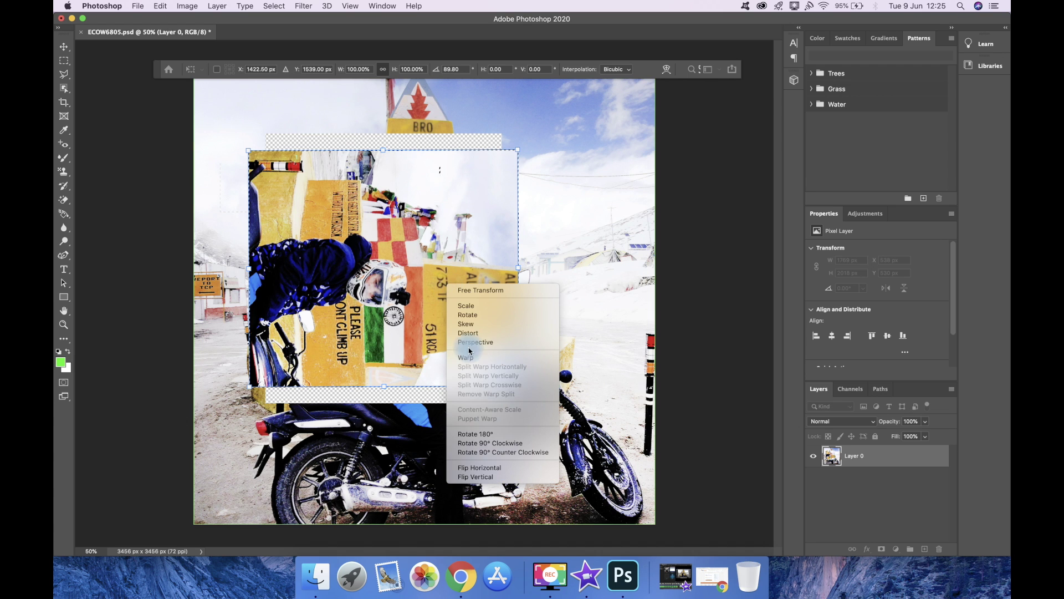
{"action": "left_click", "coordinate": [488, 444]}
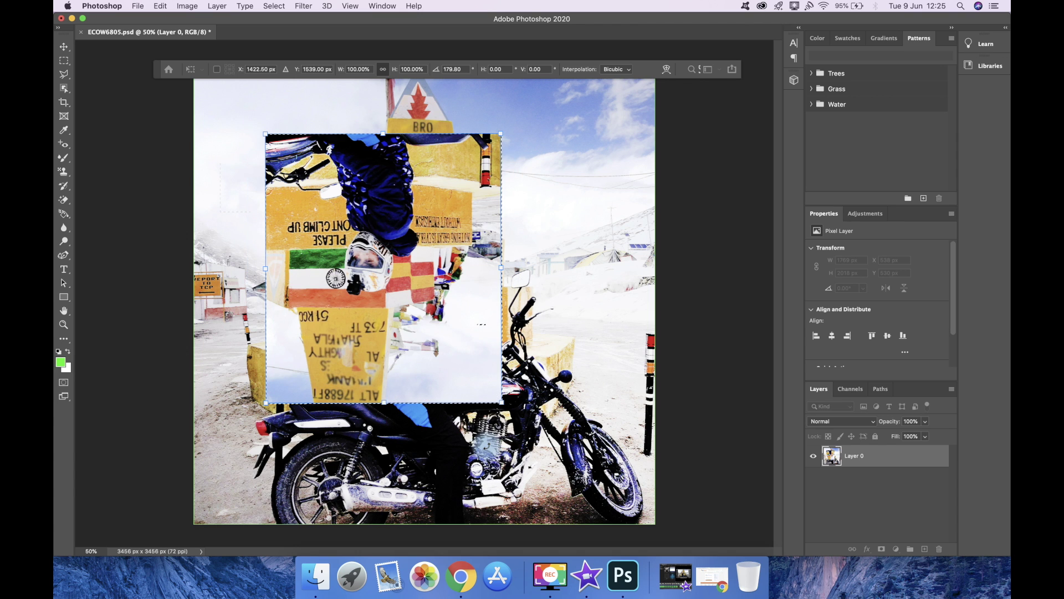
Flip the selected area horizontally and vertically within the transform
{"action": "right_click", "coordinate": [381, 222]}
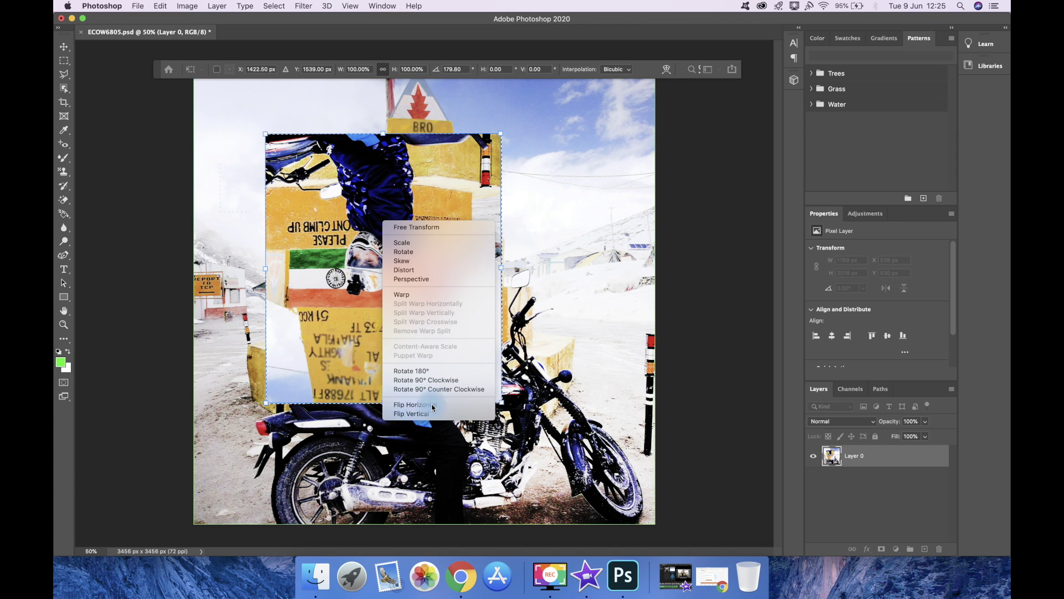
{"action": "left_click", "coordinate": [432, 407]}
{"action": "right_click", "coordinate": [390, 224]}
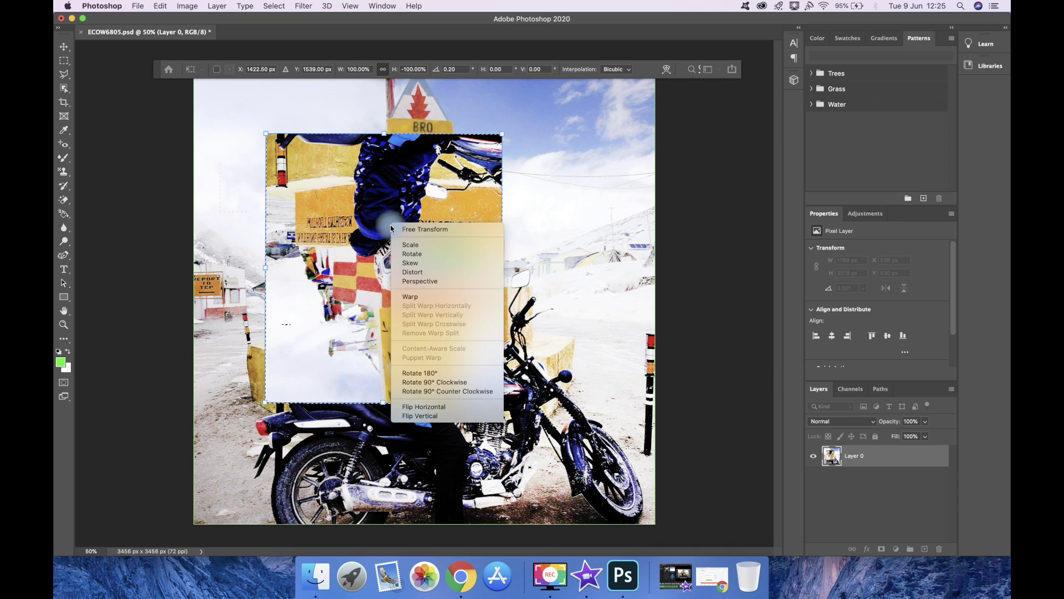
{"action": "left_click", "coordinate": [425, 417]}
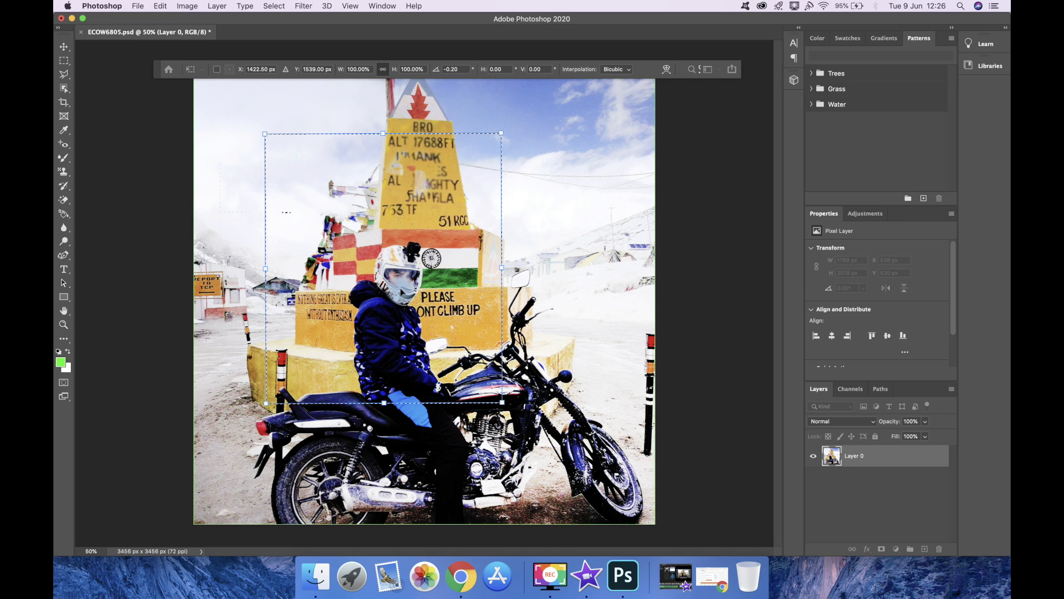
Move the options bar up off the photo's upper edge and apply the transform
{"action": "right_click", "coordinate": [407, 247]}
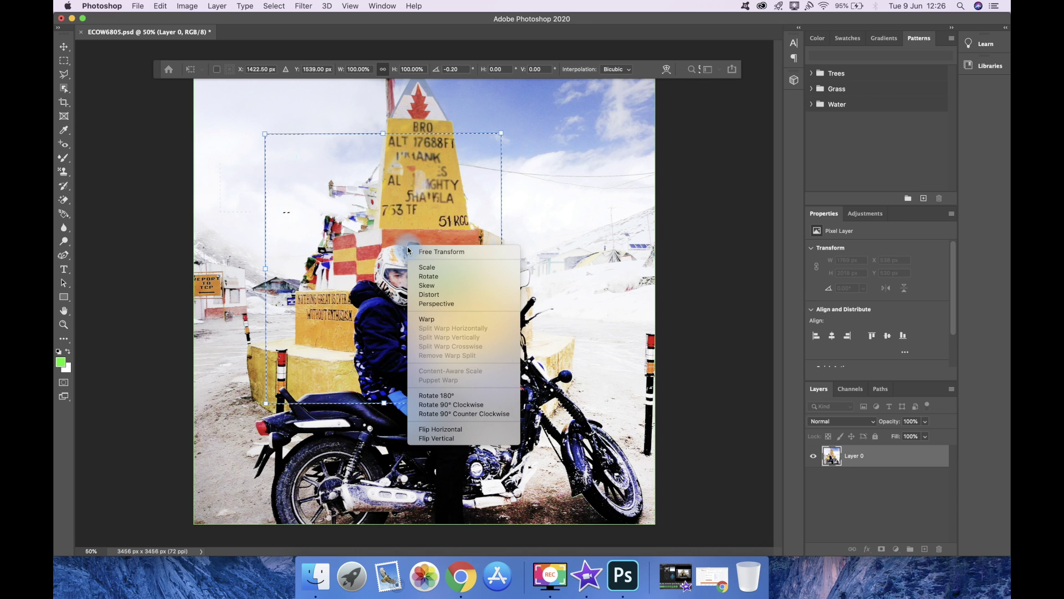
{"action": "left_click", "coordinate": [539, 142]}
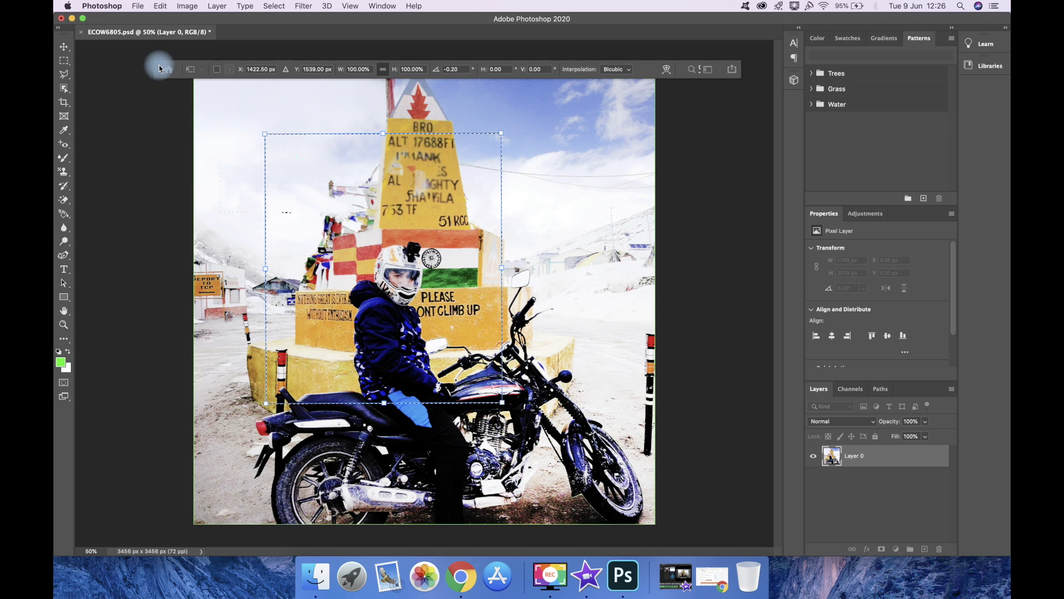
{"action": "left_click_drag", "start_coordinate": [156, 69], "coordinate": [159, 50]}
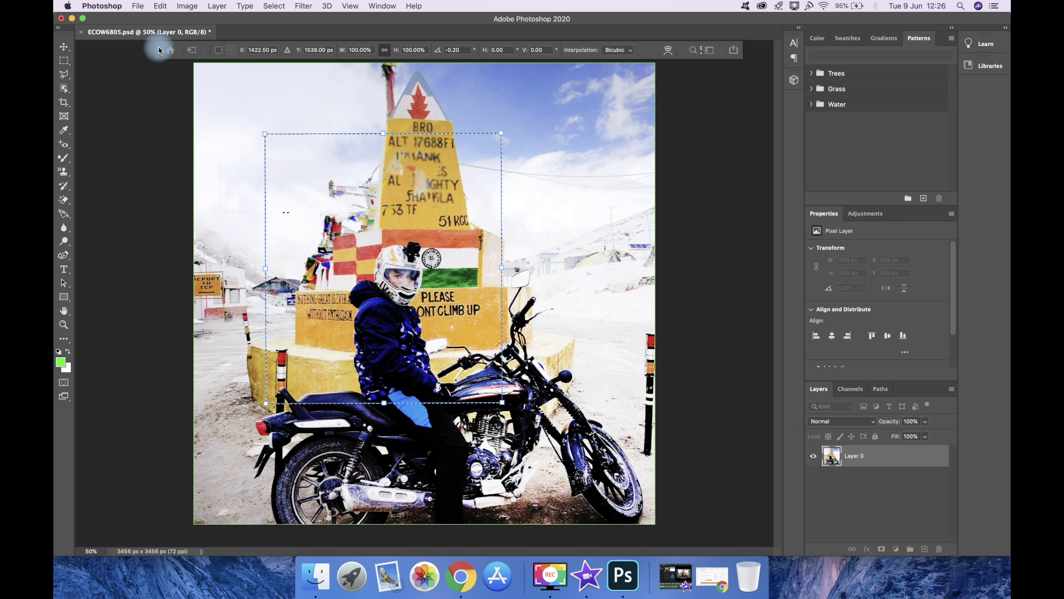
{"action": "key", "text": "Return"}
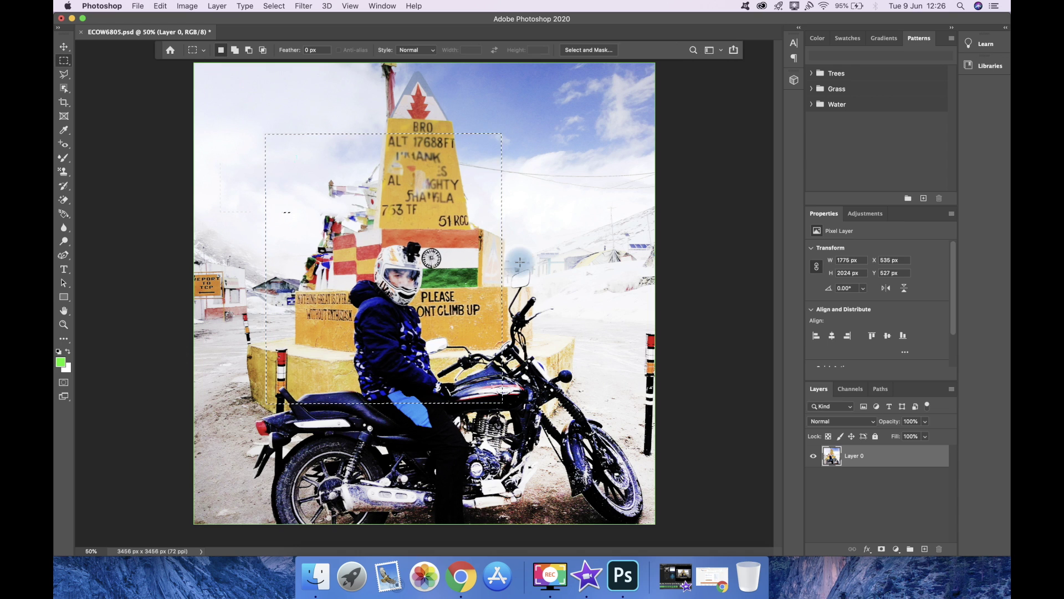
{"action": "left_click_drag", "start_coordinate": [336, 224], "coordinate": [485, 421]}
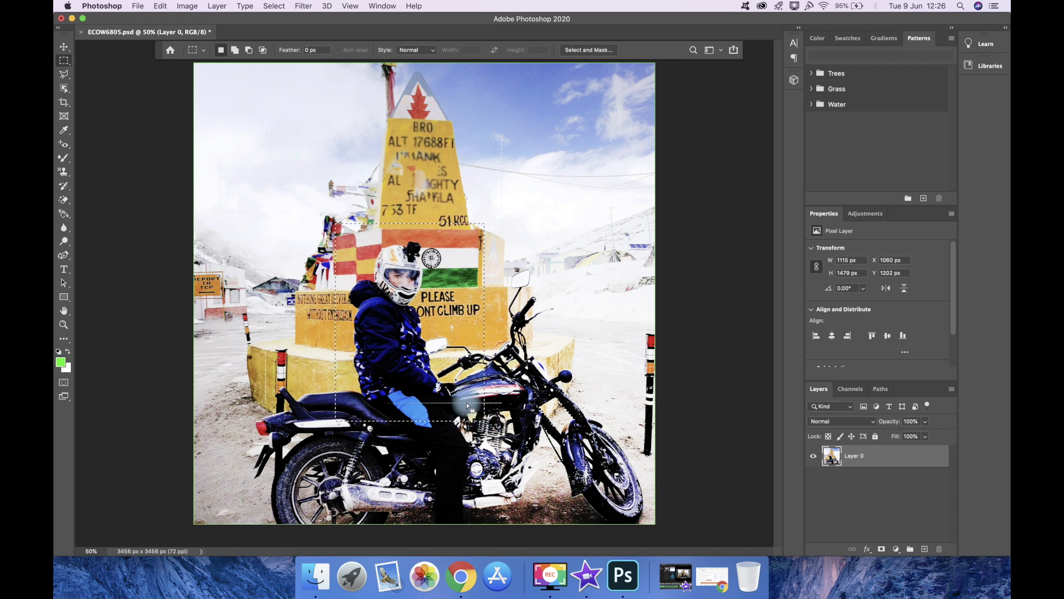
{"action": "right_click", "coordinate": [441, 334]}
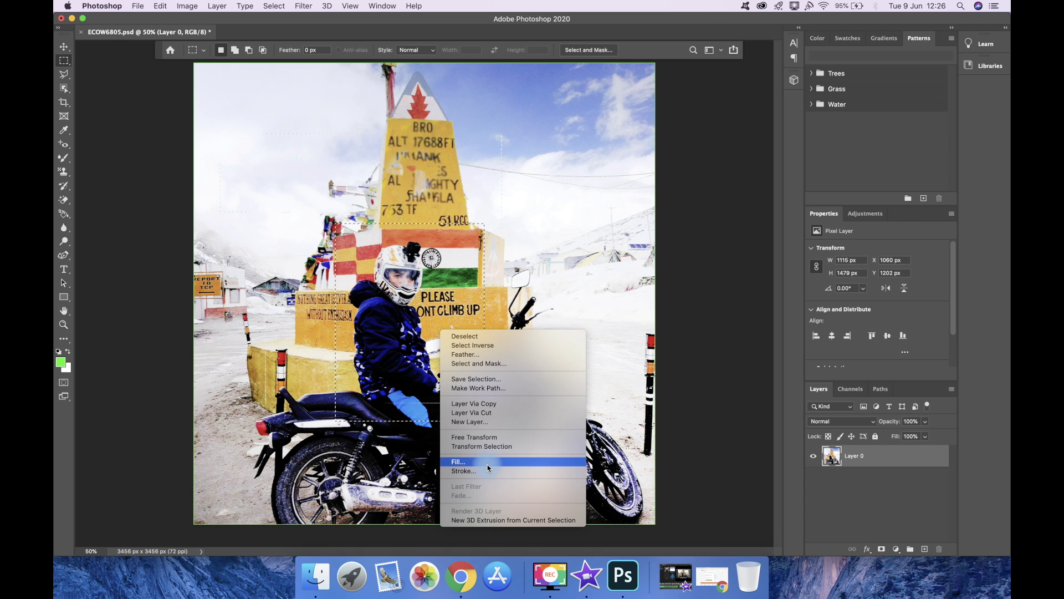
{"action": "left_click", "coordinate": [580, 191]}
Select a rectangle about 1027 × 1594 px across the monument's right side and sky, and fill it with colour #edc011 in Normal mode at 100% opacity
{"action": "left_click_drag", "start_coordinate": [445, 133], "coordinate": [581, 347]}
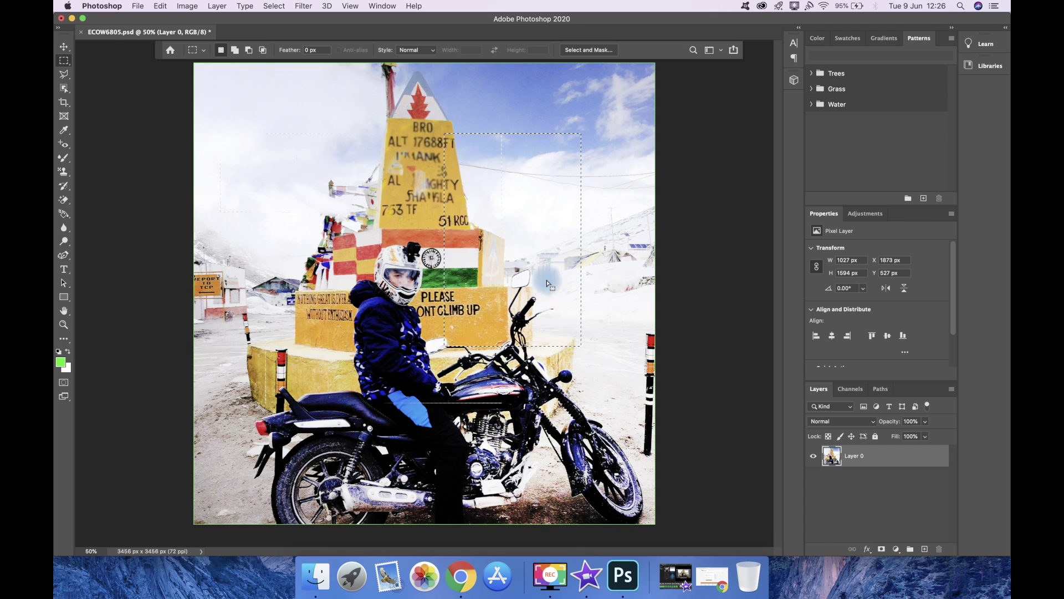
{"action": "right_click", "coordinate": [536, 257]}
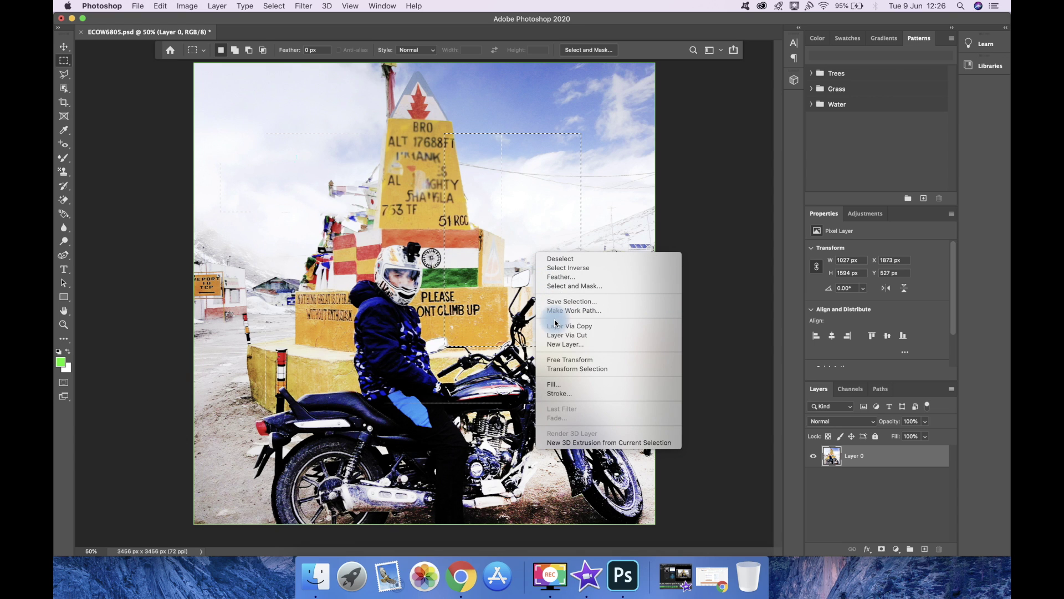
{"action": "left_click", "coordinate": [559, 383]}
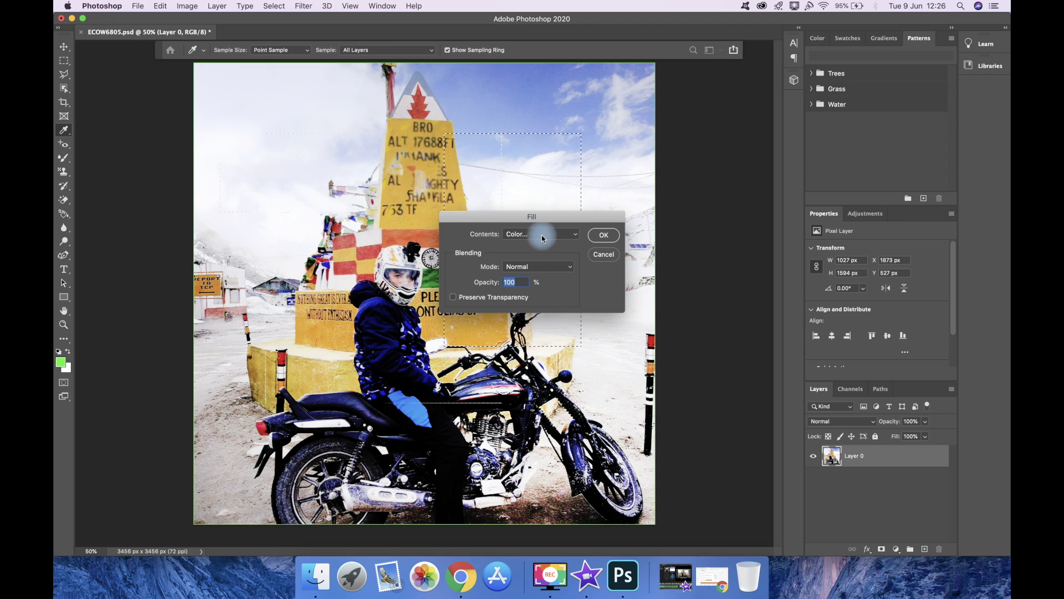
{"action": "left_click", "coordinate": [542, 235]}
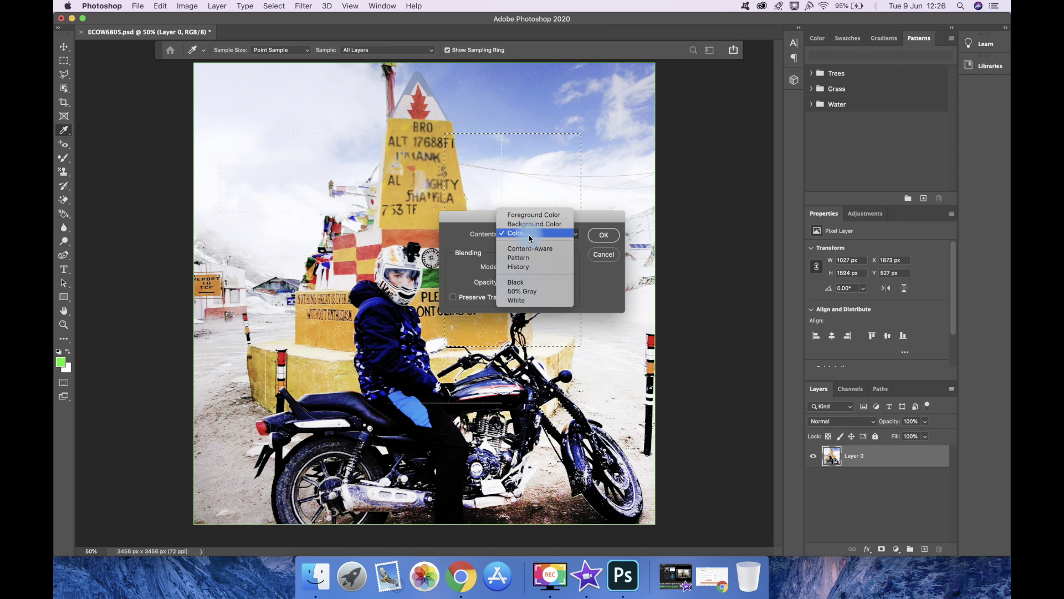
{"action": "left_click", "coordinate": [529, 233]}
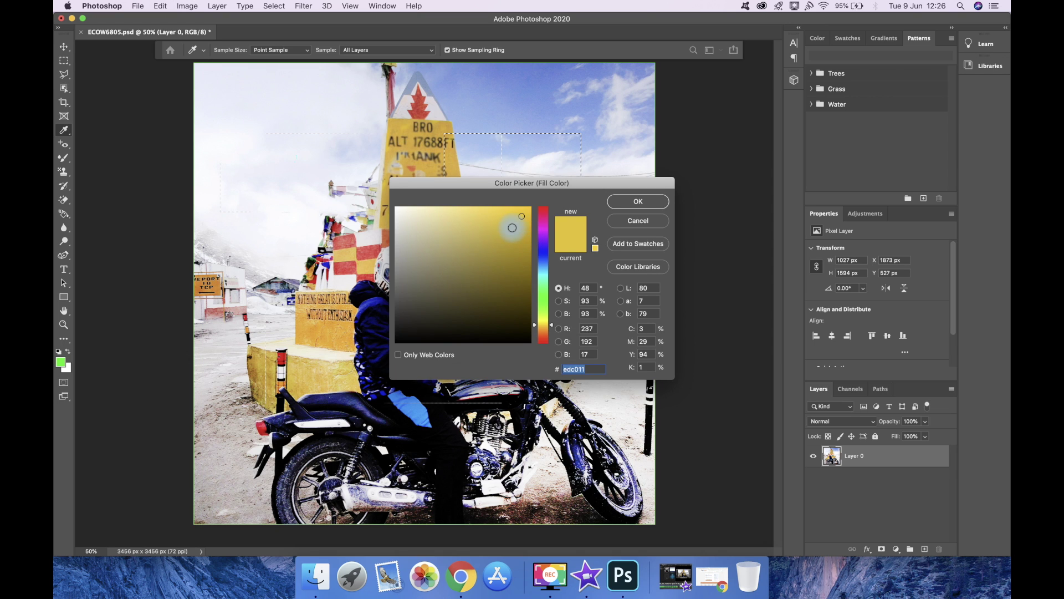
{"action": "left_click", "coordinate": [625, 203]}
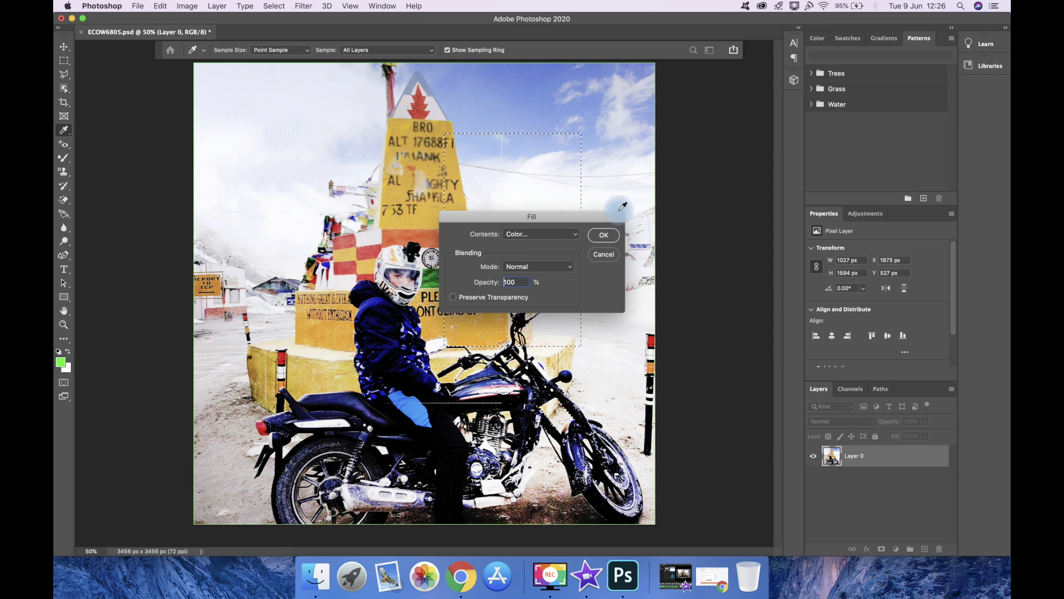
{"action": "left_click", "coordinate": [605, 239]}
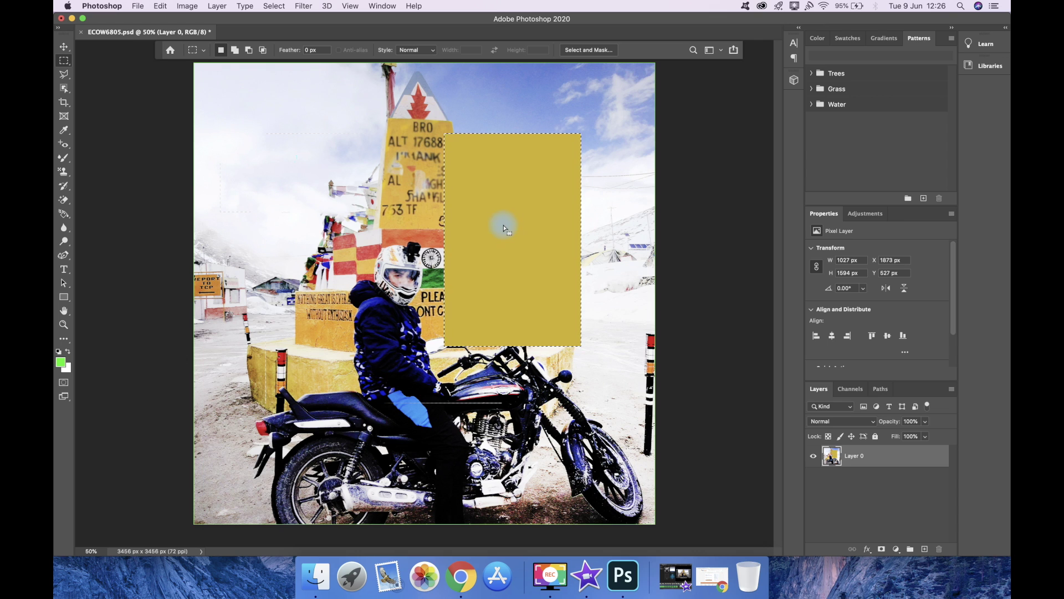
Undo the solid colour fill in the selected rectangle
{"action": "key", "text": "super+z"}
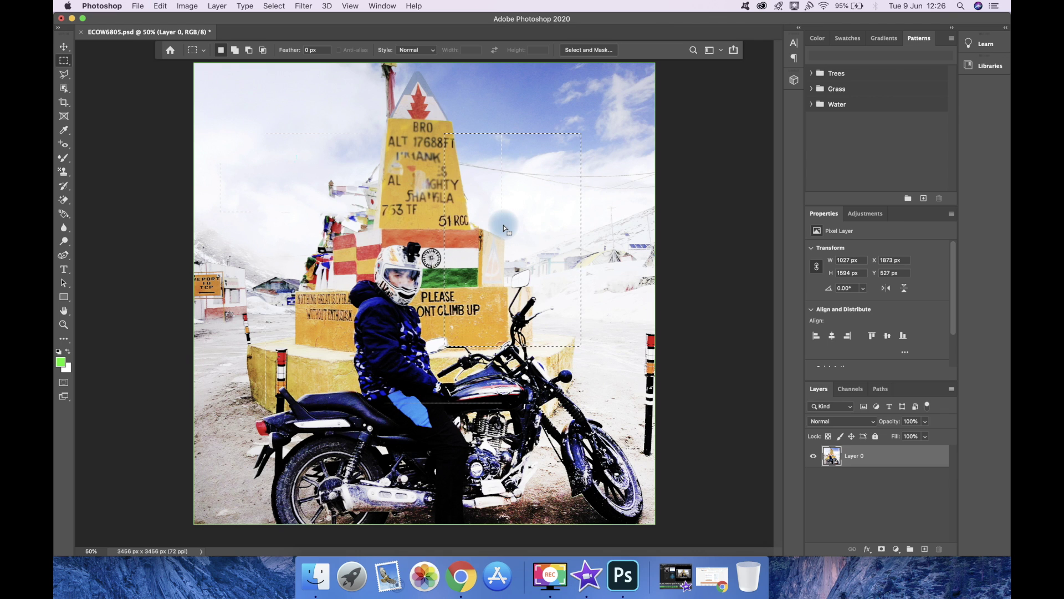
Try a Content-Aware fill on the selected rectangle over the monument's right side, and undo it
{"action": "right_click", "coordinate": [504, 228]}
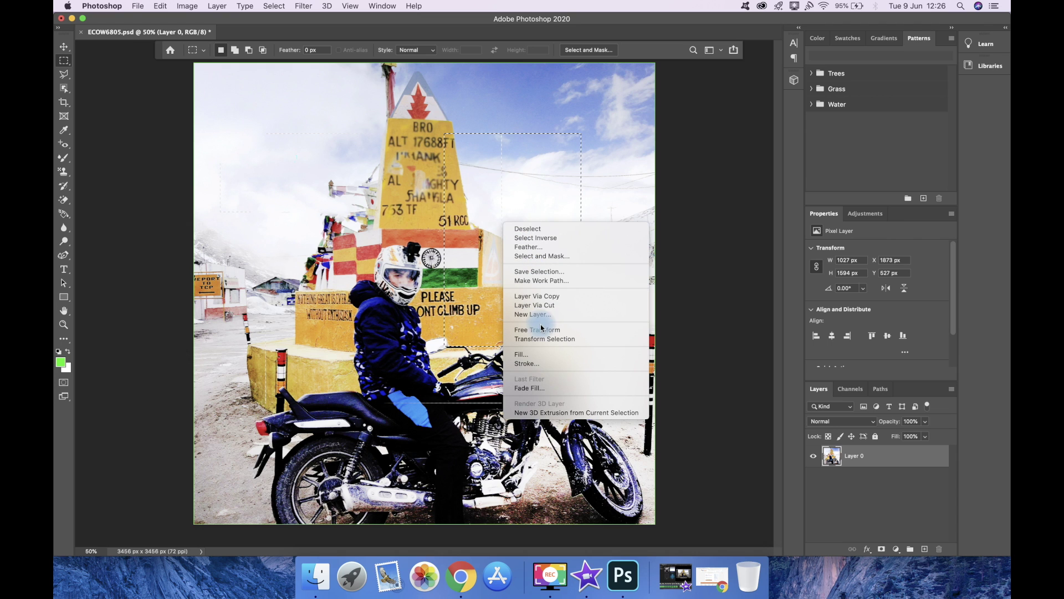
{"action": "left_click", "coordinate": [520, 355]}
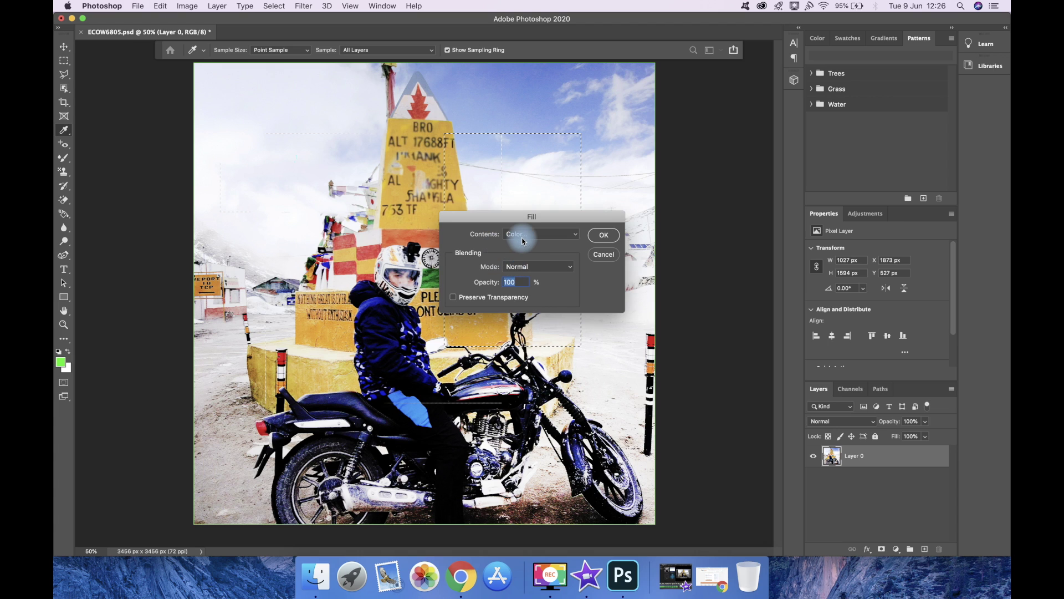
{"action": "left_click", "coordinate": [522, 239]}
{"action": "left_click", "coordinate": [526, 251]}
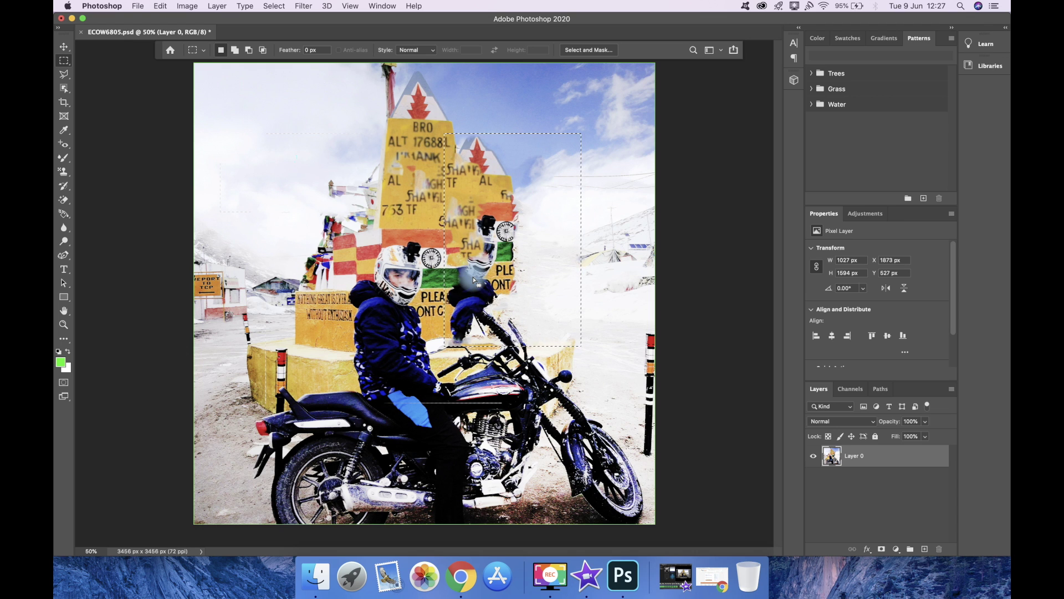
{"action": "key", "text": "super+z"}
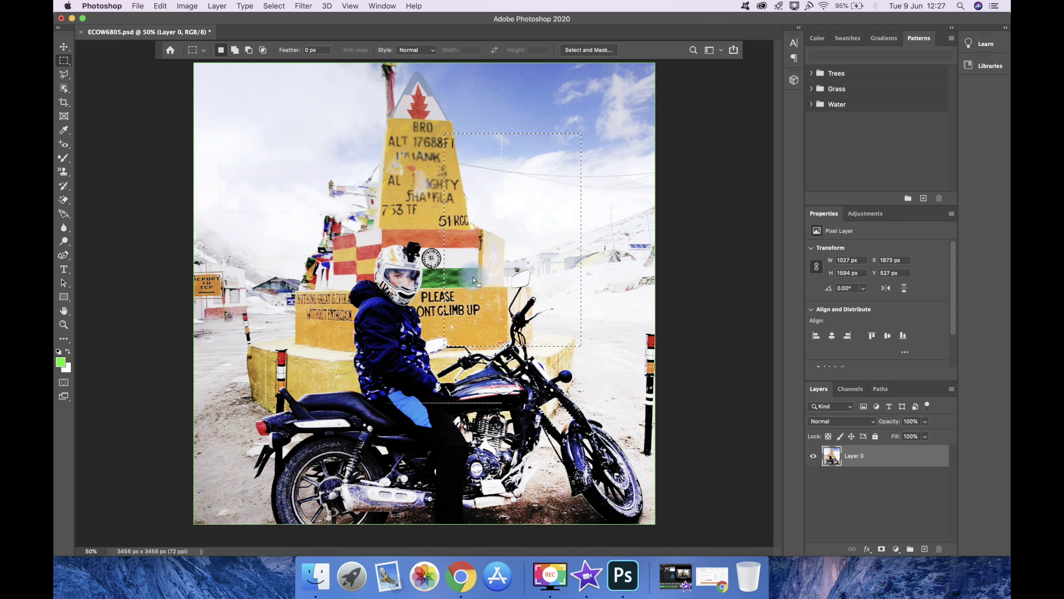
Try fading the fill to 20% and 36% opacity in Normal mode, and cancel the fade
{"action": "right_click", "coordinate": [511, 226]}
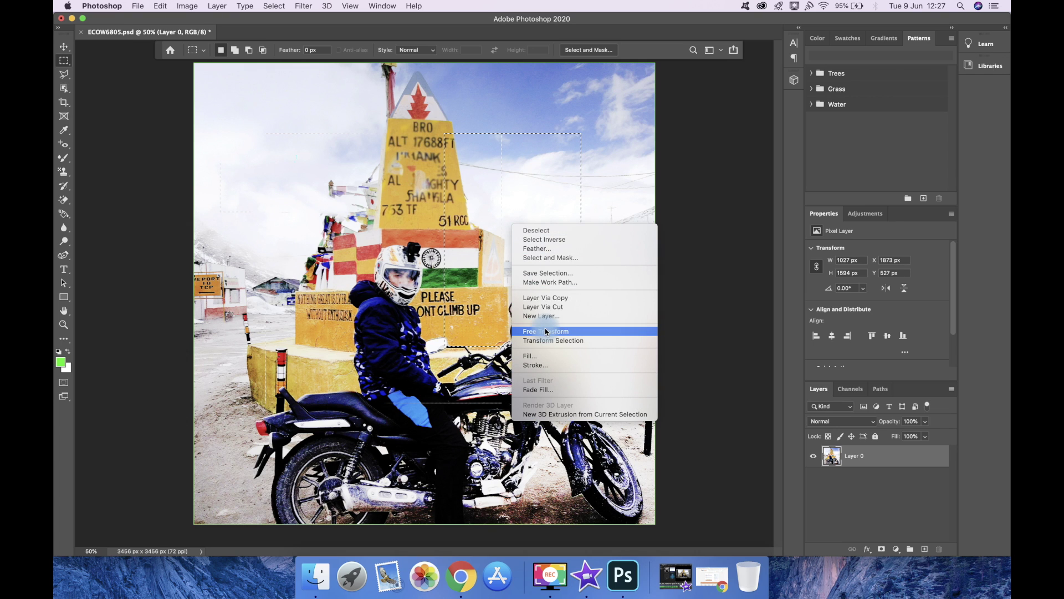
{"action": "left_click", "coordinate": [536, 389]}
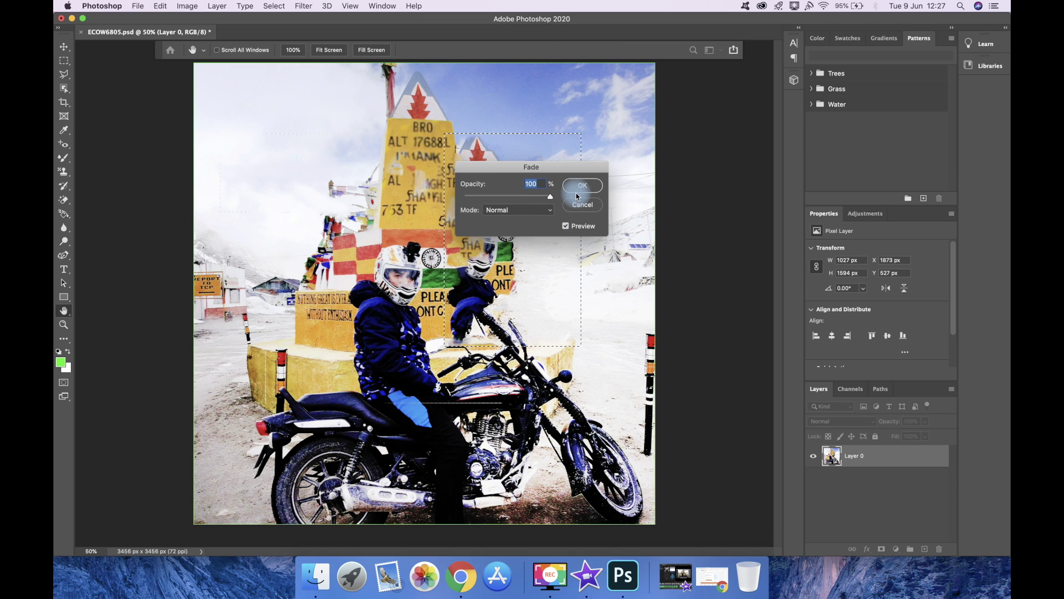
{"action": "left_click_drag", "start_coordinate": [552, 203], "coordinate": [482, 199]}
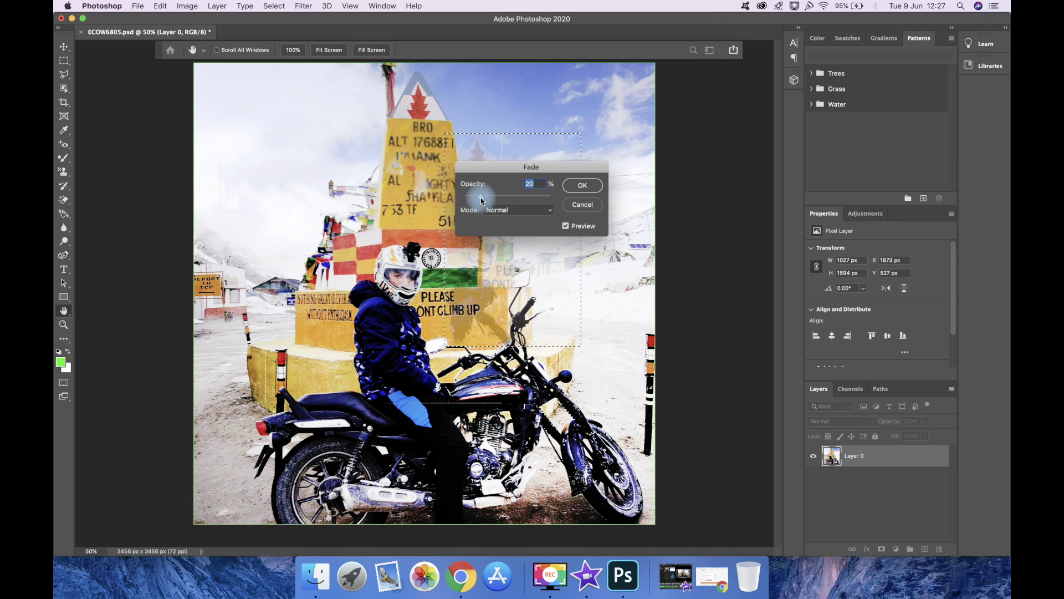
{"action": "left_click_drag", "start_coordinate": [495, 199], "coordinate": [500, 199]}
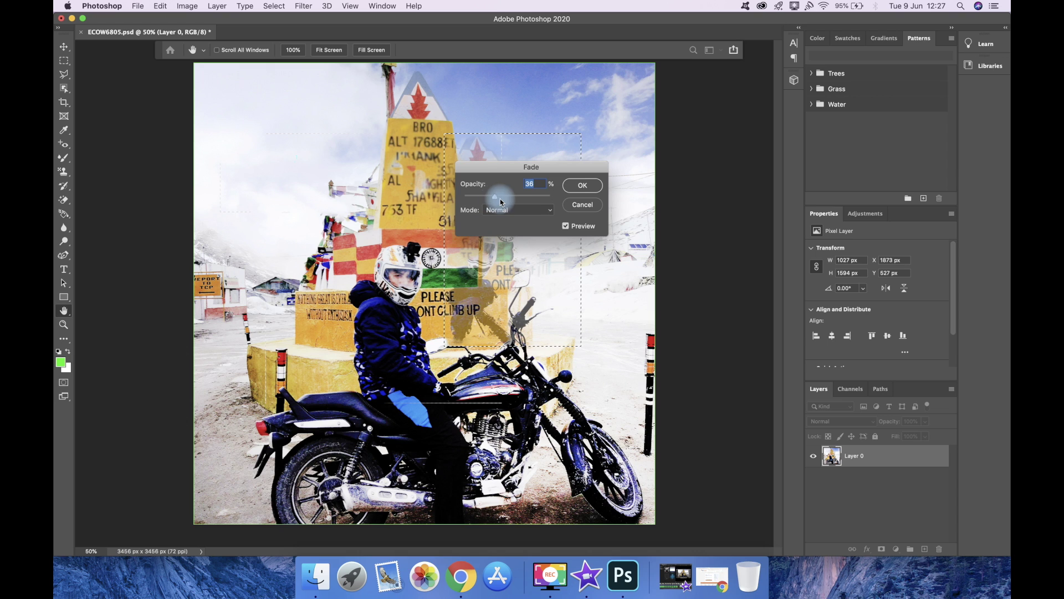
{"action": "left_click", "coordinate": [576, 205]}
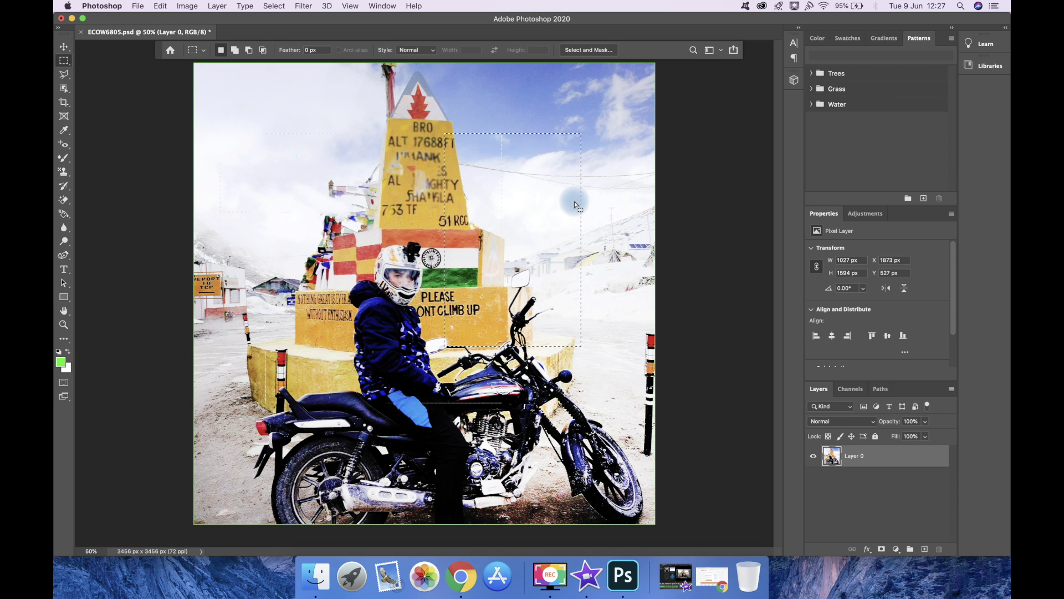
Fill the selected rectangle using Content-Aware contents in Normal mode at 100% opacity
{"action": "right_click", "coordinate": [505, 199]}
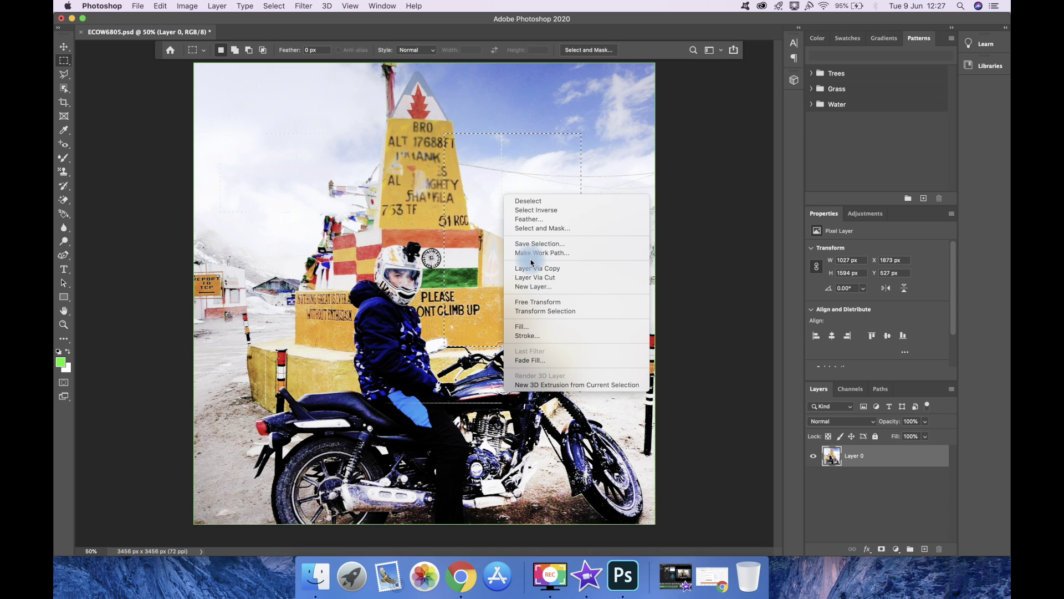
{"action": "left_click", "coordinate": [537, 327]}
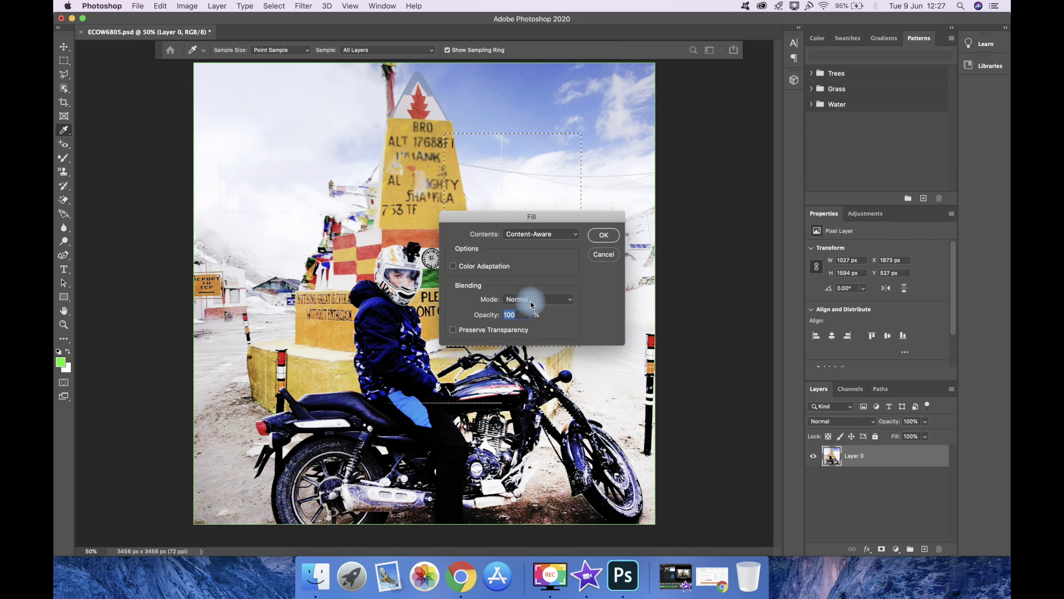
{"action": "left_click", "coordinate": [538, 234]}
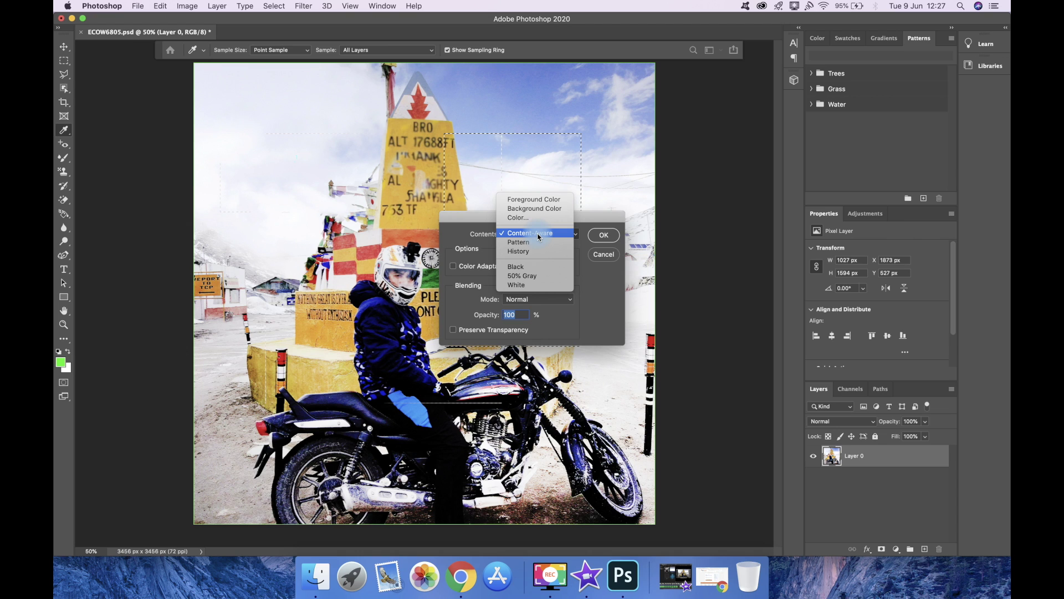
{"action": "left_click", "coordinate": [539, 233]}
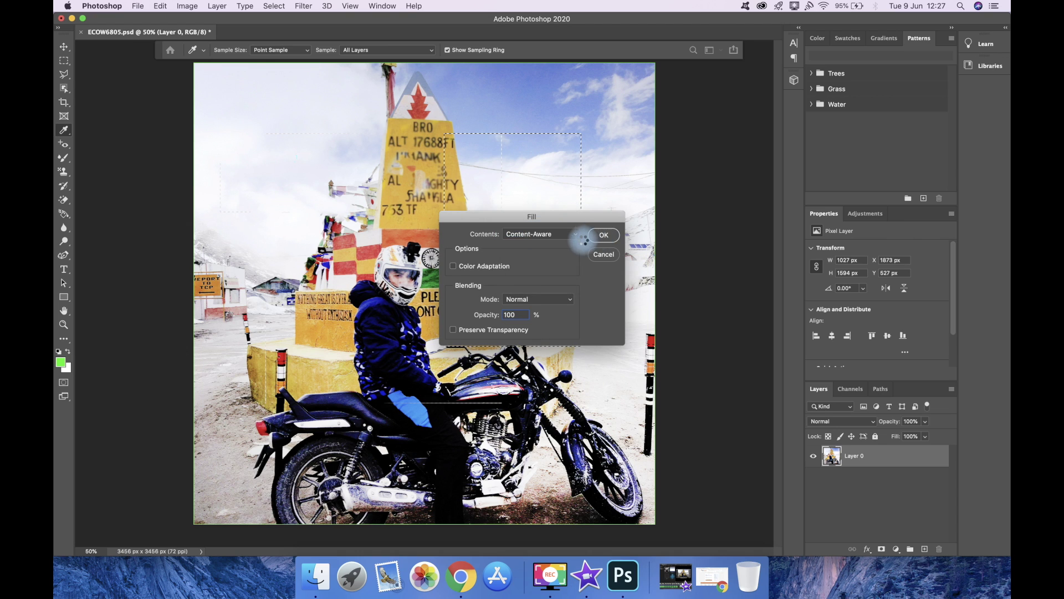
{"action": "left_click", "coordinate": [604, 235]}
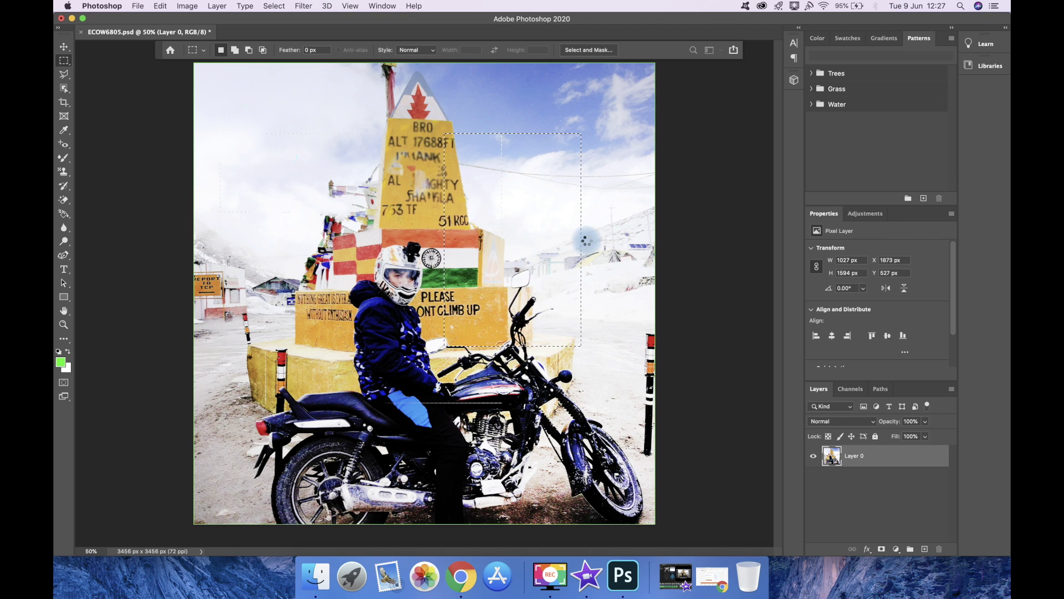
Try fading the Content-Aware fill to 9%, 41% and 33% opacity in Normal mode, and cancel the fade
{"action": "right_click", "coordinate": [520, 241]}
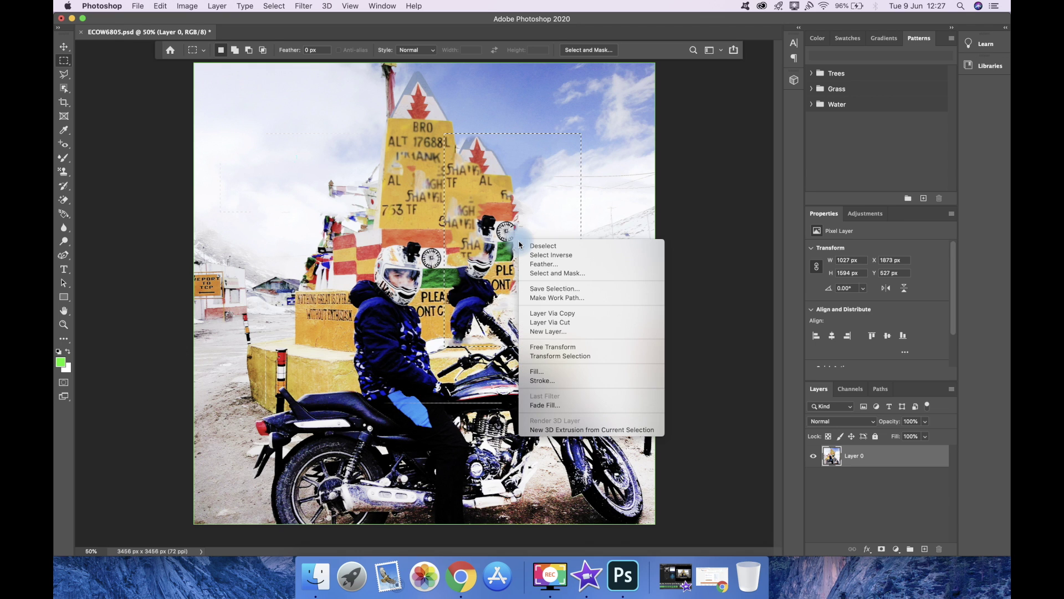
{"action": "left_click", "coordinate": [557, 408]}
{"action": "left_click_drag", "start_coordinate": [547, 201], "coordinate": [472, 194]}
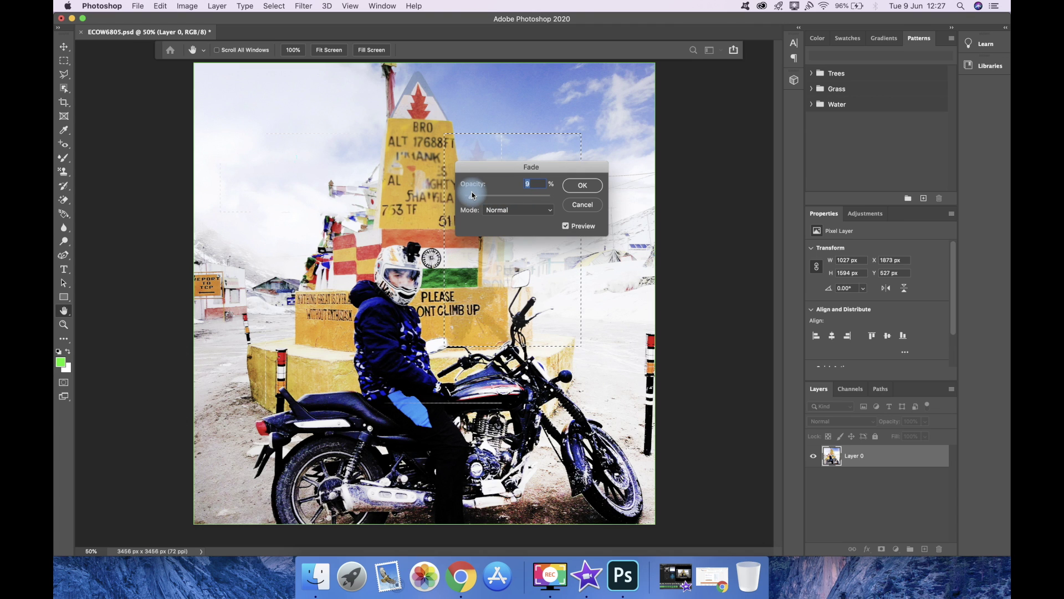
{"action": "left_click_drag", "start_coordinate": [471, 196], "coordinate": [500, 197]}
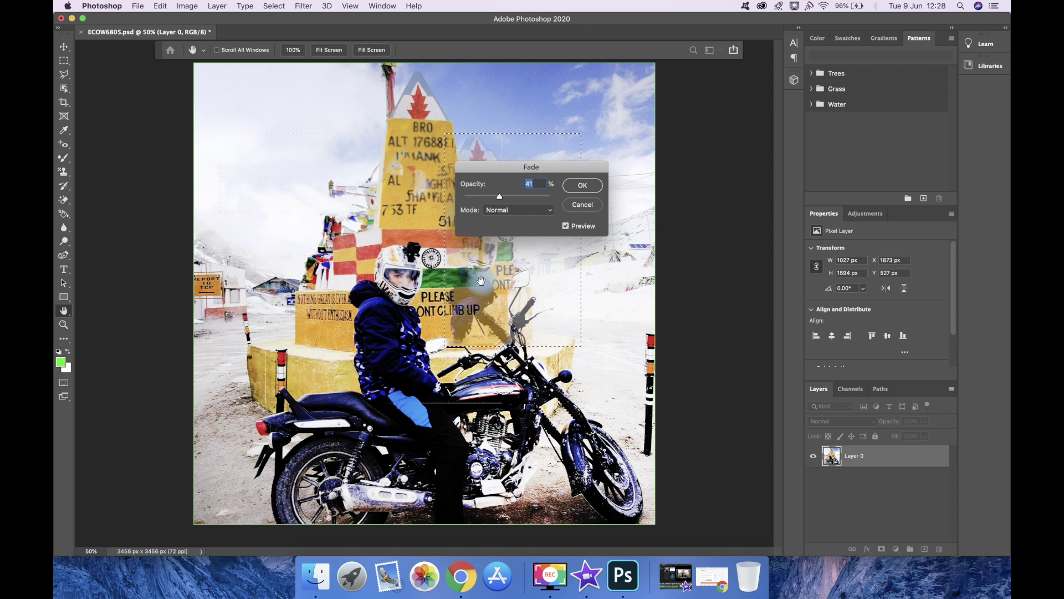
{"action": "left_click_drag", "start_coordinate": [499, 198], "coordinate": [495, 199]}
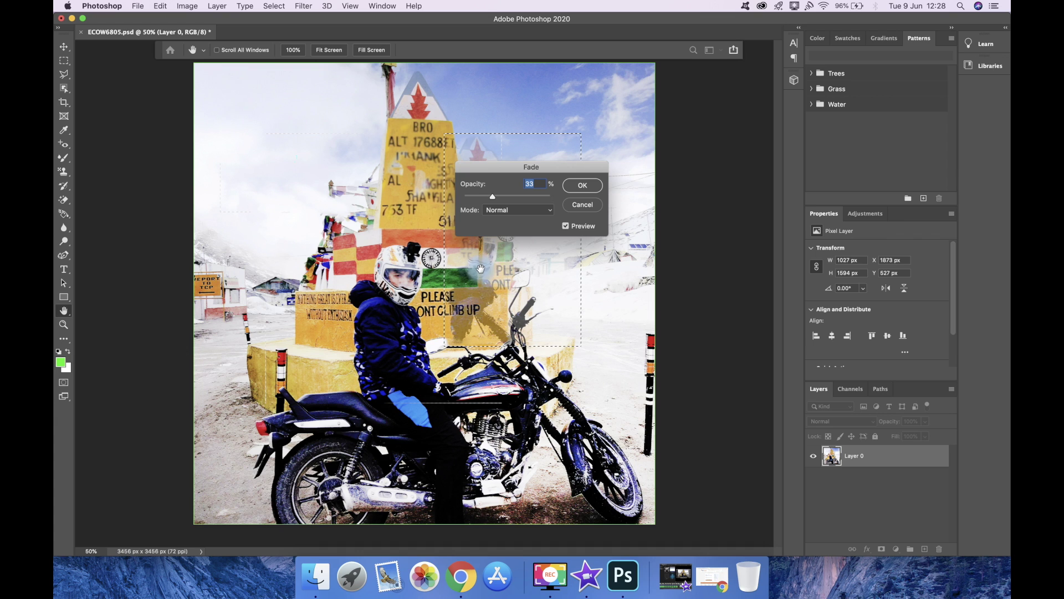
{"action": "left_click", "coordinate": [586, 213]}
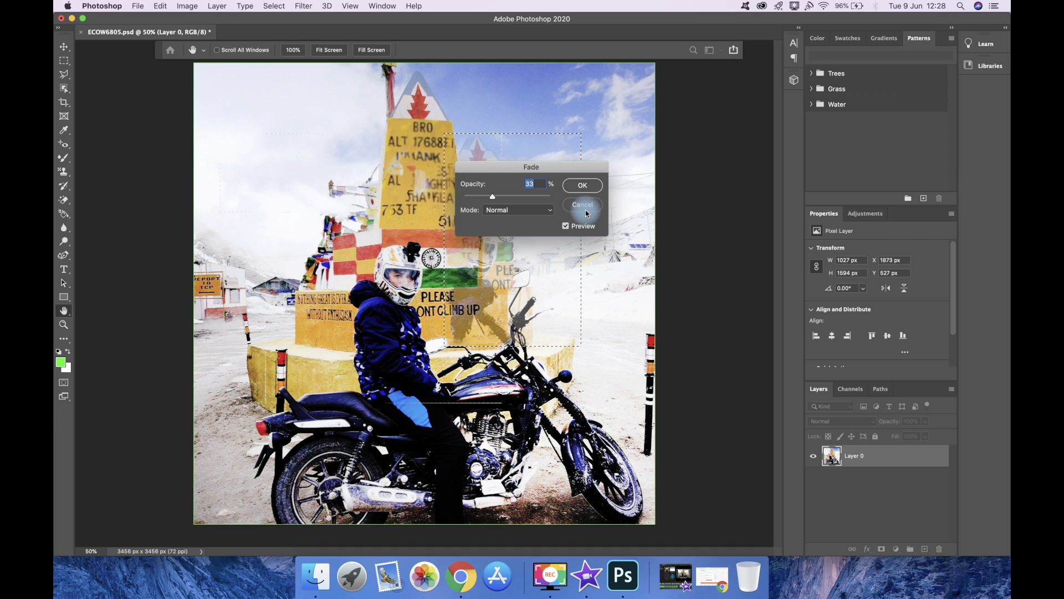
{"action": "right_click", "coordinate": [490, 229]}
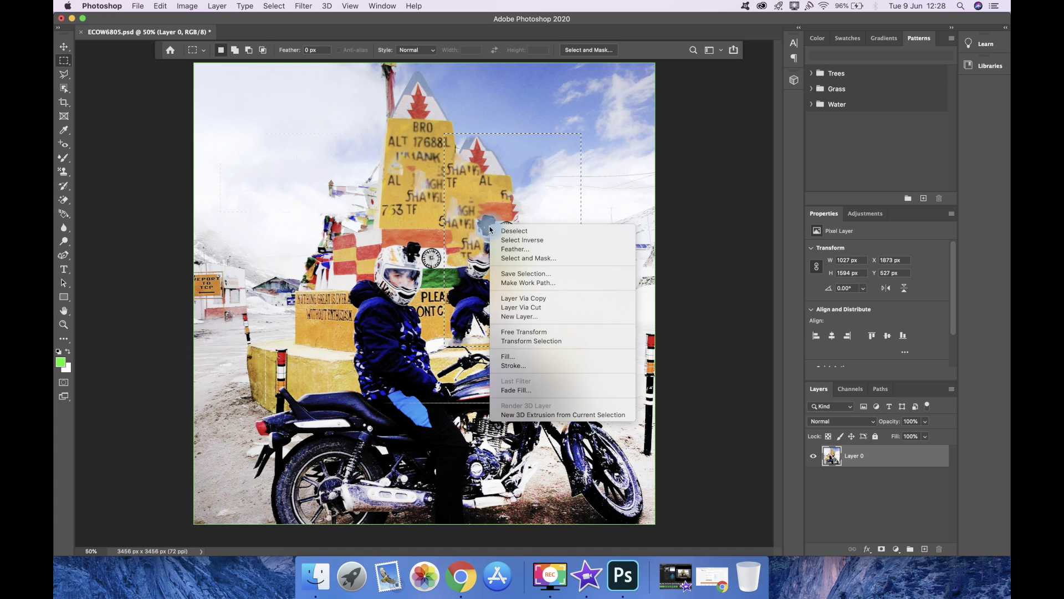
{"action": "left_click", "coordinate": [606, 183]}
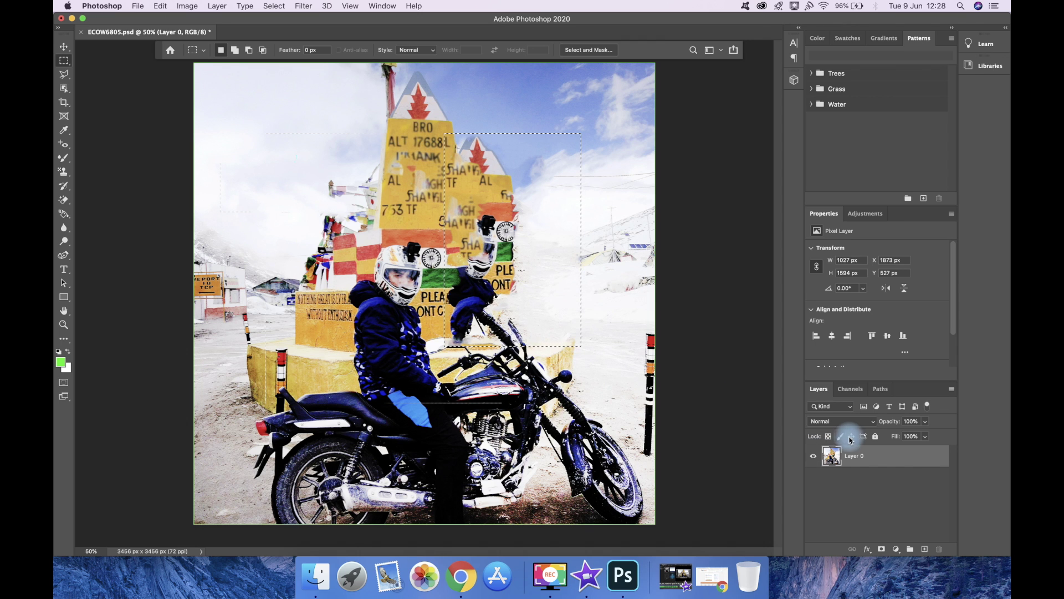
Hide and show Layer 0 again, and try its opacity slider, leaving it at 100%
{"action": "left_click", "coordinate": [814, 456]}
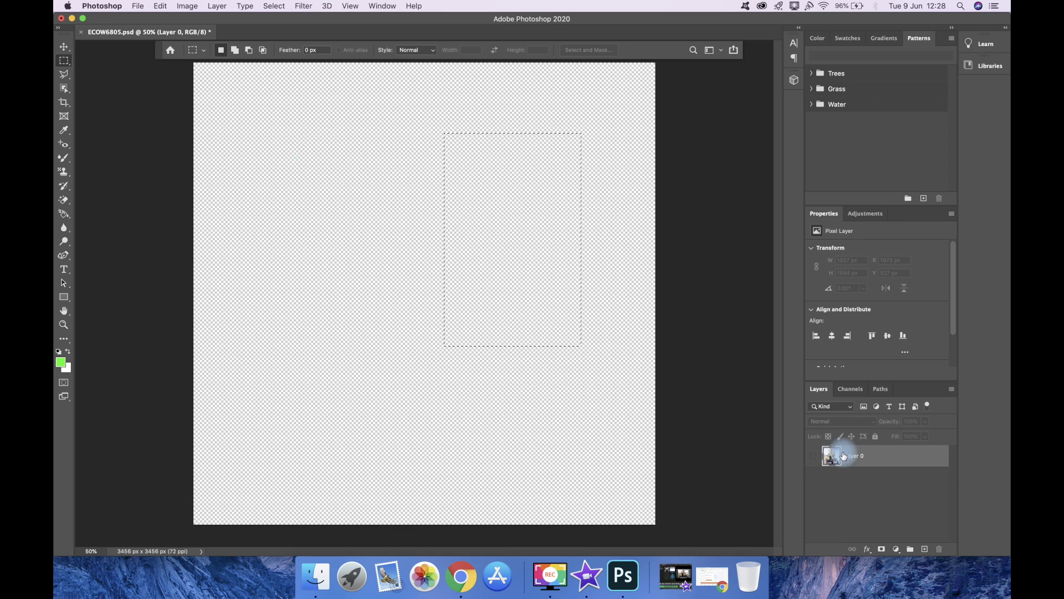
{"action": "left_click", "coordinate": [813, 459]}
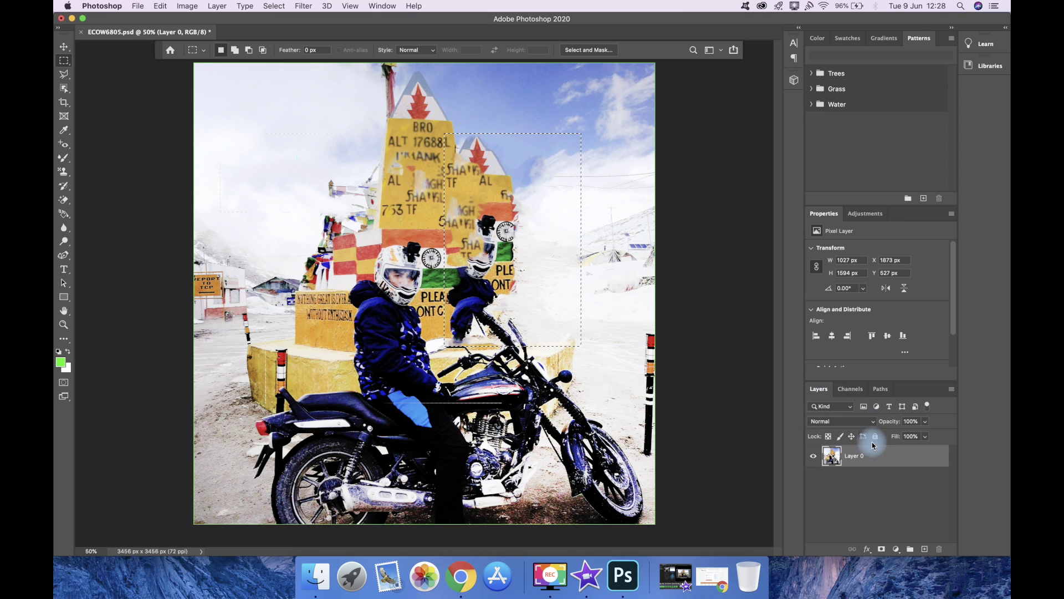
{"action": "left_click", "coordinate": [925, 421]}
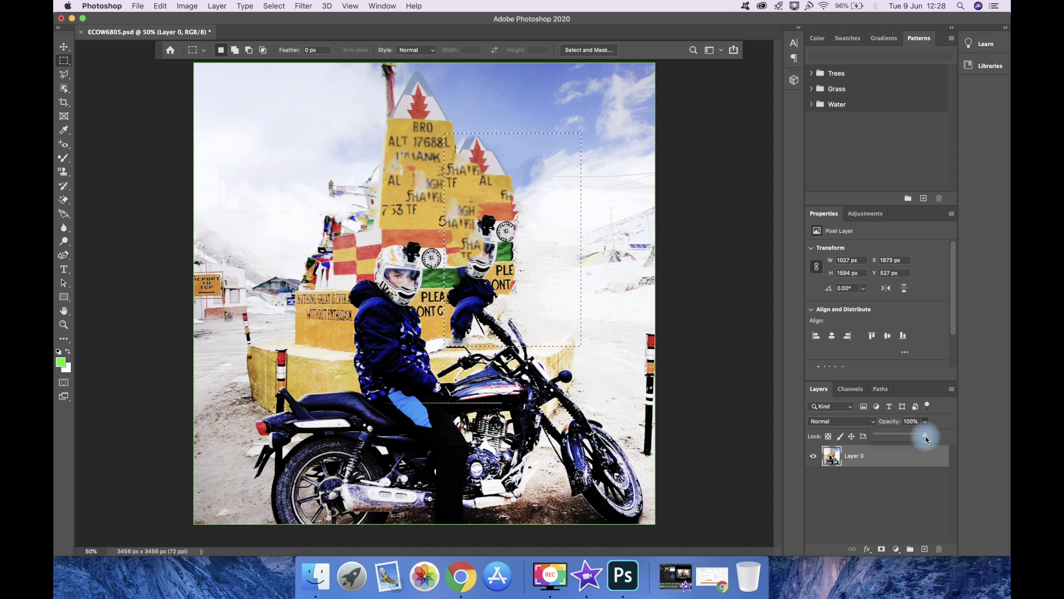
{"action": "mouse_move", "coordinate": [926, 439]}
{"action": "left_mouse_down"}
{"action": "mouse_move", "coordinate": [896, 439]}
{"action": "mouse_move", "coordinate": [930, 434]}
{"action": "left_mouse_up"}
{"action": "left_click", "coordinate": [925, 420]}
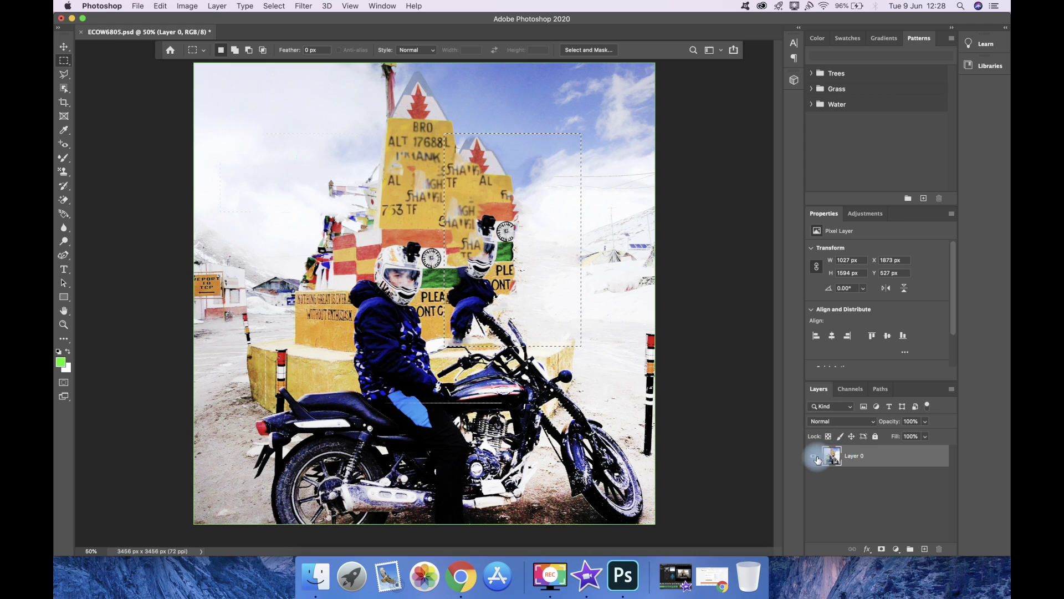
Switch the layer thumbnails to large and back to small
{"action": "right_click", "coordinate": [839, 457]}
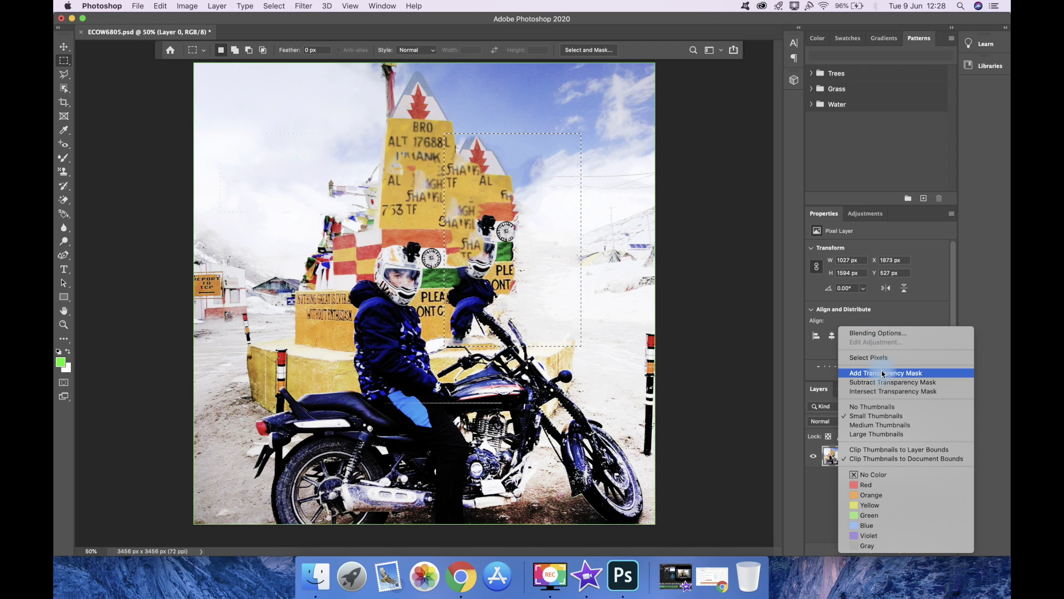
{"action": "left_click", "coordinate": [885, 436]}
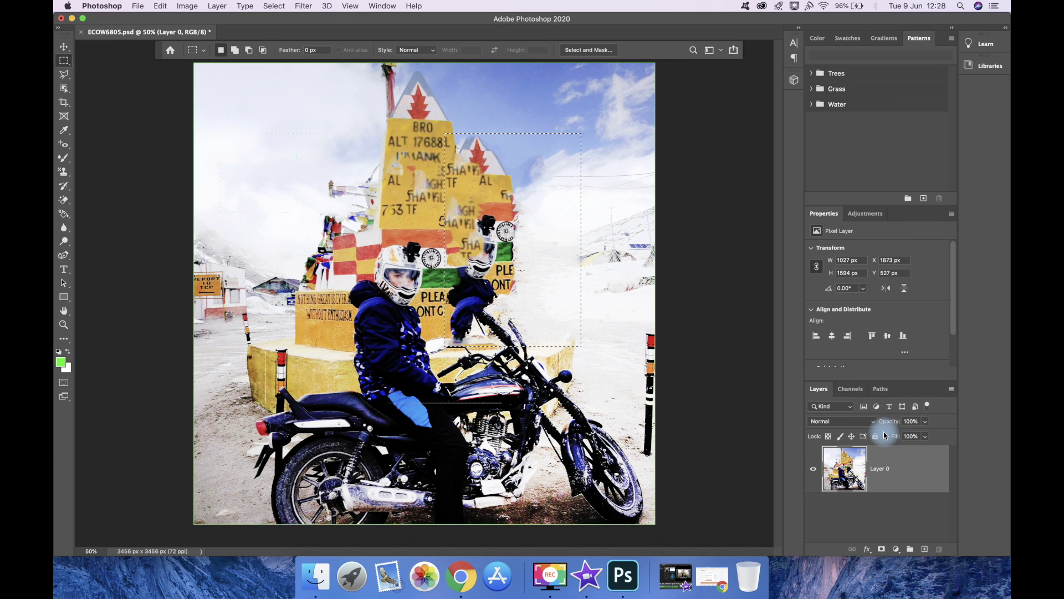
{"action": "right_click", "coordinate": [853, 469]}
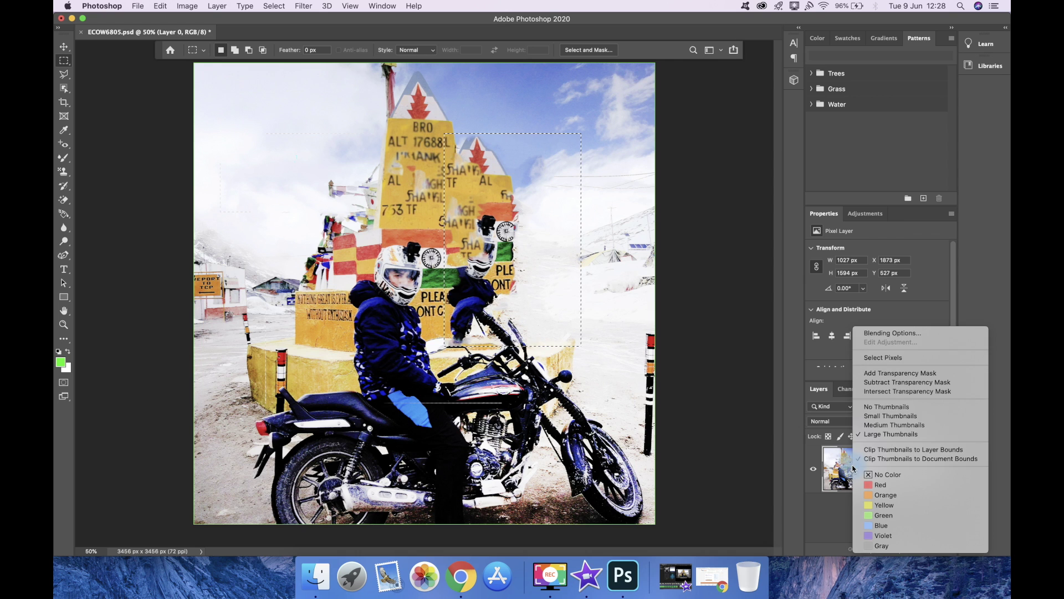
{"action": "left_click", "coordinate": [881, 416]}
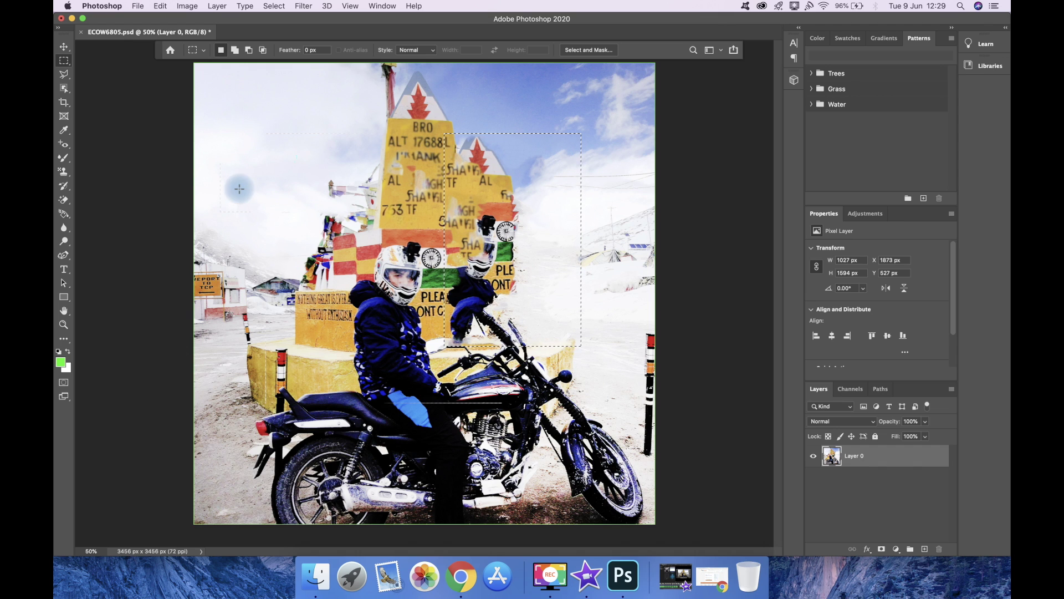
{"action": "left_click", "coordinate": [138, 7]}
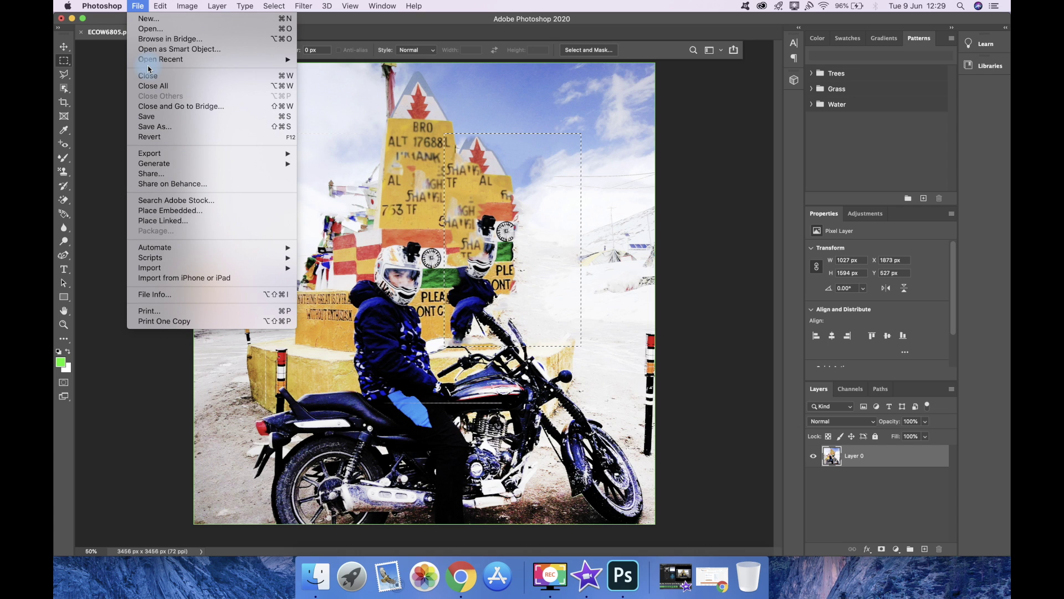
{"action": "left_click", "coordinate": [156, 24]}
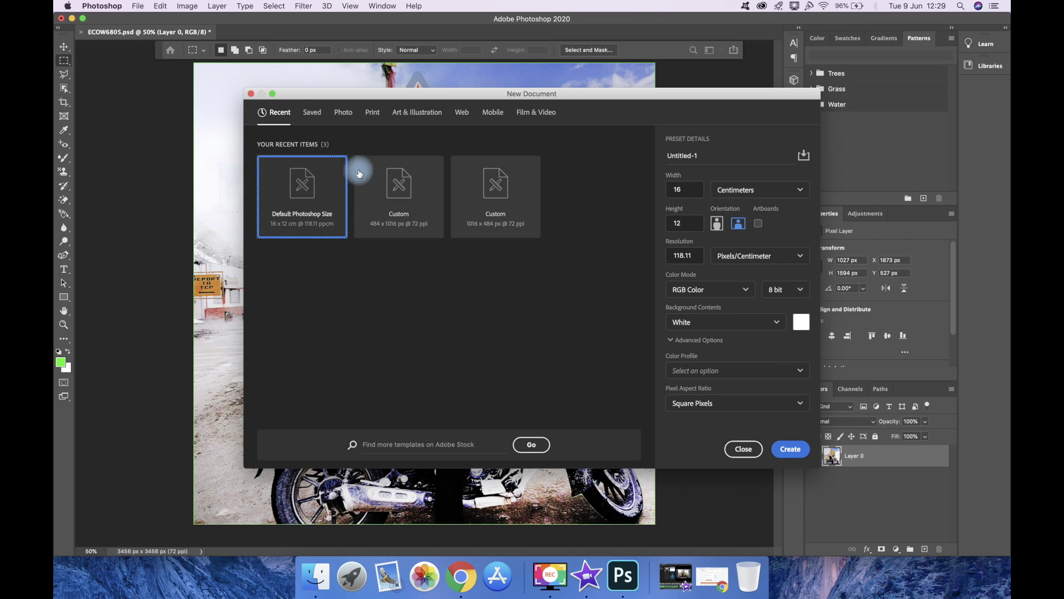
{"action": "left_click", "coordinate": [743, 449]}
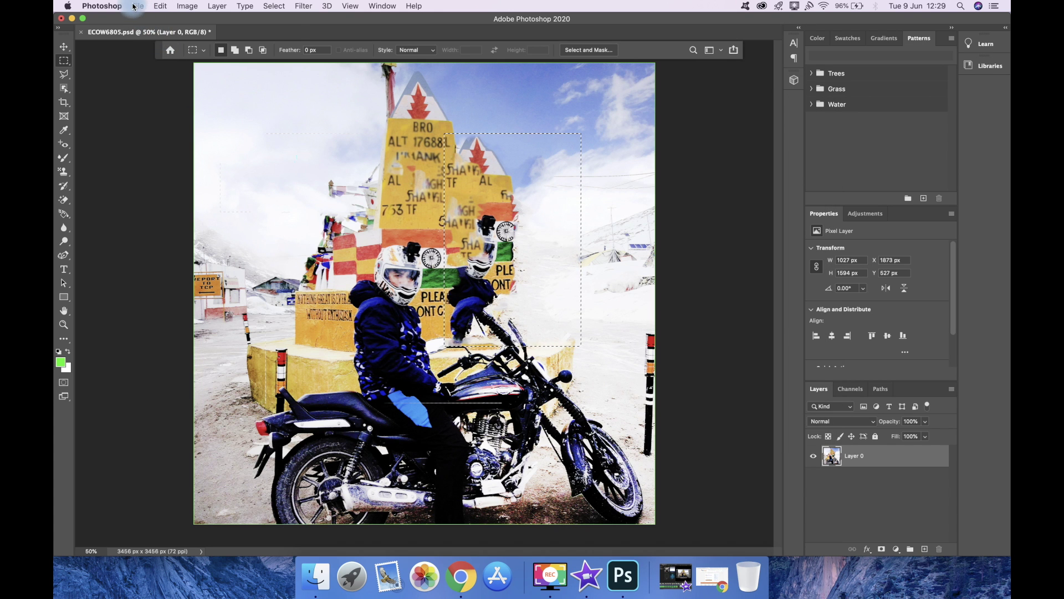
Start a new document and keep Centimeters as its width unit
{"action": "left_click", "coordinate": [135, 6]}
{"action": "left_click", "coordinate": [144, 20]}
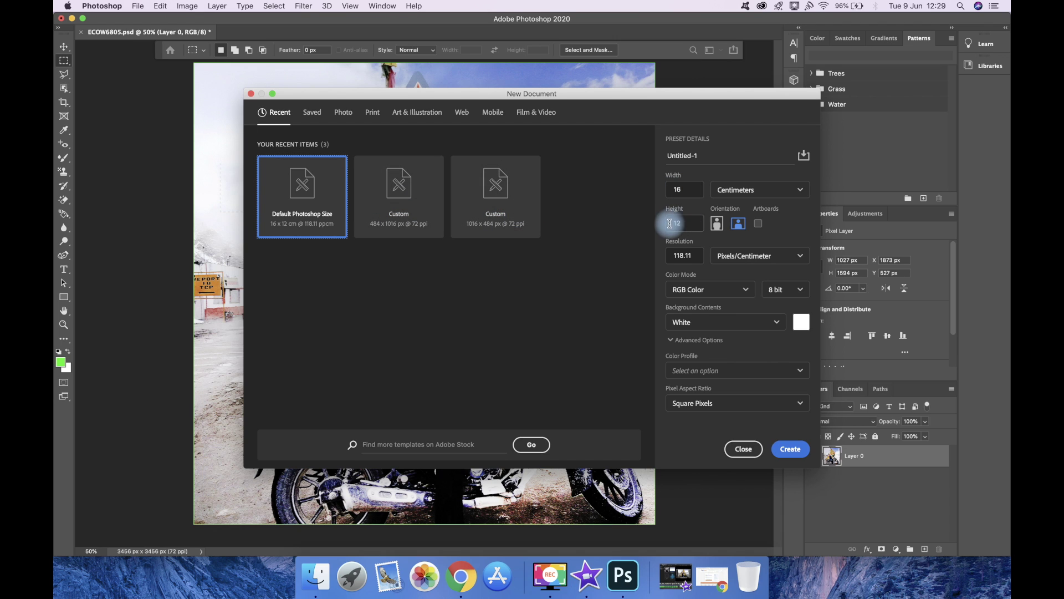
{"action": "left_click", "coordinate": [726, 189]}
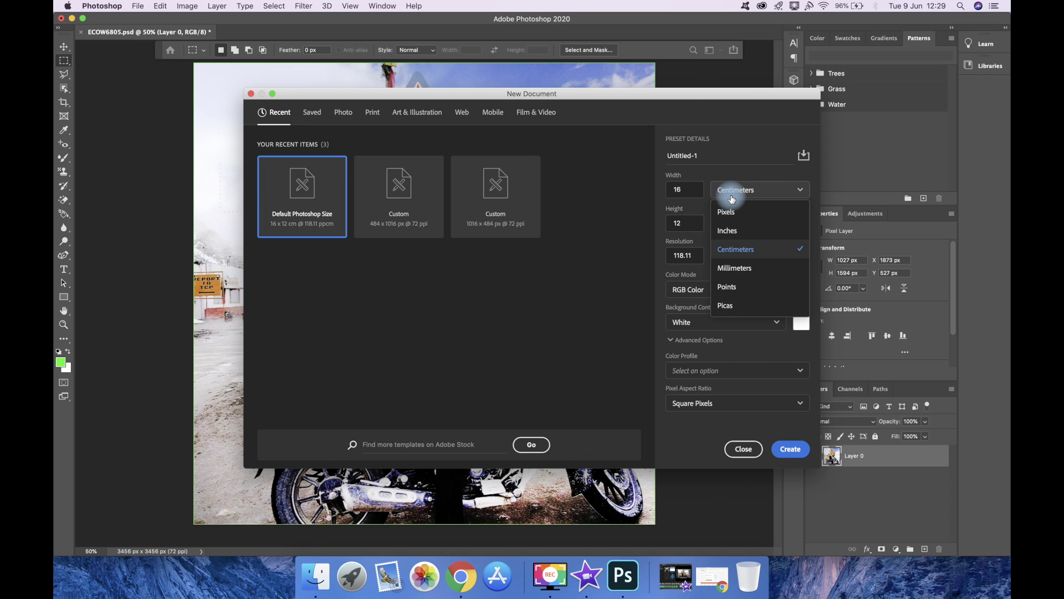
{"action": "left_click", "coordinate": [741, 249]}
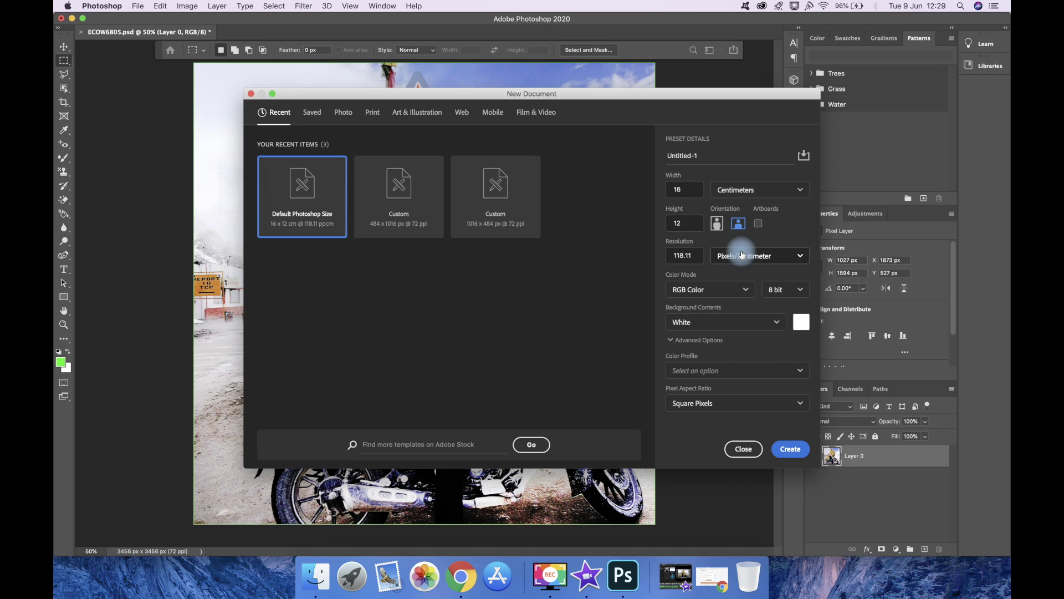
Try White, Black and Transparent as the new document's background contents
{"action": "left_click", "coordinate": [701, 320]}
{"action": "left_click", "coordinate": [685, 345]}
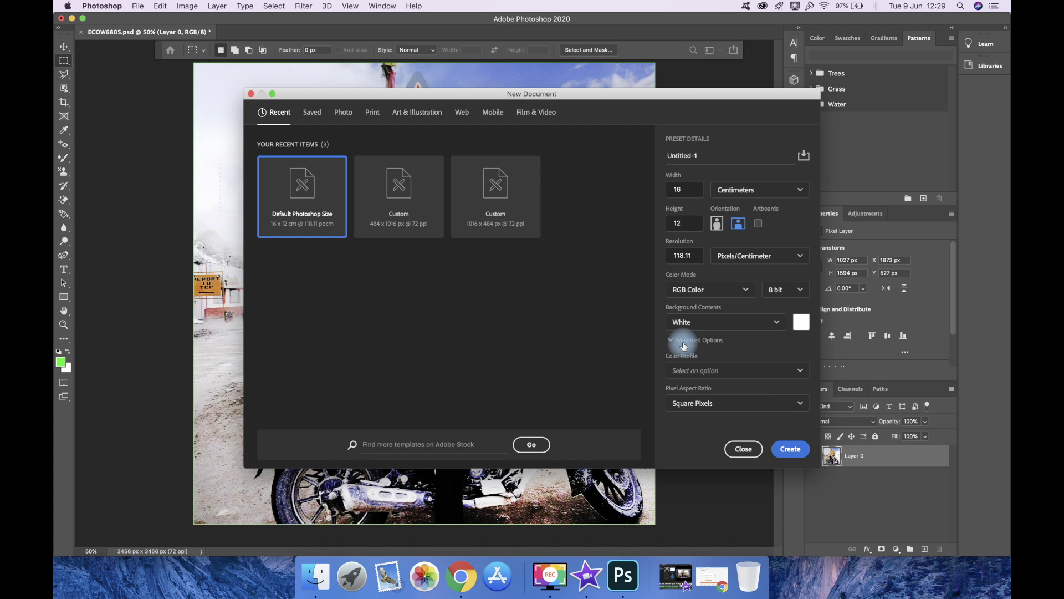
{"action": "left_click", "coordinate": [689, 328]}
{"action": "left_click", "coordinate": [688, 361]}
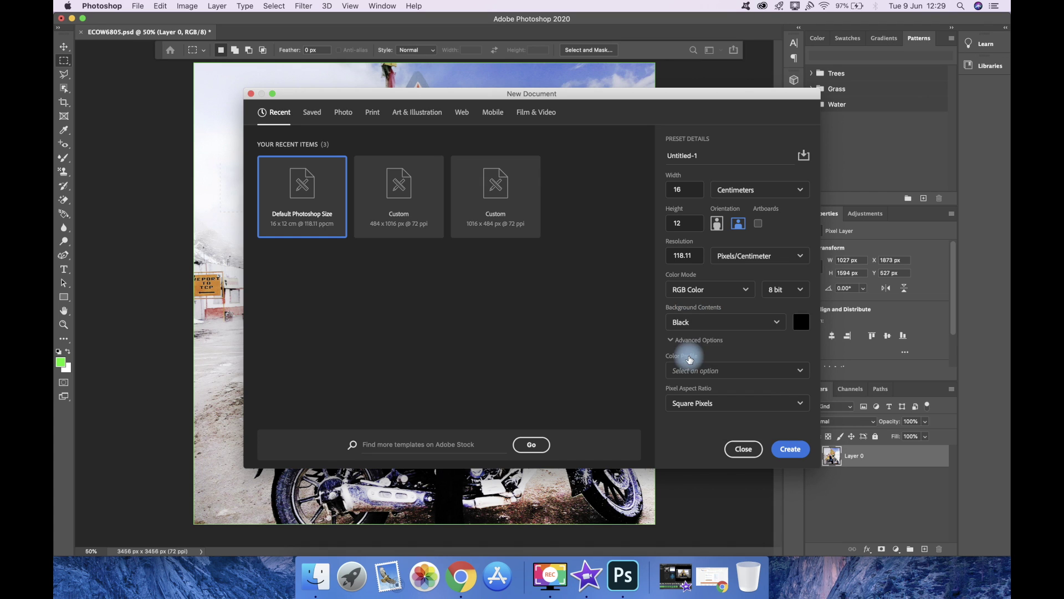
{"action": "left_click", "coordinate": [689, 322]}
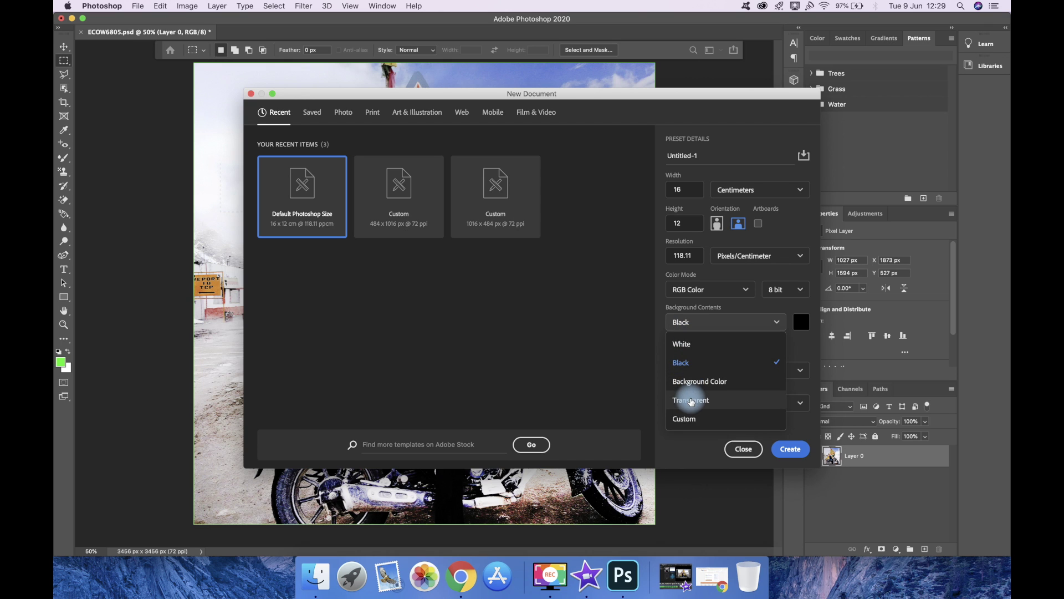
{"action": "left_click", "coordinate": [691, 400]}
Set the background contents to a custom red and create the document from the Default Photoshop Size preset, 16 x 12 cm
{"action": "left_click", "coordinate": [690, 321]}
{"action": "left_click", "coordinate": [699, 431]}
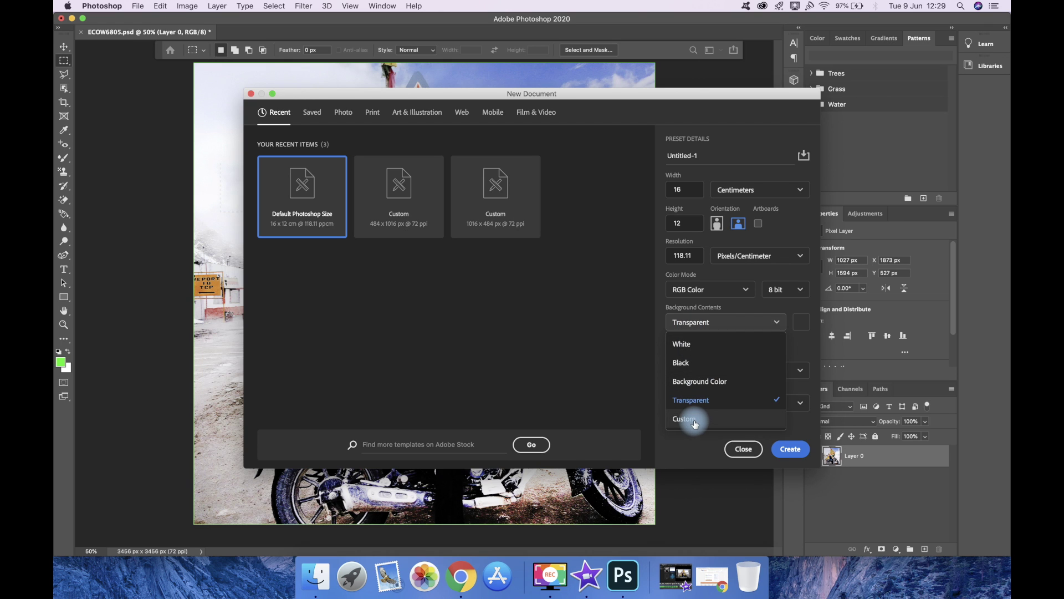
{"action": "left_click", "coordinate": [507, 221]}
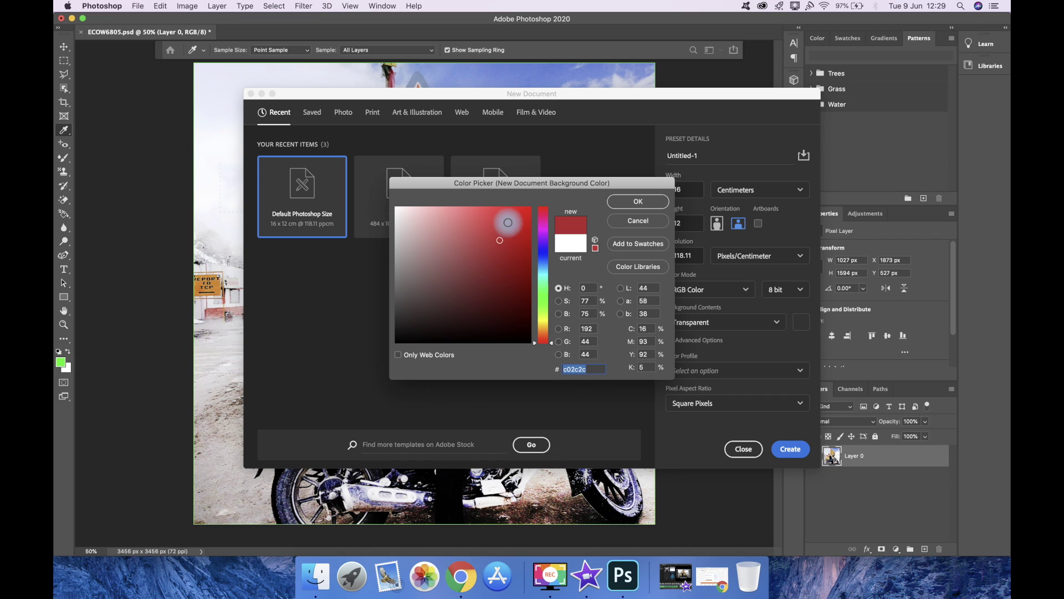
{"action": "left_click", "coordinate": [632, 204]}
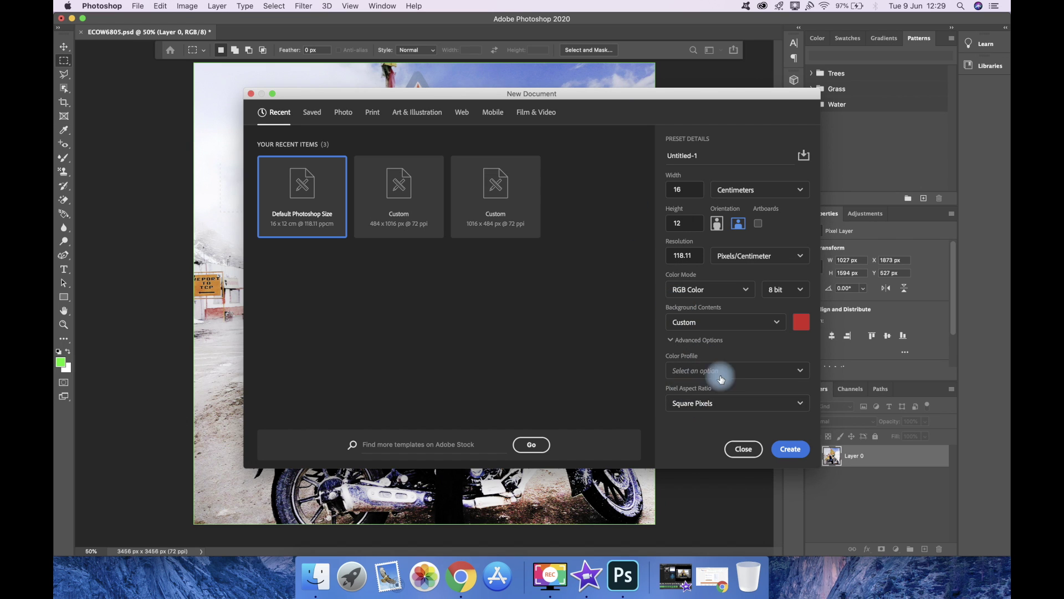
{"action": "double_click", "coordinate": [328, 205]}
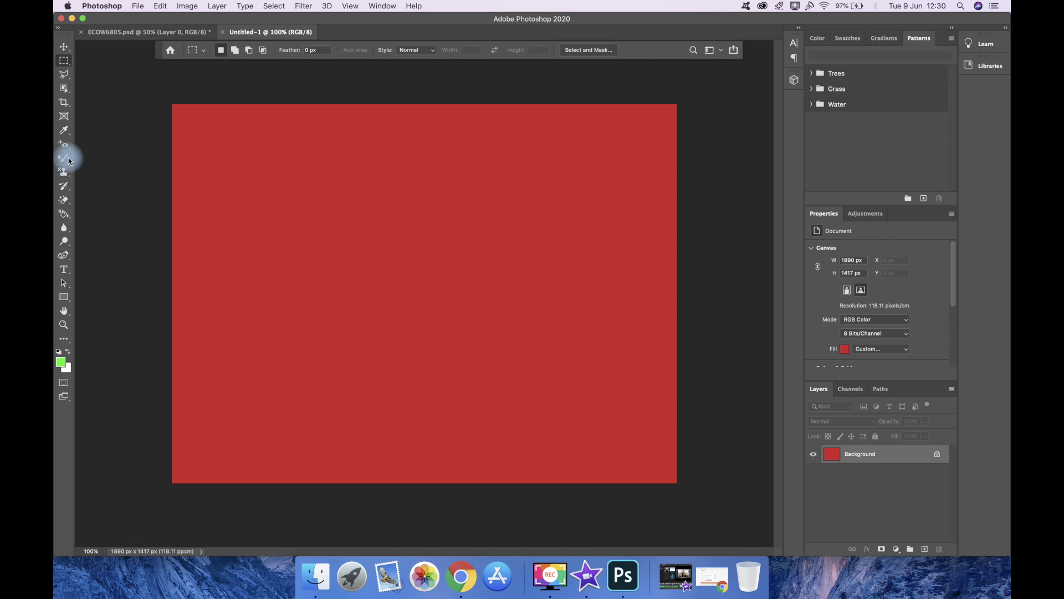
Add the placeholder text "Lorem Ipsum" in green 48 pt Arial Italic and place it in the upper part of the canvas
{"action": "left_click", "coordinate": [64, 270]}
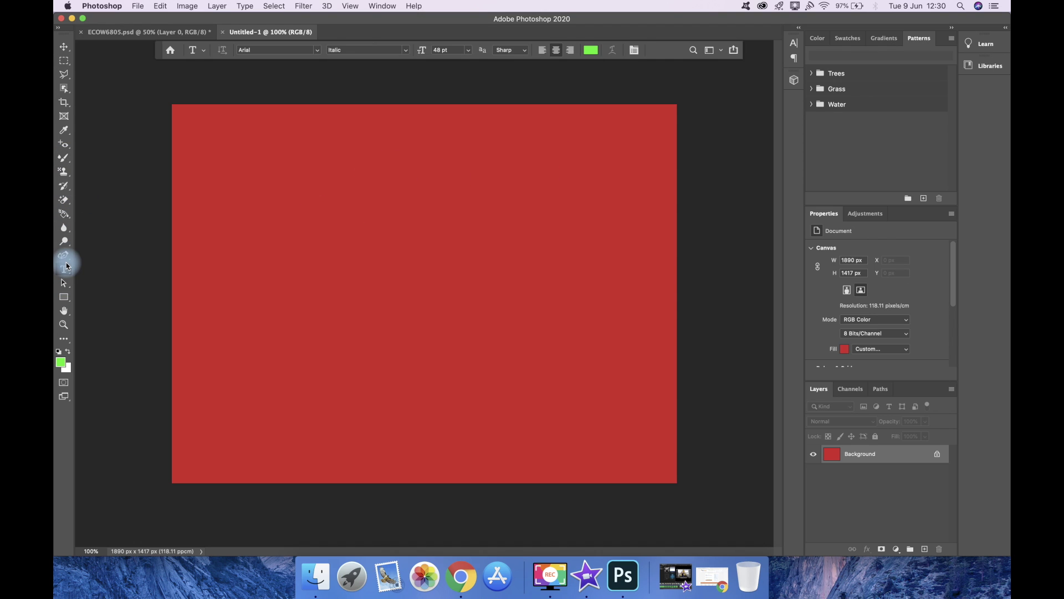
{"action": "left_click", "coordinate": [306, 202]}
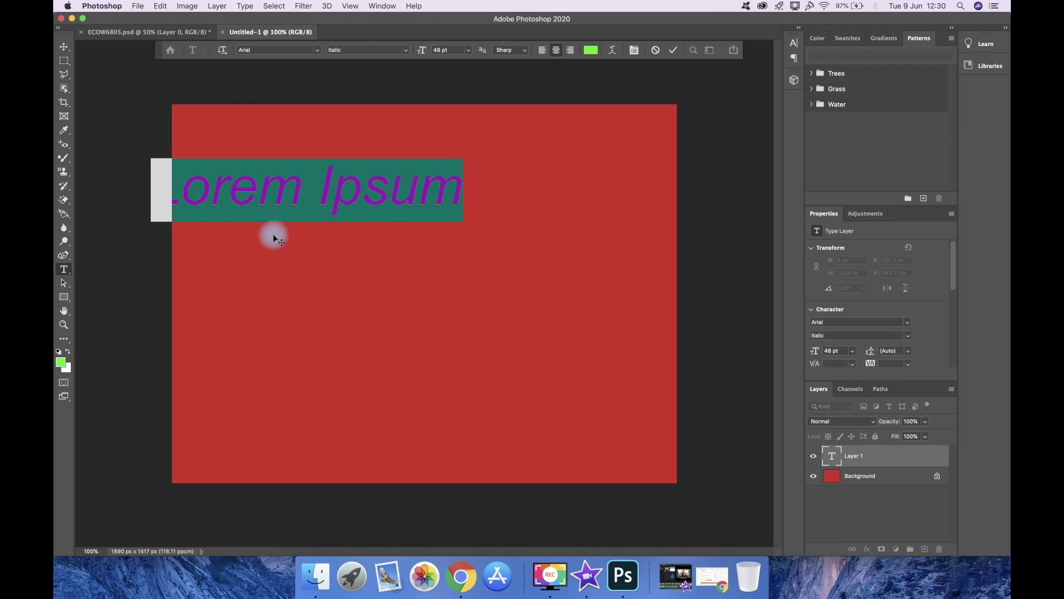
{"action": "left_click_drag", "start_coordinate": [278, 250], "coordinate": [427, 252]}
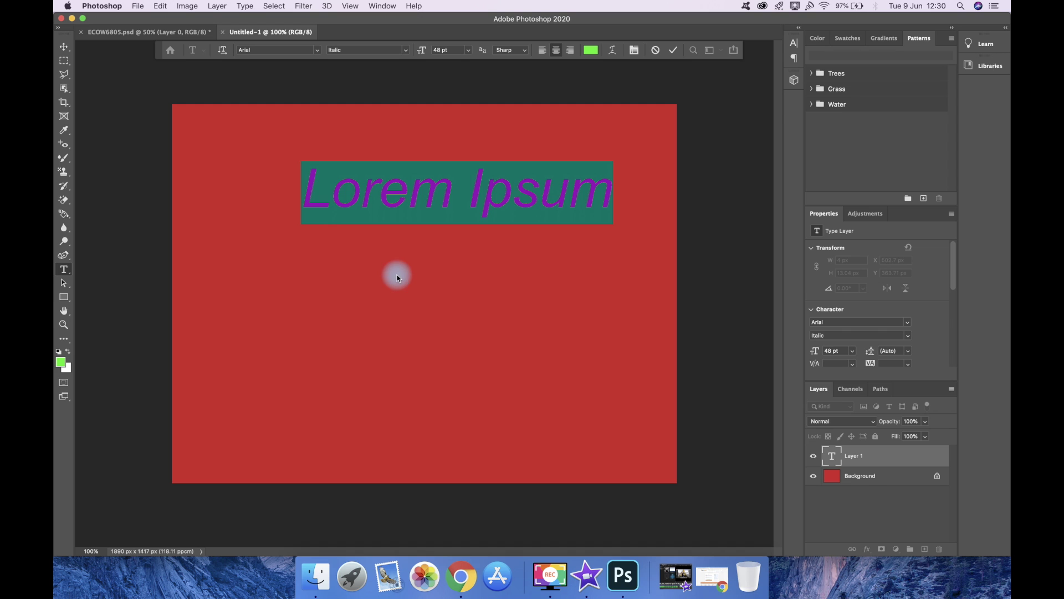
{"action": "left_click", "coordinate": [392, 219]}
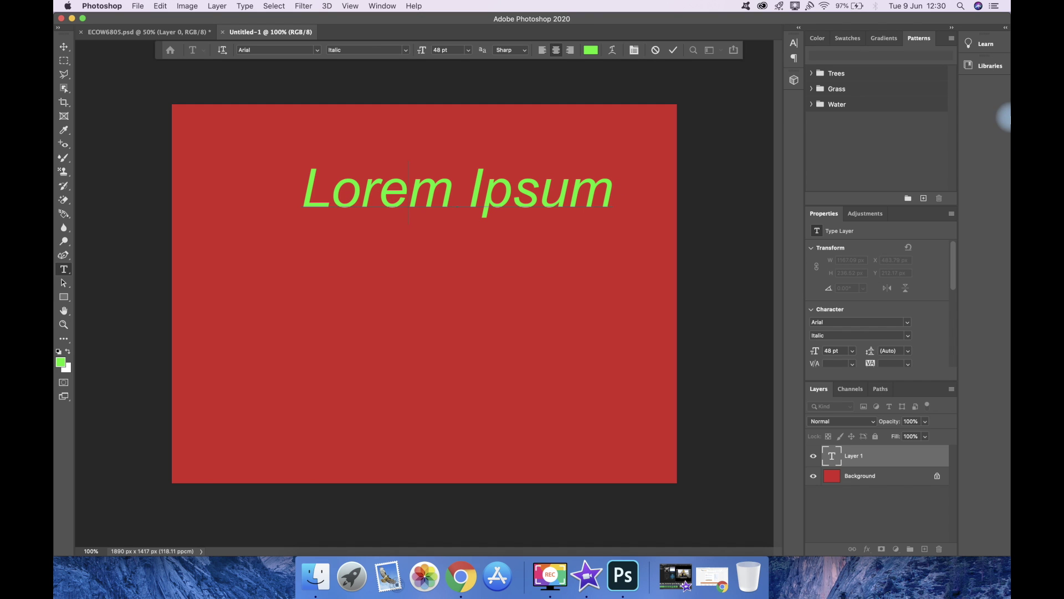
Shrink the application window to expose the desktop, and draw a rectangular frame about 1174 x 414 px below the text
{"action": "left_click", "coordinate": [84, 19]}
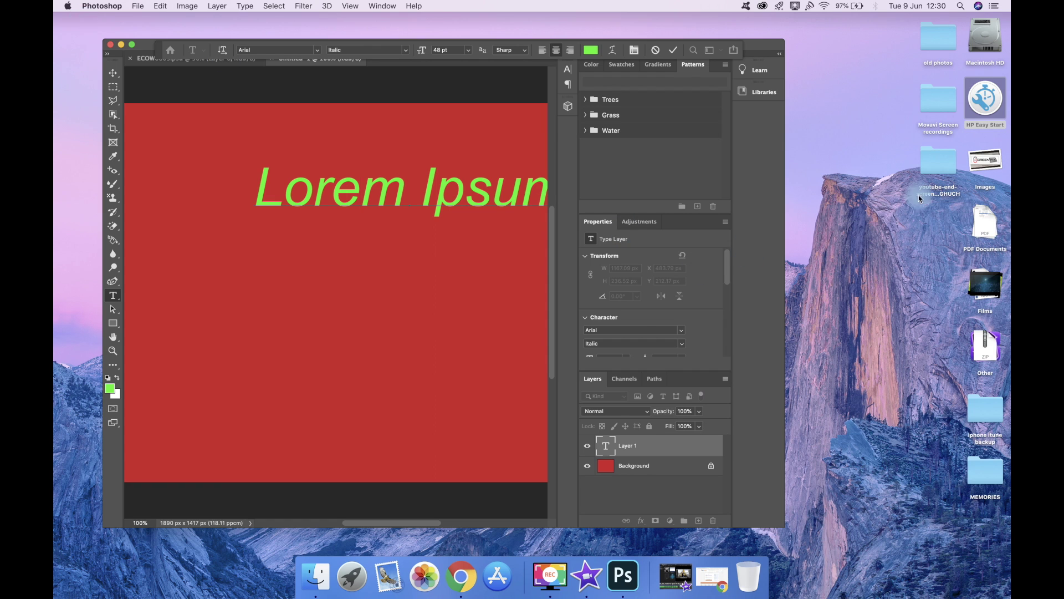
{"action": "left_click_drag", "start_coordinate": [985, 160], "coordinate": [368, 289]}
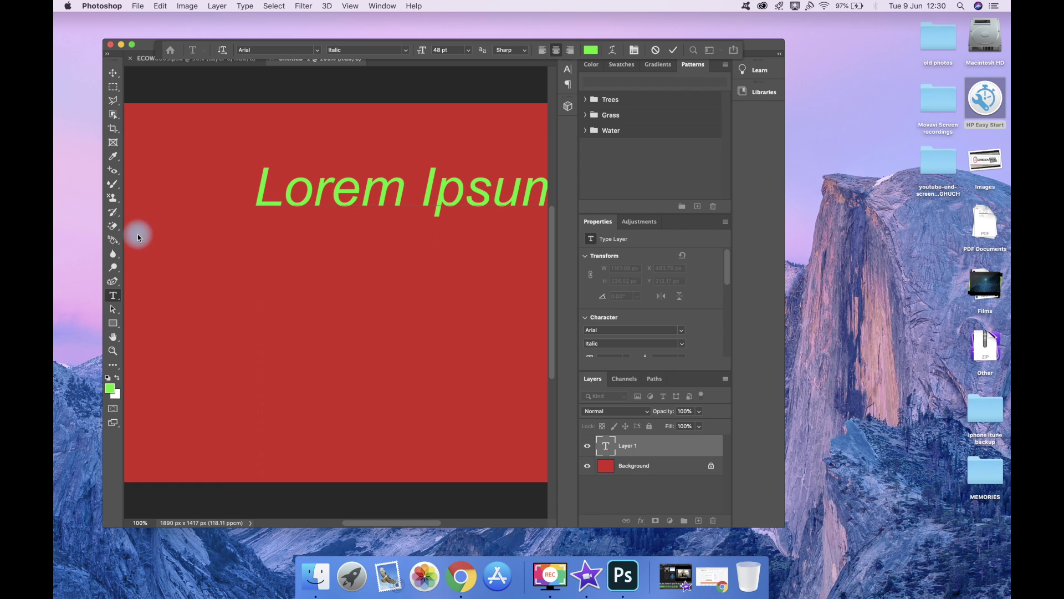
{"action": "left_click", "coordinate": [115, 144]}
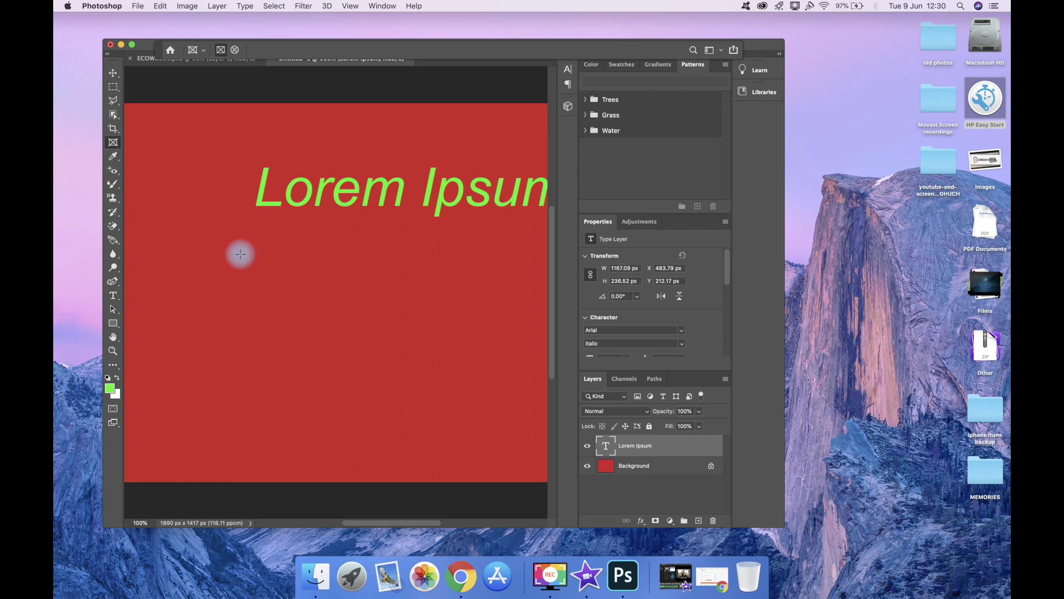
{"action": "left_click_drag", "start_coordinate": [200, 254], "coordinate": [514, 364]}
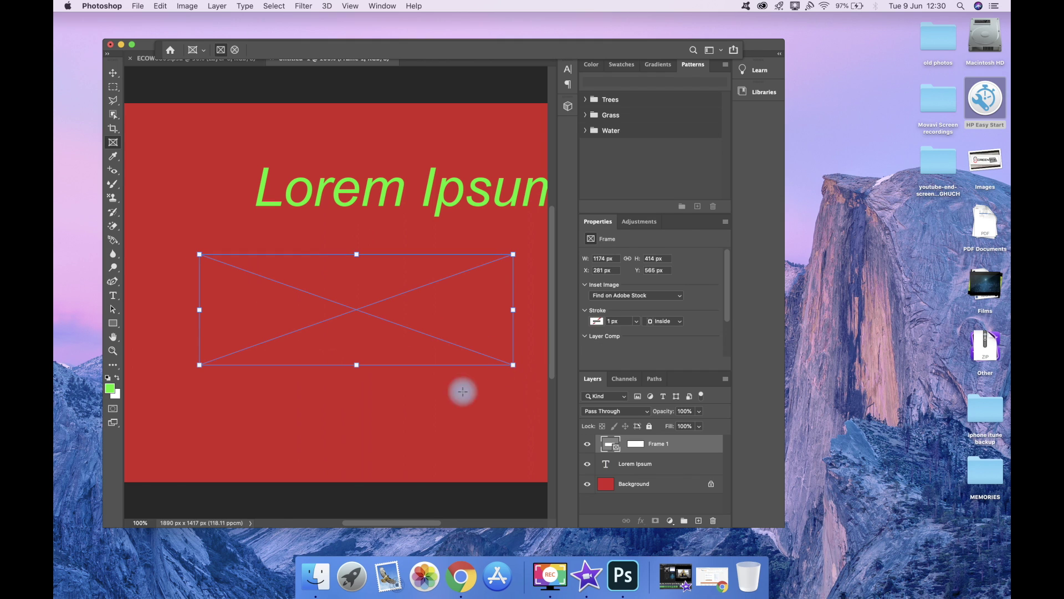
Place the cheque image from the desktop's Images stack in the frame, and replace it with screenfixlogowow.png
{"action": "left_click_drag", "start_coordinate": [988, 165], "coordinate": [347, 317]}
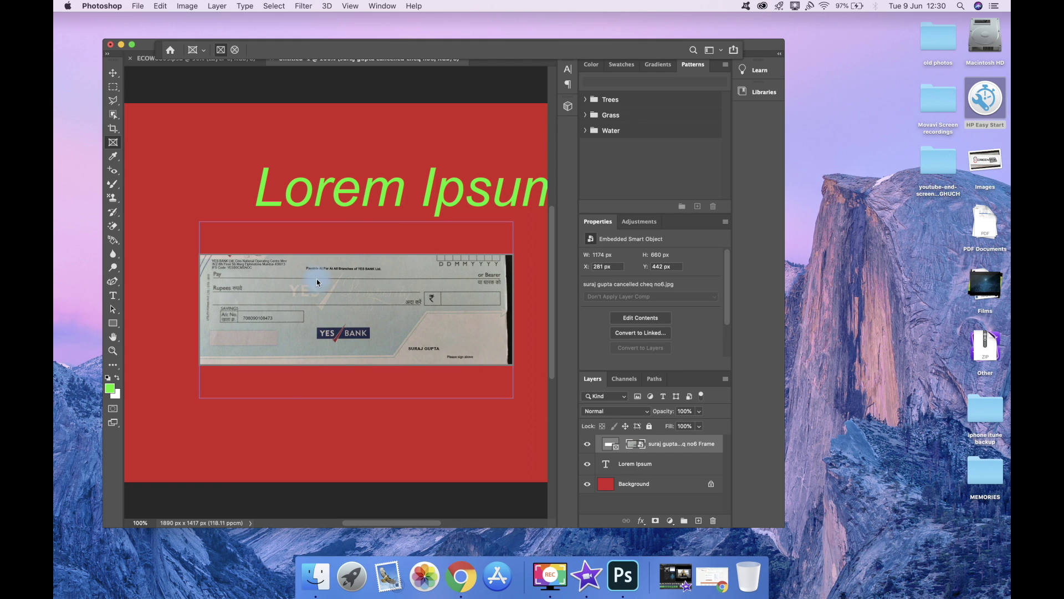
{"action": "left_click", "coordinate": [985, 165]}
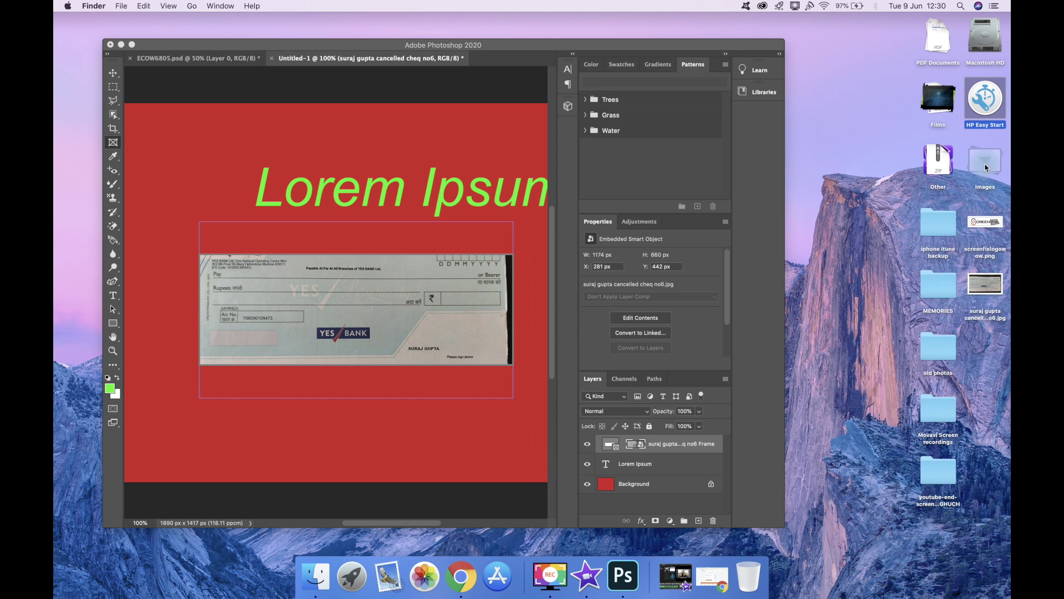
{"action": "left_click_drag", "start_coordinate": [981, 222], "coordinate": [394, 283]}
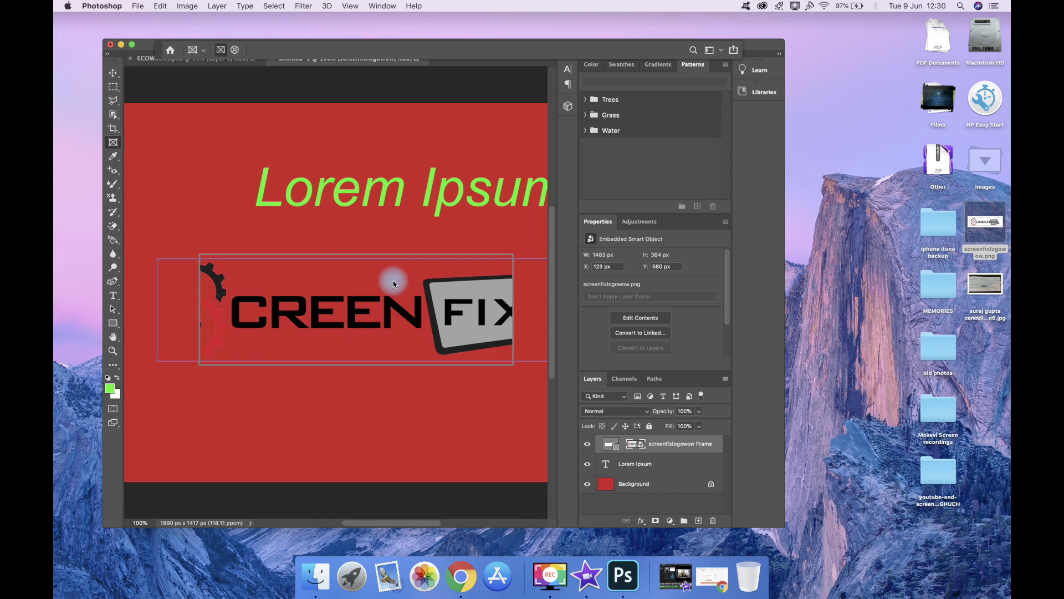
Enlarge the application window back to its full size
{"action": "scroll", "coordinate": [394, 284], "scroll_direction": "up", "scroll_amount": 1}
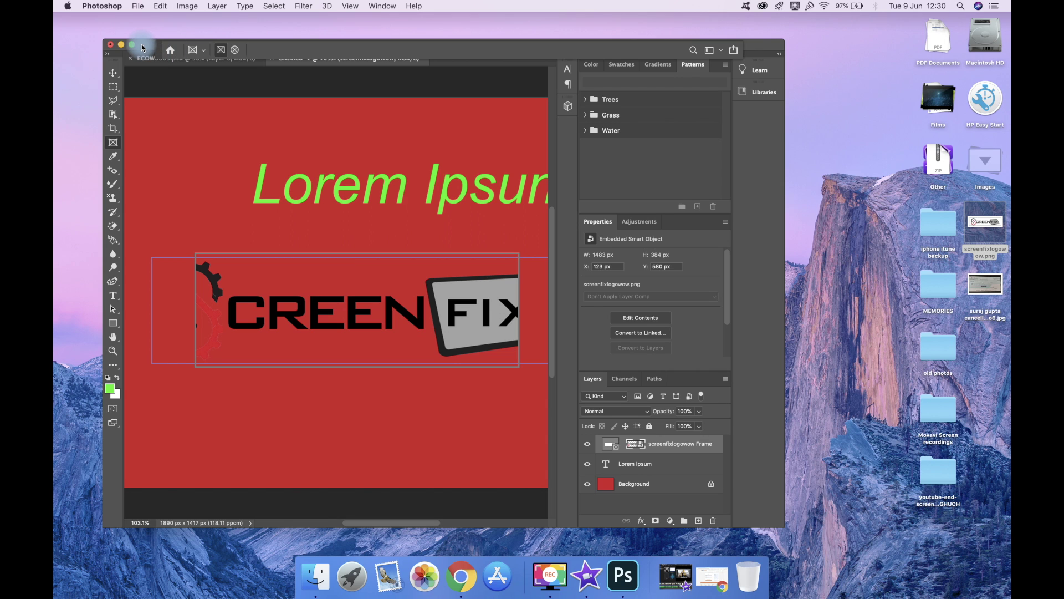
{"action": "left_click", "coordinate": [138, 6]}
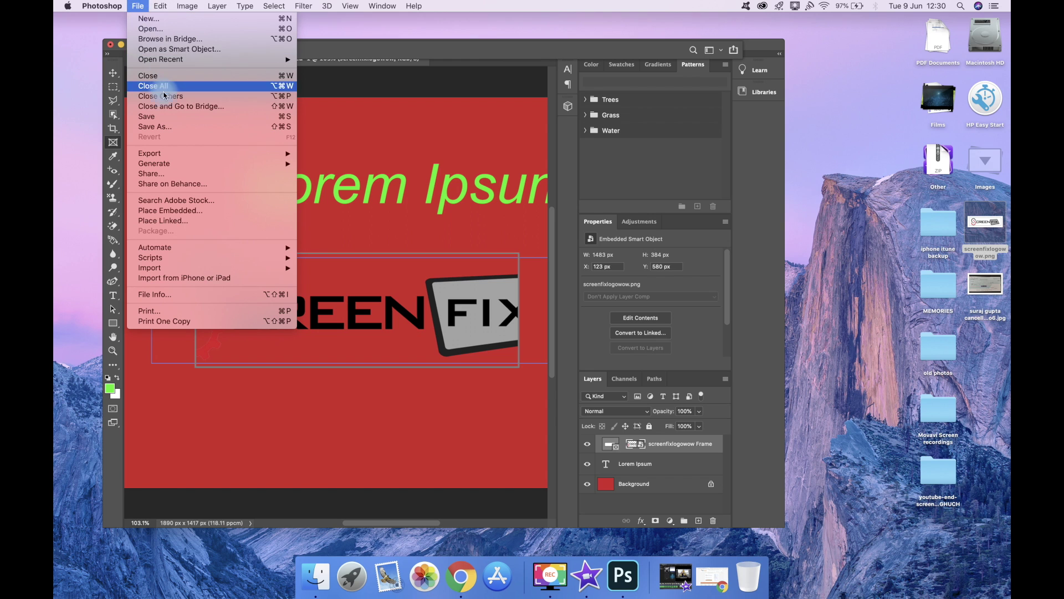
{"action": "left_click", "coordinate": [140, 6]}
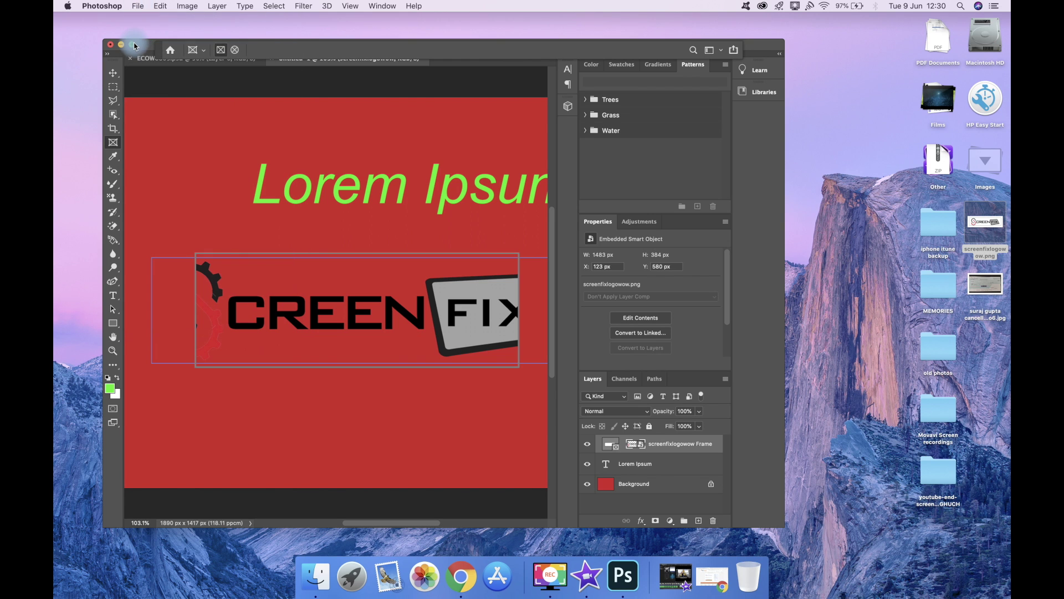
{"action": "left_click", "coordinate": [132, 44]}
Examine the file formats offered by Save As for saving on the computer, and cancel the save
{"action": "left_click", "coordinate": [138, 7]}
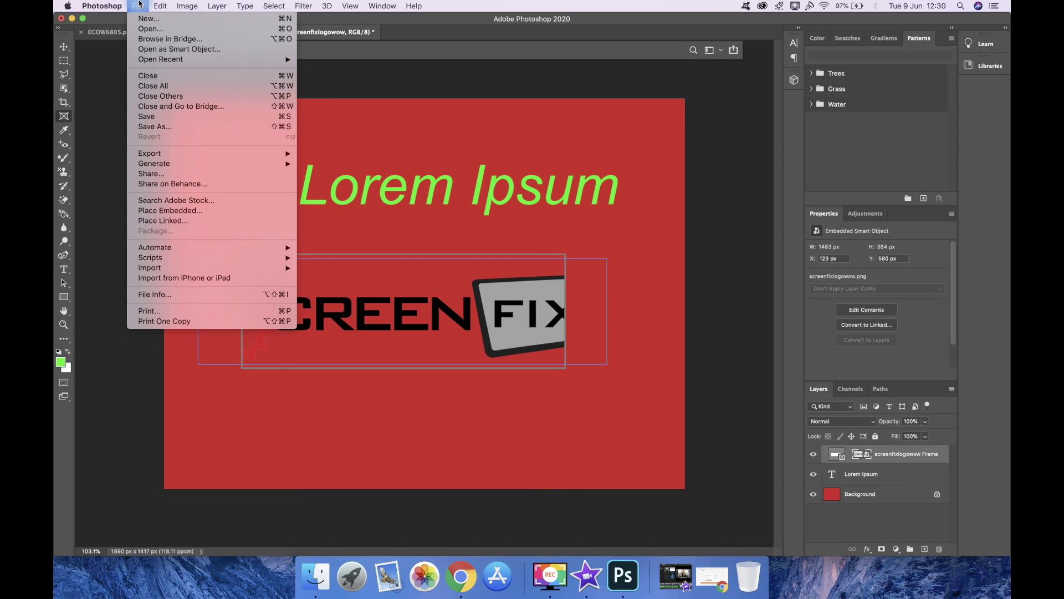
{"action": "left_click", "coordinate": [169, 128]}
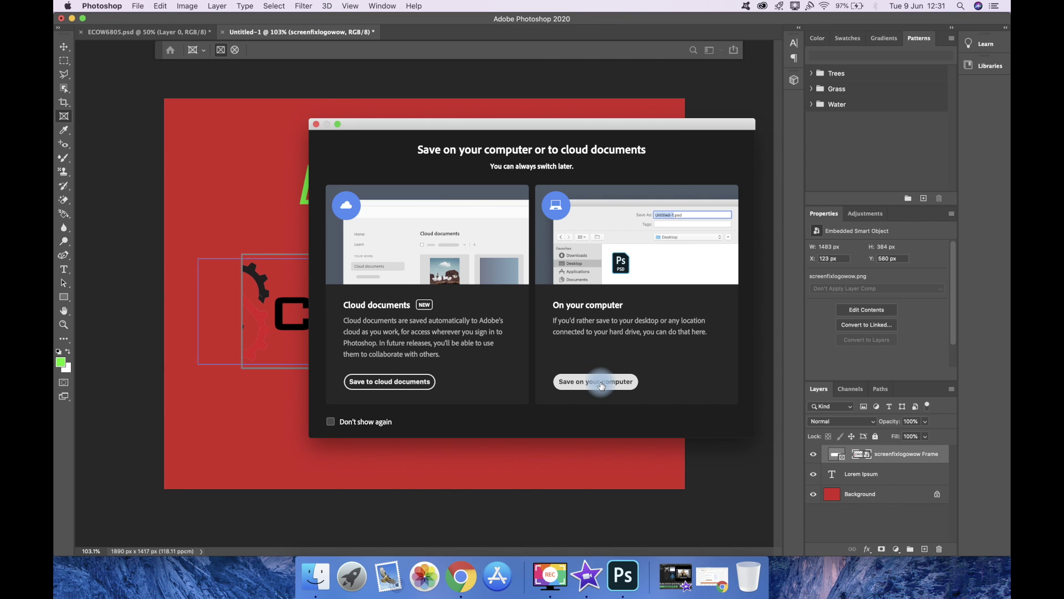
{"action": "left_click", "coordinate": [600, 382]}
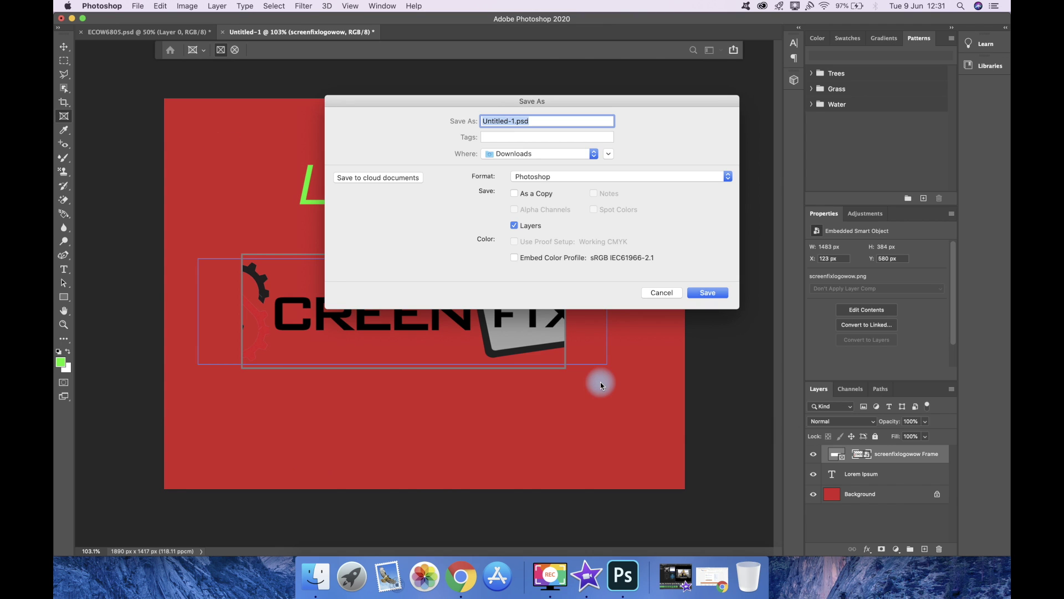
{"action": "left_click", "coordinate": [546, 177]}
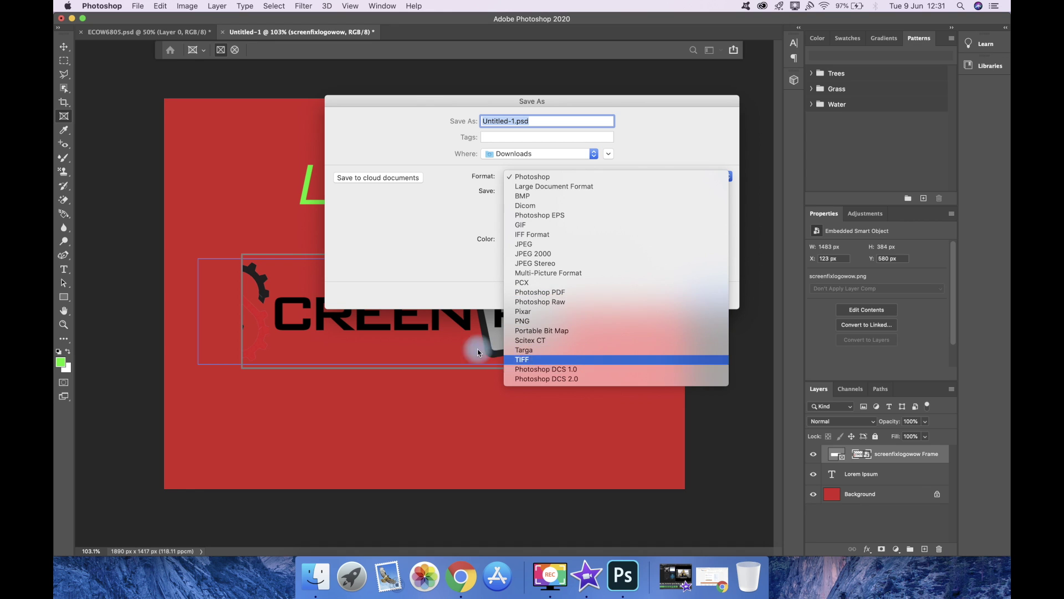
{"action": "left_click", "coordinate": [449, 283]}
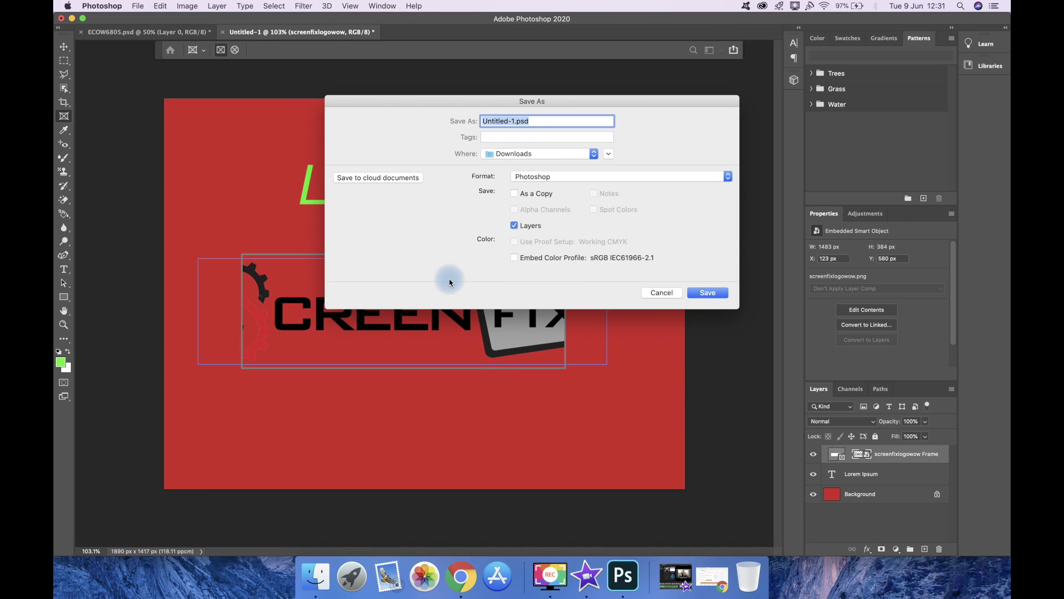
{"action": "left_click", "coordinate": [665, 293]}
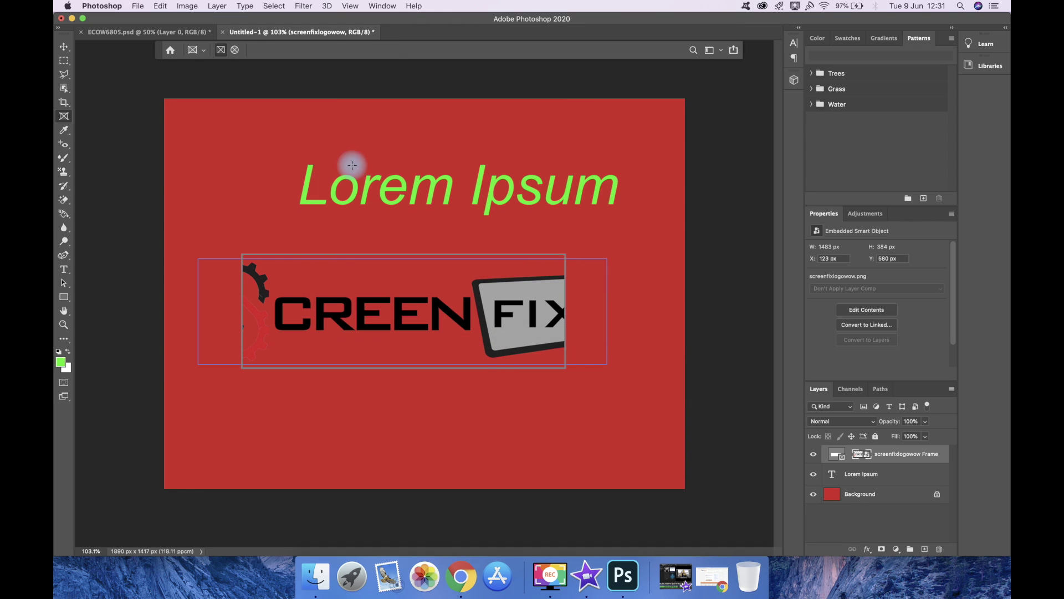
{"action": "left_click", "coordinate": [139, 6]}
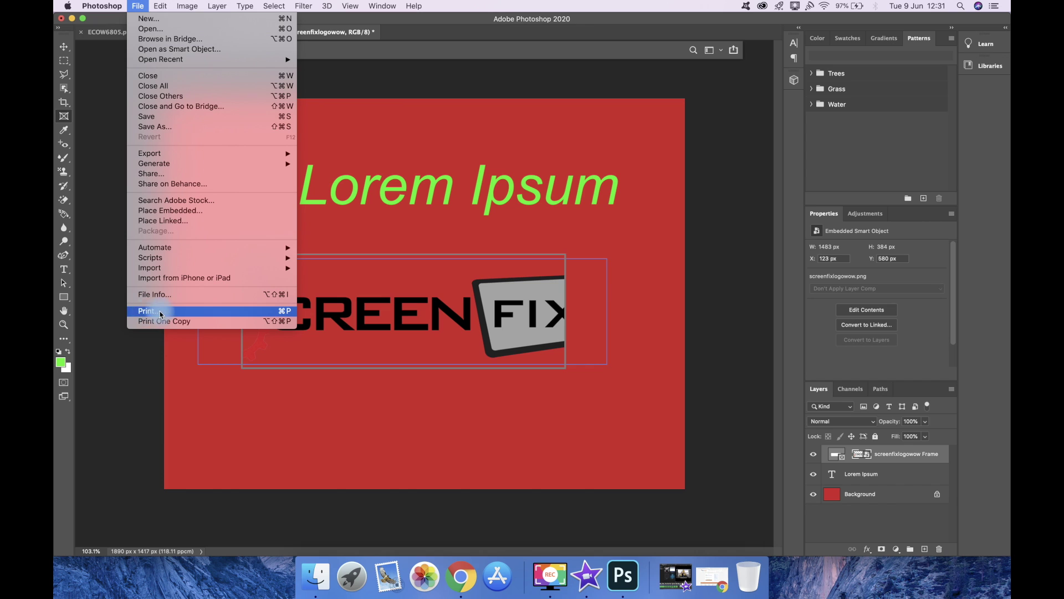
{"action": "mouse_move", "coordinate": [161, 273]}
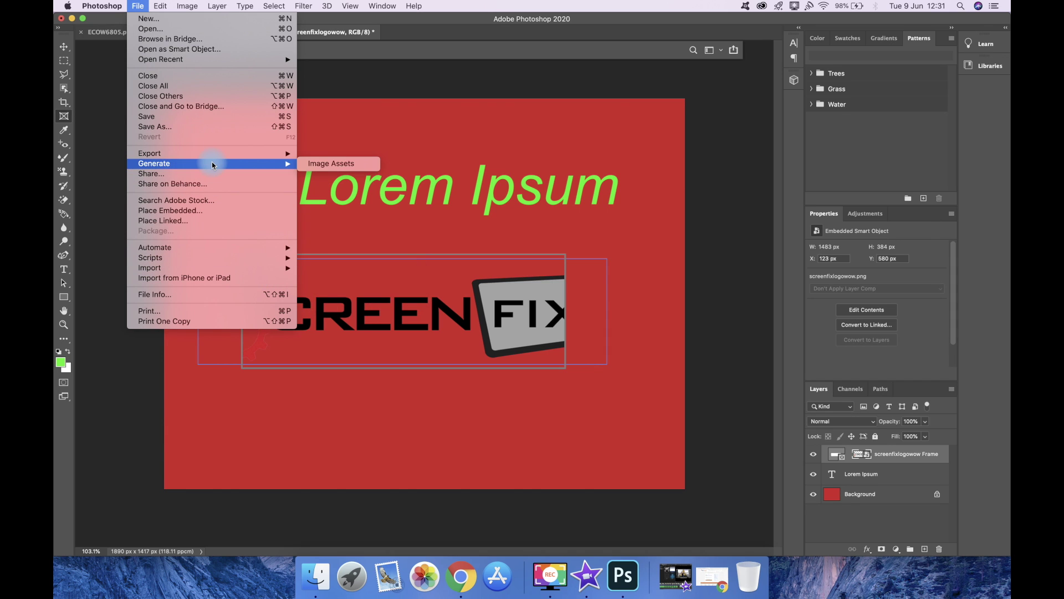
{"action": "mouse_move", "coordinate": [210, 155]}
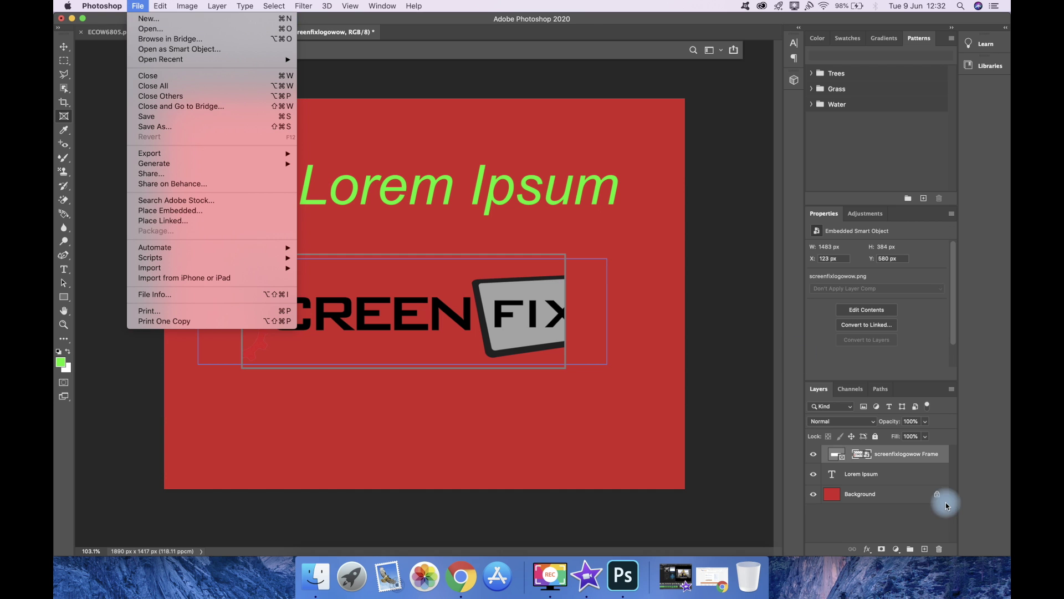
{"action": "left_click", "coordinate": [976, 552]}
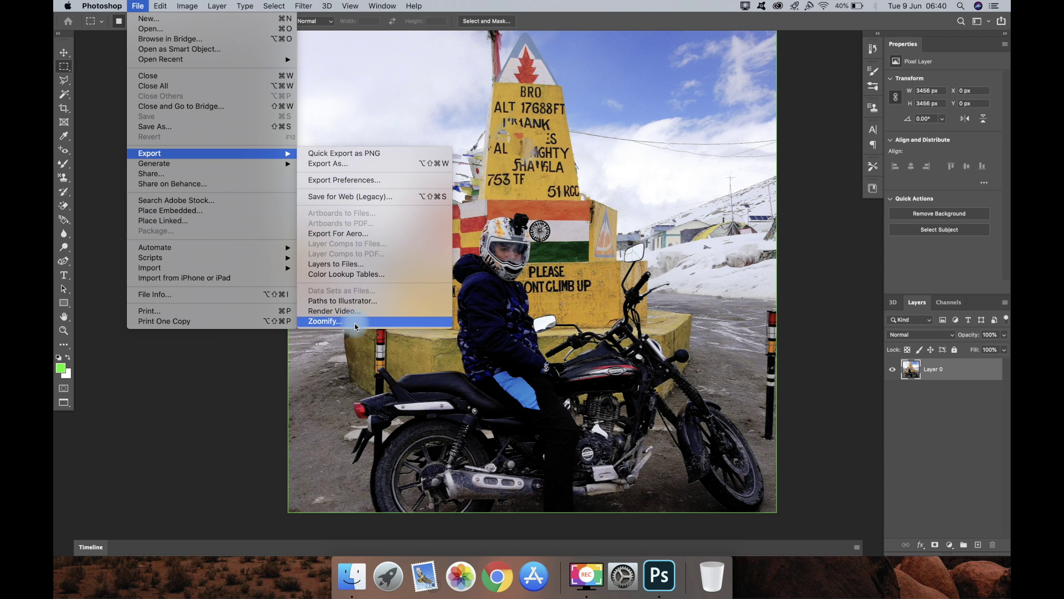
{"action": "left_click", "coordinate": [198, 384]}
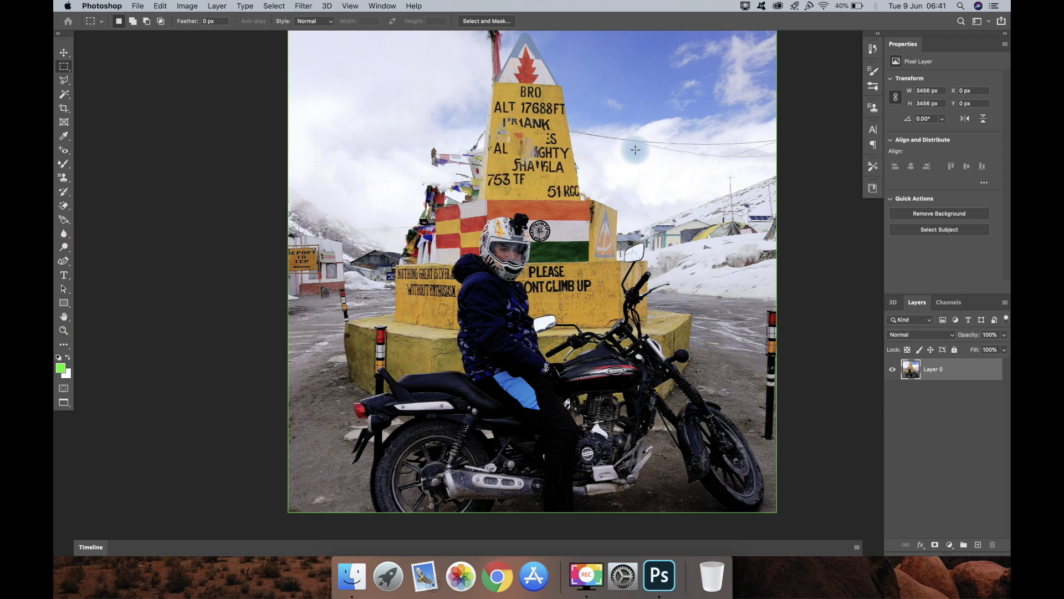
{"action": "key", "text": "super+minus"}
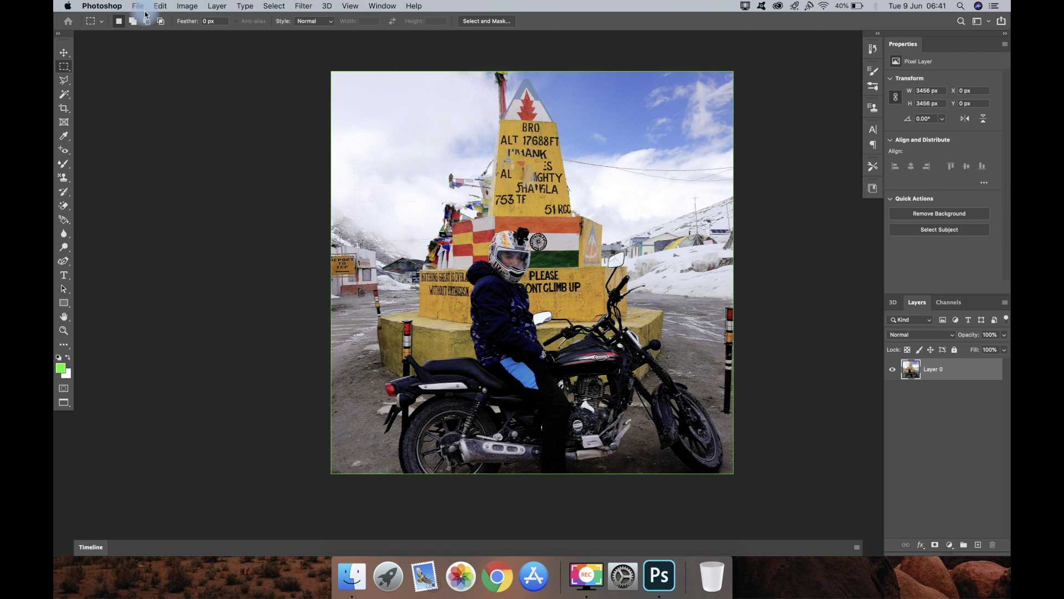
{"action": "left_click", "coordinate": [138, 7]}
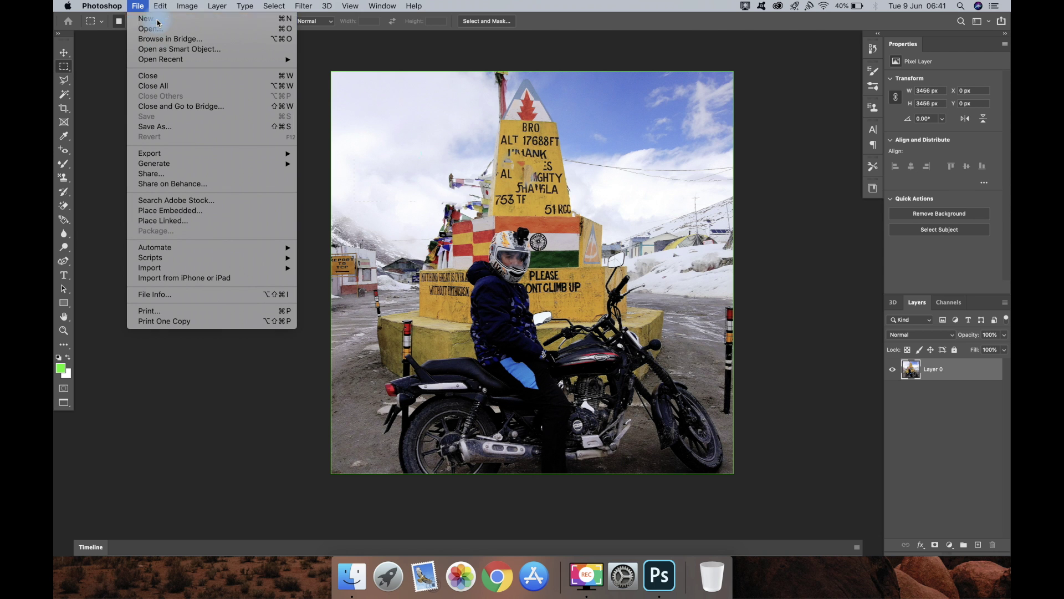